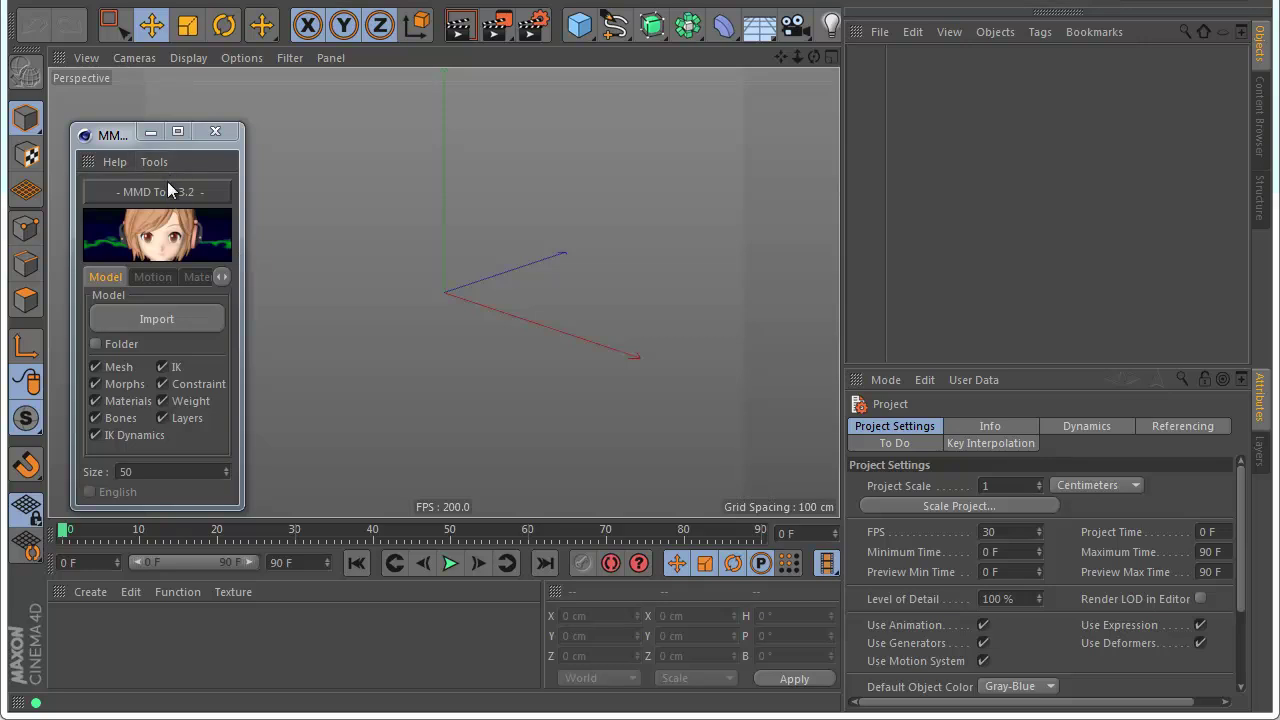
# - Show the MMD Tool's material settings, then create a new material and open it in the Material Editor
pyautogui.click(198, 276)
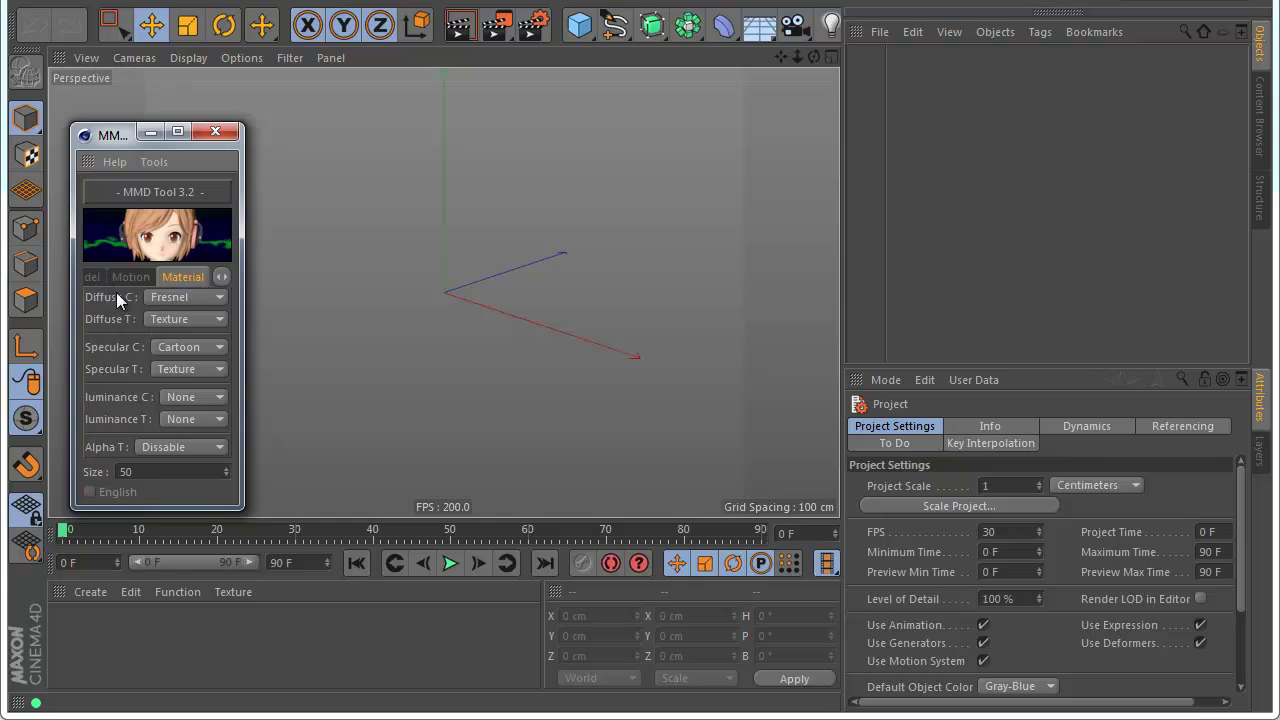
pyautogui.doubleClick(107, 657)
pyautogui.doubleClick(91, 632)
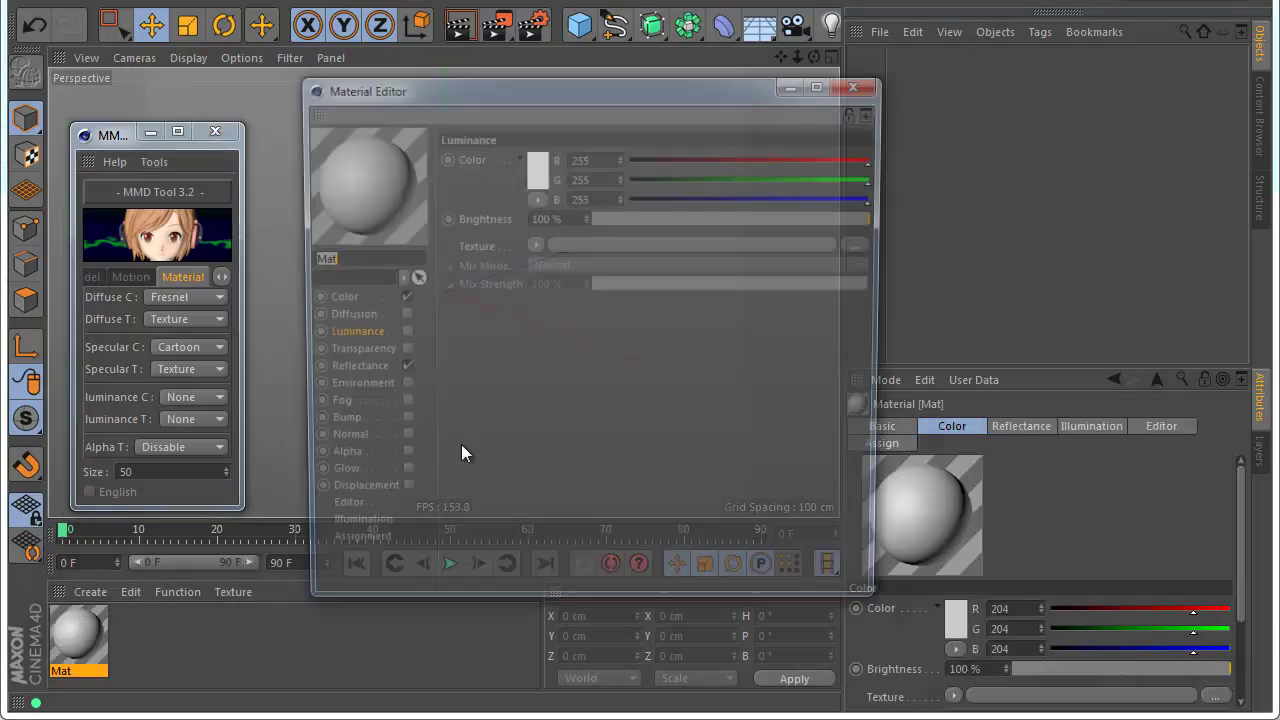
# - Examine the new material's Color, Reflectance default specular, Luminance, Glow and Alpha channels, then close the Material Editor
pyautogui.click(353, 299)
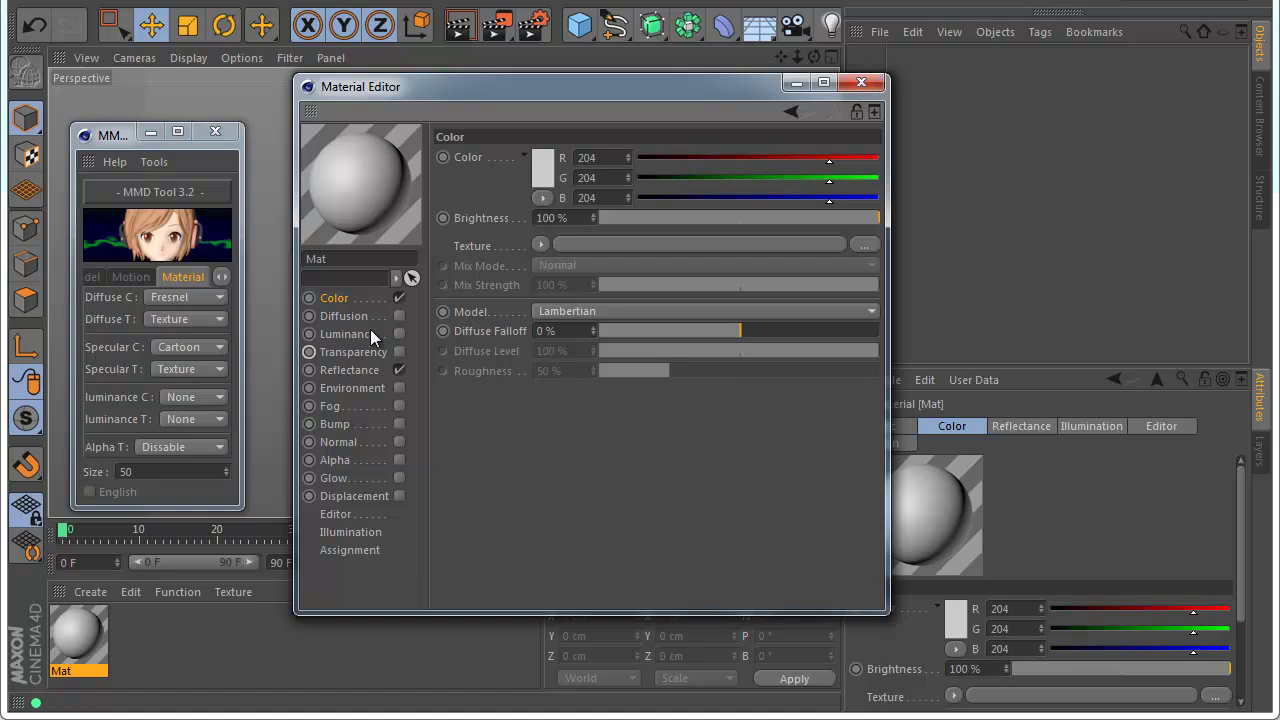
pyautogui.click(345, 371)
pyautogui.click(572, 158)
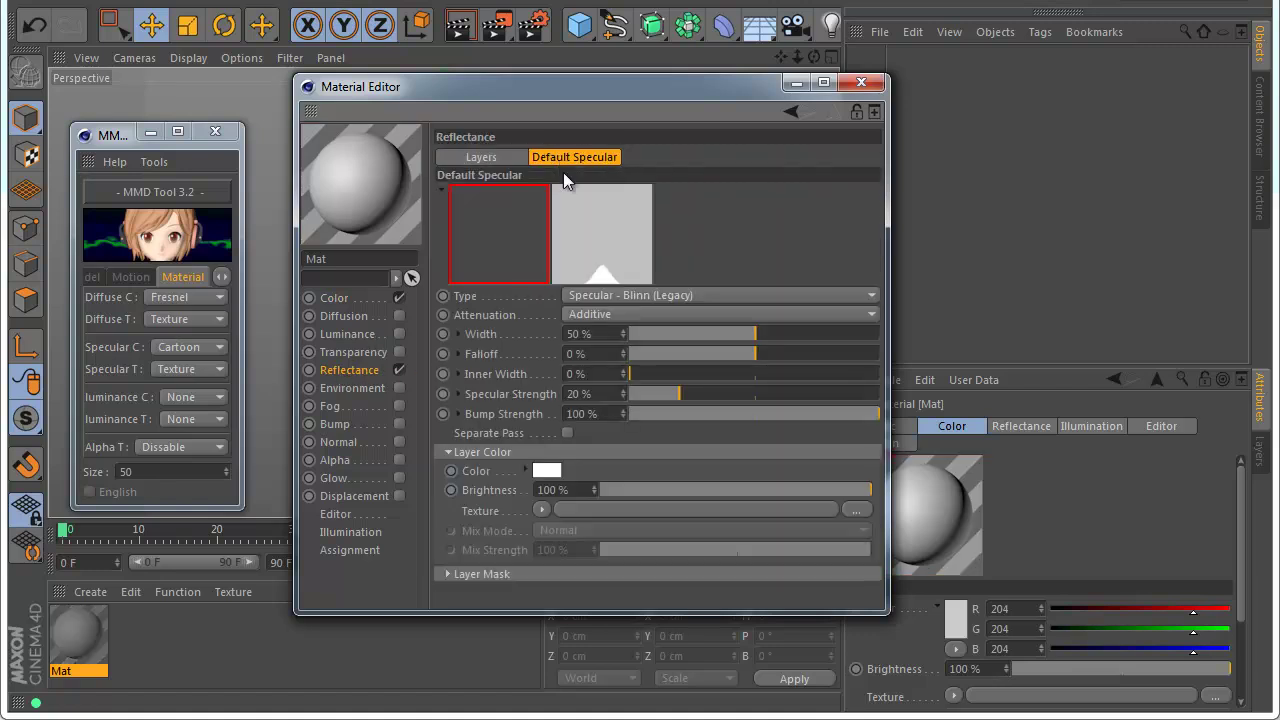
pyautogui.click(350, 336)
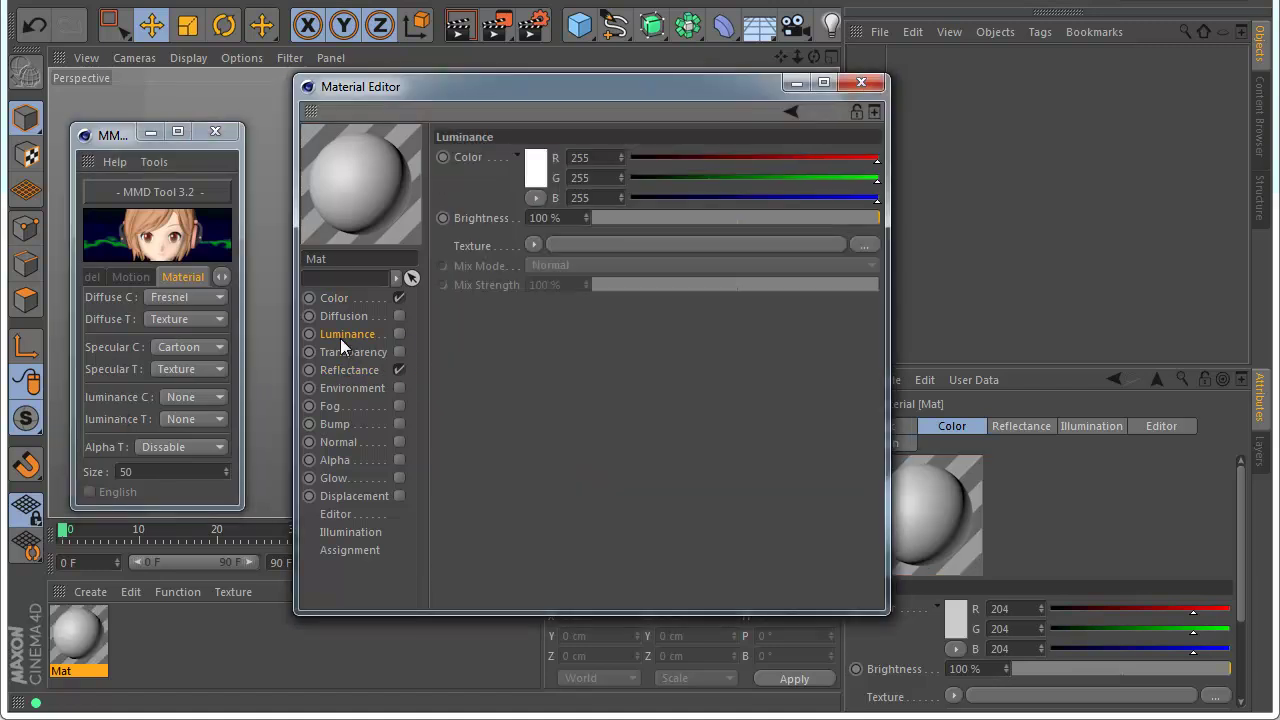
pyautogui.click(340, 478)
pyautogui.click(345, 462)
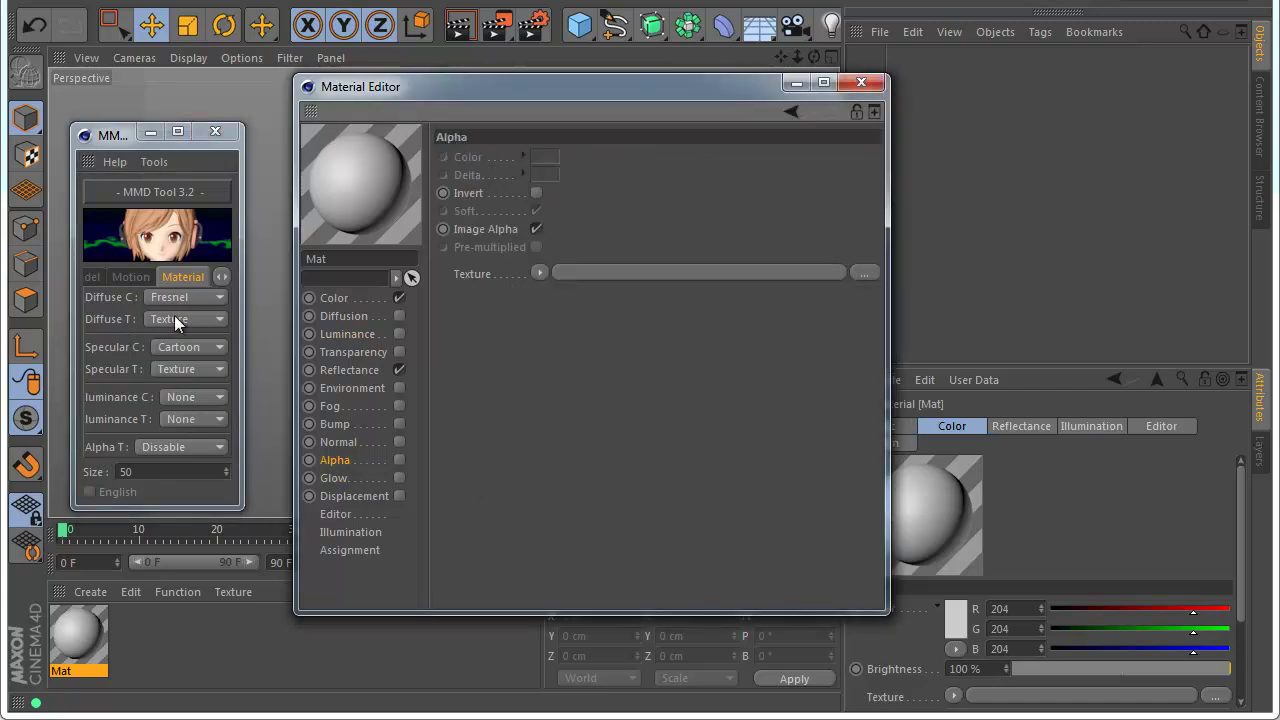
pyautogui.click(860, 82)
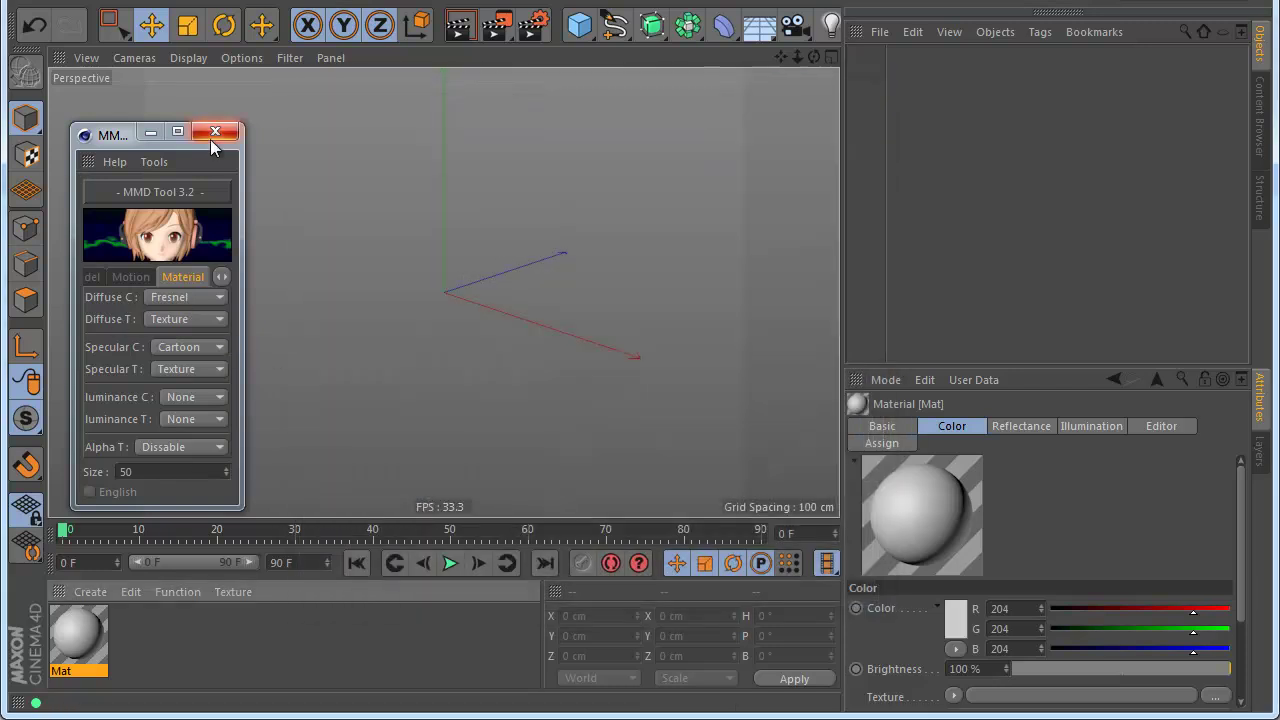
# - Reopen the MMD Tool and examine the Diffuse C choices in its material settings
pyautogui.click(215, 132)
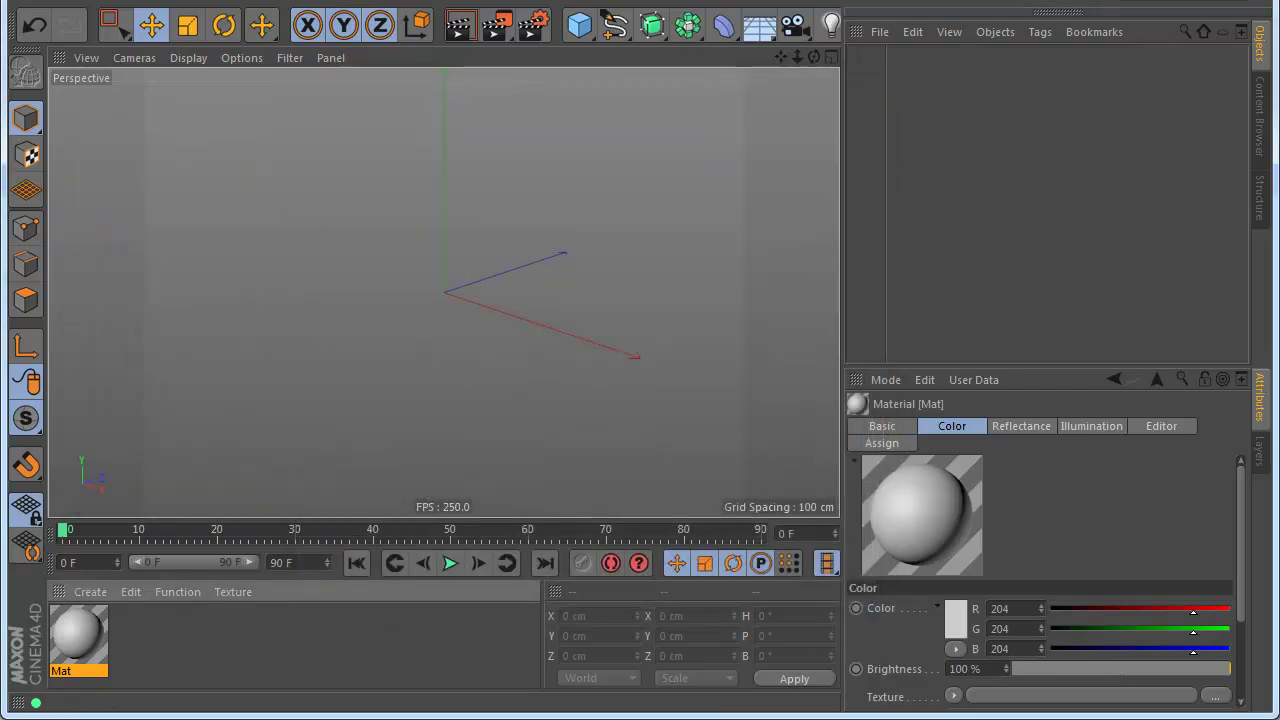
pyautogui.click(172, 276)
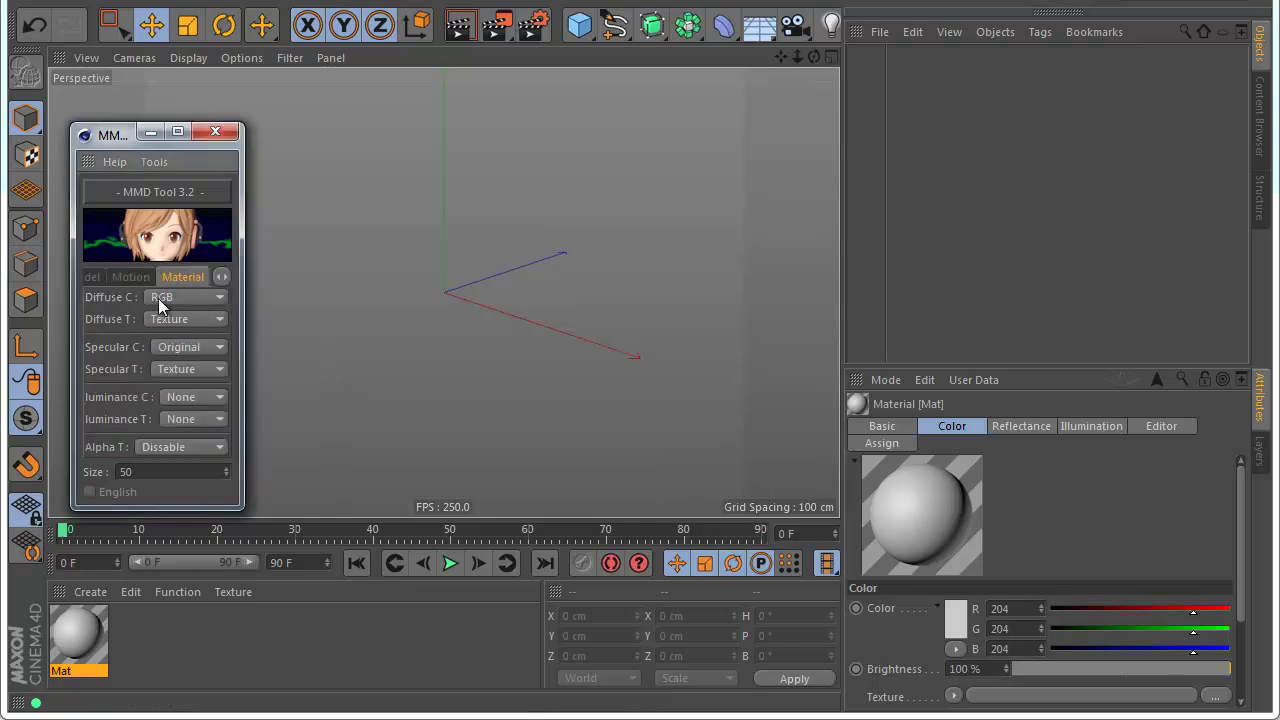
pyautogui.click(190, 300)
pyautogui.click(146, 295)
pyautogui.click(171, 292)
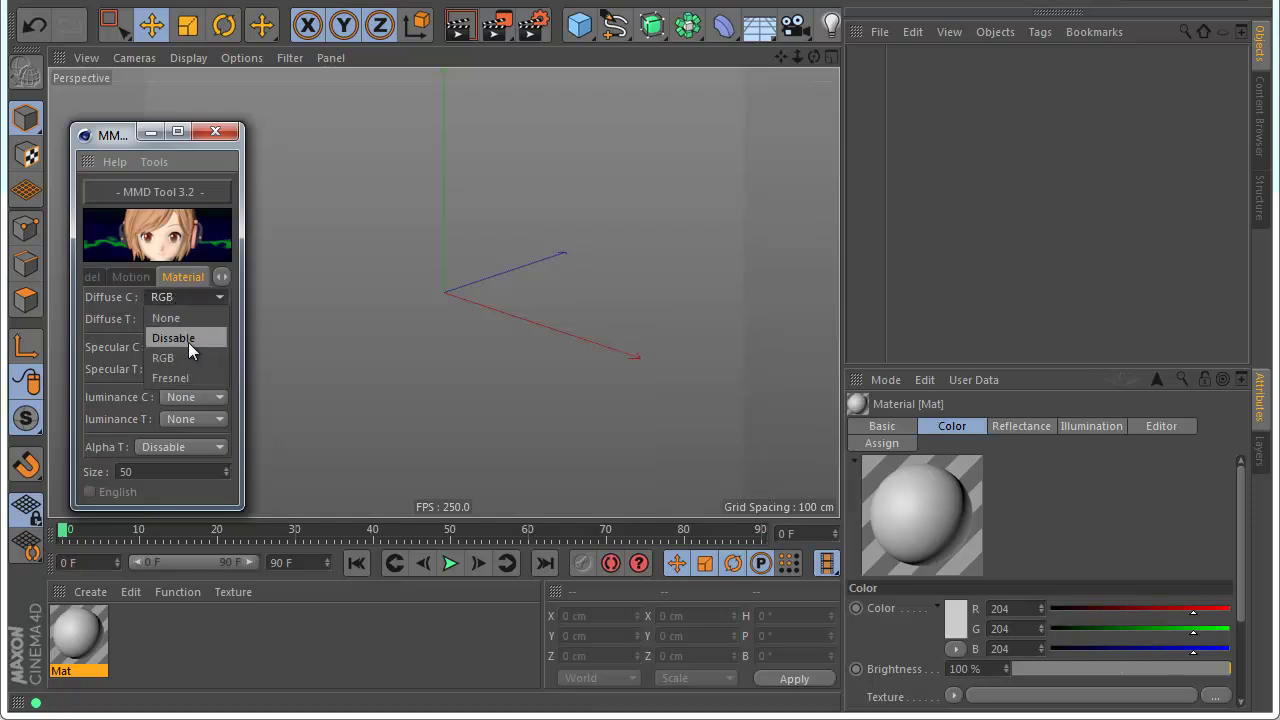
pyautogui.click(152, 298)
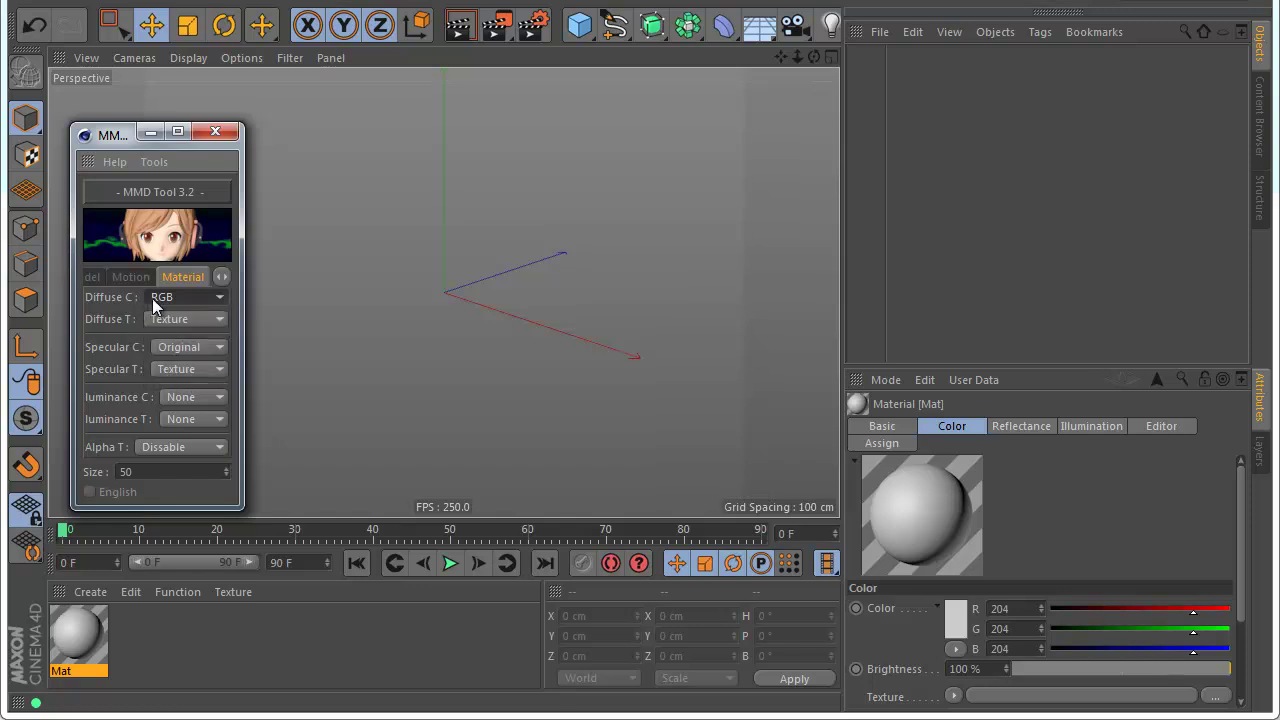
# - Reopen the Mat material in the Material Editor and toggle its Color channel off and back on
pyautogui.doubleClick(100, 625)
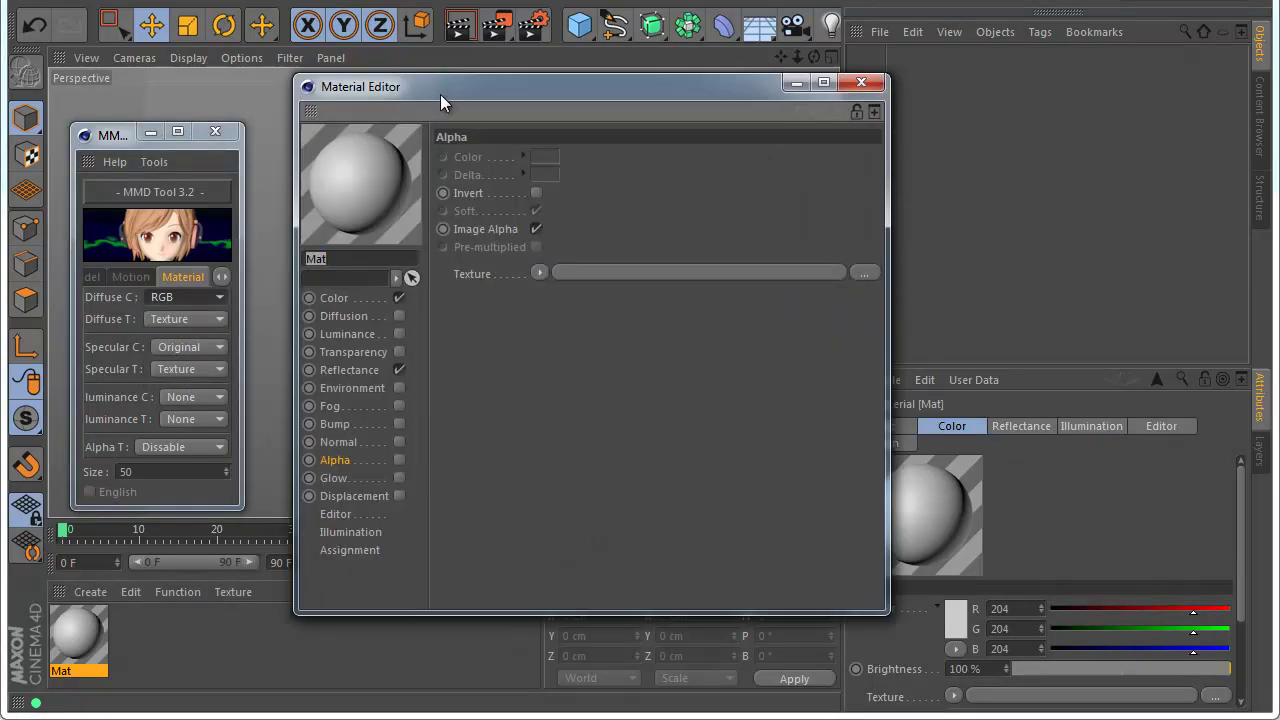
pyautogui.moveTo(440, 94); pyautogui.dragTo(506, 87)
pyautogui.click(410, 293)
pyautogui.click(457, 294)
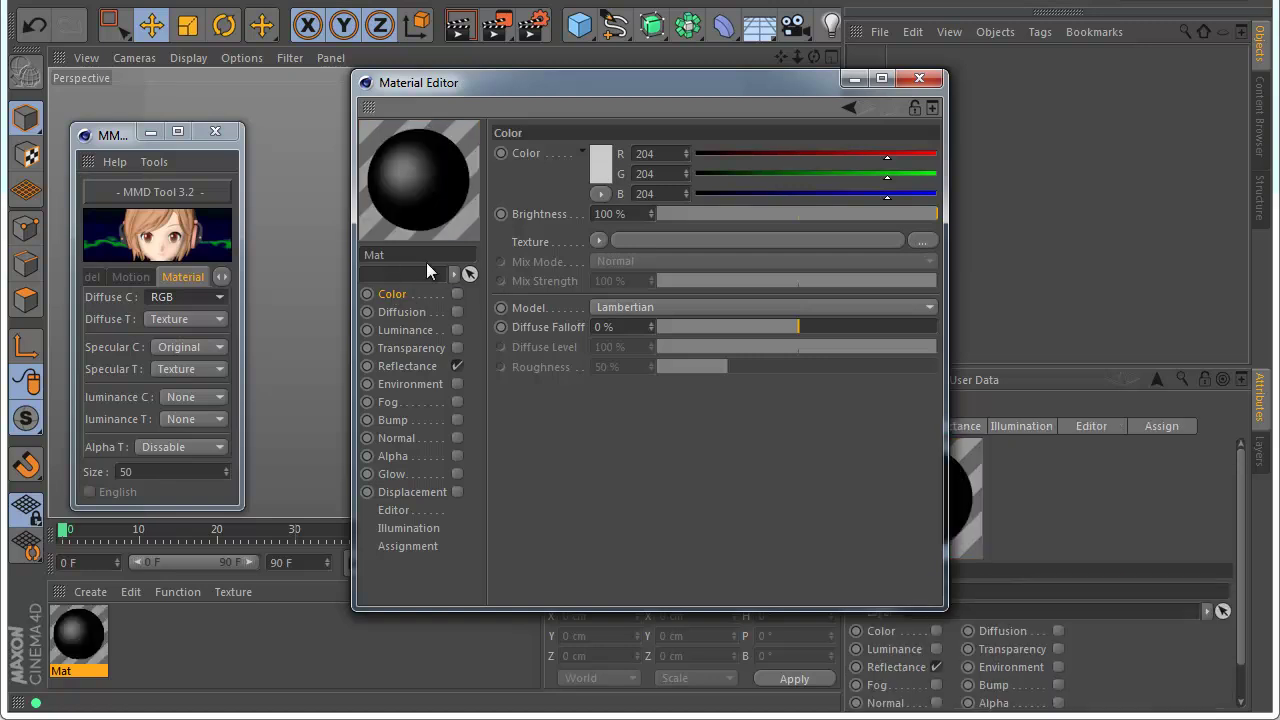
# - Set Diffuse T, Specular C, Specular T, luminance C, luminance T and Alpha T to None, keeping Diffuse C at RGB
pyautogui.click(188, 298)
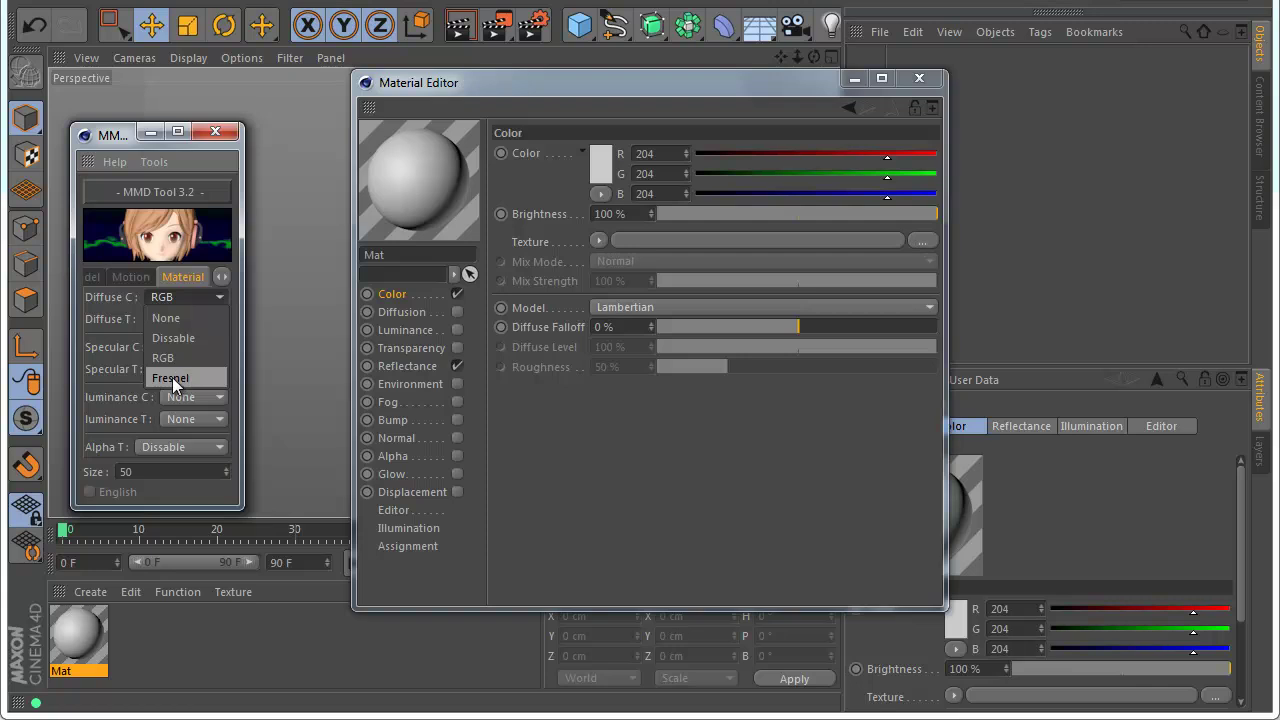
pyautogui.click(158, 301)
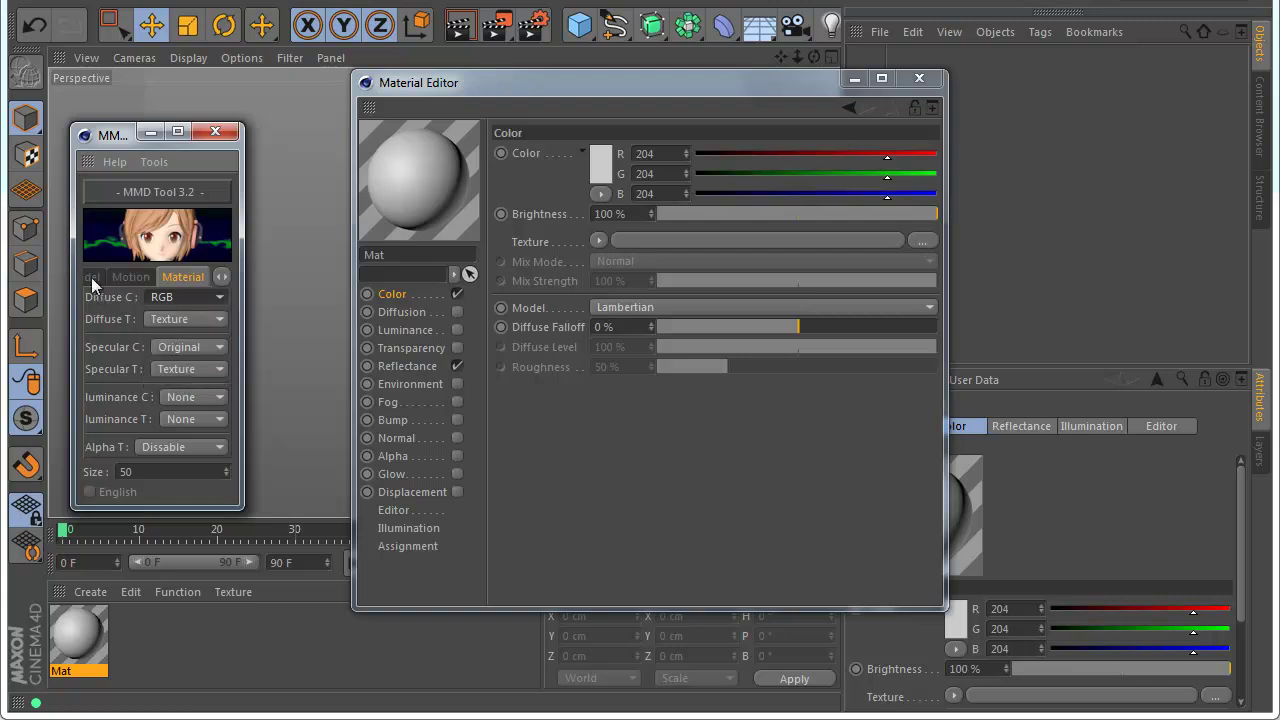
pyautogui.click(185, 320)
pyautogui.click(192, 340)
pyautogui.click(196, 347)
pyautogui.click(197, 366)
pyautogui.click(198, 371)
pyautogui.click(200, 389)
pyautogui.click(200, 398)
pyautogui.click(183, 418)
pyautogui.click(185, 447)
pyautogui.click(169, 461)
# - Import the Haku_Yowane.pmd model with the MMD Tool and open its first material in the Material Editor
pyautogui.click(101, 281)
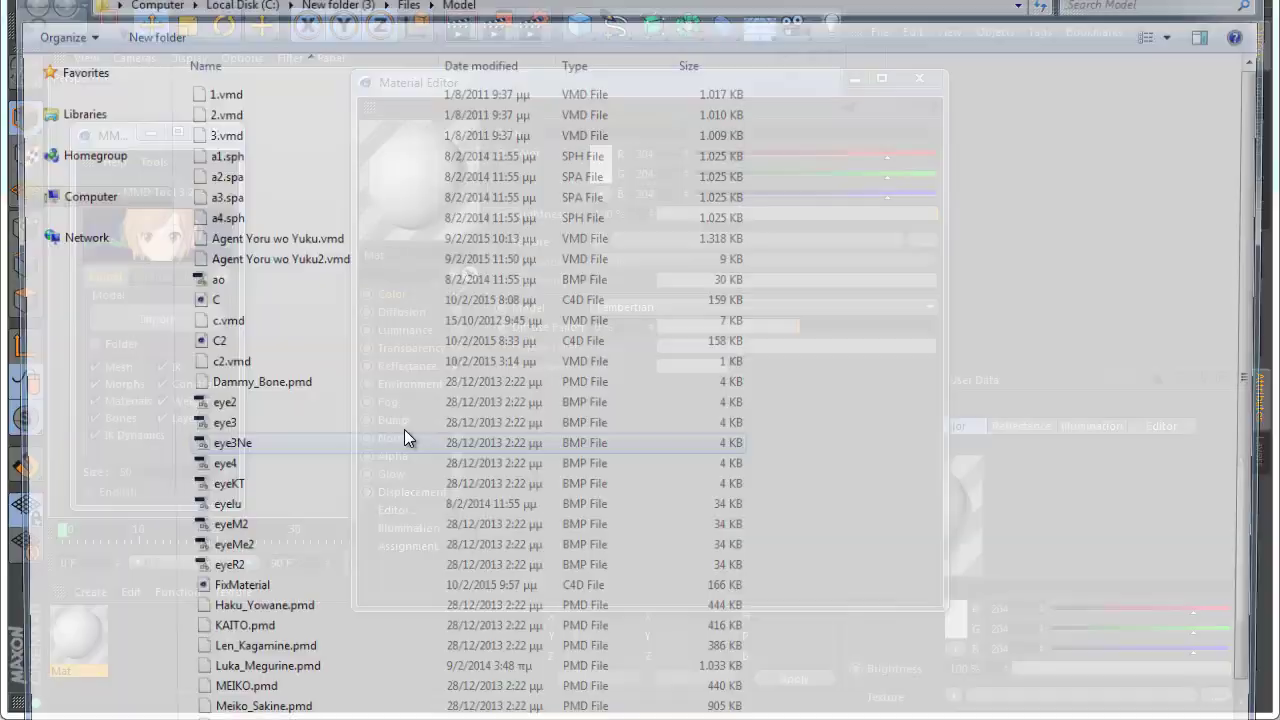
pyautogui.click(240, 594)
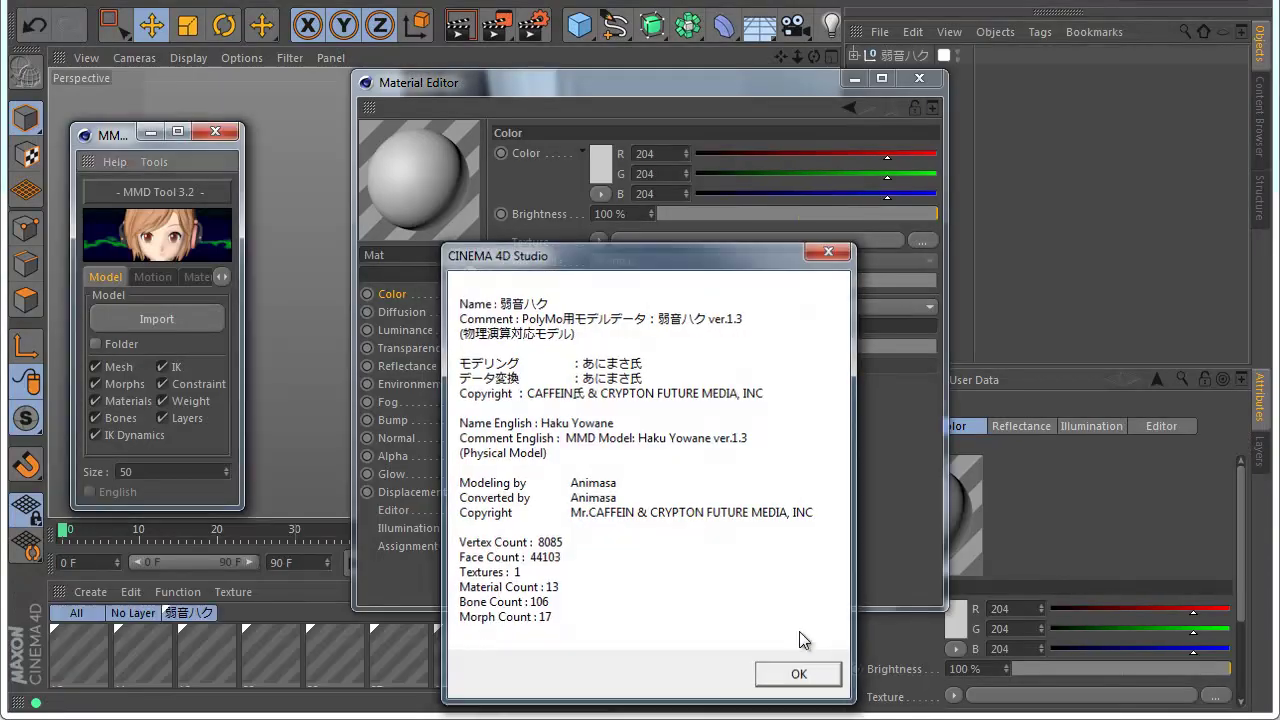
pyautogui.click(799, 673)
pyautogui.click(853, 80)
pyautogui.doubleClick(66, 660)
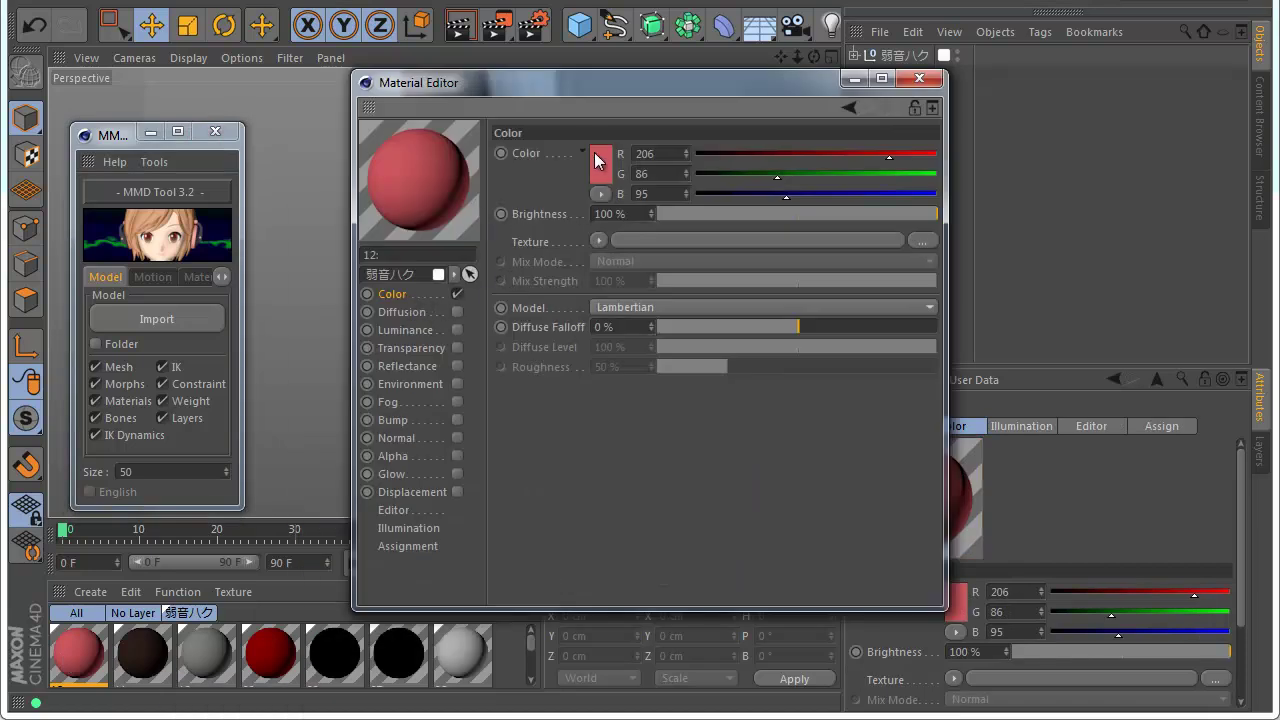
# - Set Diffuse C to Fresnel in the MMD Tool's material settings
pyautogui.click(194, 280)
pyautogui.click(188, 297)
pyautogui.click(193, 376)
# - Import Haku_Yowane.pmd a second time using the Fresnel setting and open its first material
pyautogui.click(98, 277)
pyautogui.click(127, 315)
pyautogui.doubleClick(334, 616)
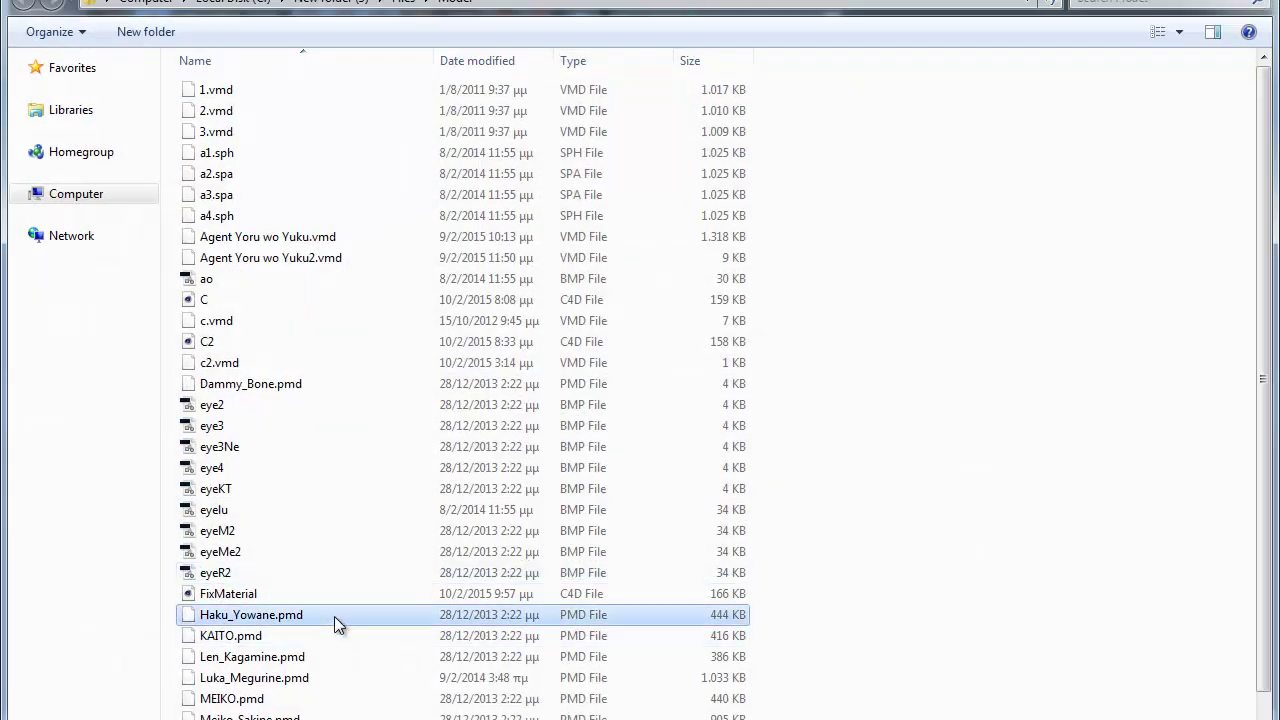
pyautogui.click(800, 676)
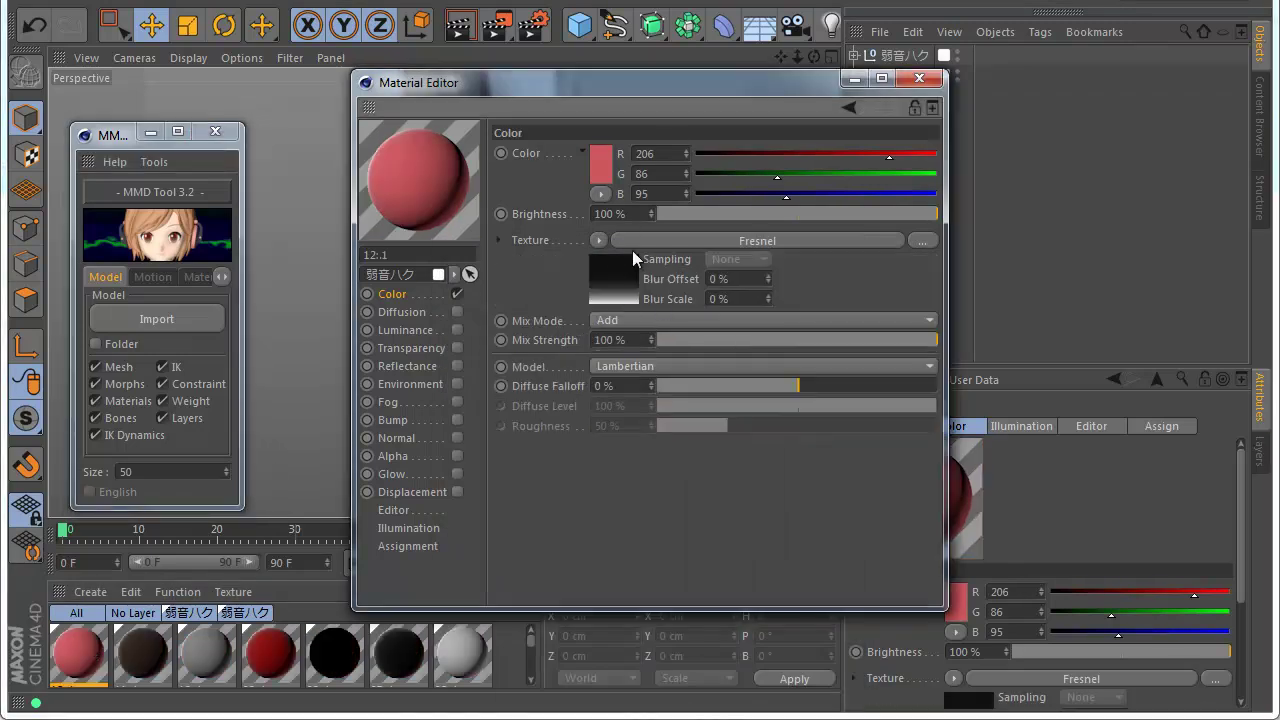
# - Set Diffuse C to Dissable in the MMD Tool's material settings
pyautogui.click(186, 272)
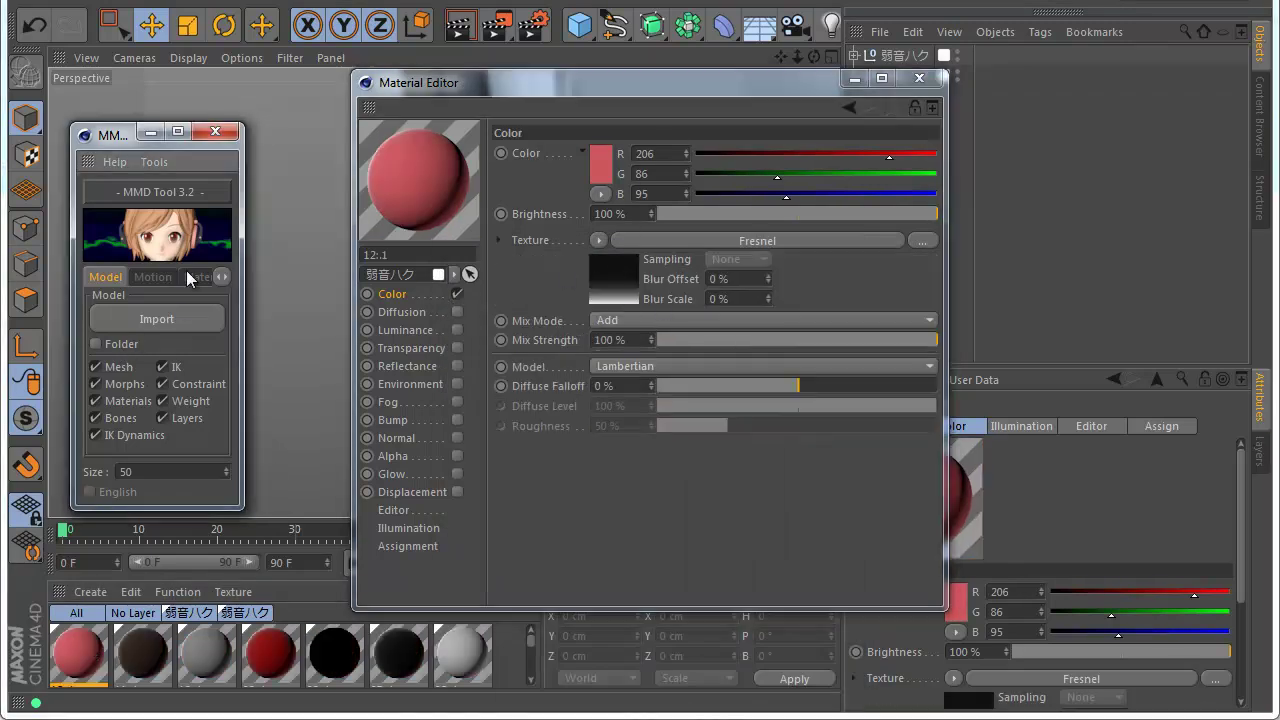
pyautogui.click(182, 298)
pyautogui.click(189, 341)
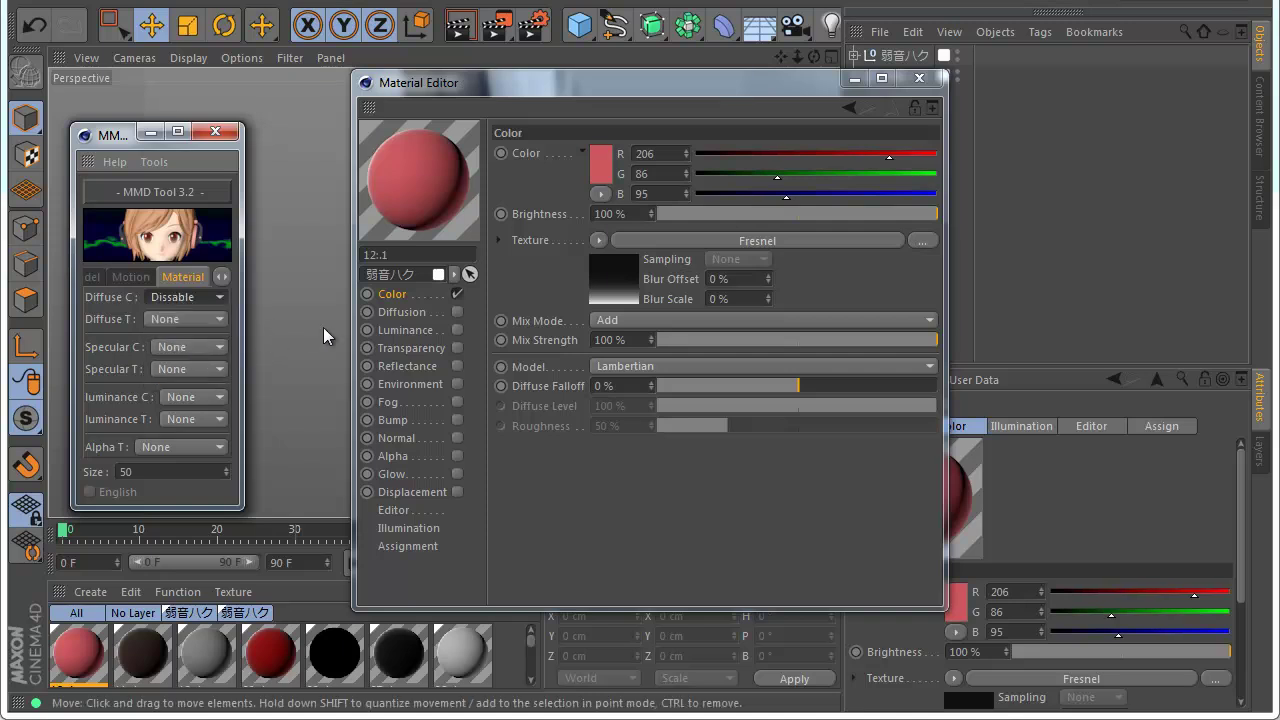
# - Import Haku_Yowane.pmd a third time and toggle the Color channel of its first material on and off again
pyautogui.click(104, 278)
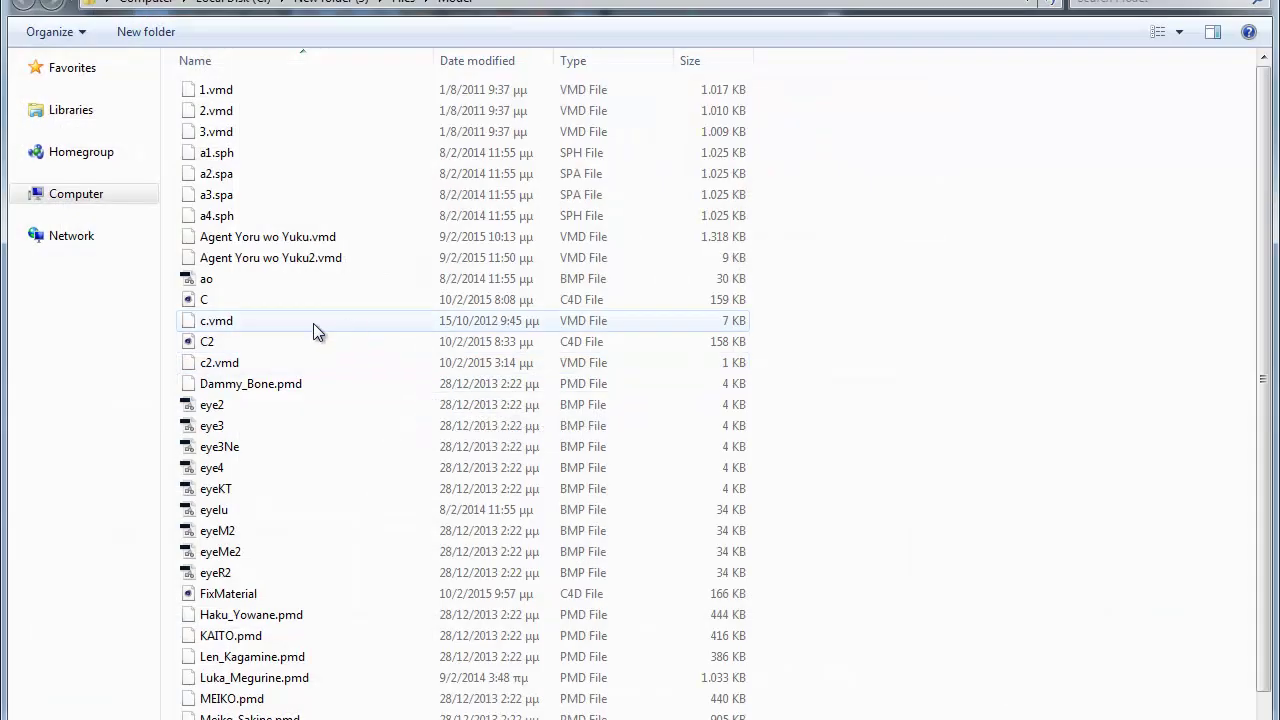
pyautogui.click(268, 614)
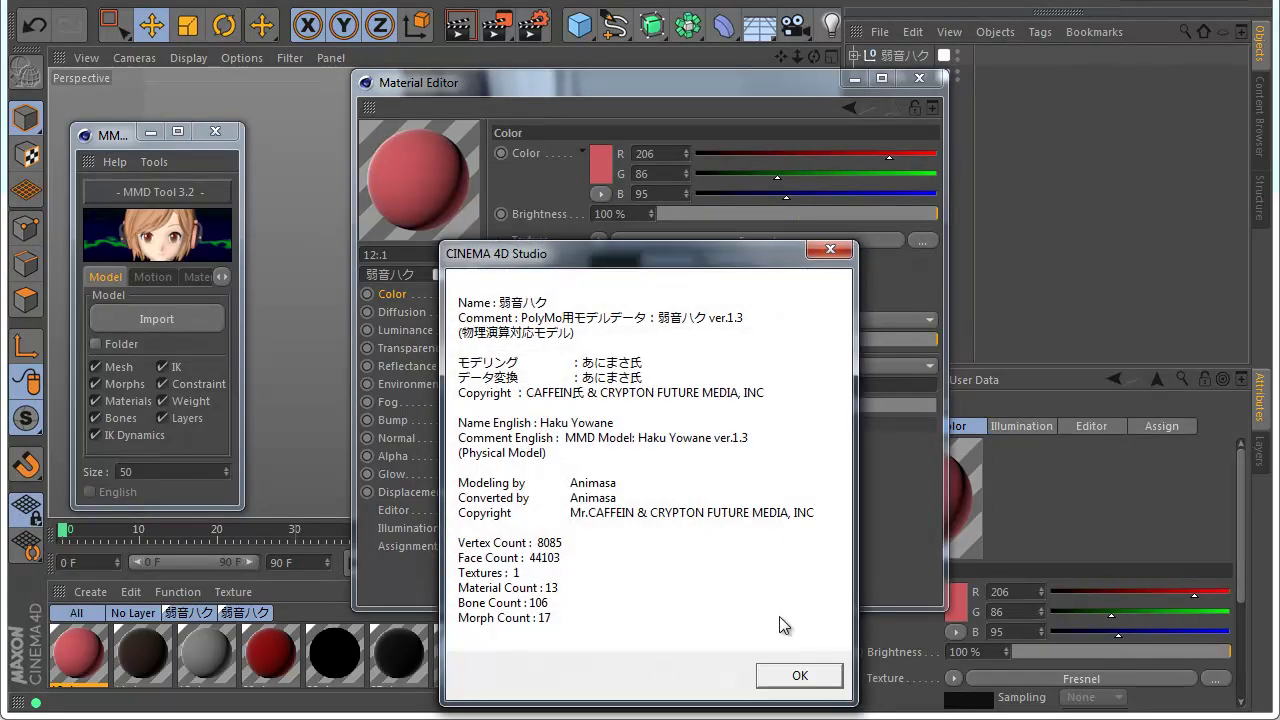
pyautogui.click(782, 672)
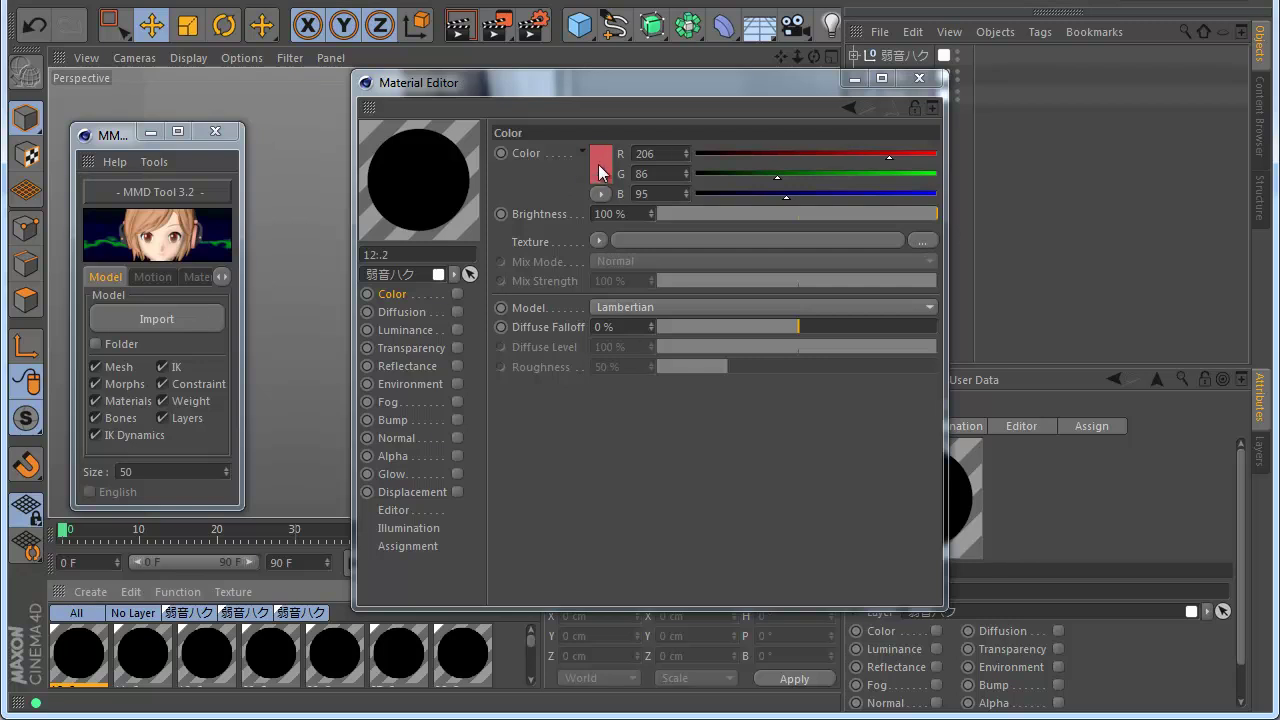
pyautogui.click(459, 293)
pyautogui.click(459, 293)
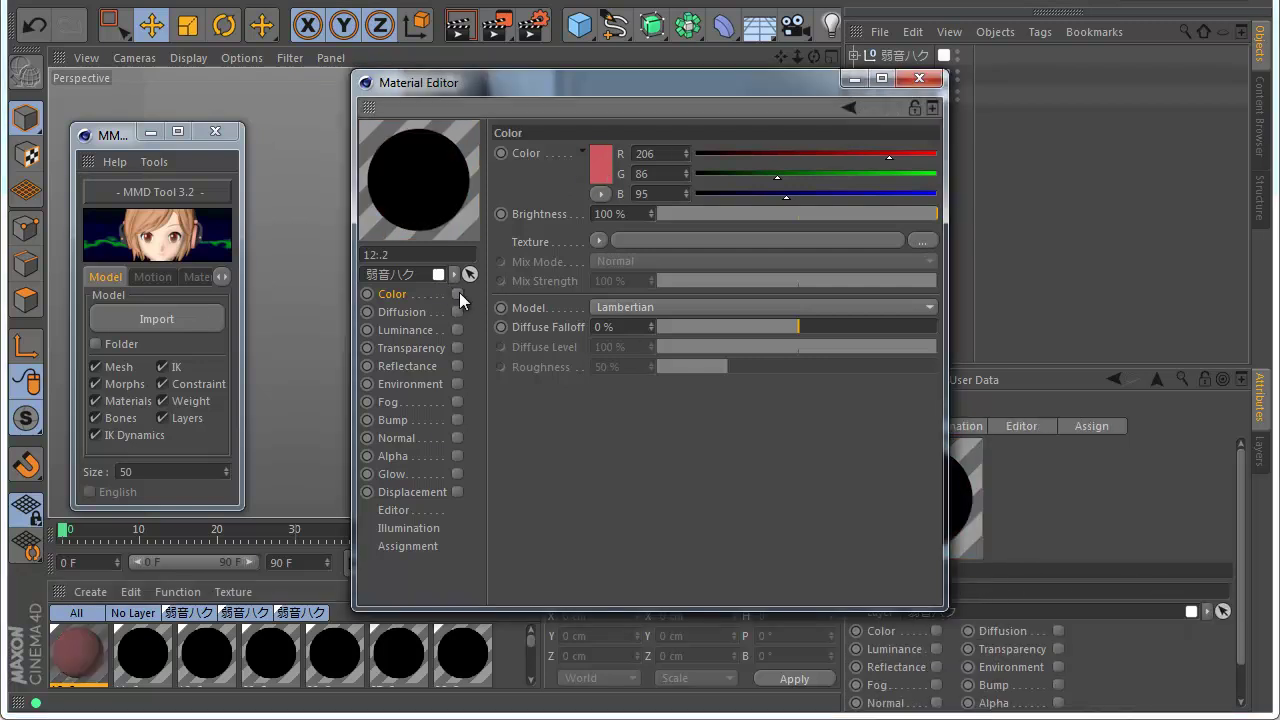
# - Return to the MMD Tool's material settings and examine the Diffuse C and Diffuse T choices
pyautogui.click(196, 277)
pyautogui.click(188, 297)
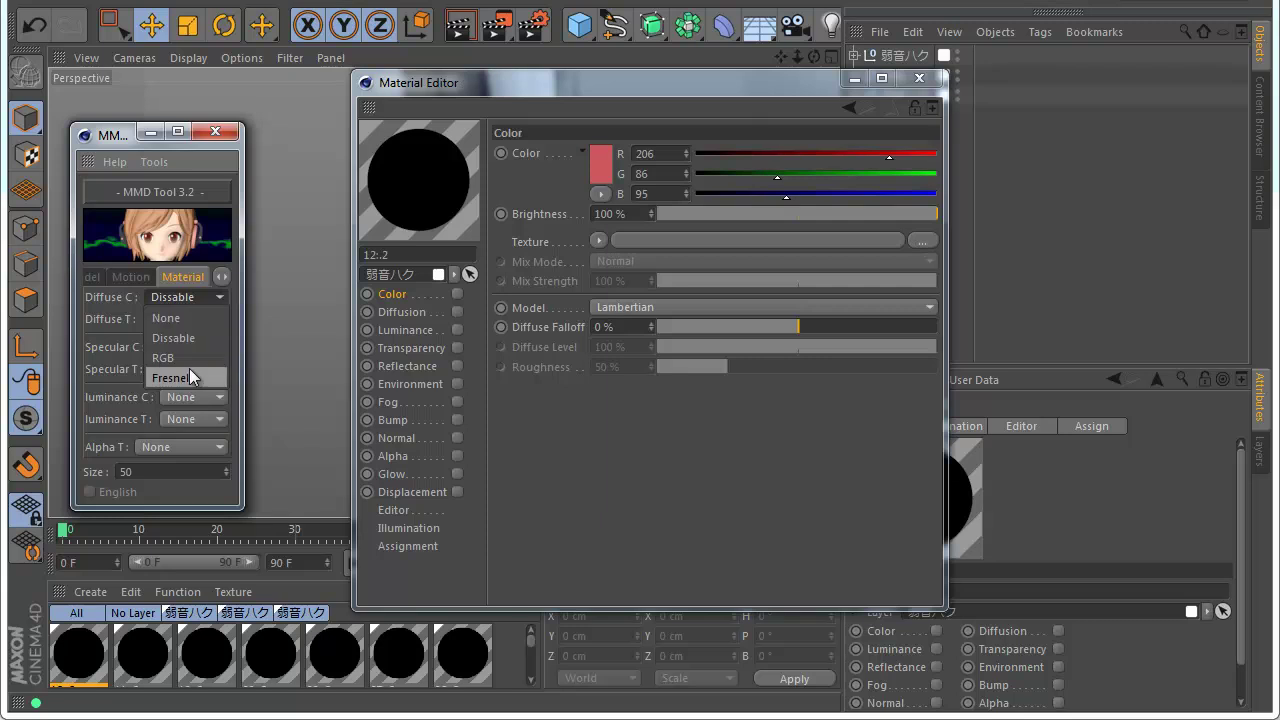
pyautogui.click(186, 318)
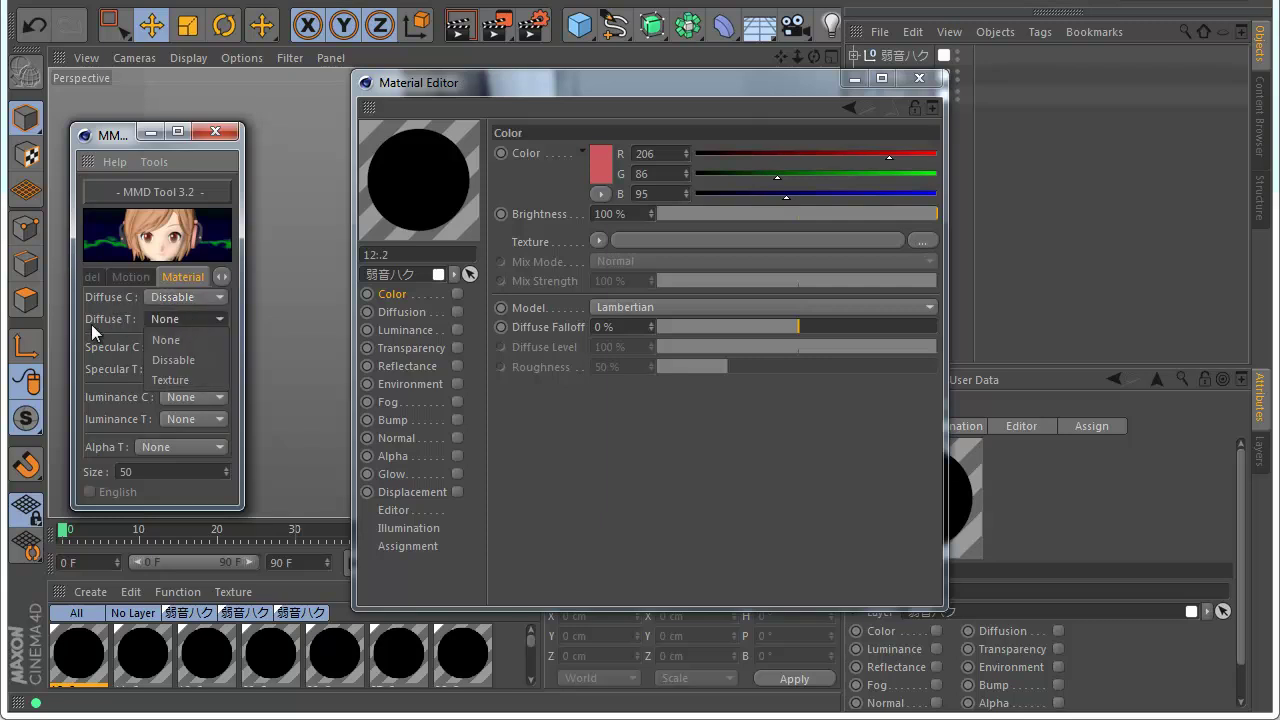
pyautogui.click(152, 322)
# - Set Specular C to Original and Diffuse T to Texture in the MMD Tool's material settings
pyautogui.click(179, 344)
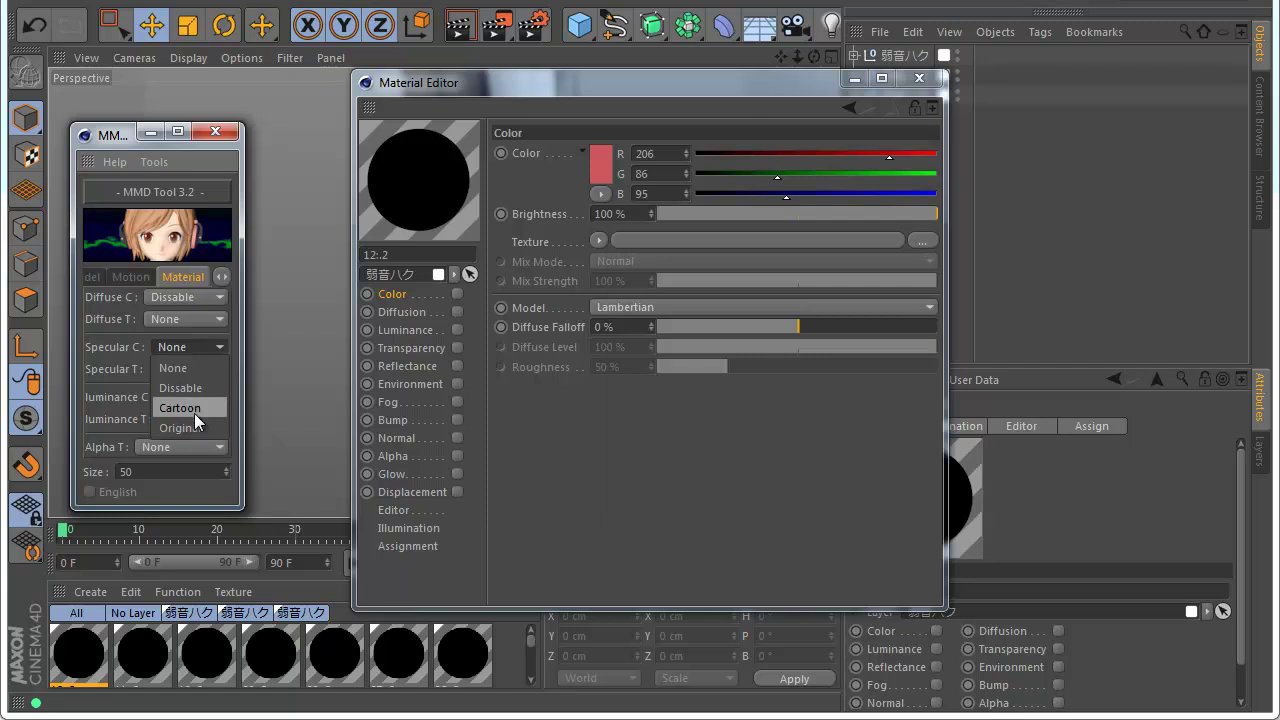
pyautogui.click(188, 408)
pyautogui.click(168, 350)
pyautogui.click(190, 426)
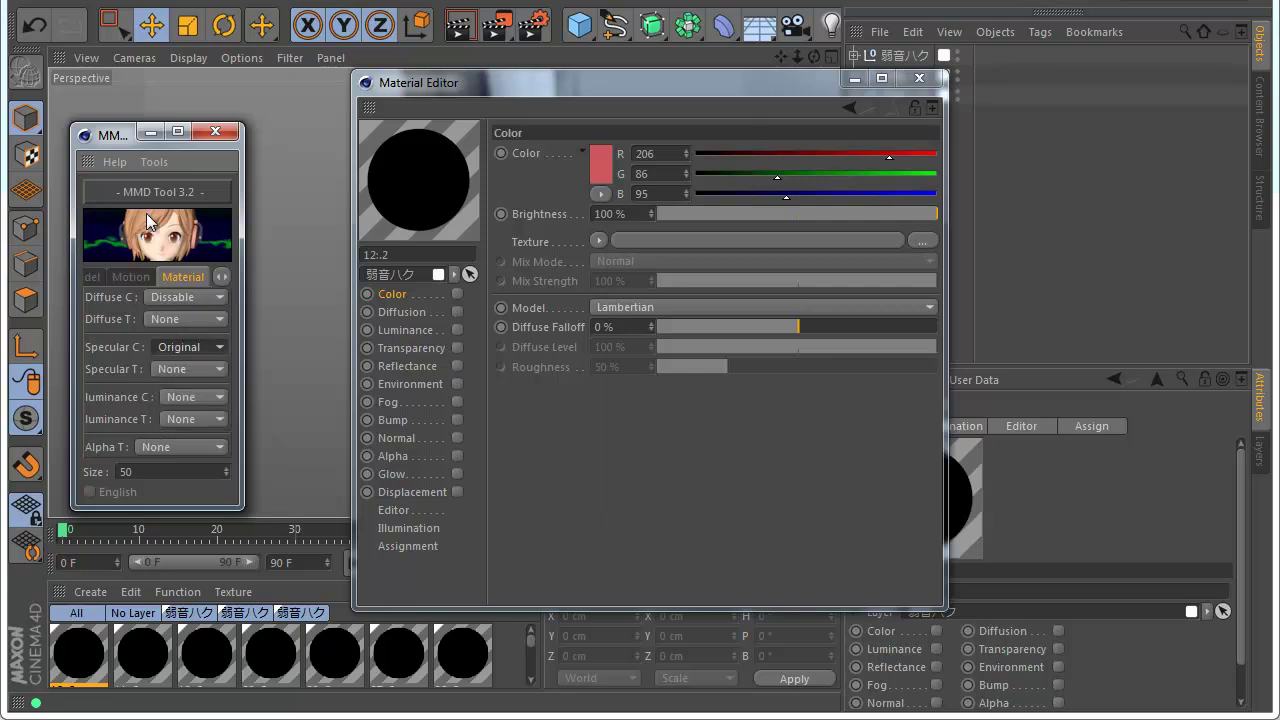
pyautogui.click(186, 319)
pyautogui.click(190, 355)
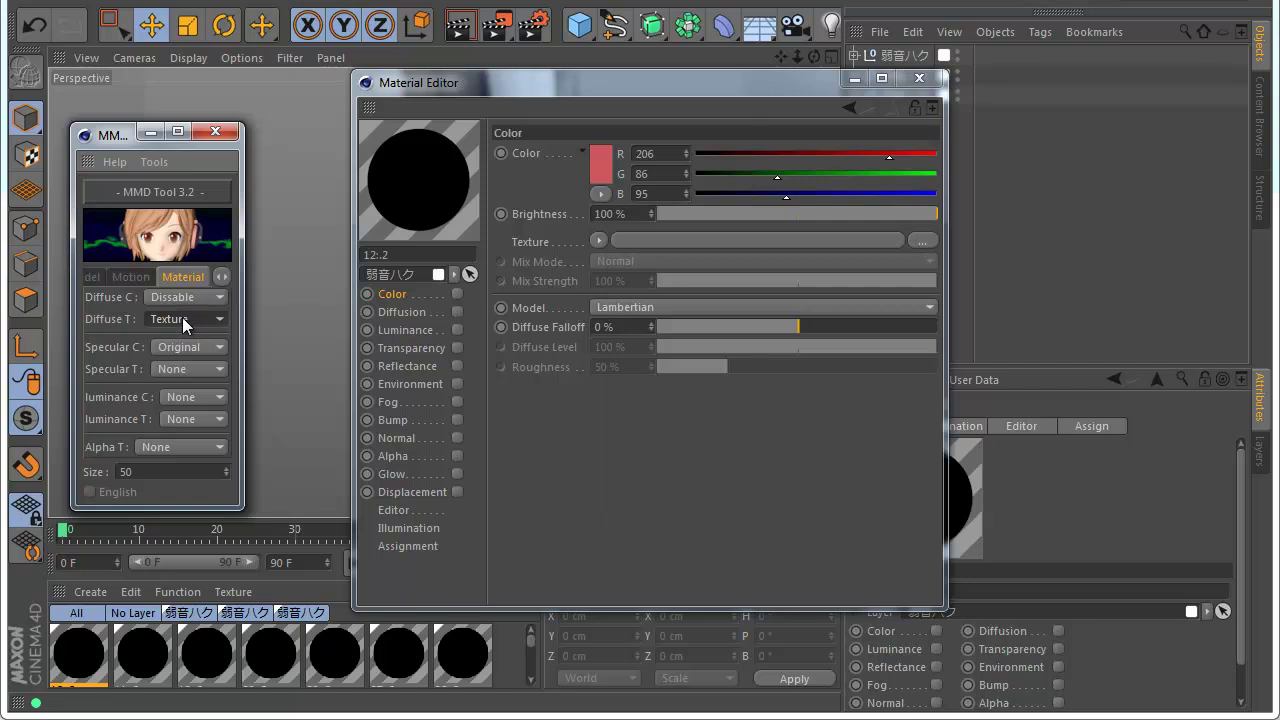
# - Import Haku_Yowane.pmd a fourth time with the texture setting and display its red eye material in the Material Editor
pyautogui.click(91, 278)
pyautogui.click(156, 319)
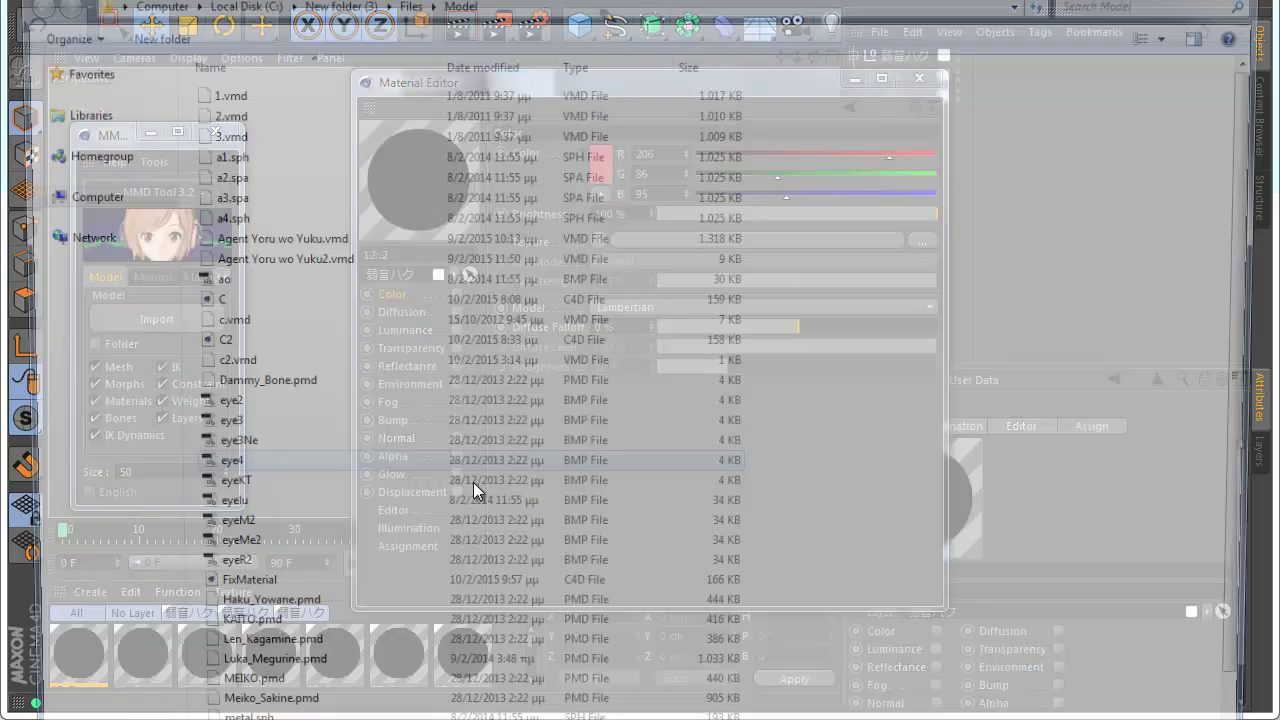
pyautogui.doubleClick(305, 614)
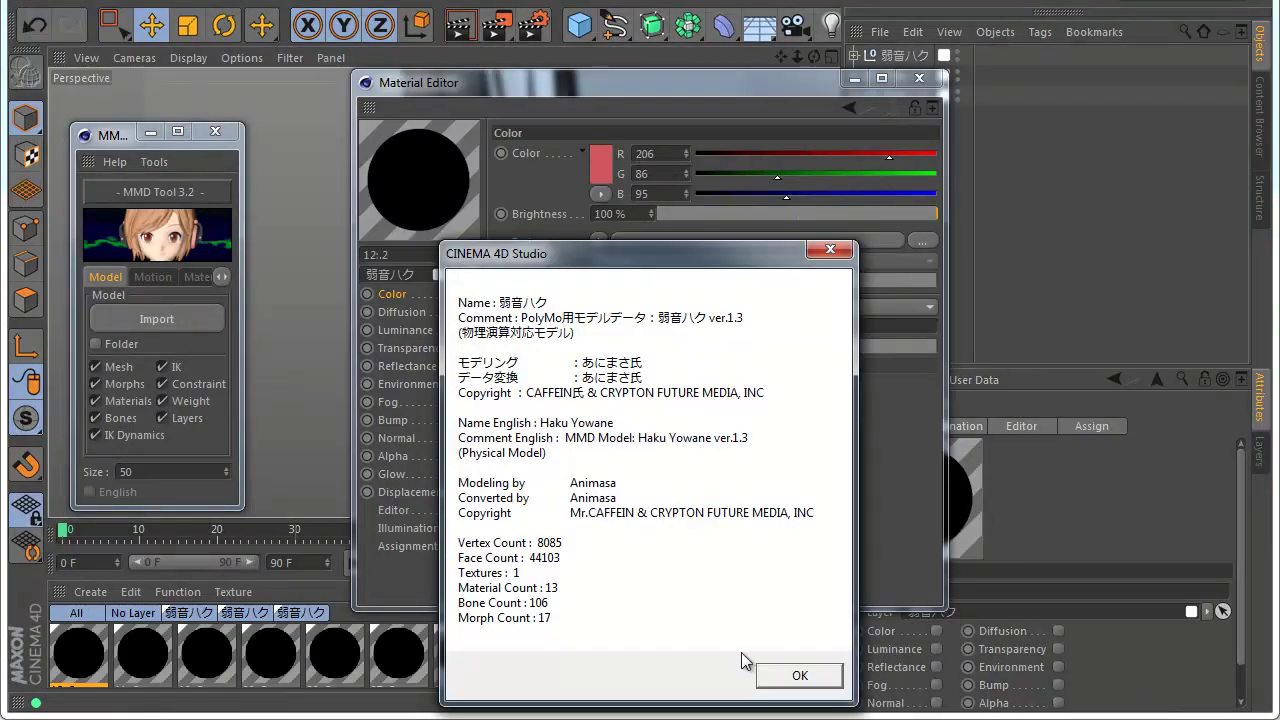
pyautogui.click(790, 663)
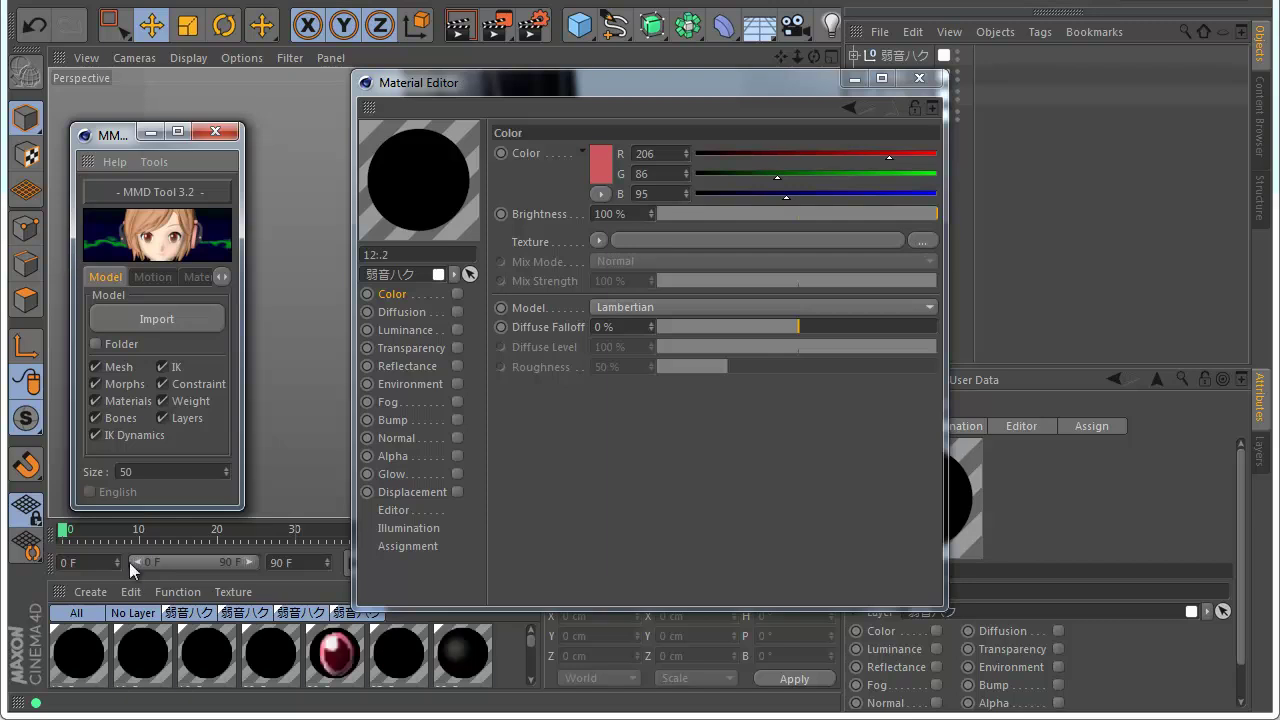
pyautogui.click(347, 672)
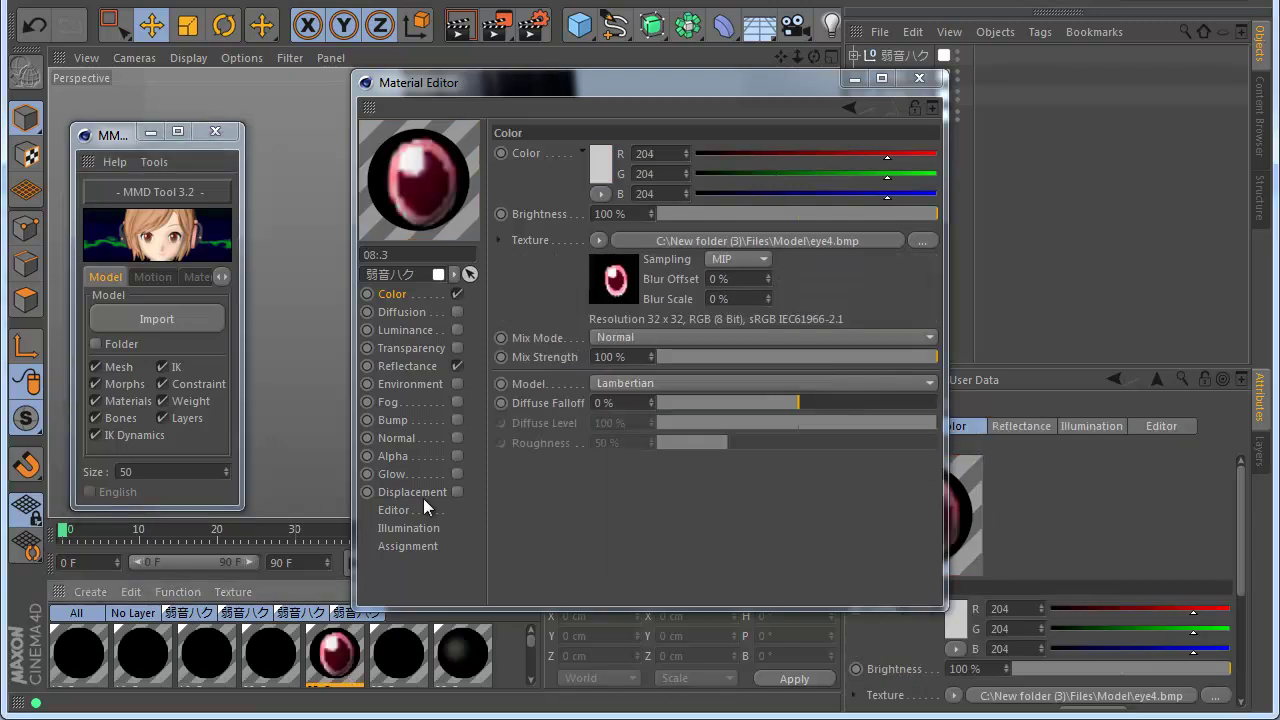
# - Display the Default Specular settings in the red eye material's Reflectance channel
pyautogui.click(410, 367)
pyautogui.click(635, 154)
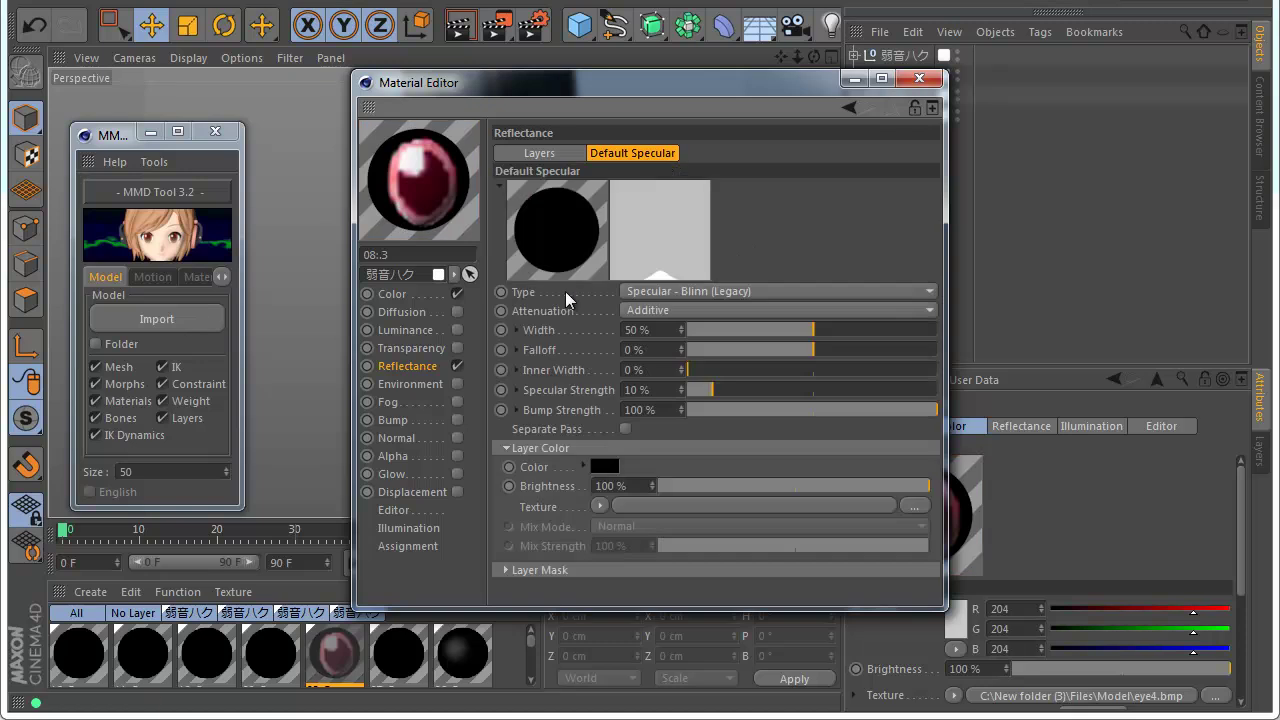
# - Set Specular C to Cartoon and Diffuse C to RGB in the MMD Tool's material settings
pyautogui.click(183, 277)
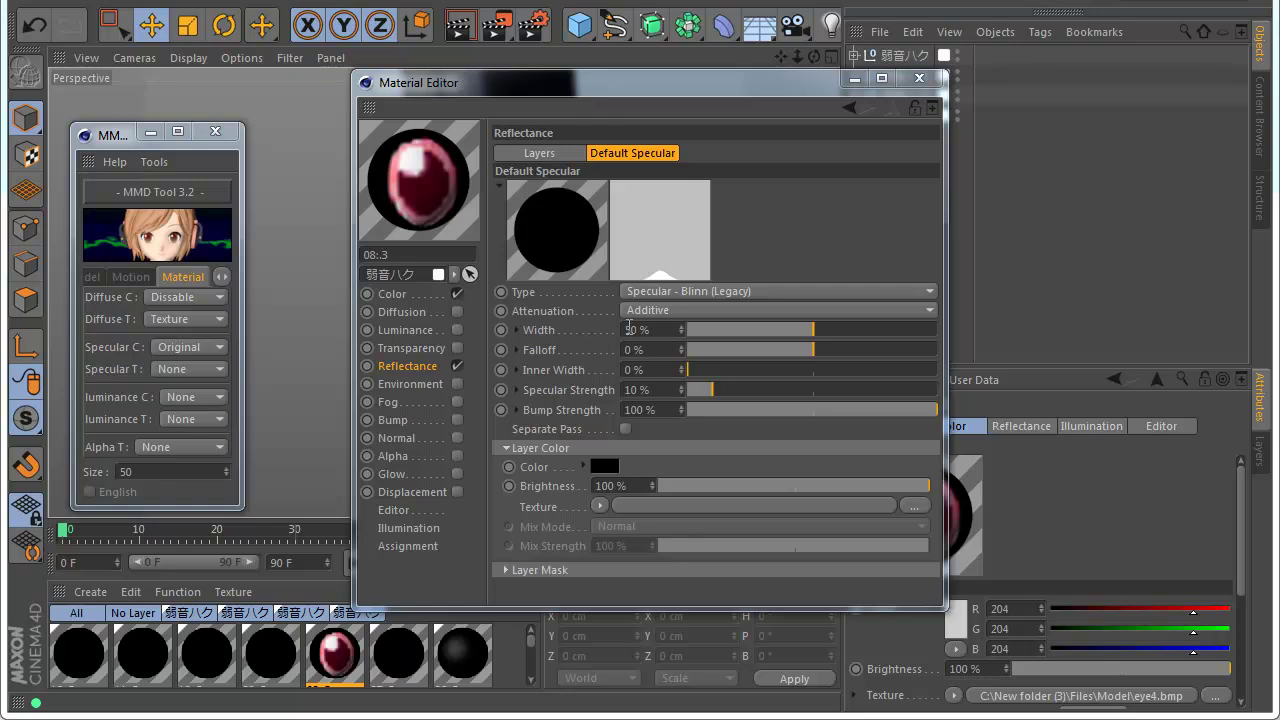
pyautogui.click(203, 347)
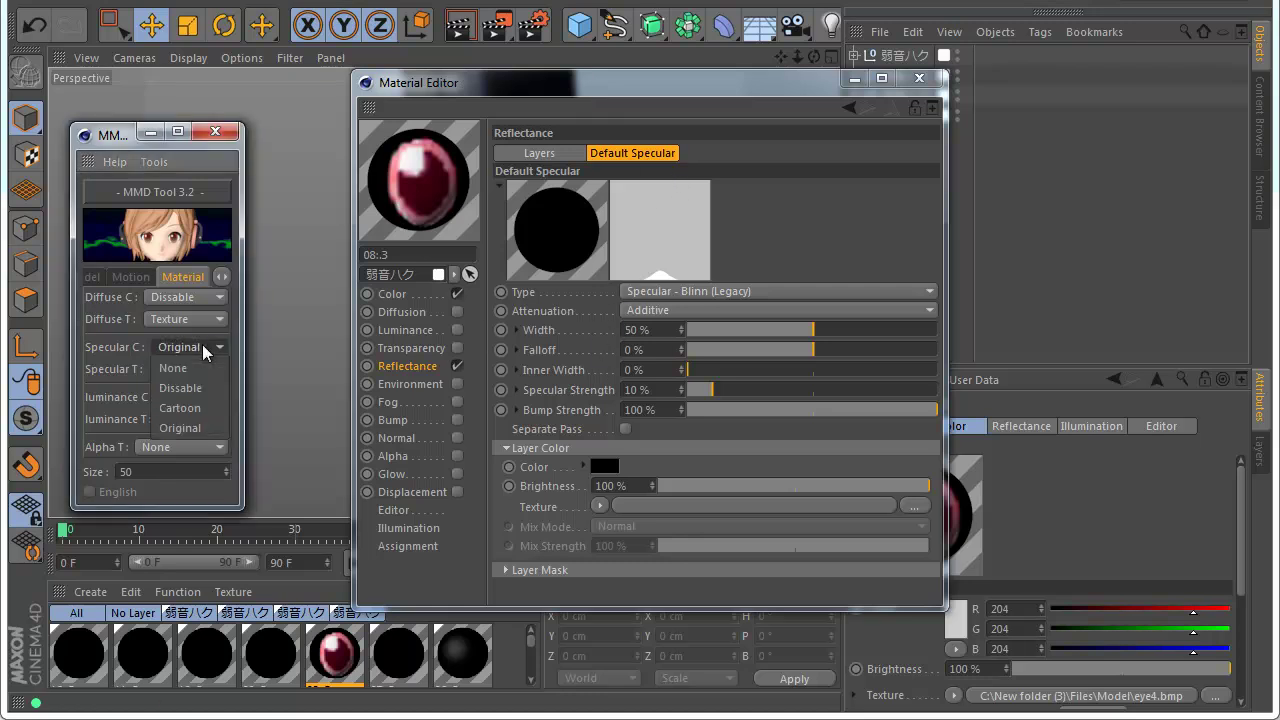
pyautogui.click(191, 408)
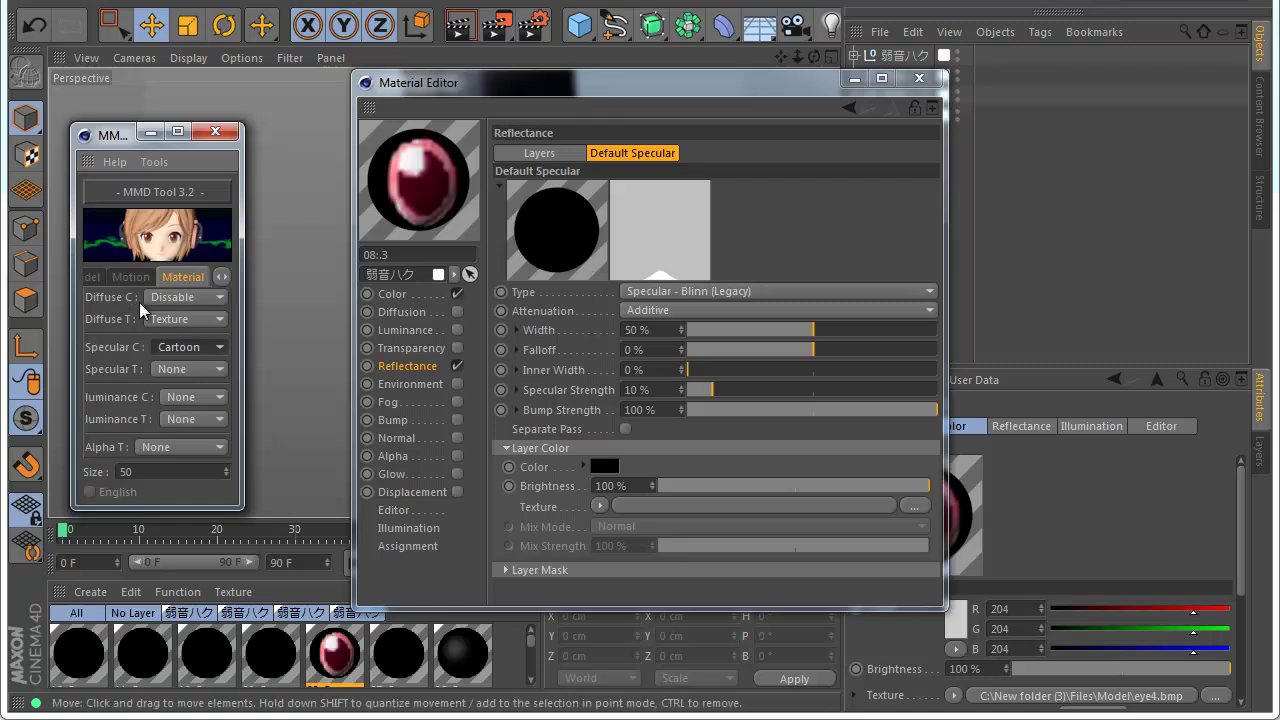
pyautogui.click(190, 298)
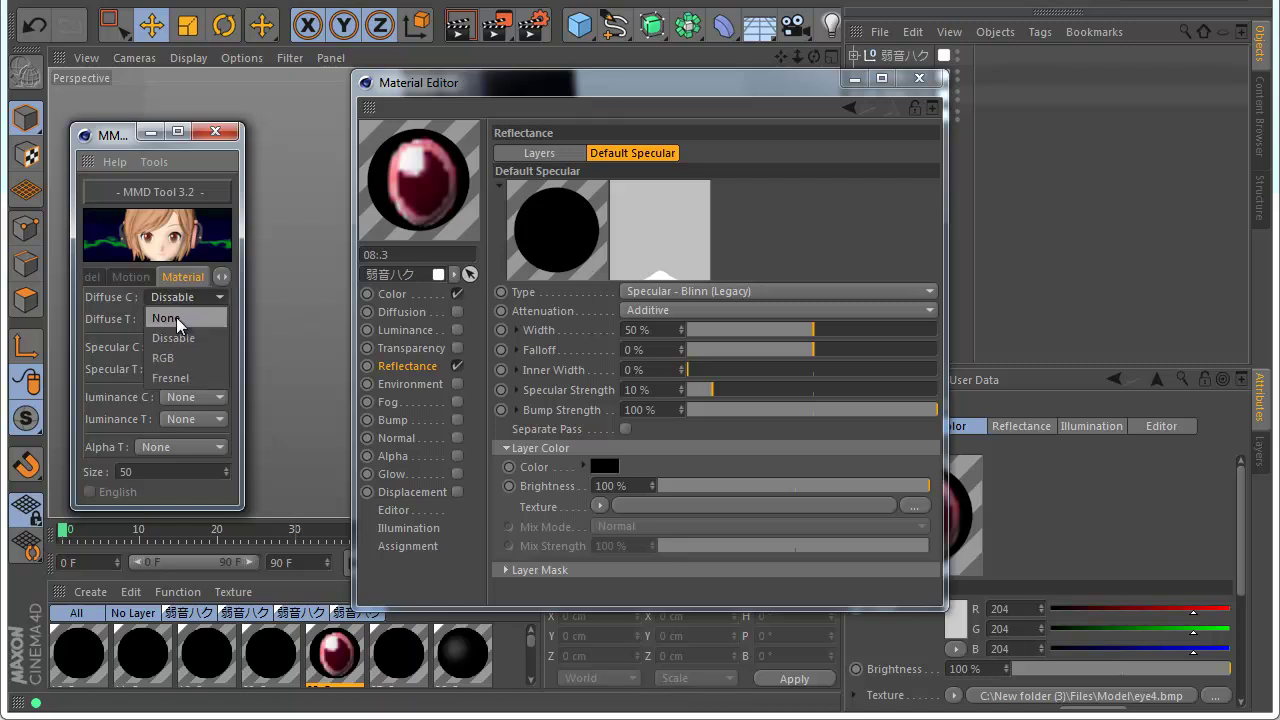
pyautogui.click(200, 357)
# - Import Haku_Yowane.pmd a fifth time with the Cartoon specular and RGB diffuse settings
pyautogui.click(100, 280)
pyautogui.click(156, 318)
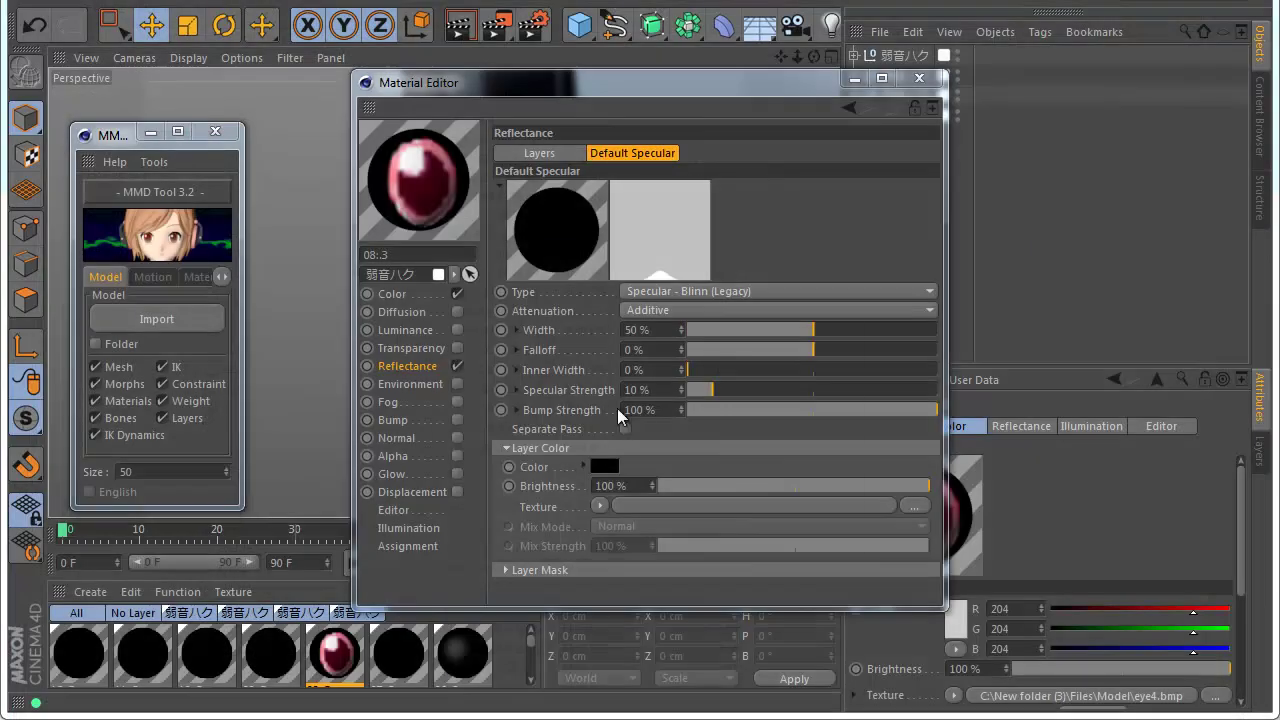
pyautogui.click(778, 678)
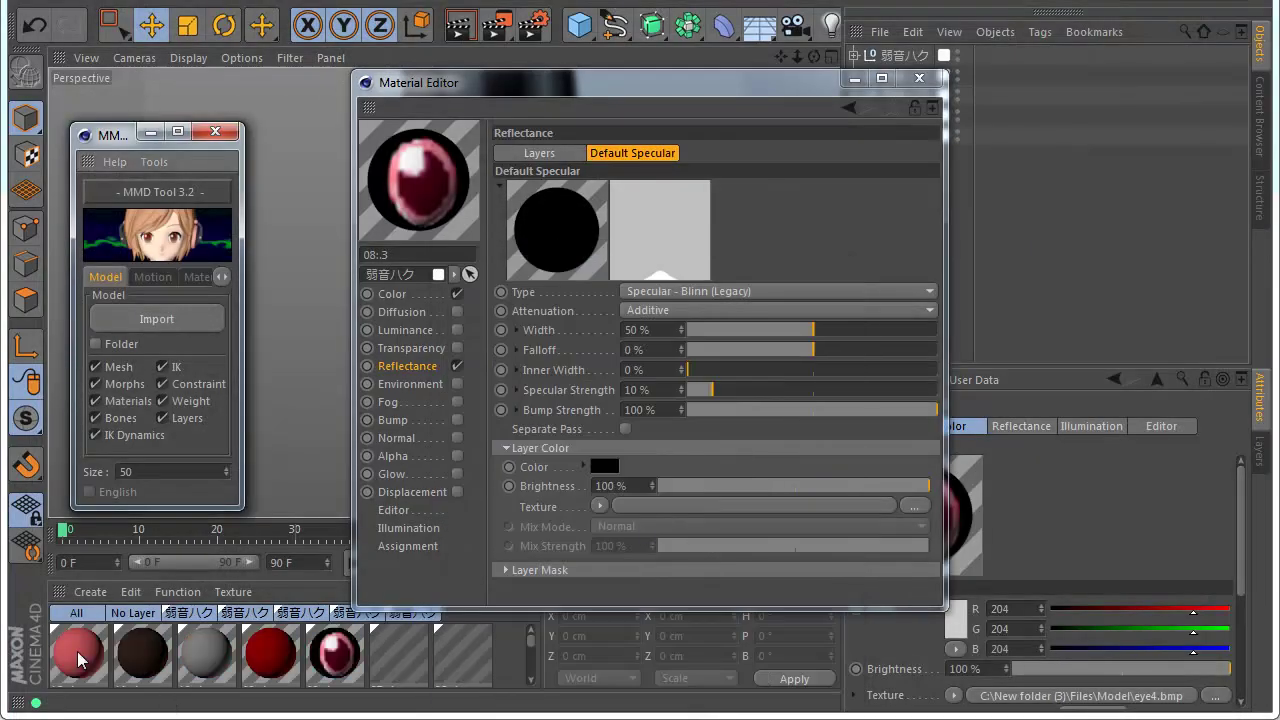
# - Examine the Default Specular settings of the newly imported pink and dark red materials
pyautogui.click(77, 651)
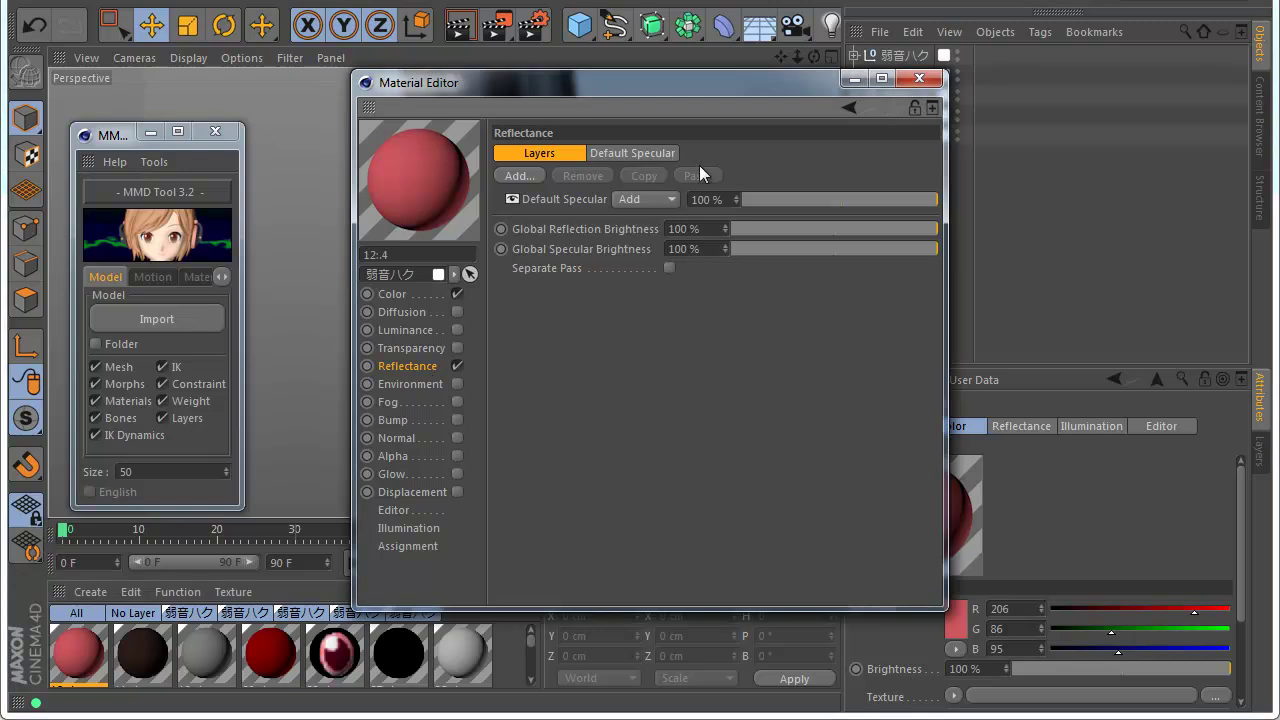
pyautogui.click(655, 153)
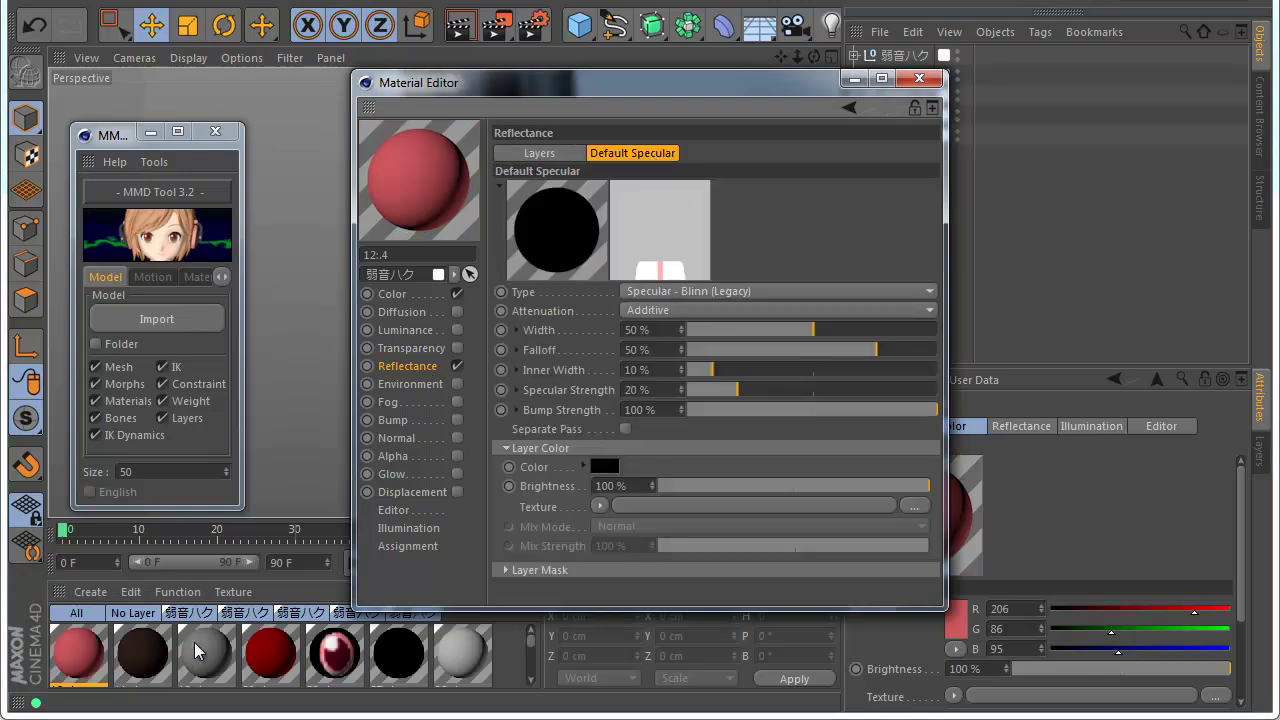
pyautogui.click(271, 650)
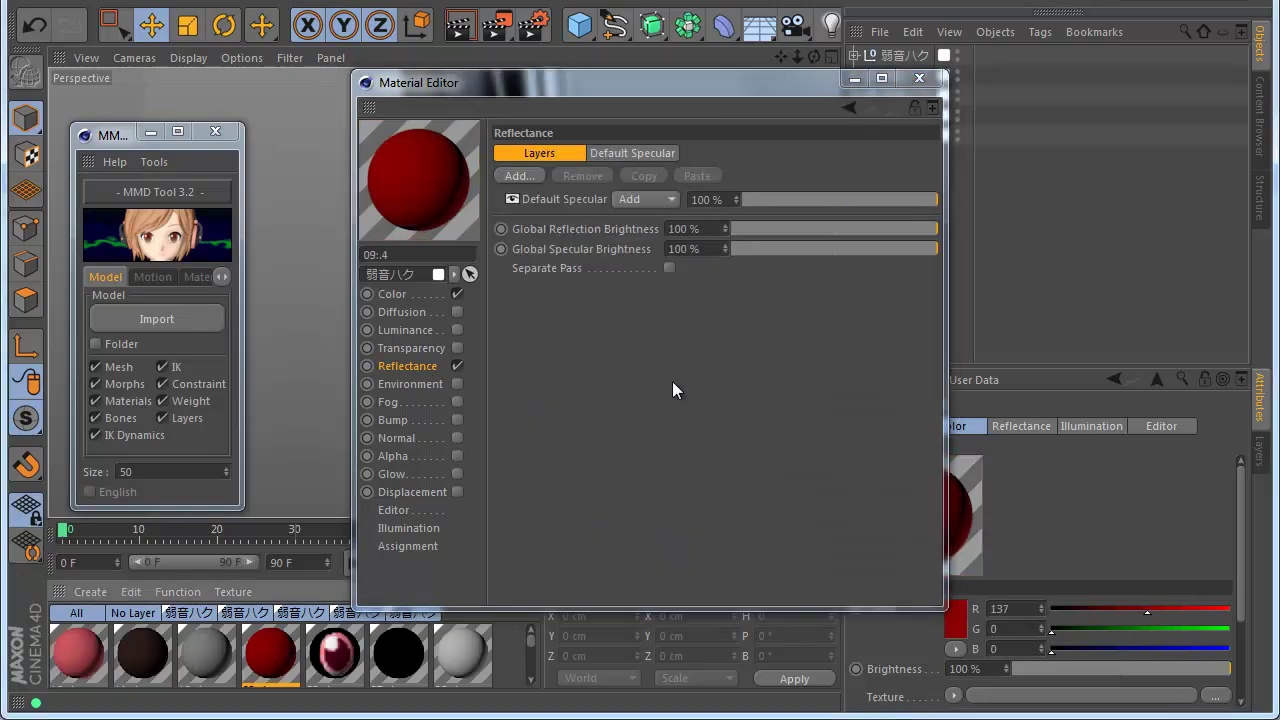
pyautogui.click(643, 154)
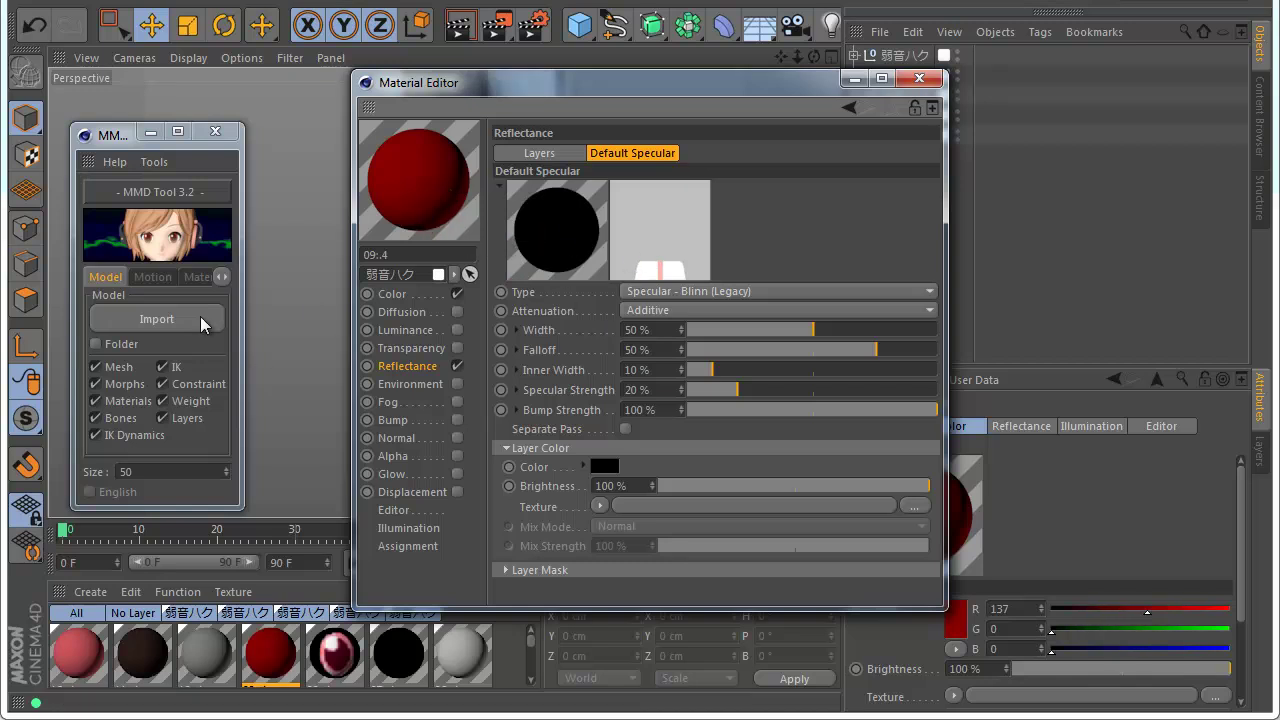
# - Set Luminance C to Fresnel and Luminance T to the filter texture option in the MMD Tool's material settings
pyautogui.click(190, 278)
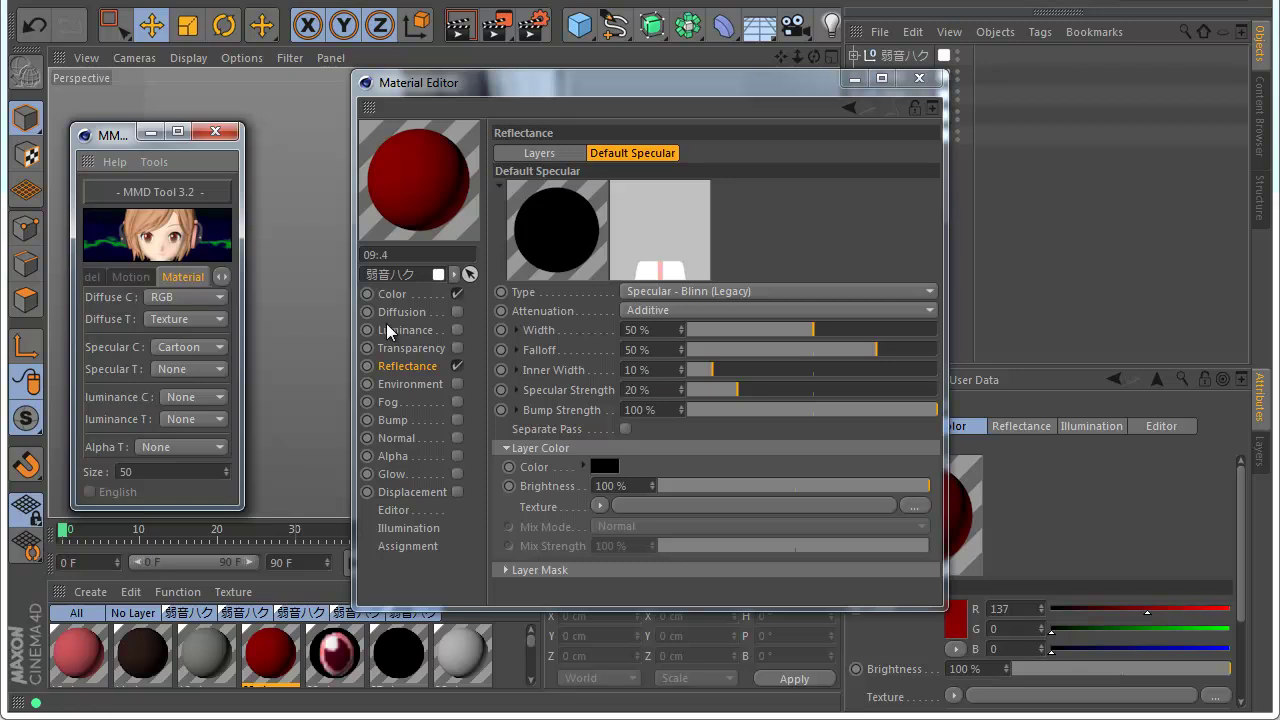
pyautogui.click(192, 398)
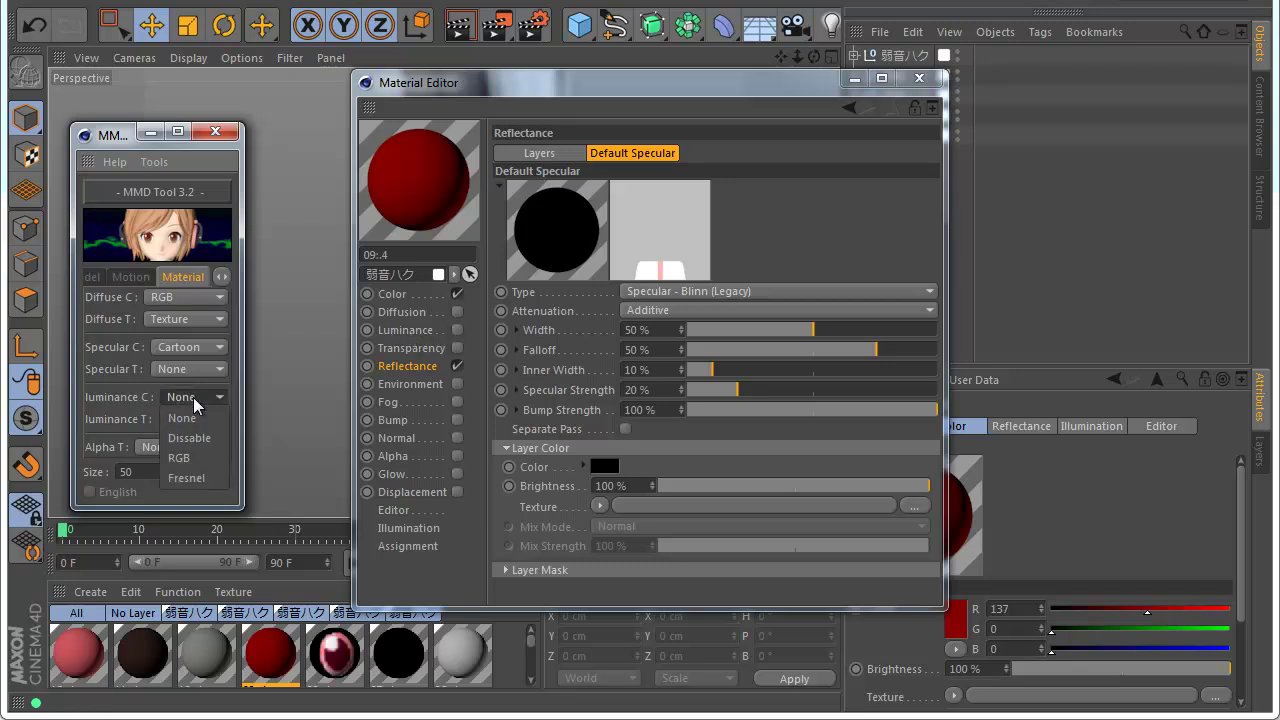
pyautogui.click(185, 451)
pyautogui.click(195, 397)
pyautogui.click(200, 480)
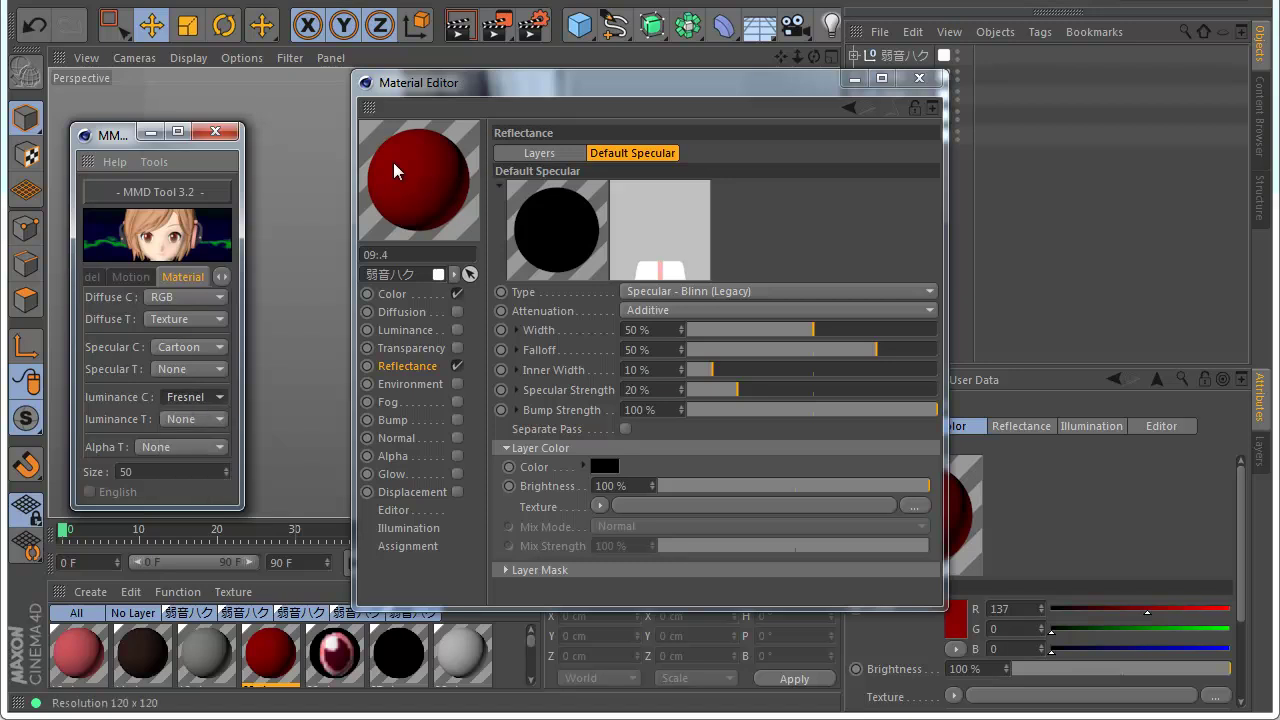
pyautogui.click(405, 330)
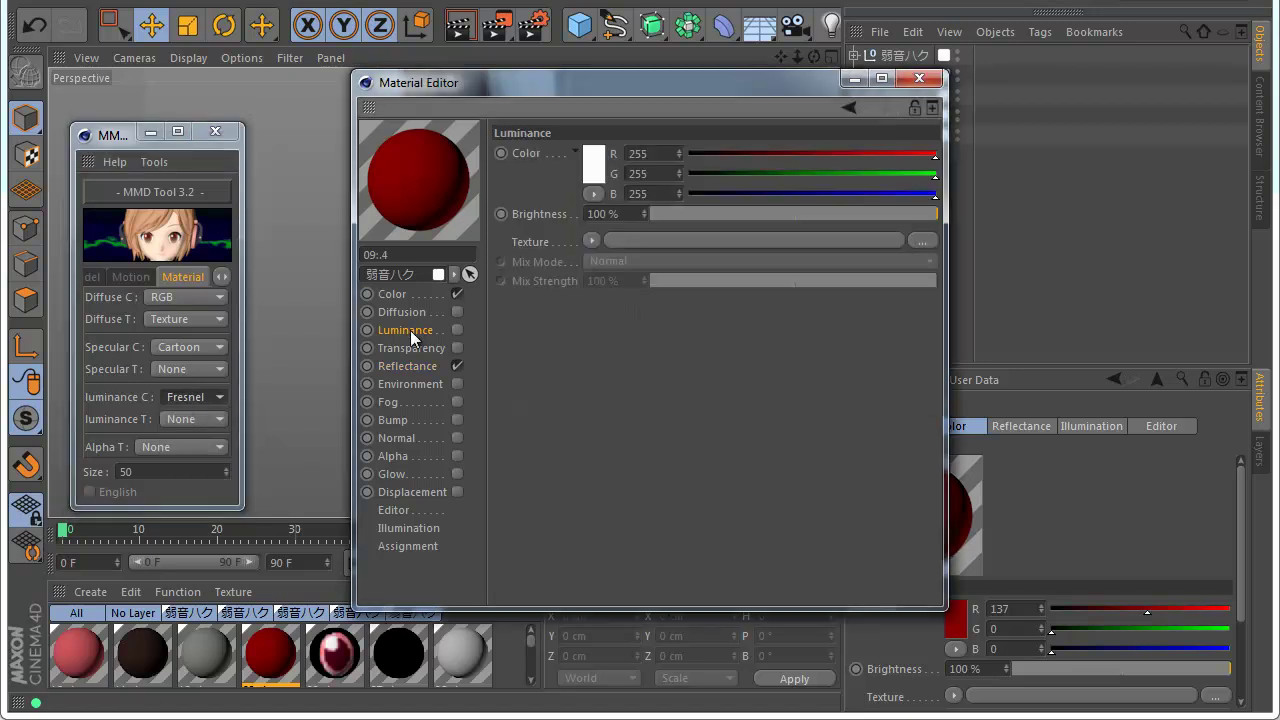
pyautogui.click(188, 418)
pyautogui.click(205, 502)
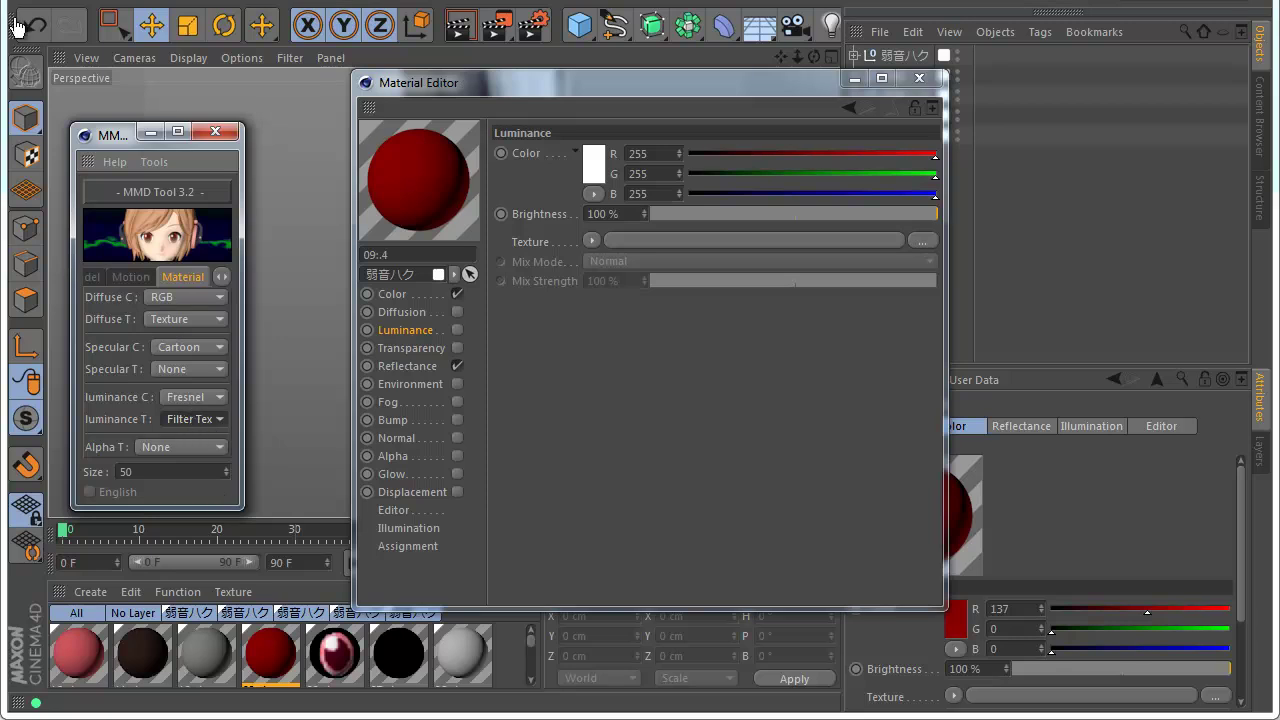
# - Import Haku_Yowane.pmd a sixth time and display the Luminance channel of its pink material
pyautogui.click(96, 277)
pyautogui.click(155, 319)
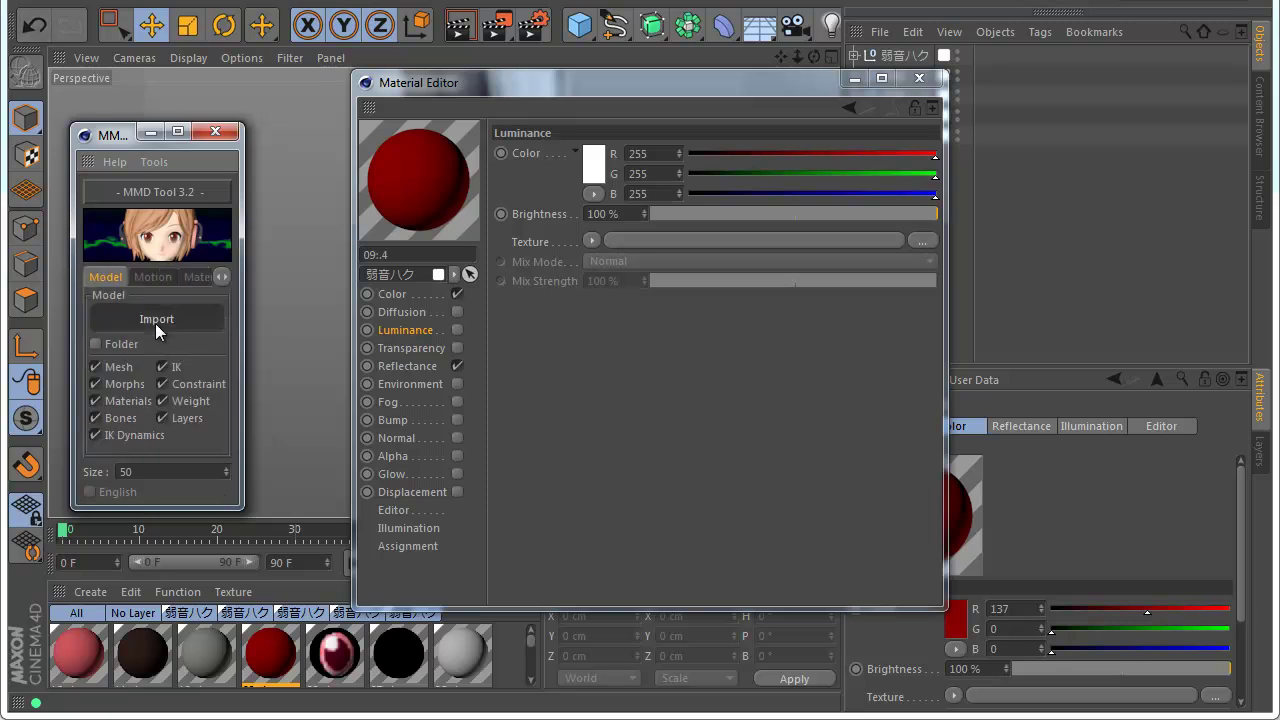
pyautogui.click(280, 614)
pyautogui.doubleClick(279, 614)
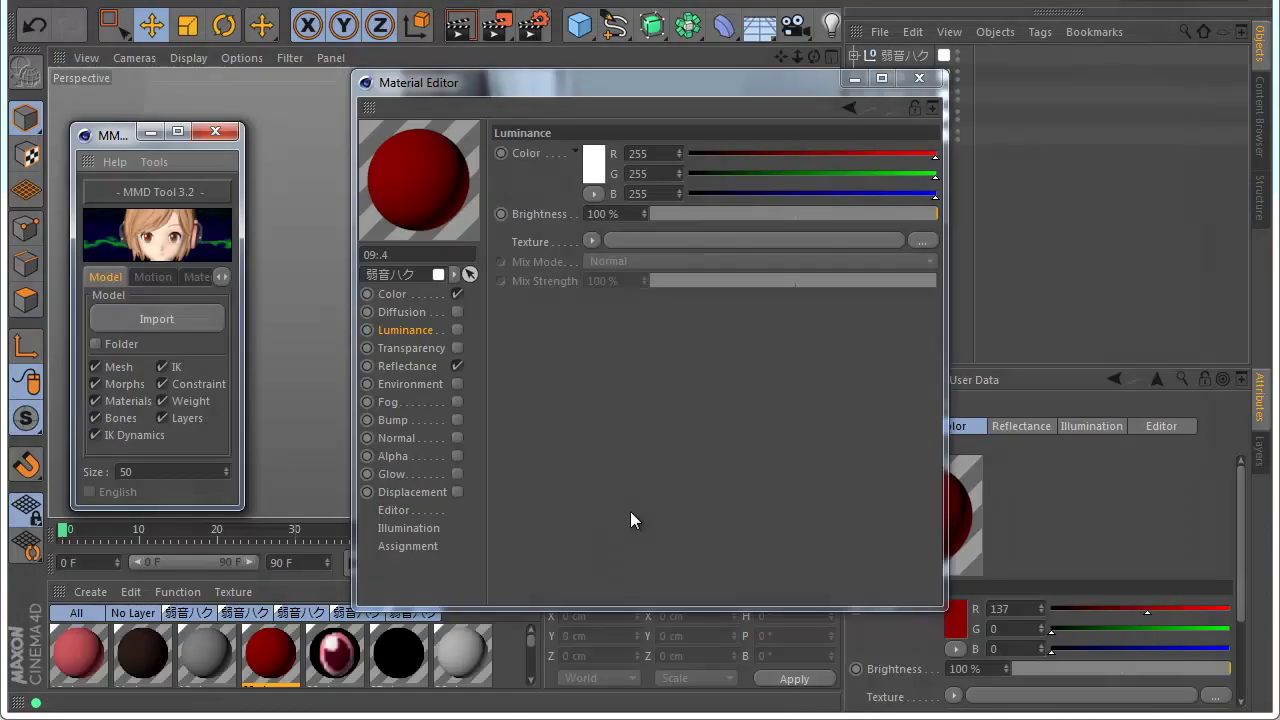
pyautogui.click(795, 670)
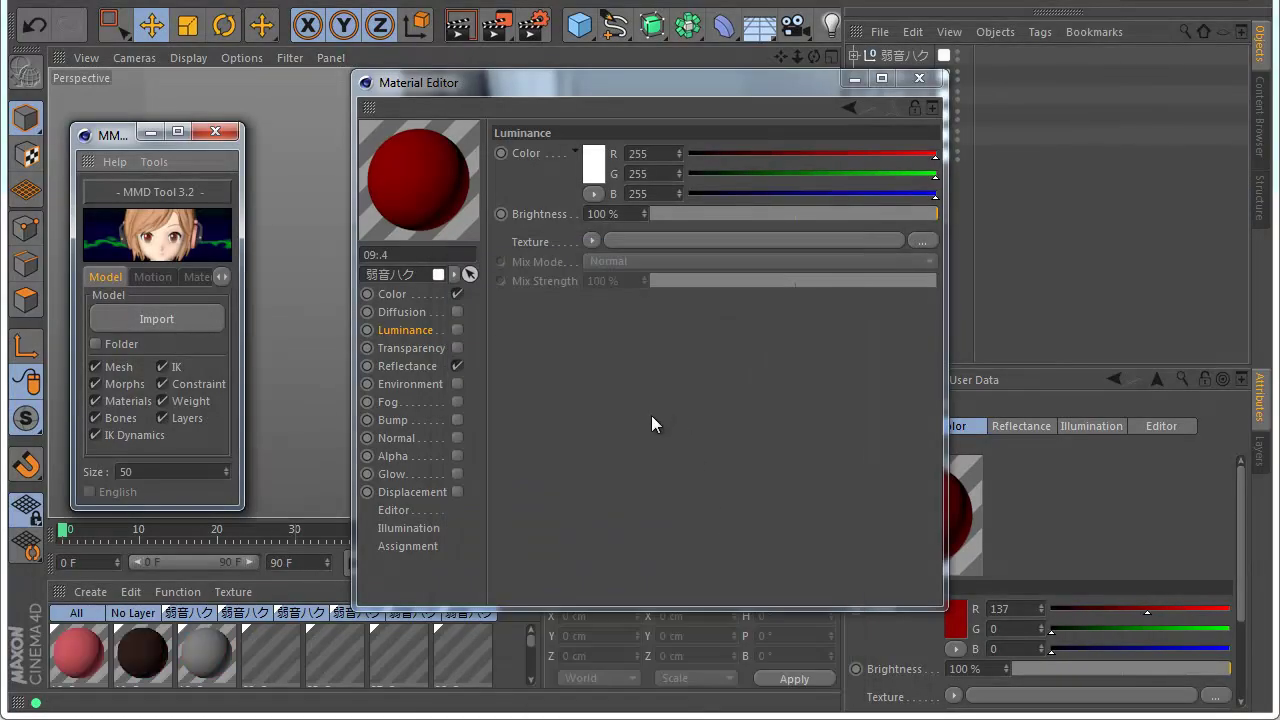
pyautogui.click(70, 655)
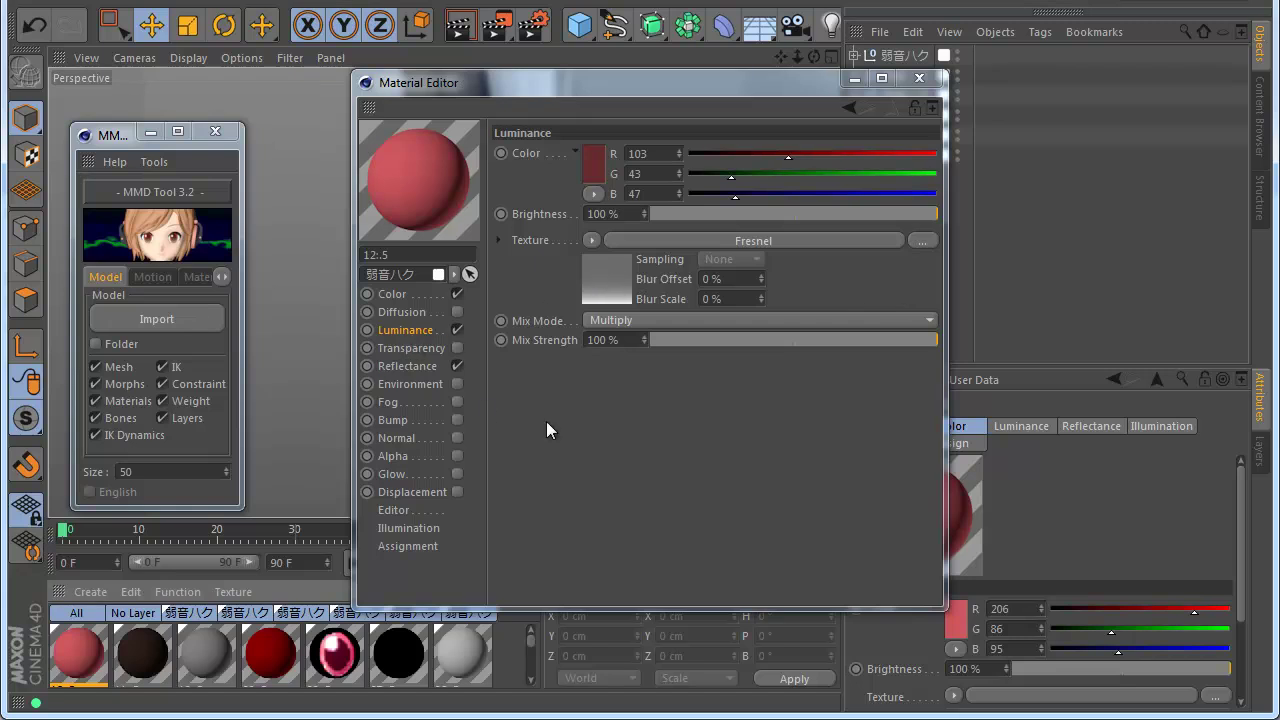
# - Set Saturation to 71 % and Lightness to -14 % in the filter shader of the eye material's Luminance channel
pyautogui.click(335, 652)
pyautogui.click(751, 241)
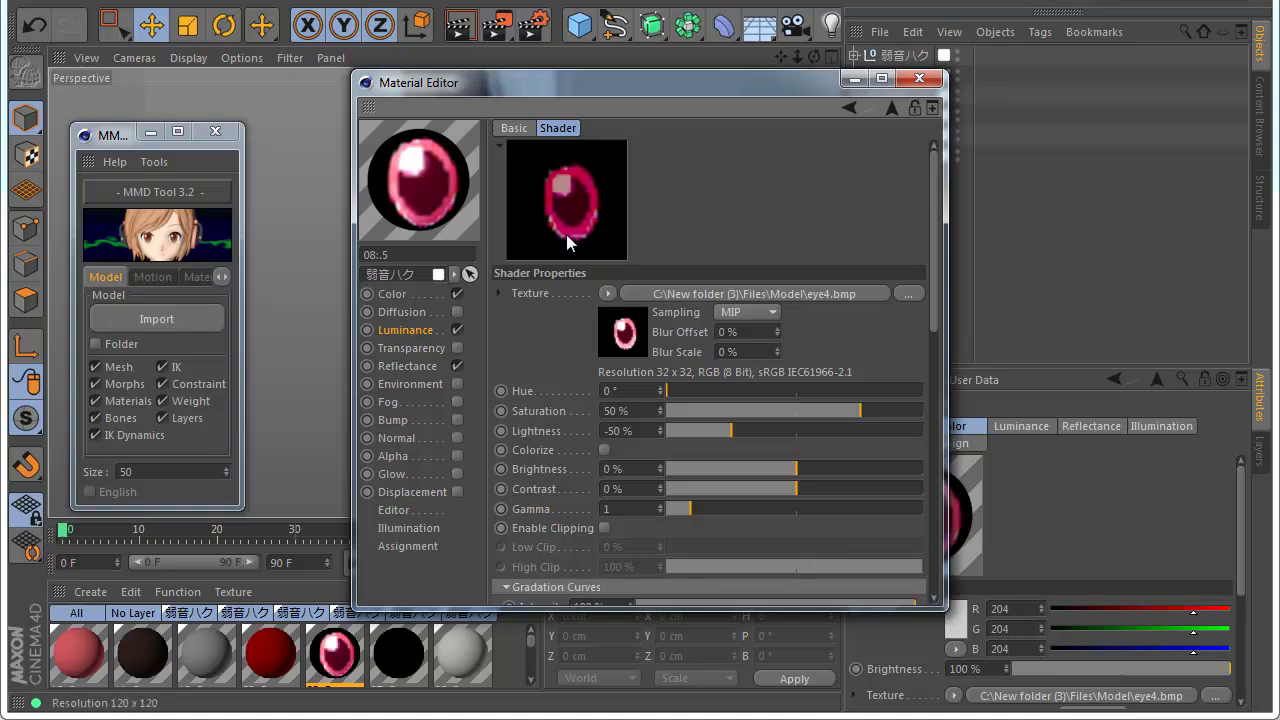
pyautogui.moveTo(878, 418)
pyautogui.mouseDown()
pyautogui.moveTo(894, 420)
pyautogui.moveTo(827, 413)
pyautogui.moveTo(888, 413)
pyautogui.mouseUp()
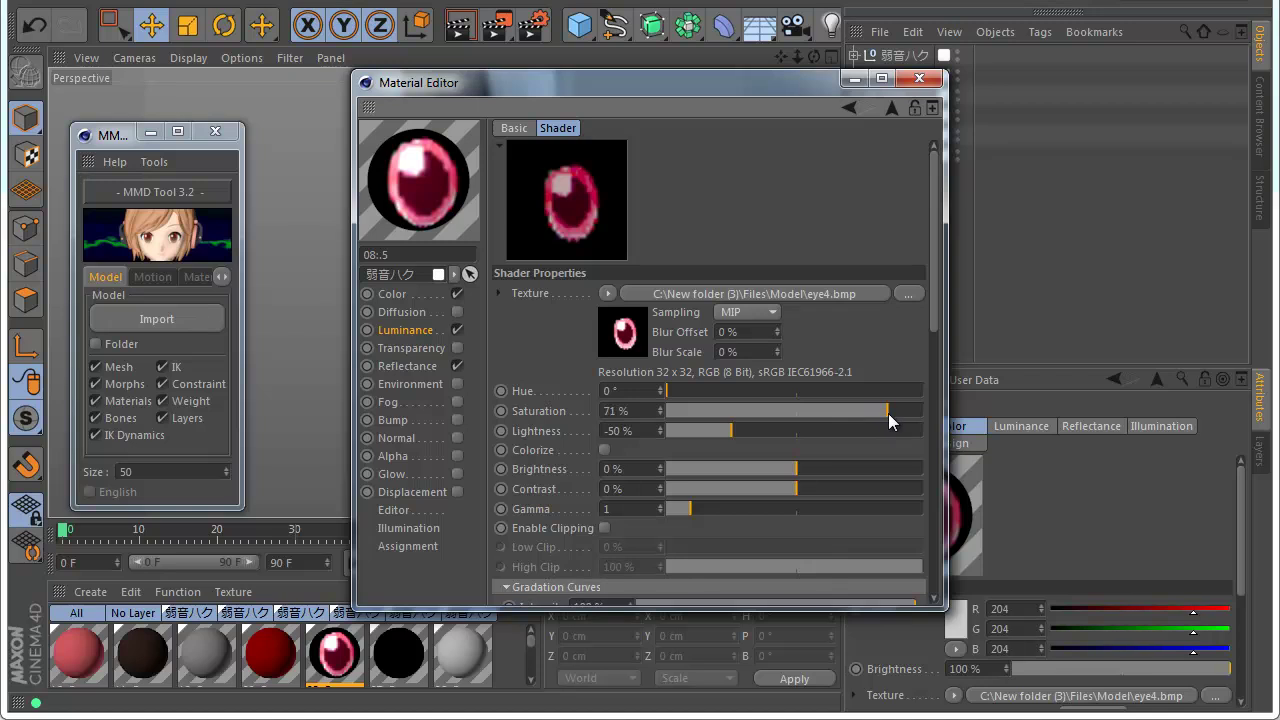
pyautogui.moveTo(748, 430); pyautogui.dragTo(777, 431)
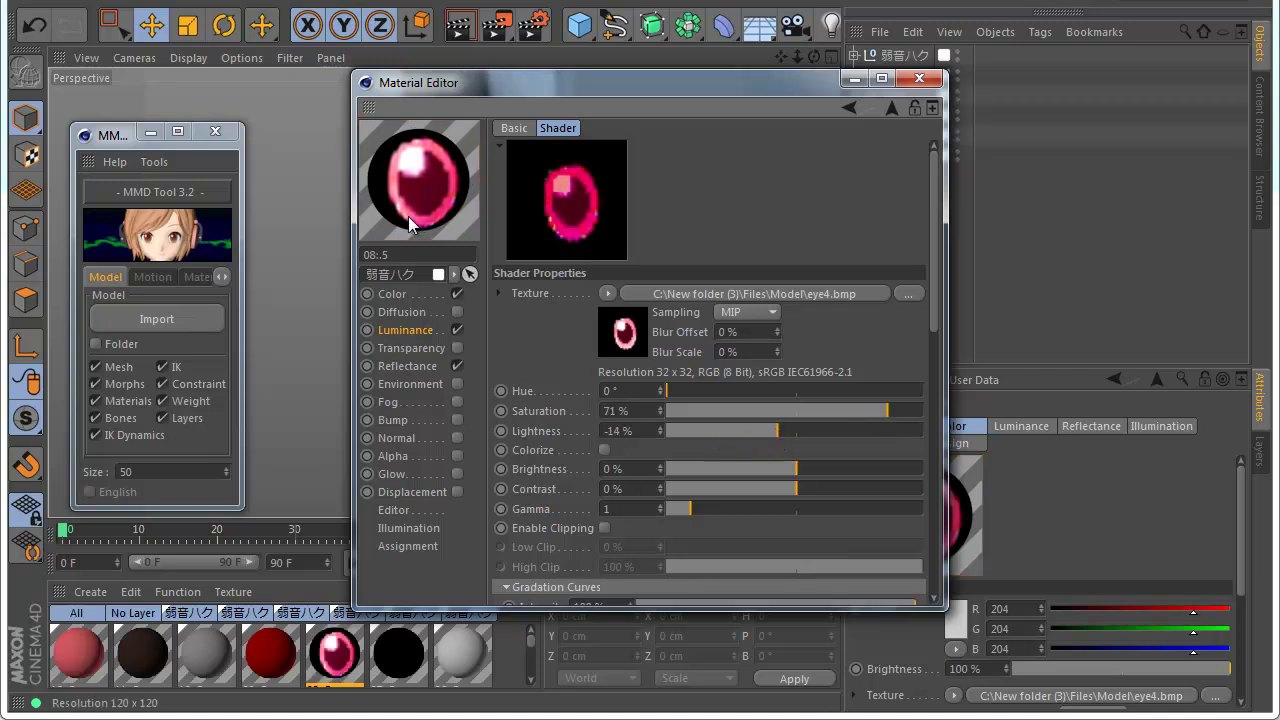
# - View the eye material's Alpha channel and set Alpha T to Dissable in the MMD Tool's material settings
pyautogui.click(198, 278)
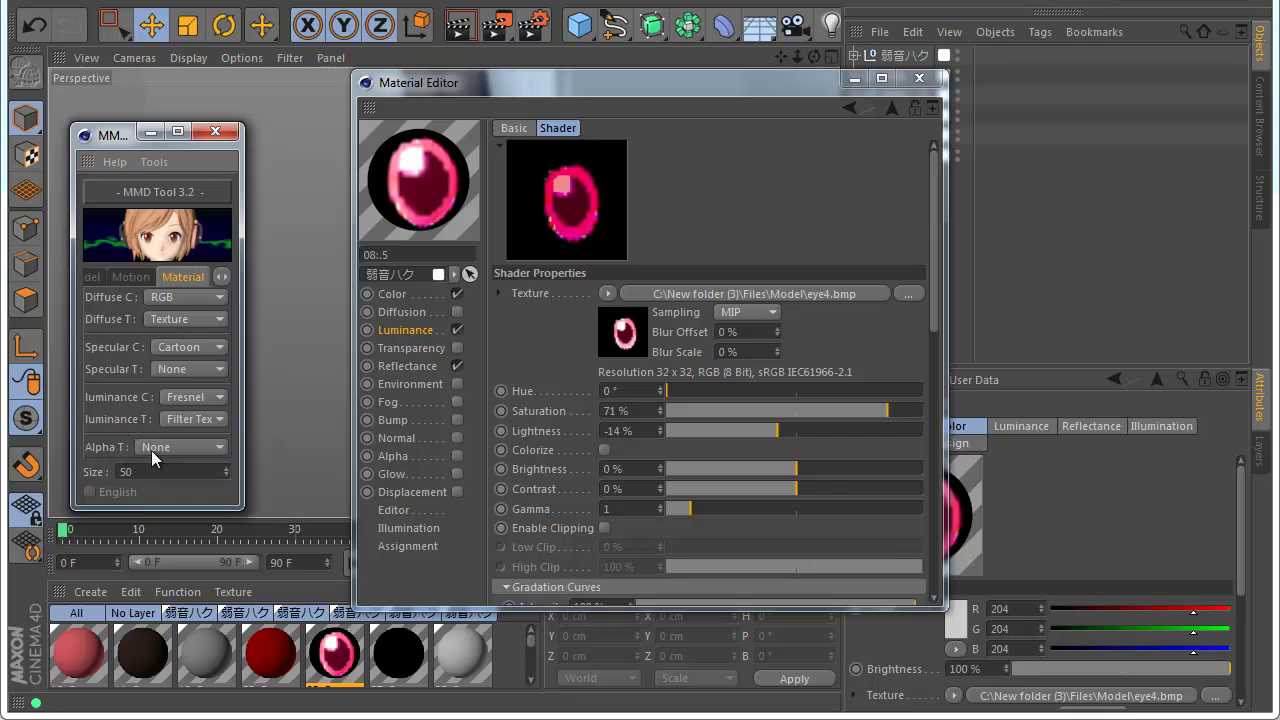
pyautogui.click(446, 461)
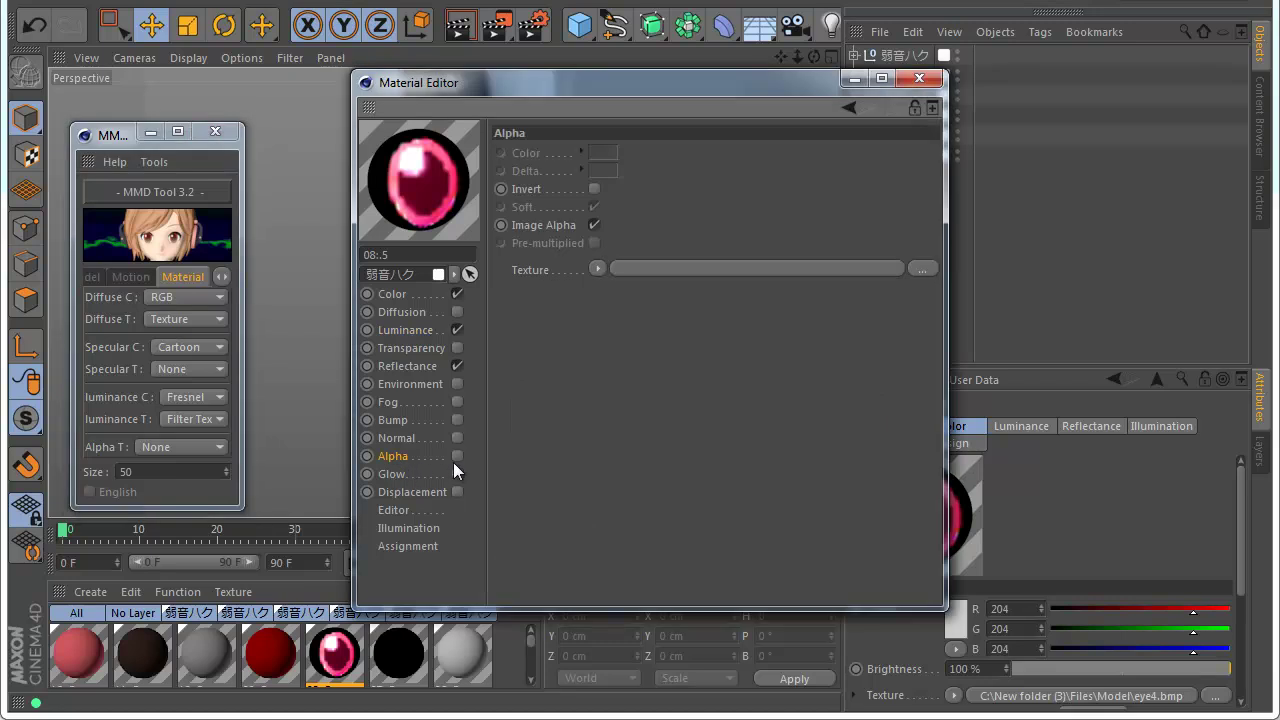
pyautogui.click(919, 78)
pyautogui.click(170, 447)
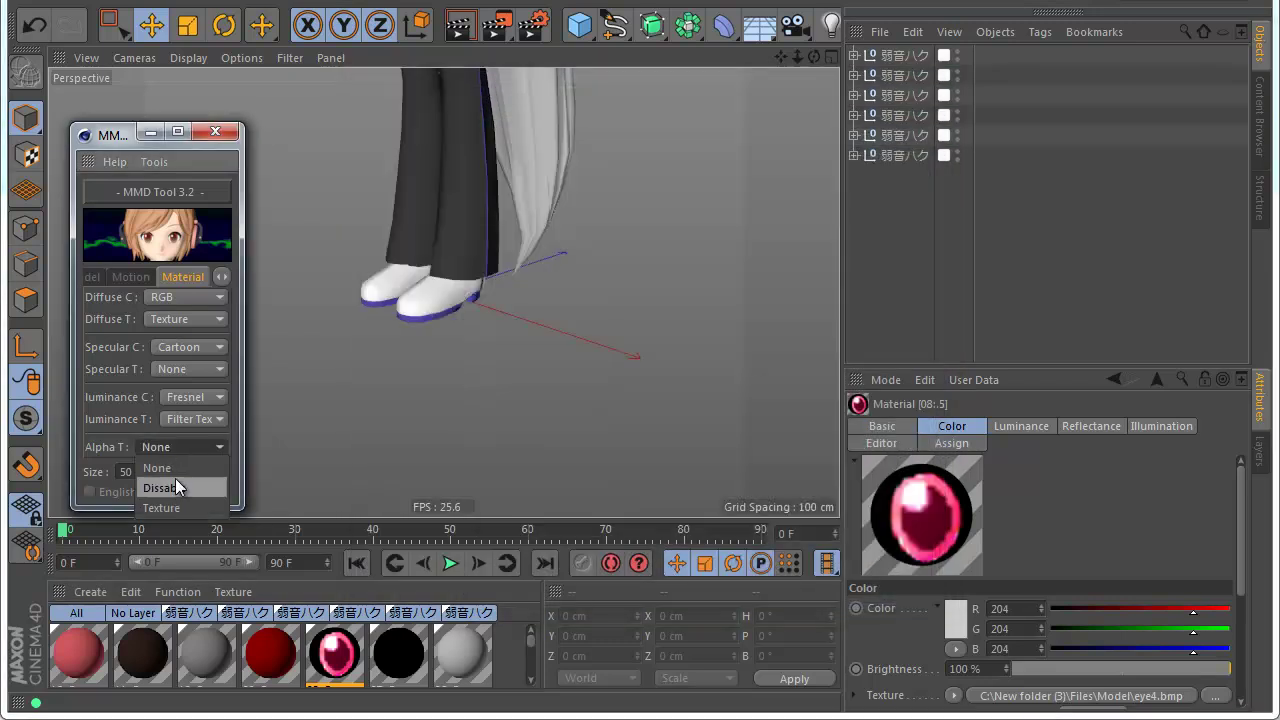
# - Import Haku_Yowane.pmd a seventh time with the changed Alpha T setting
pyautogui.click(103, 276)
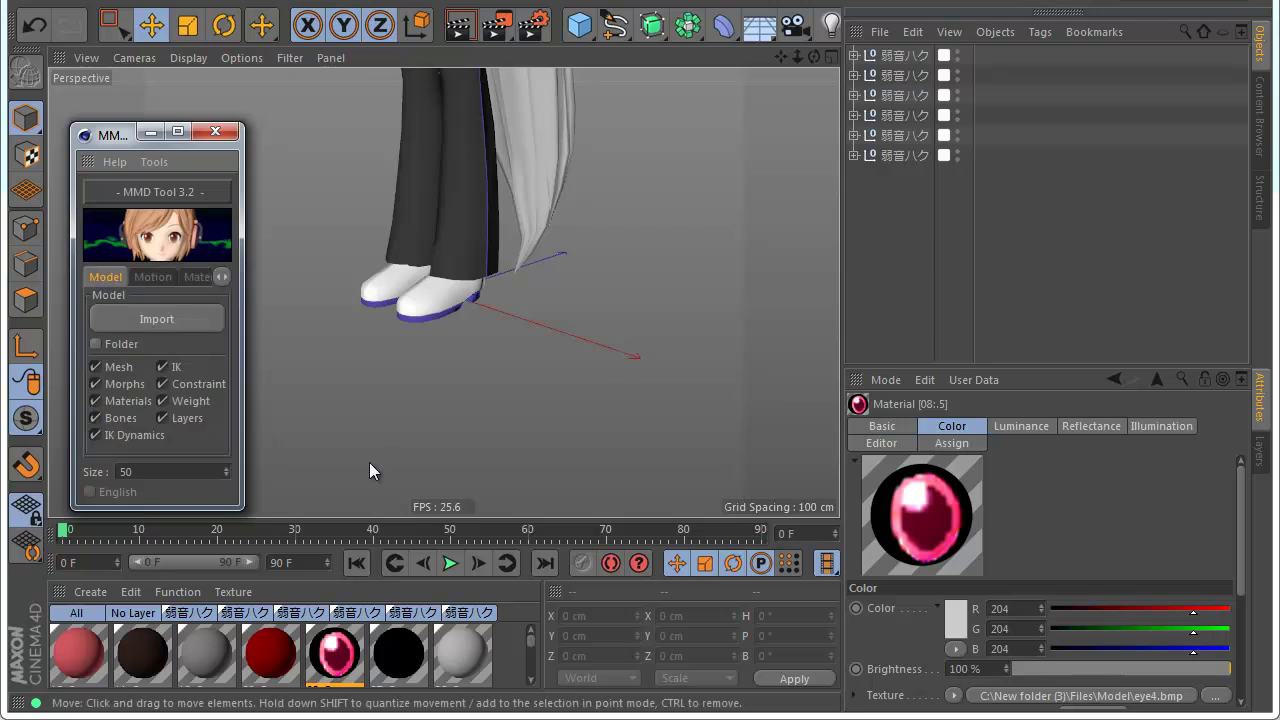
pyautogui.click(187, 326)
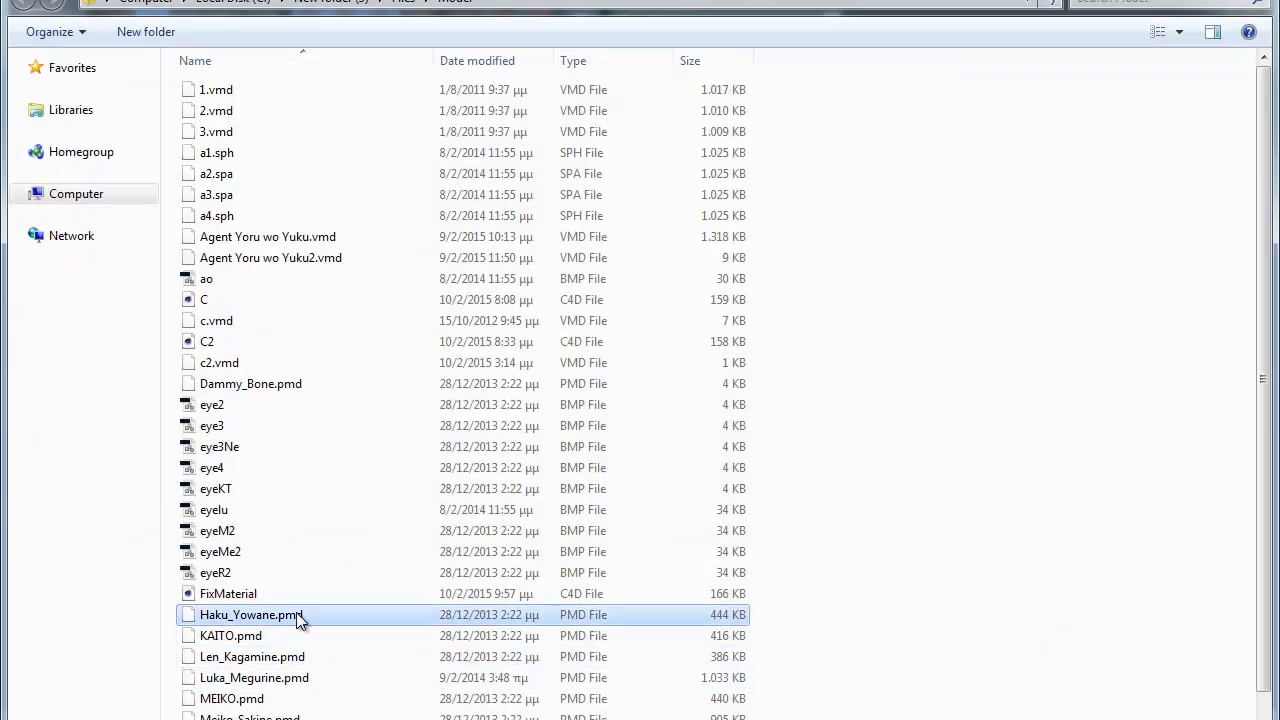
pyautogui.doubleClick(296, 614)
pyautogui.click(792, 677)
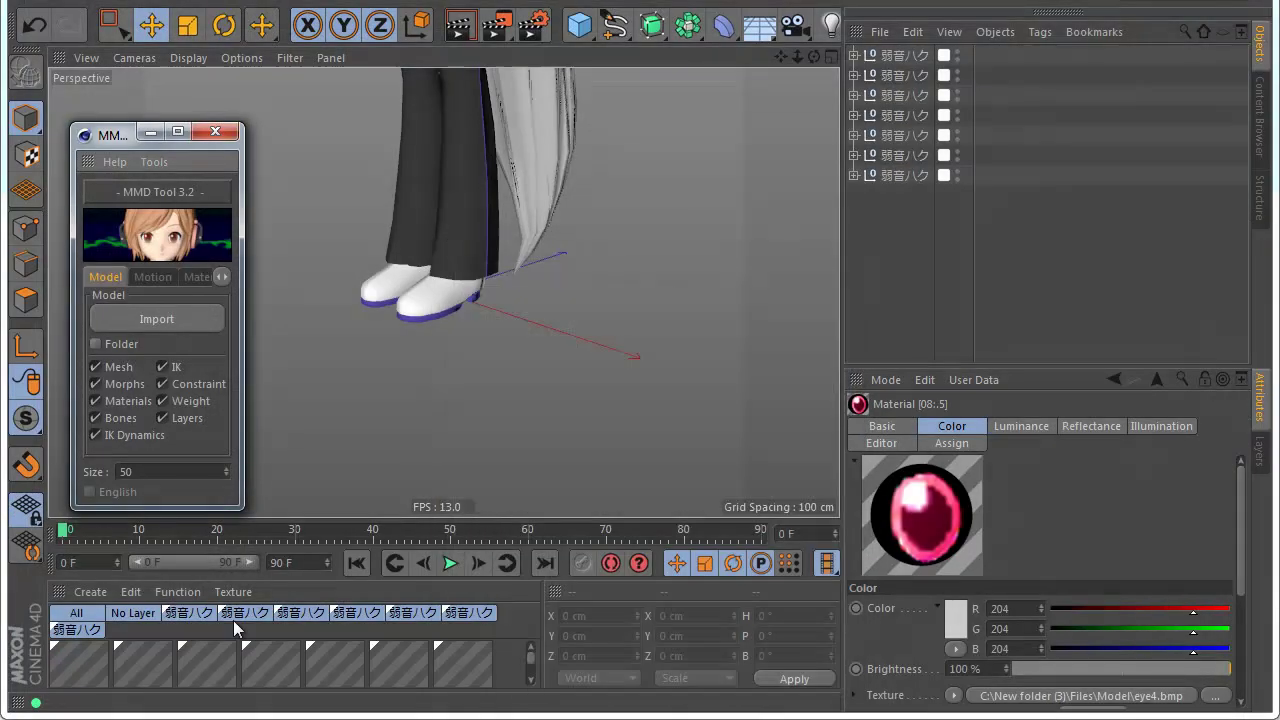
# - Display the Alpha channel of the newly imported eye material with the Material Editor moved clear of the model
pyautogui.doubleClick(313, 678)
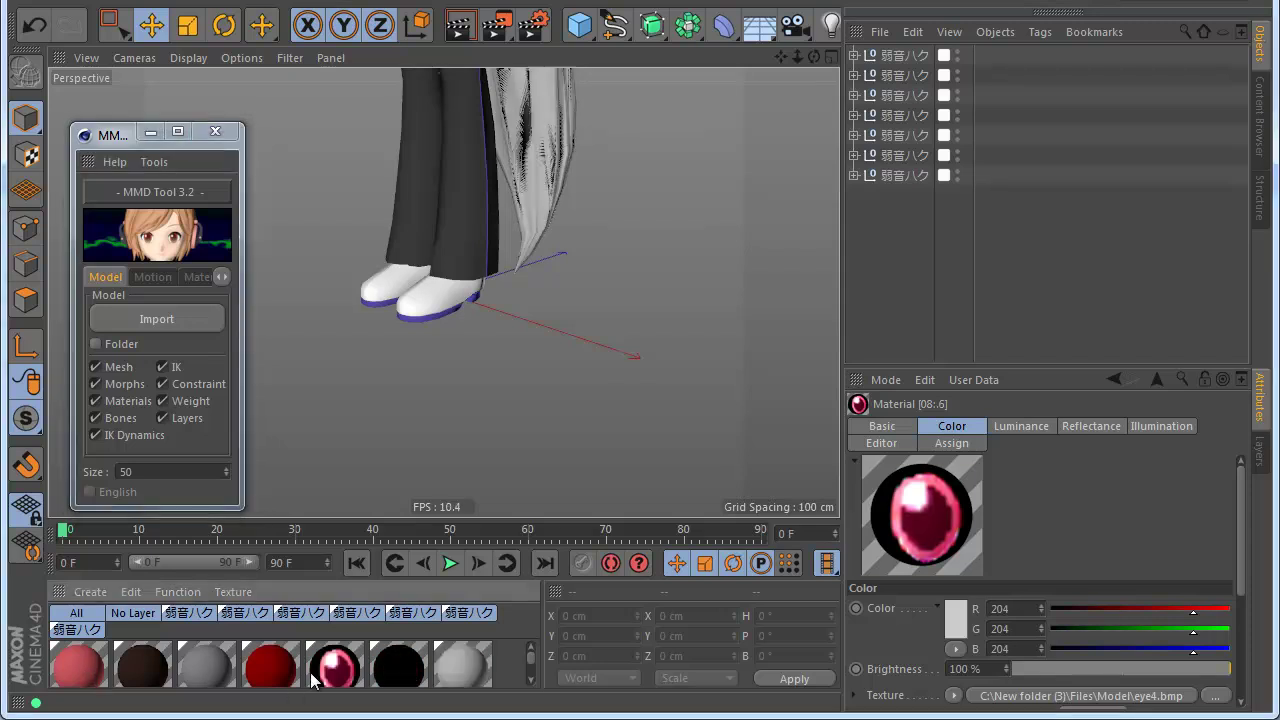
pyautogui.moveTo(592, 92); pyautogui.dragTo(669, 45)
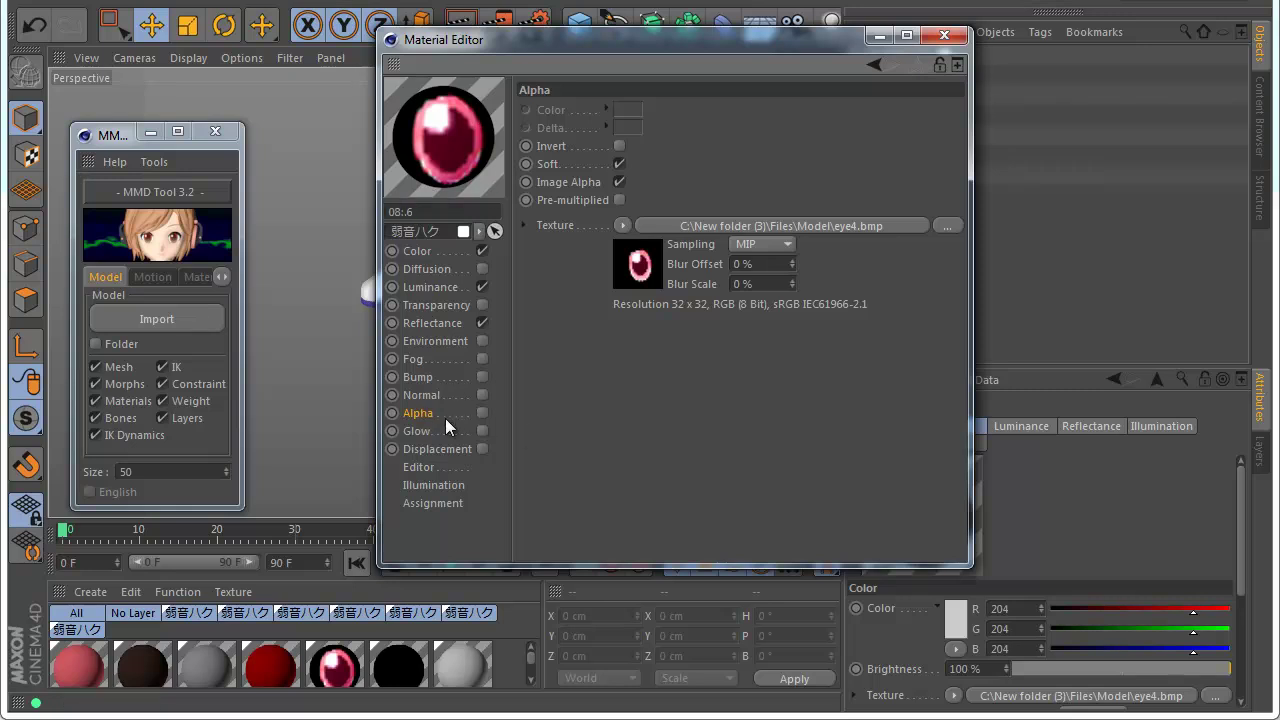
pyautogui.moveTo(590, 50); pyautogui.dragTo(707, 73)
# - Enable the eye material's Alpha channel and check its effect on the model's eyes
pyautogui.scroll(-4, 340, 463)
pyautogui.scroll(2, 378, 80)
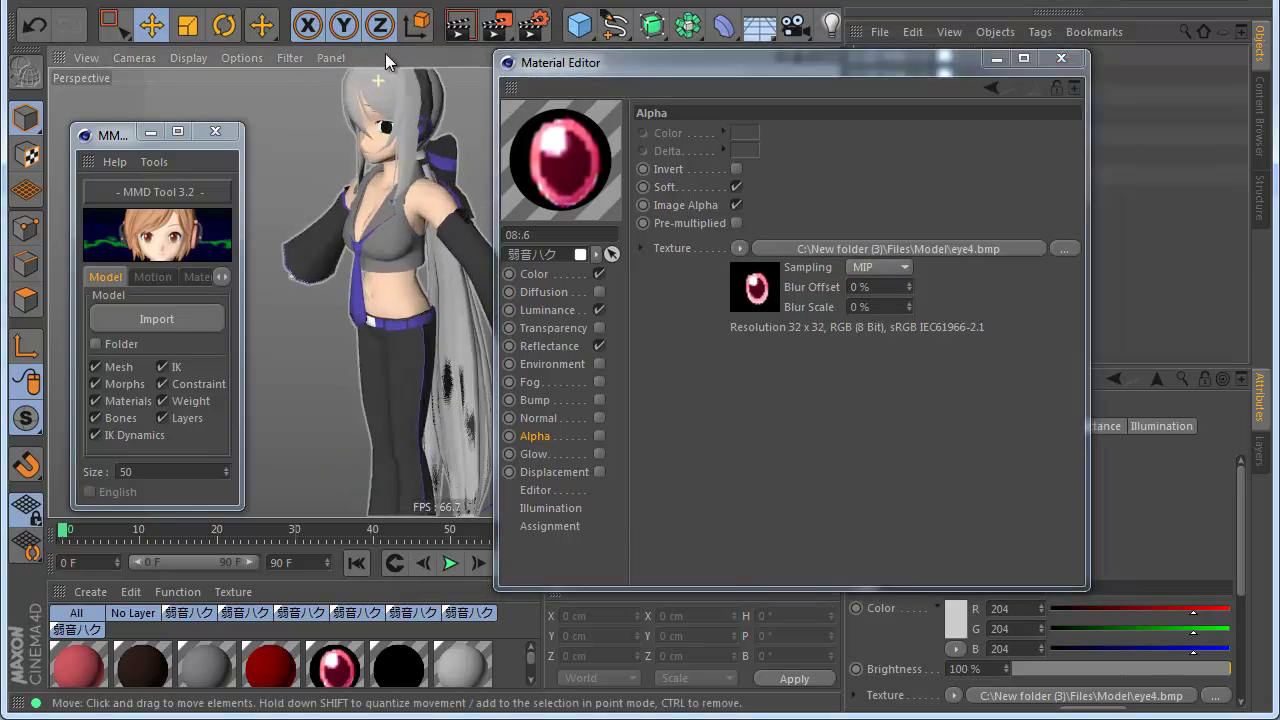
pyautogui.scroll(3, 379, 110)
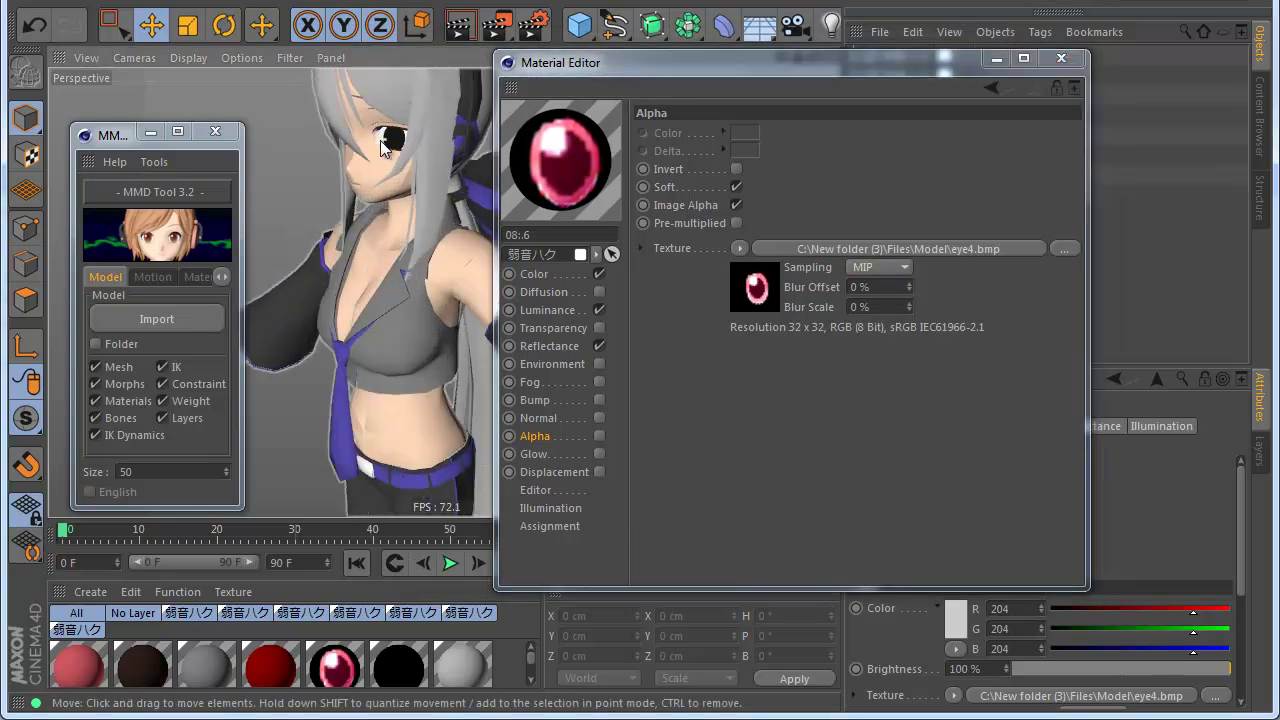
pyautogui.click(600, 436)
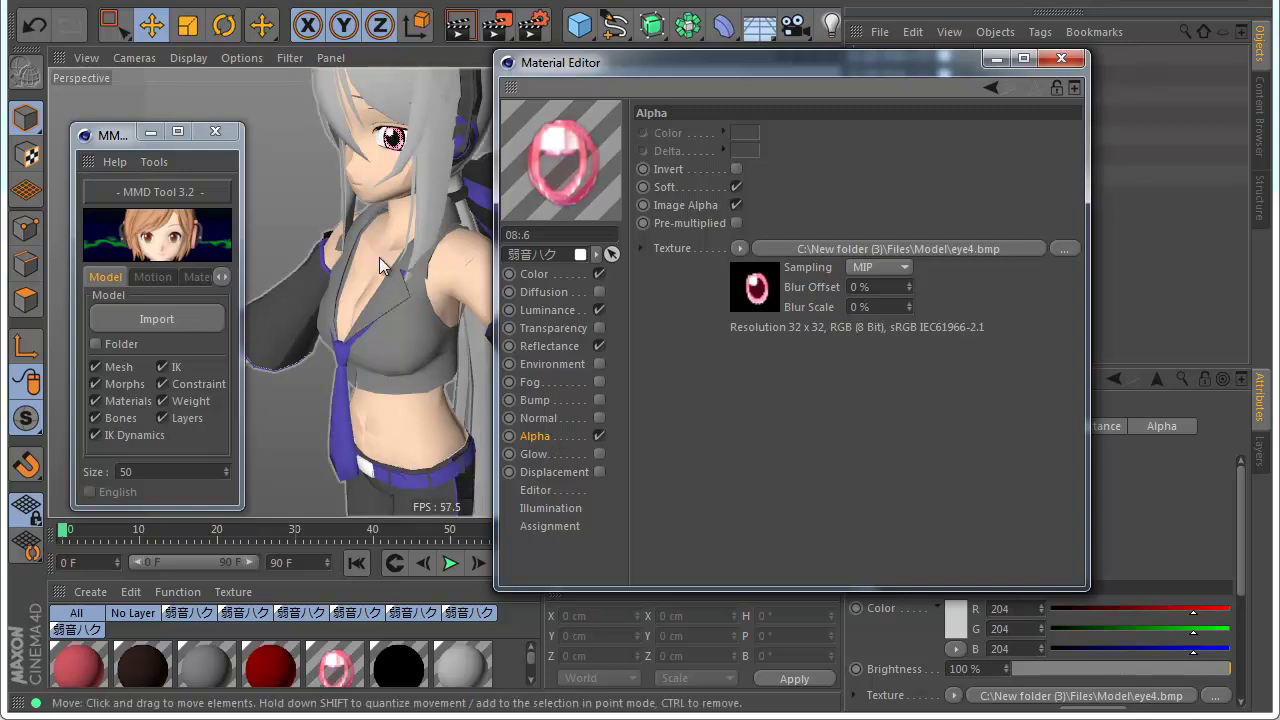
pyautogui.scroll(-5, 380, 258)
pyautogui.scroll(2, 386, 322)
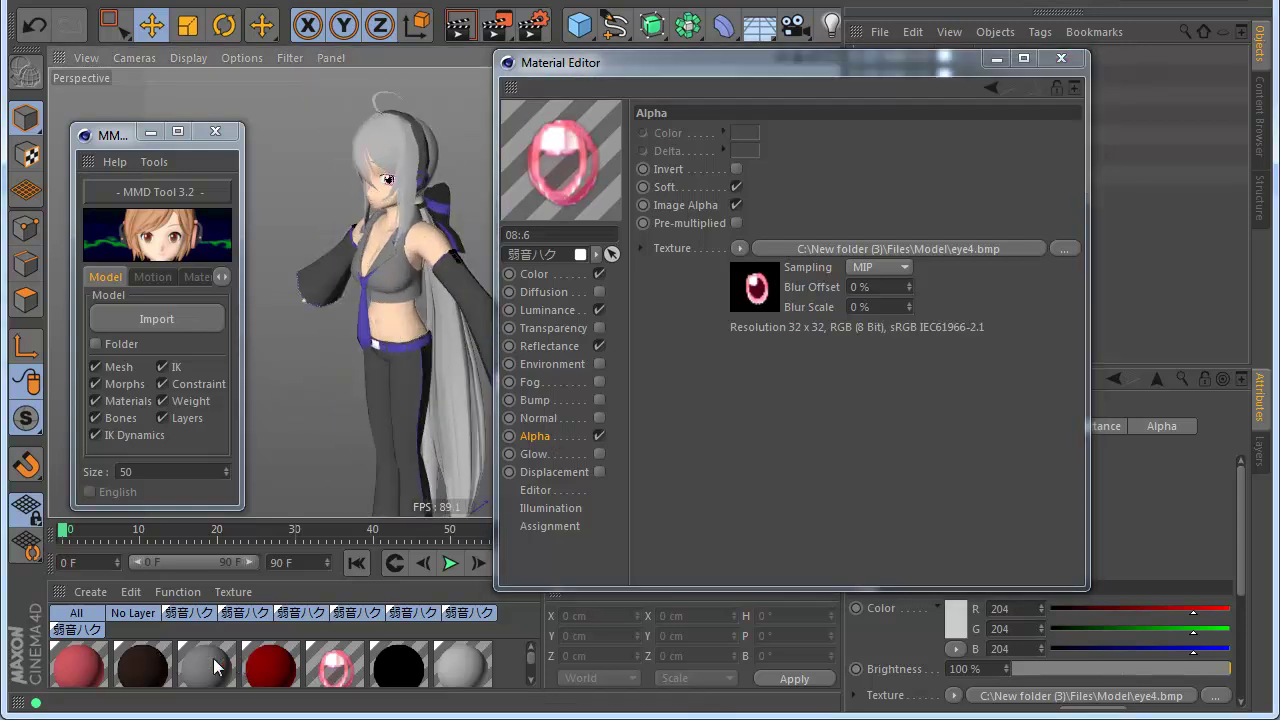
# - Review the MMD Tool's material import settings alongside the eye material's Alpha channel
pyautogui.click(195, 276)
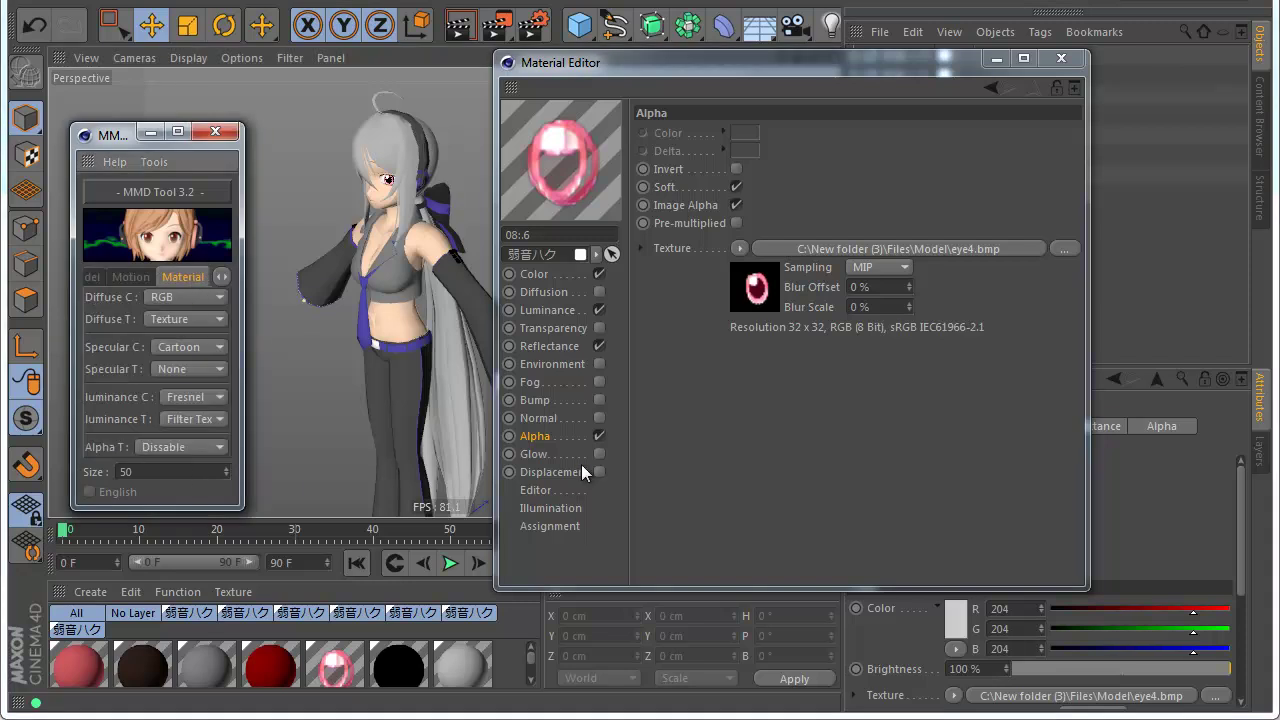
pyautogui.click(596, 434)
pyautogui.click(595, 433)
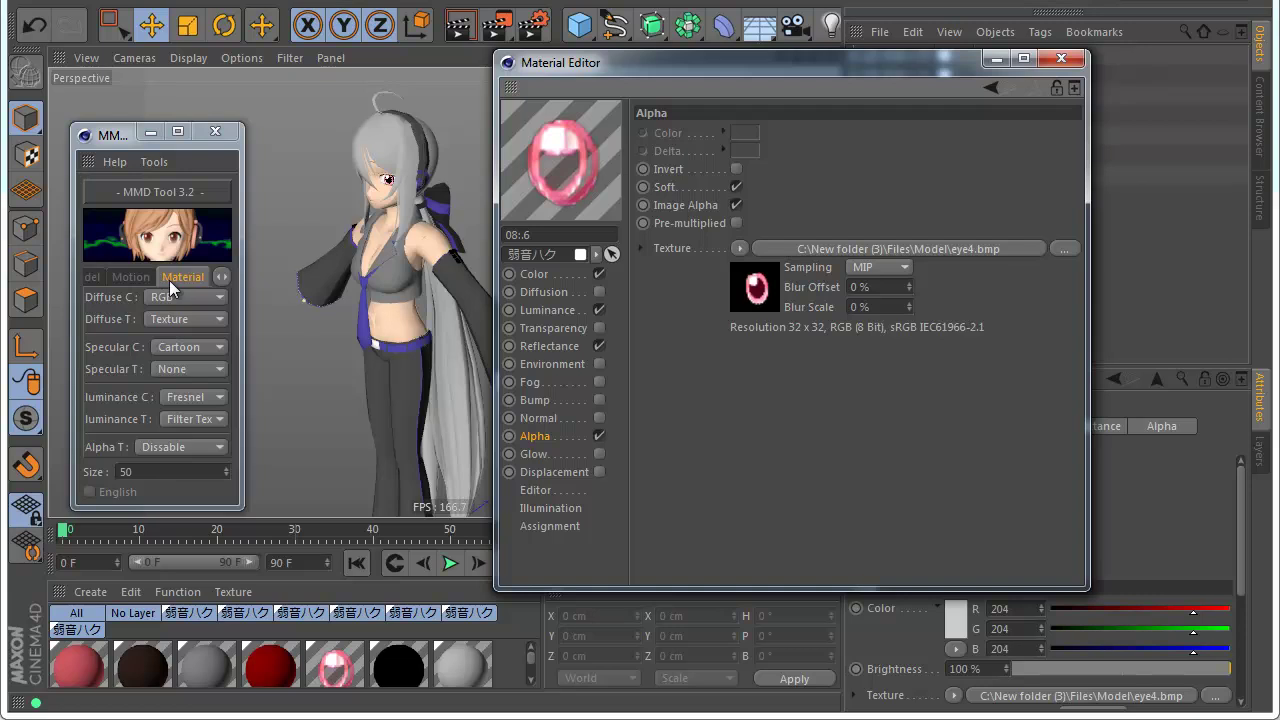
pyautogui.click(152, 163)
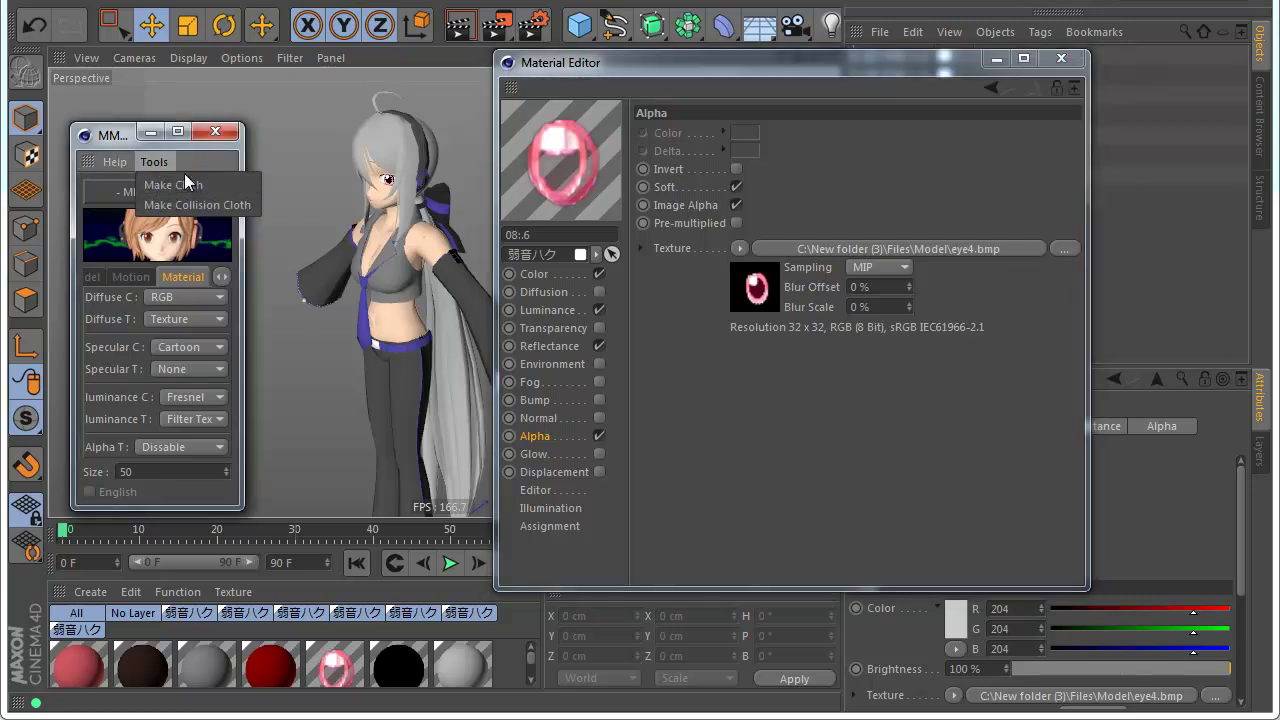
pyautogui.click(1033, 84)
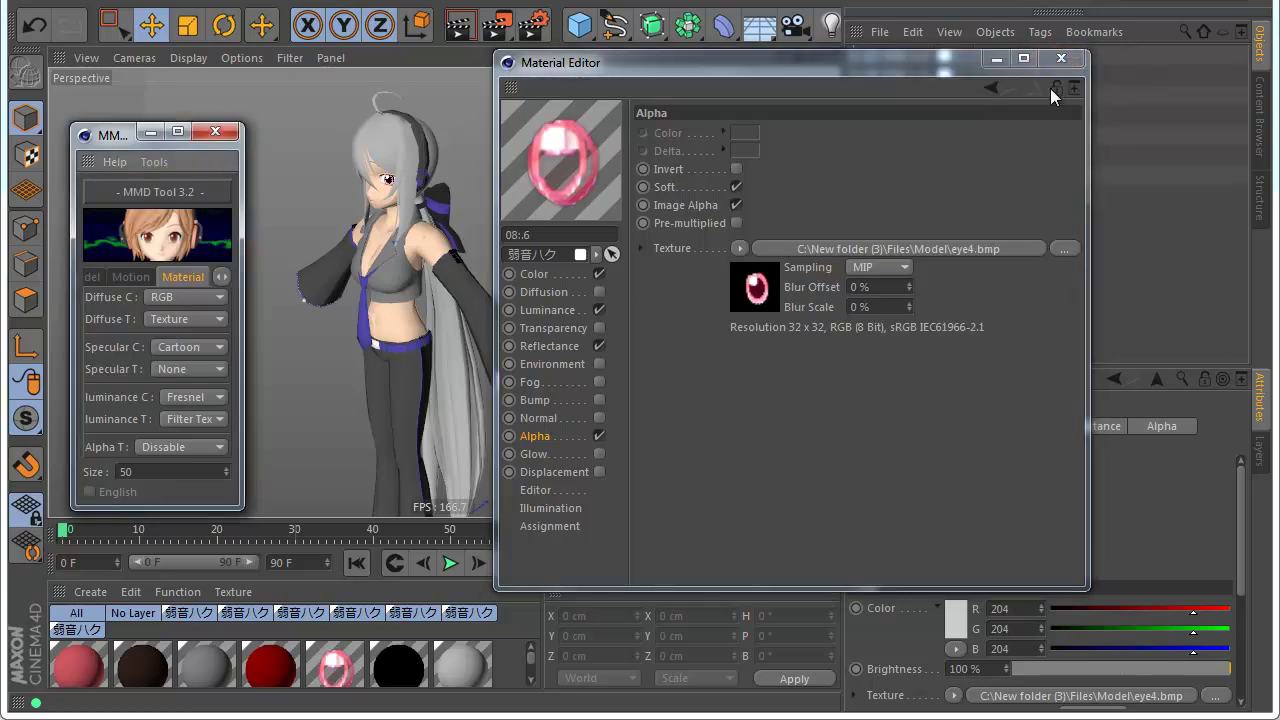
# - Close the Material Editor and create a new empty project
pyautogui.click(1061, 58)
pyautogui.click(45, 10)
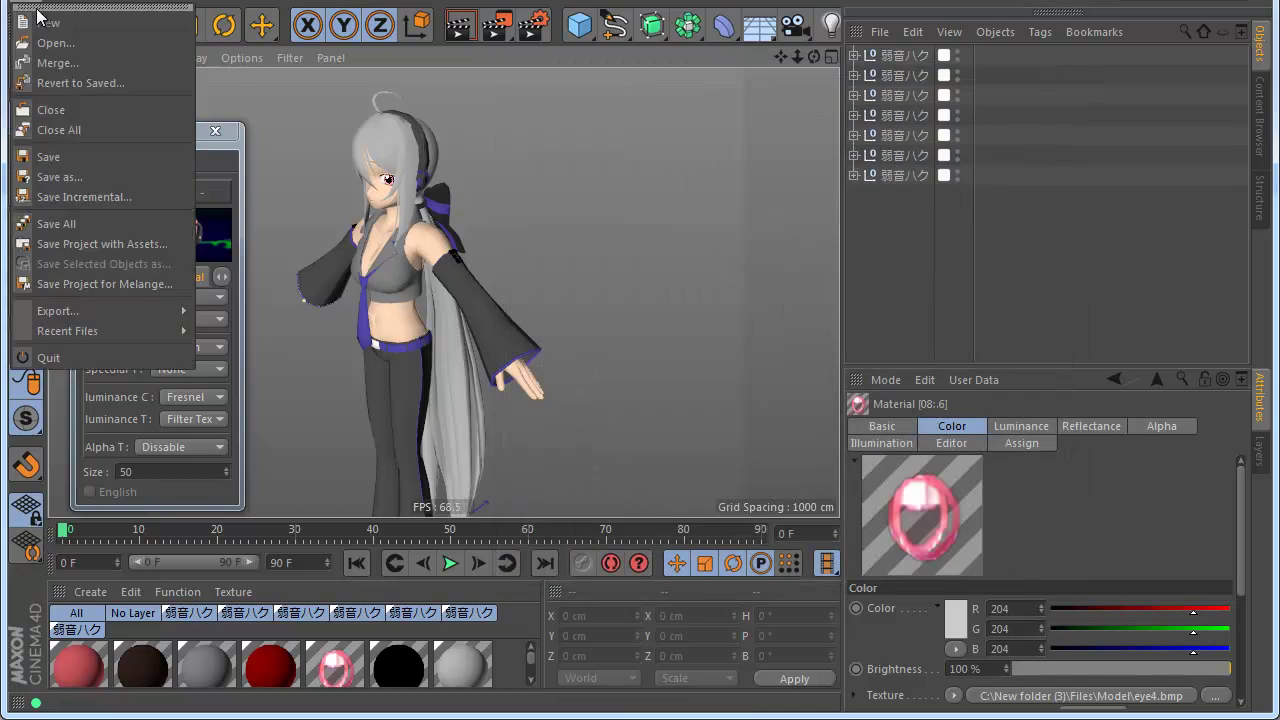
pyautogui.click(44, 22)
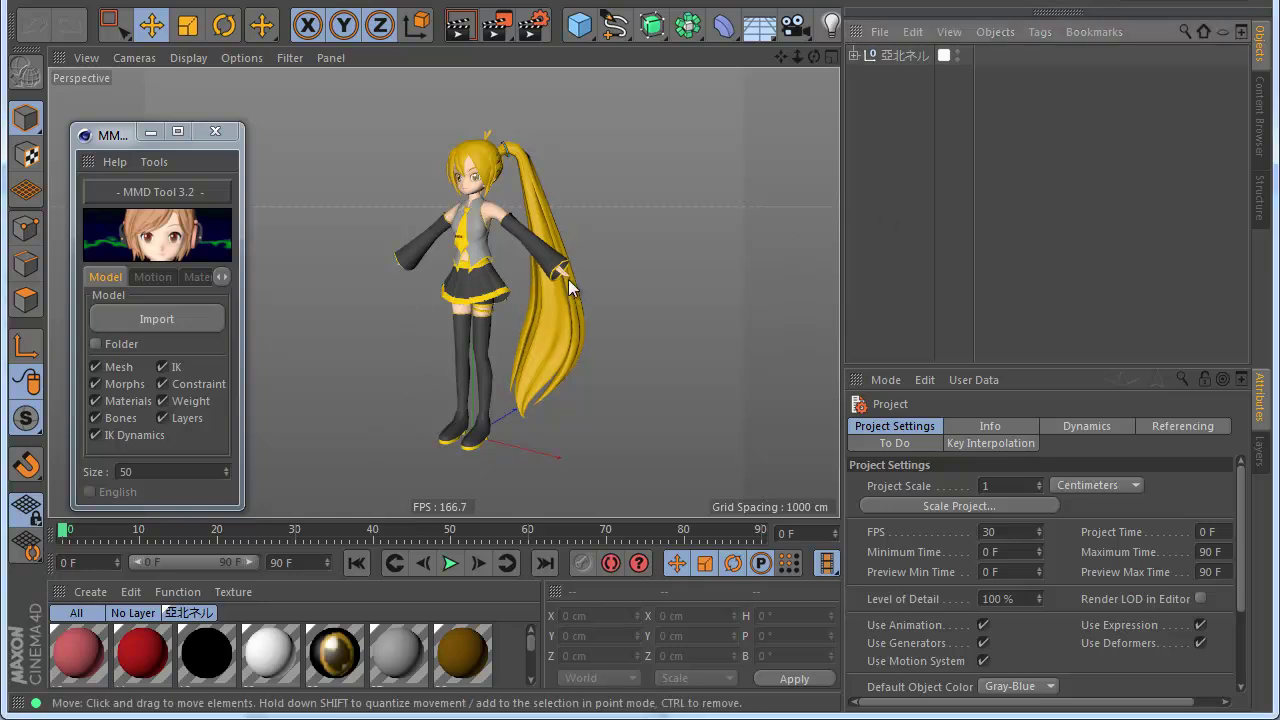
# - Expand the yellow-haired model's hierarchy, select its Mesh object and switch to polygon editing
pyautogui.scroll(4, 486, 290)
pyautogui.scroll(-5, 486, 290)
pyautogui.scroll(3, 486, 290)
pyautogui.click(152, 162)
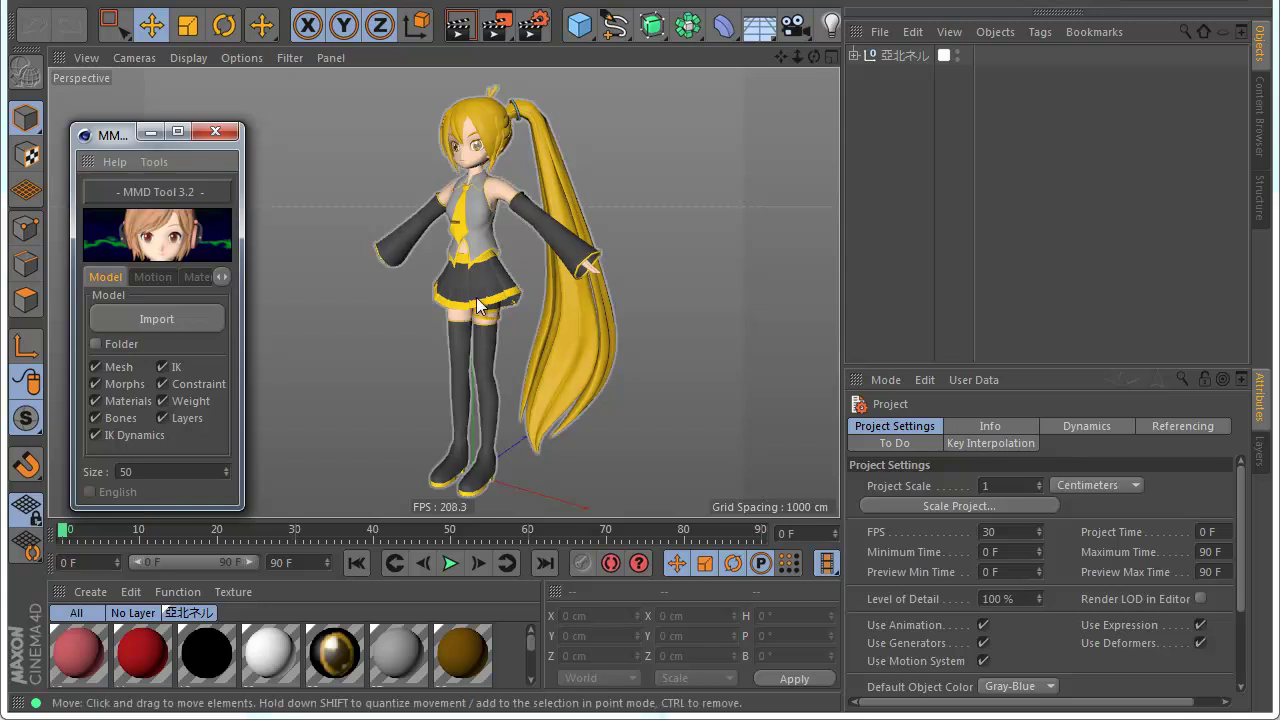
pyautogui.scroll(3, 472, 298)
pyautogui.scroll(-4, 472, 298)
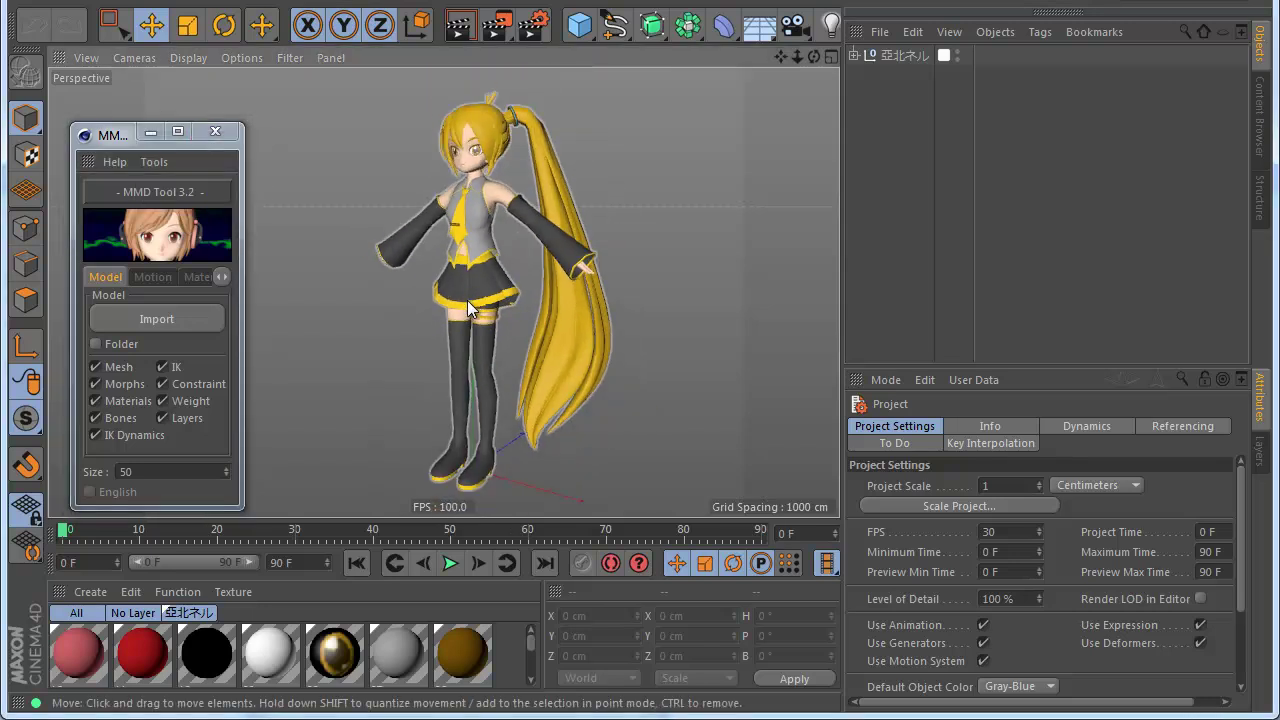
pyautogui.keyDown('alt'); pyautogui.moveTo(467, 298); pyautogui.dragTo(765, 57); pyautogui.keyUp('alt')
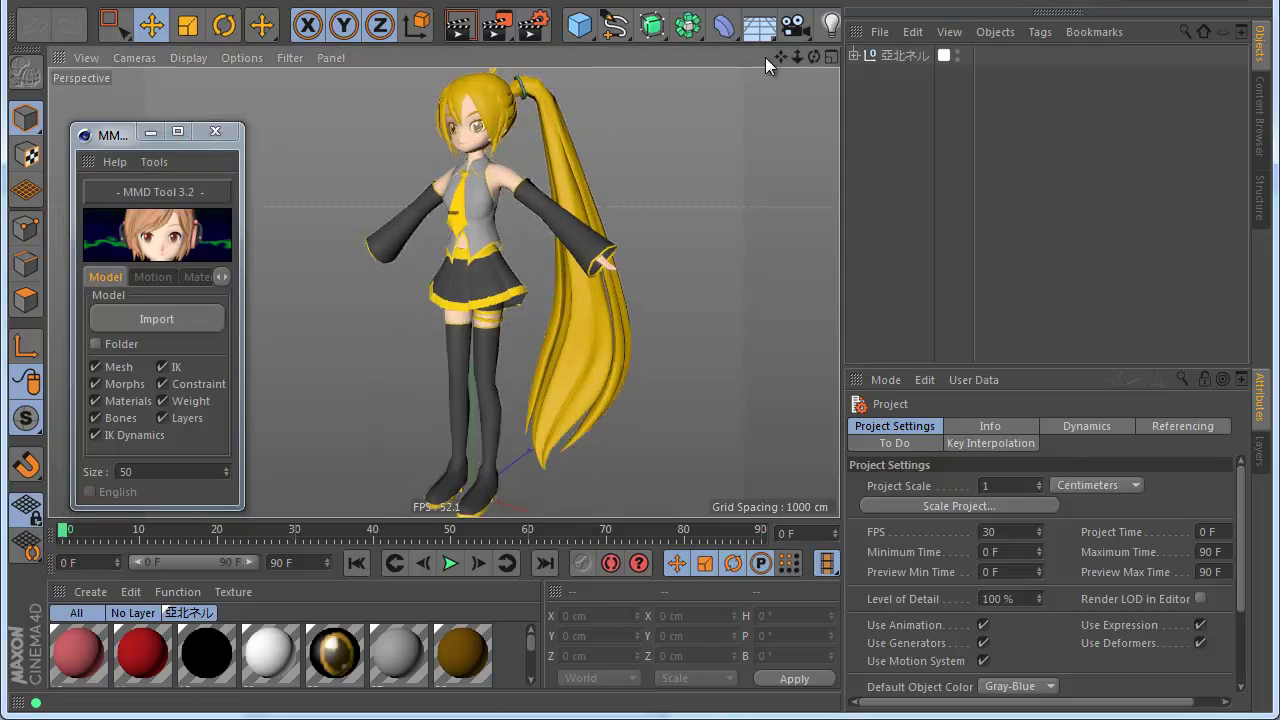
pyautogui.click(854, 55)
pyautogui.click(893, 94)
pyautogui.click(899, 116)
pyautogui.click(26, 300)
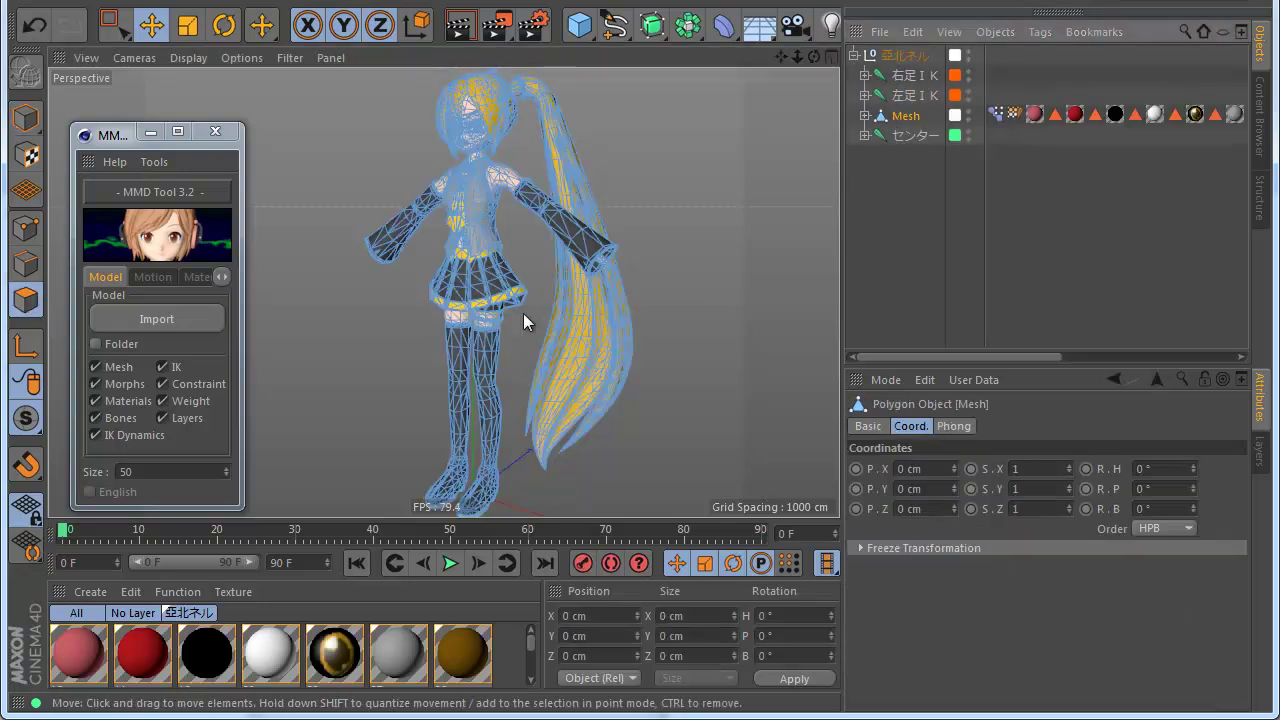
# - Select all polygons of the model's skirt with Fill Selection
pyautogui.scroll(4, 478, 294)
pyautogui.click(144, 4)
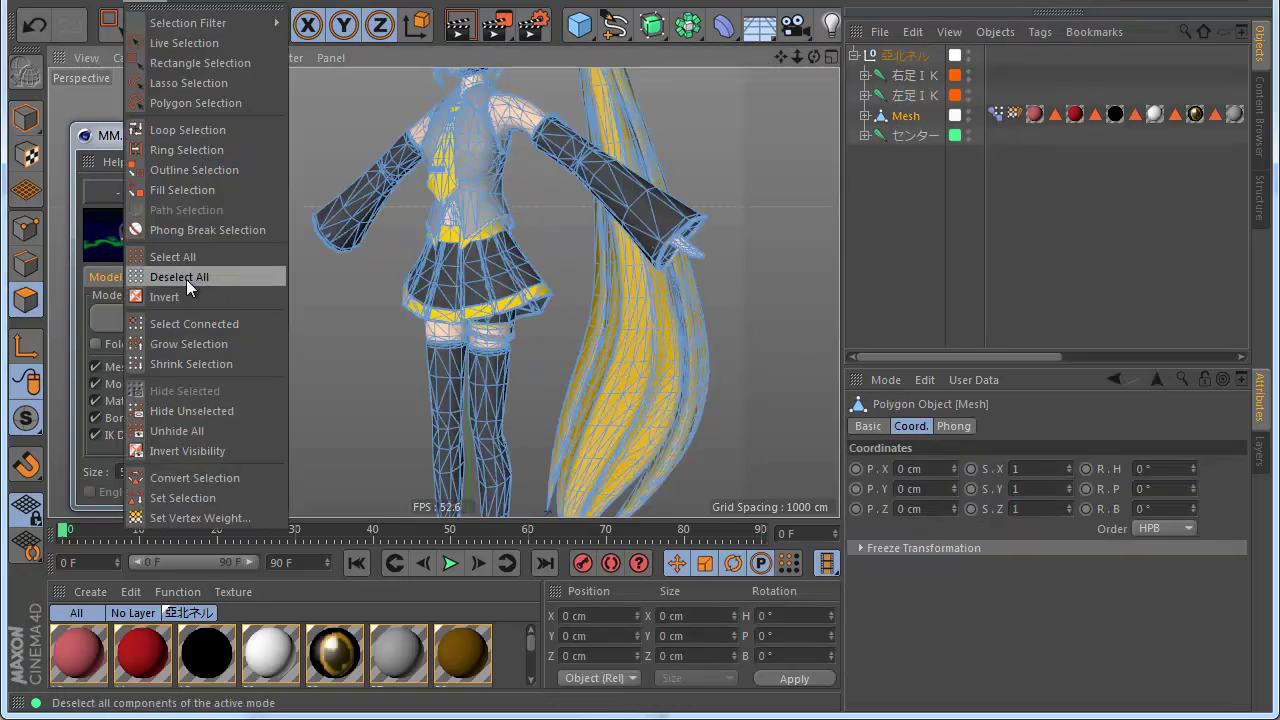
pyautogui.click(179, 193)
pyautogui.click(490, 295)
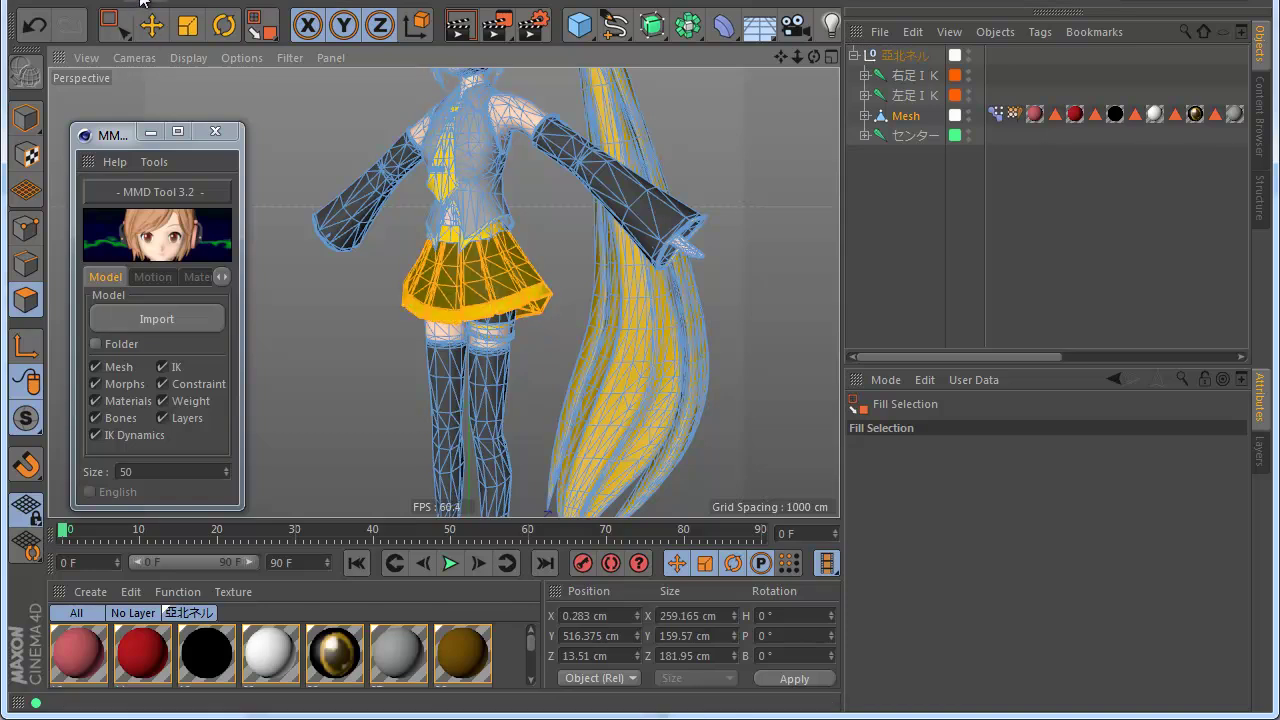
# - Hide the unselected polygons so that only the skirt remains, framed in the viewport
pyautogui.click(120, 30)
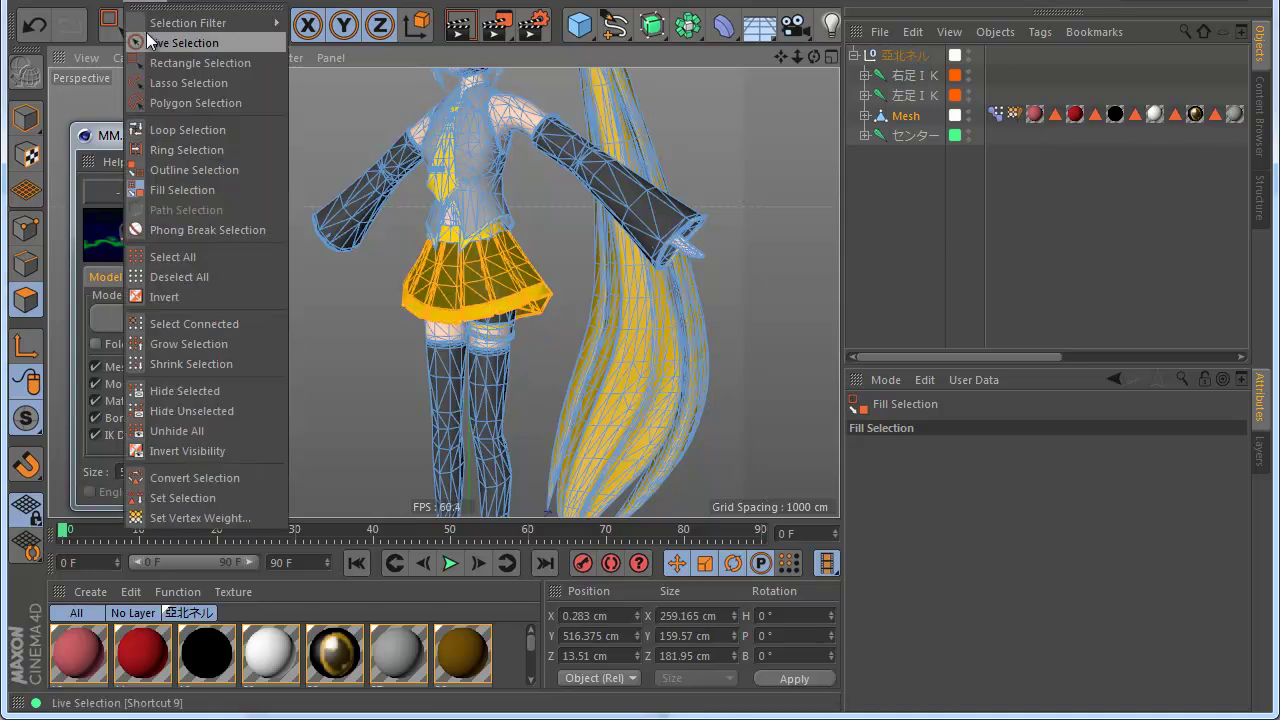
pyautogui.click(218, 411)
pyautogui.press('s')
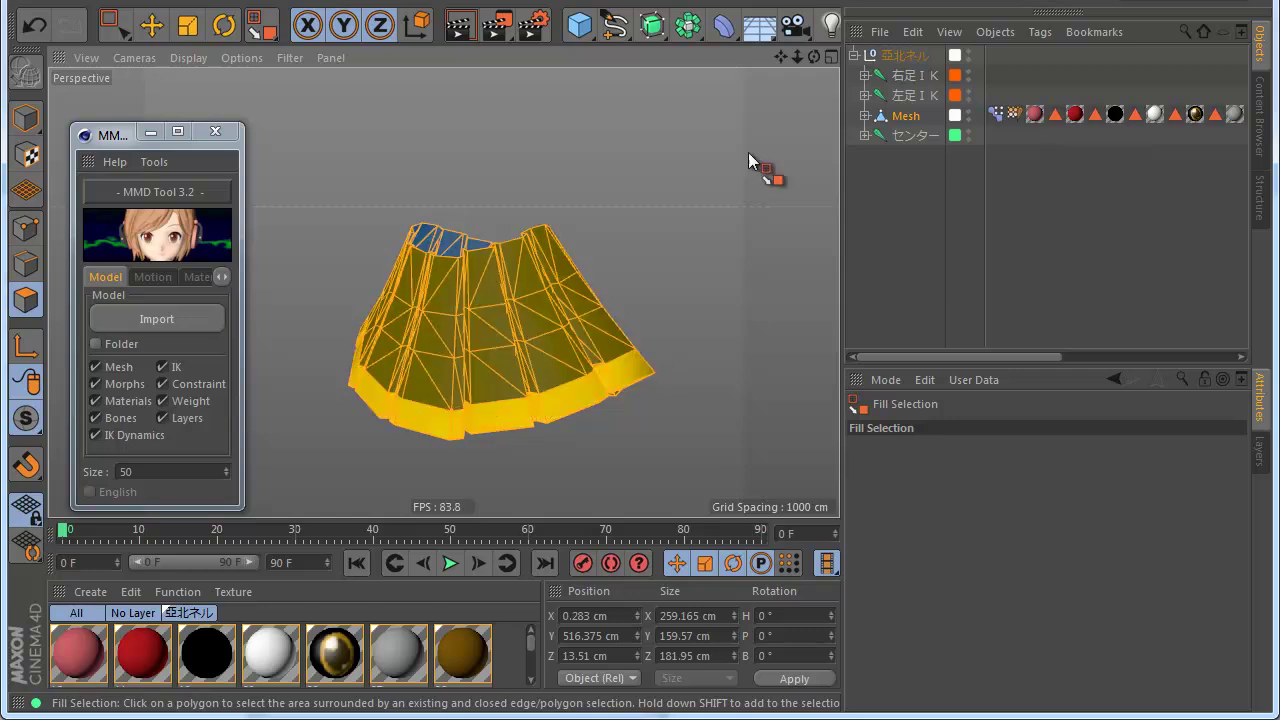
pyautogui.moveTo(798, 57); pyautogui.dragTo(639, 444)
pyautogui.scroll(-3, 556, 254)
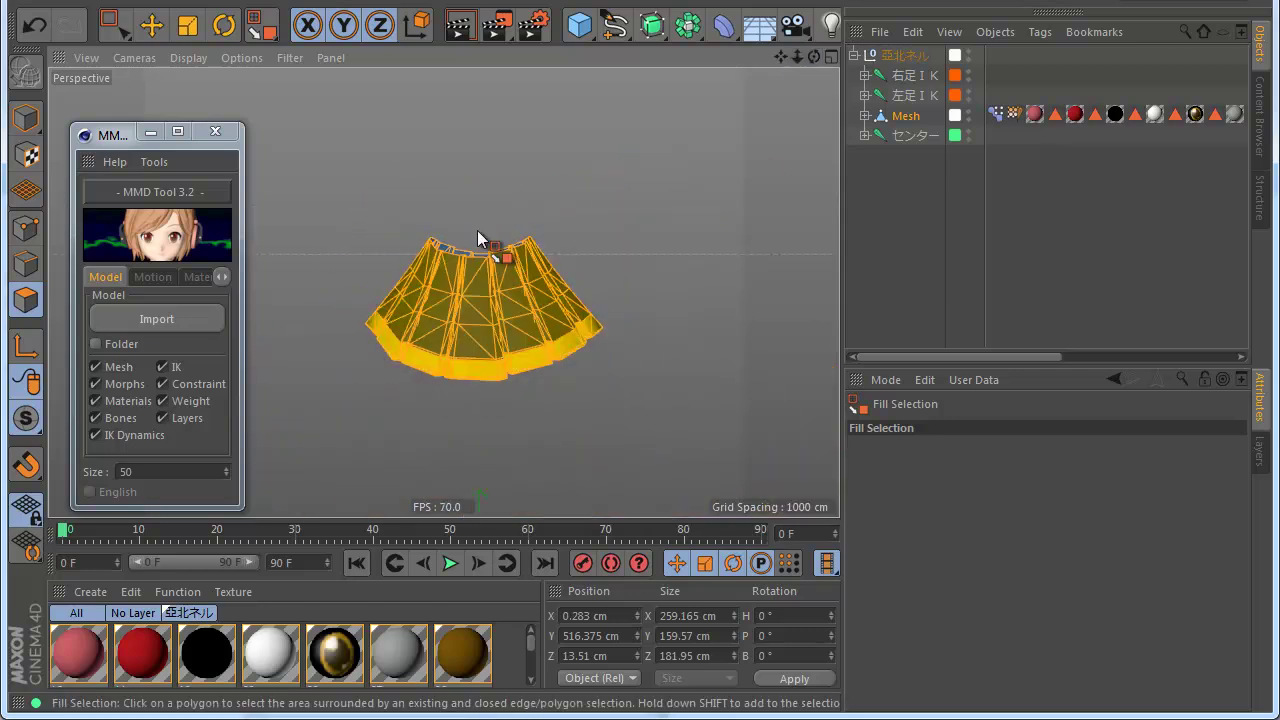
# - Switch to point editing and turn off Only Select Visible Elements for the Rectangle Selection tool
pyautogui.click(20, 236)
pyautogui.moveTo(115, 25); pyautogui.dragTo(205, 89)
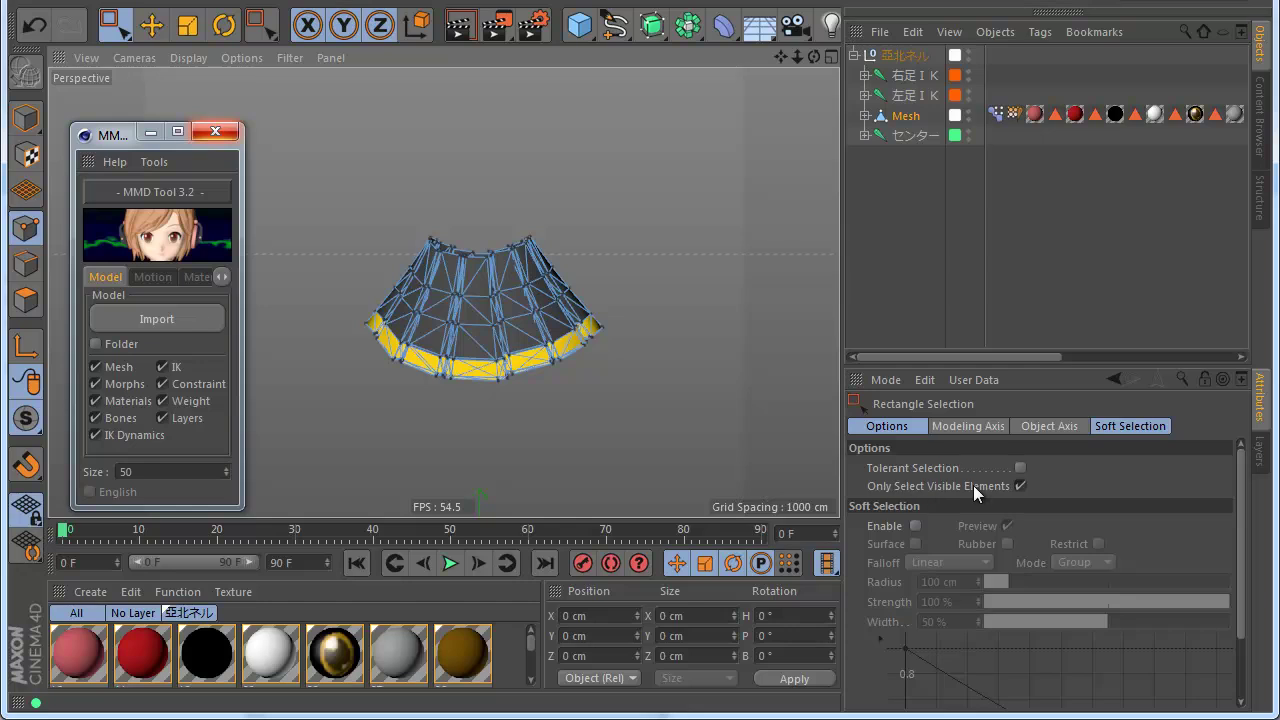
pyautogui.click(1020, 486)
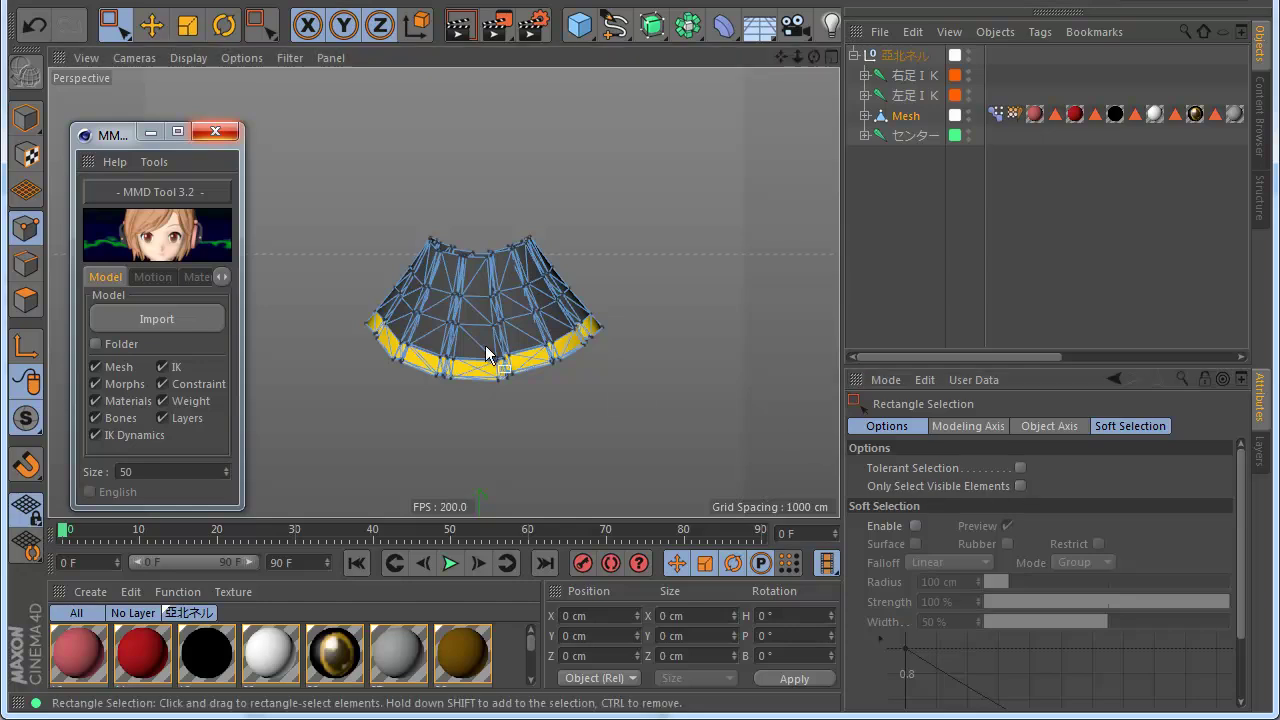
# - In the Right view, select the skirt's upper waistband points with a rectangle around them
pyautogui.press('F3')
pyautogui.scroll(1, 434, 140)
pyautogui.keyDown('alt'); pyautogui.moveTo(434, 140); pyautogui.dragTo(440, 229, button='middle'); pyautogui.keyUp('alt')
pyautogui.scroll(5, 440, 277)
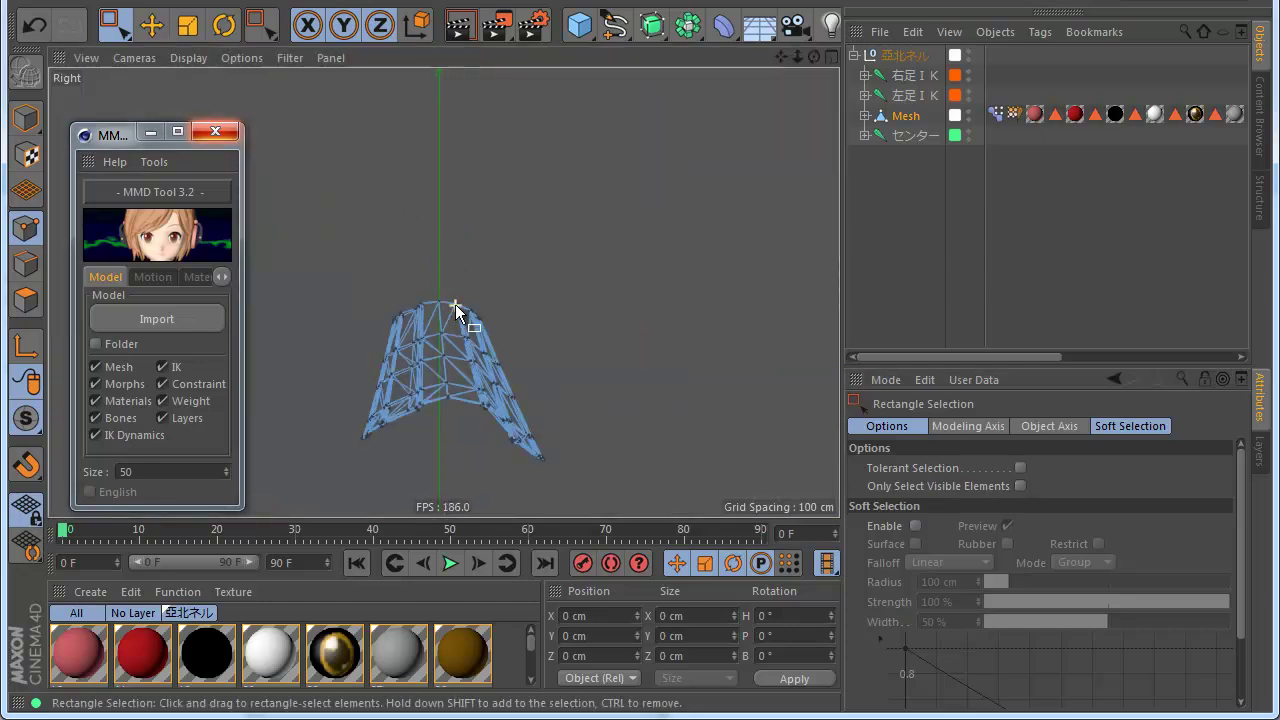
pyautogui.moveTo(551, 368); pyautogui.dragTo(548, 368)
pyautogui.moveTo(332, 293); pyautogui.dragTo(608, 370)
# - Return to polygon editing in the Perspective view and unhide the rest of the model
pyautogui.middleClick(607, 355)
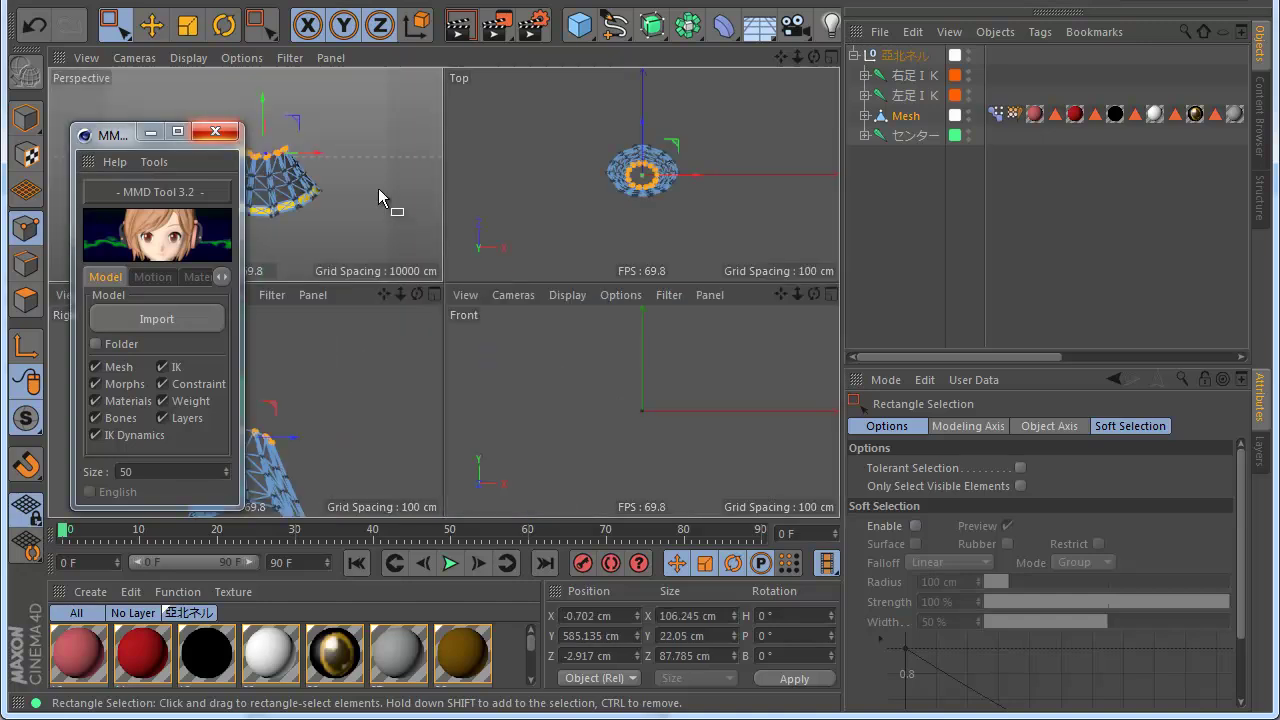
pyautogui.middleClick(378, 188)
pyautogui.scroll(-2, 570, 371)
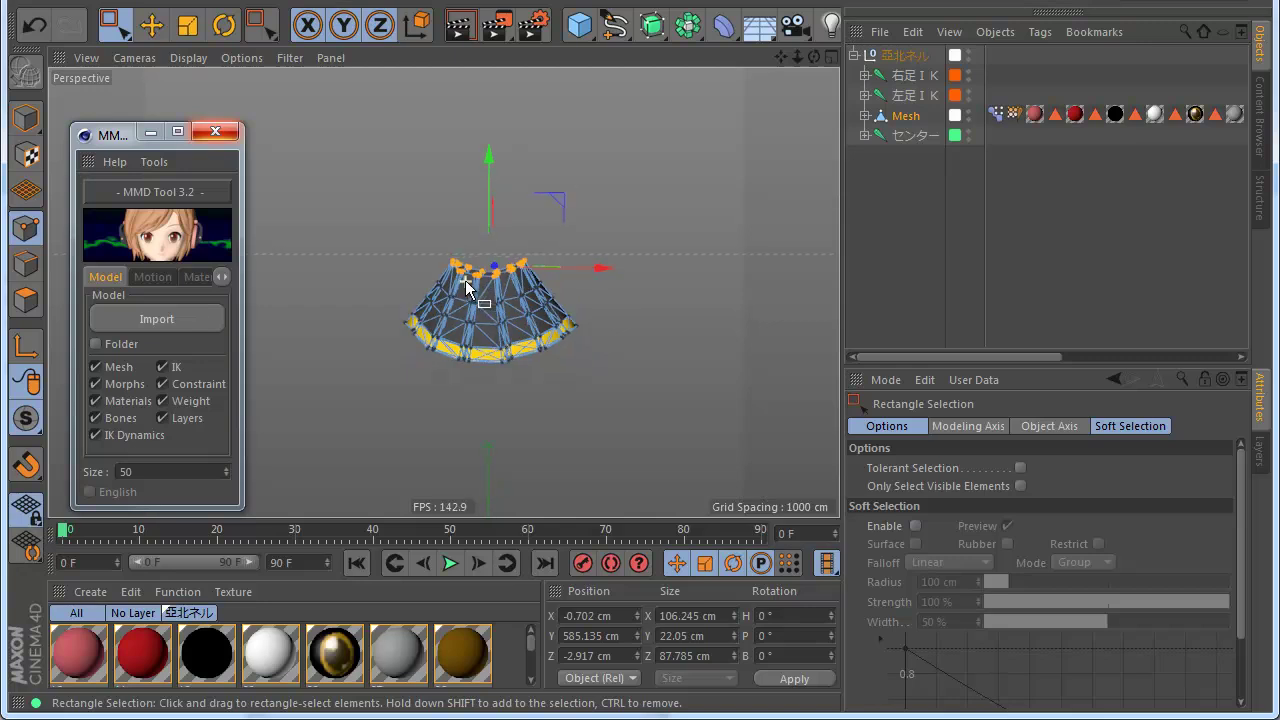
pyautogui.click(25, 303)
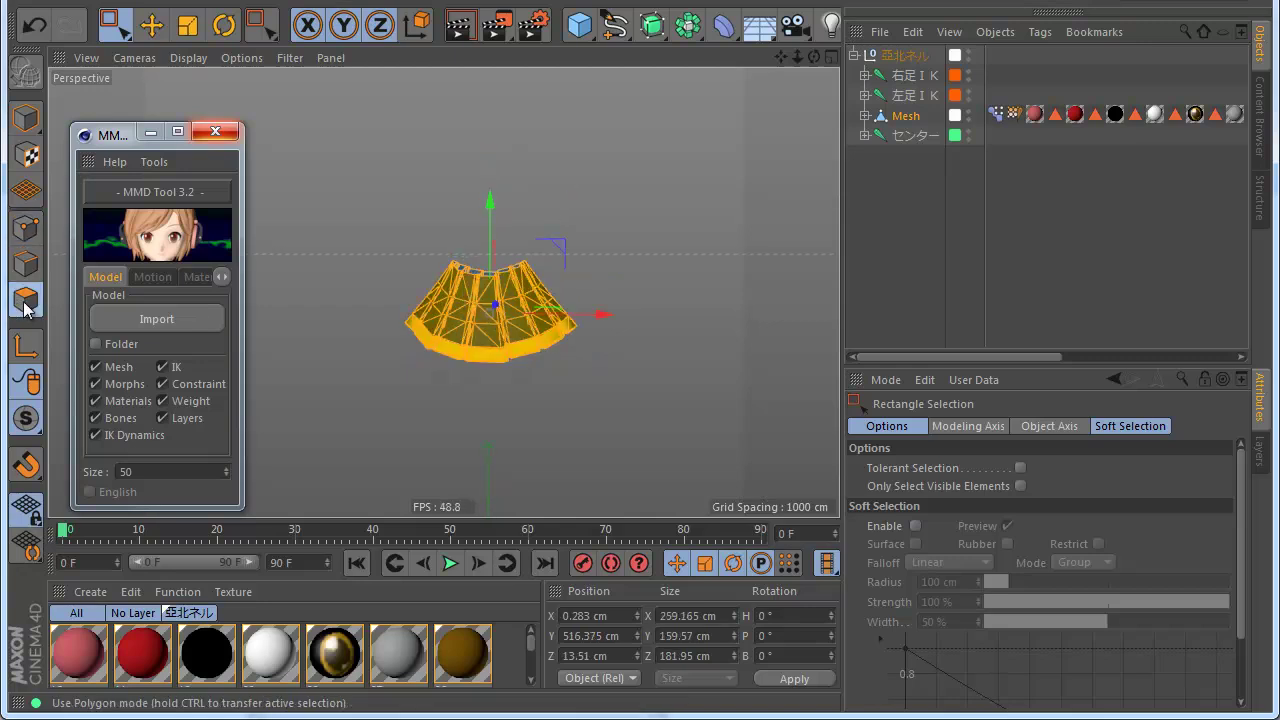
pyautogui.click(118, 28)
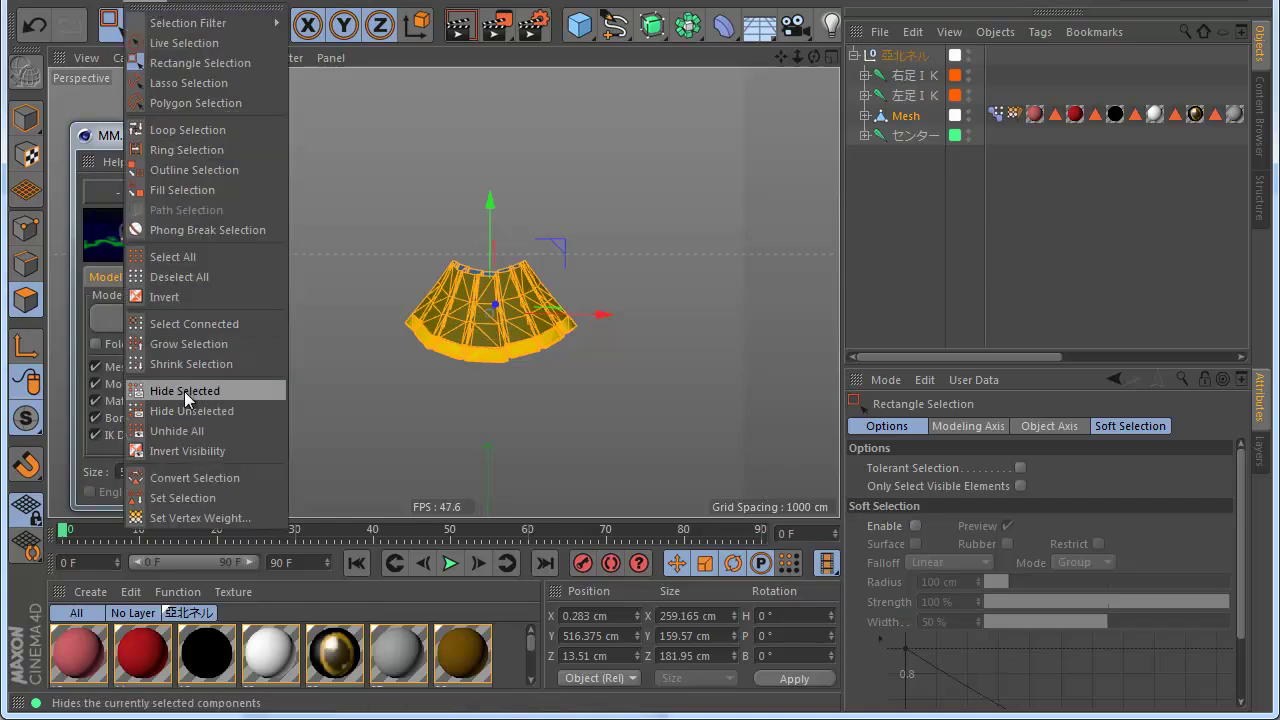
pyautogui.click(205, 429)
pyautogui.scroll(-5, 510, 272)
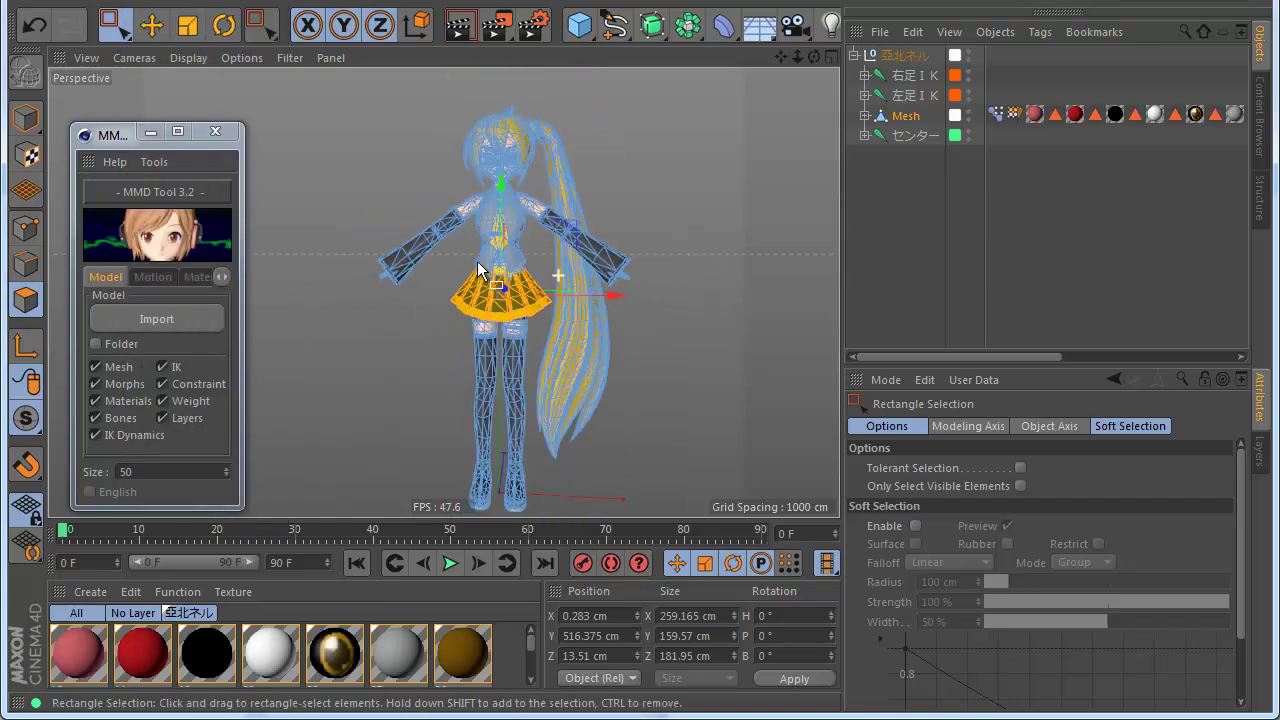
# - Turn the selected skirt polygons into a separate cloth object with the MMD Tool's Make Cloth command
pyautogui.scroll(-3, 454, 212)
pyautogui.scroll(4, 490, 241)
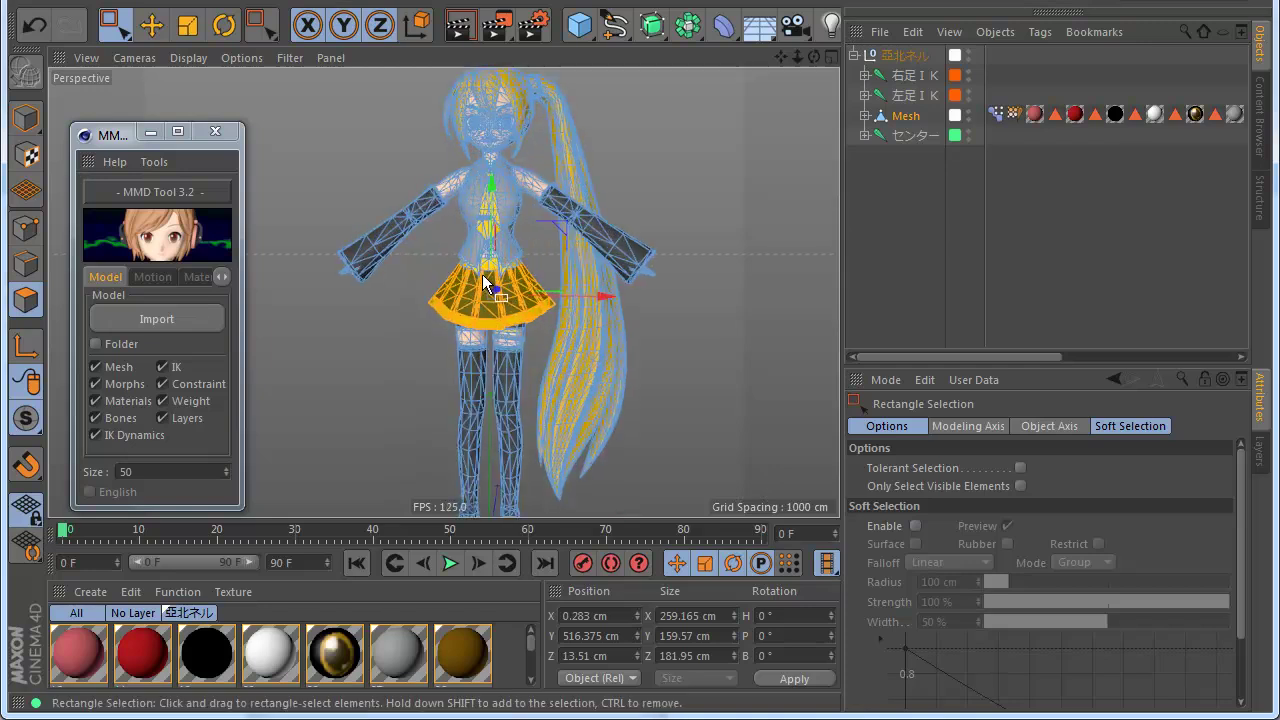
pyautogui.click(155, 162)
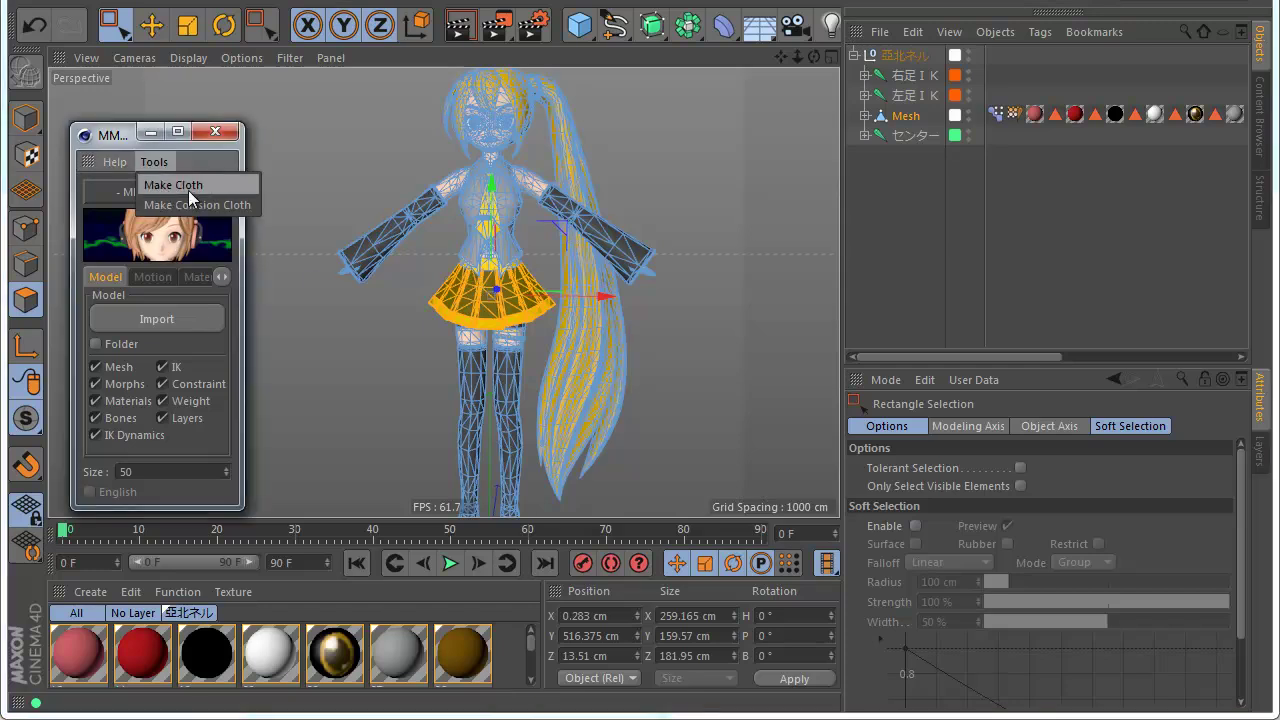
pyautogui.click(188, 186)
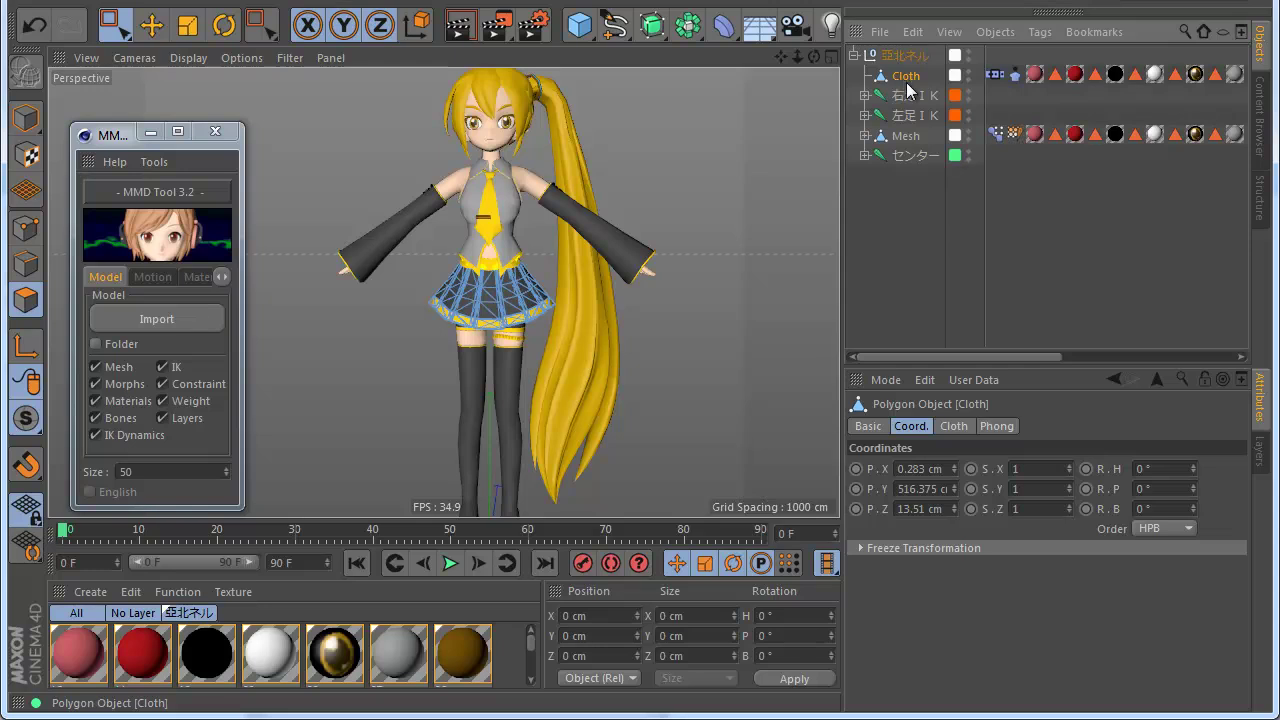
# - Hide the Mesh object and play the animation to examine the skirt's cloth simulation on its own
pyautogui.doubleClick(968, 132)
pyautogui.click(450, 563)
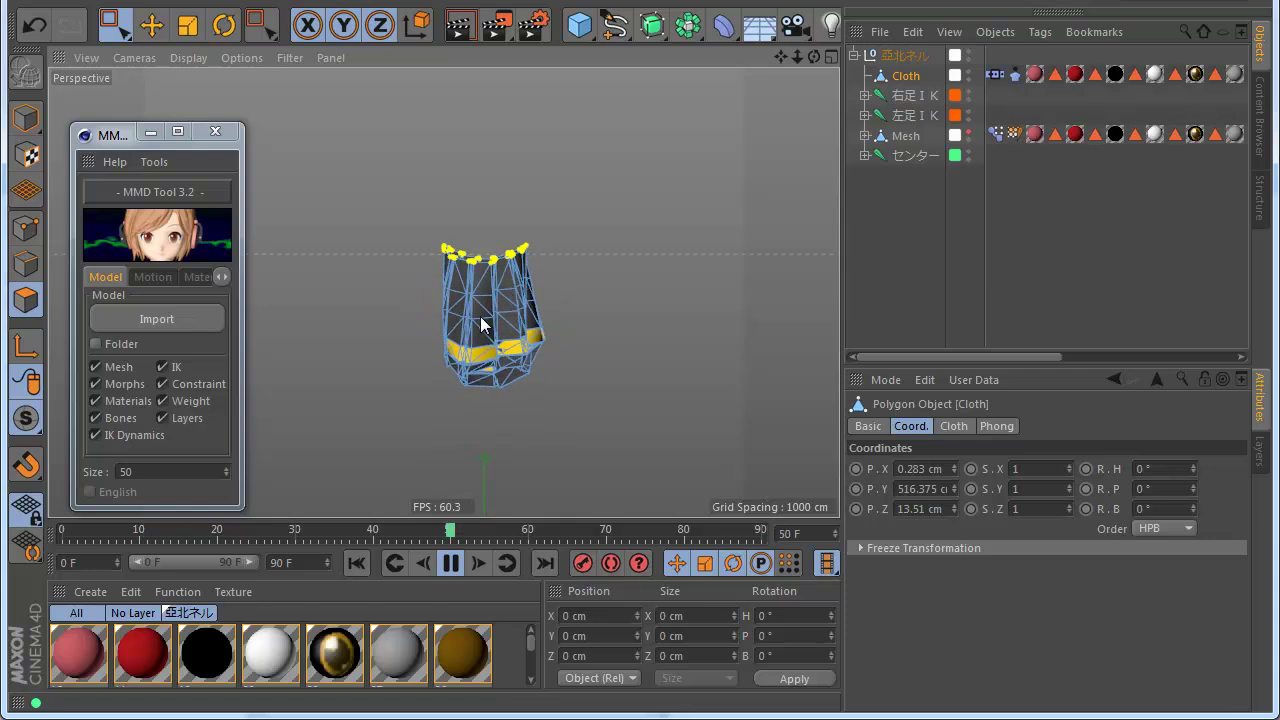
pyautogui.click(449, 564)
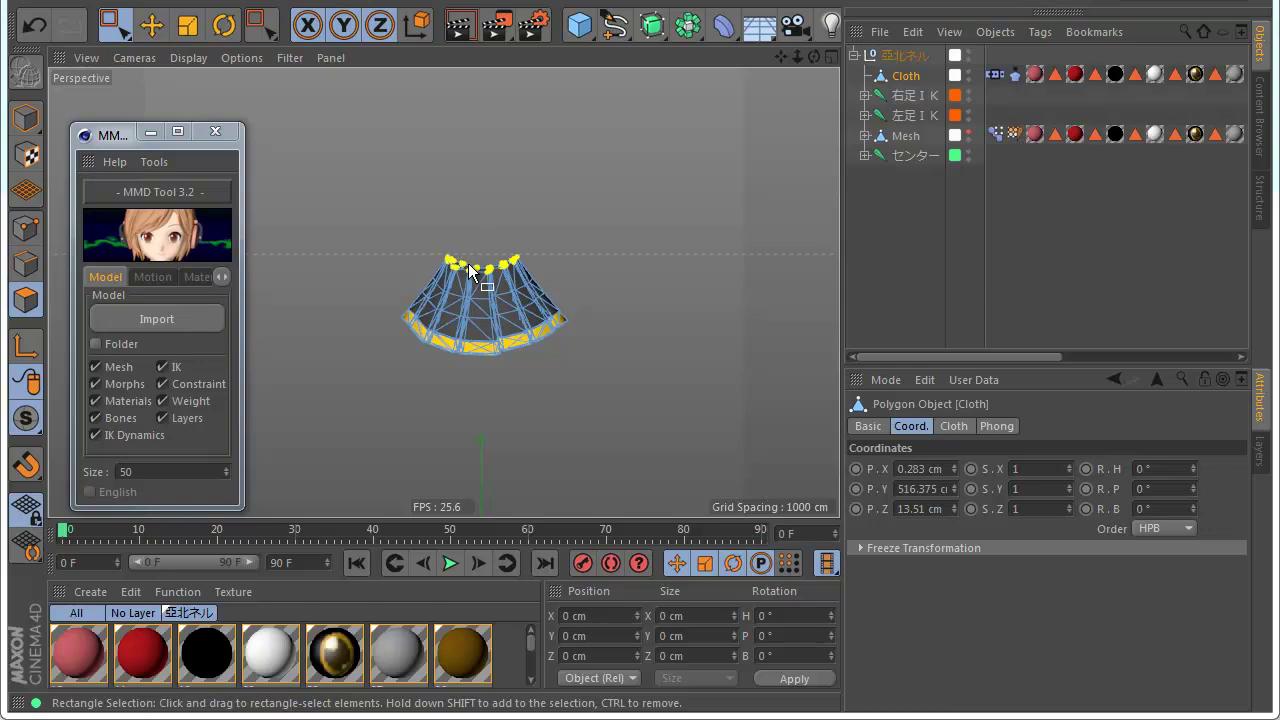
pyautogui.click(890, 222)
pyautogui.scroll(1, 479, 301)
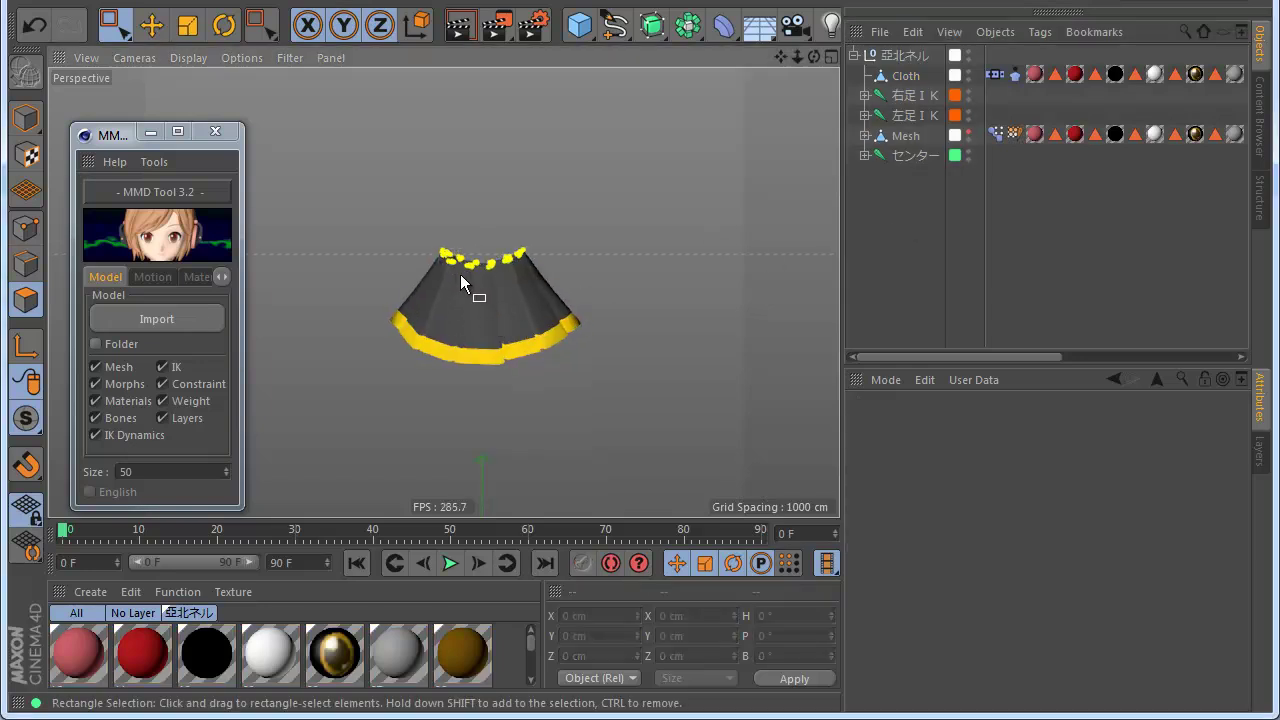
# - Show the Mesh object again, play the skirt's cloth simulation against the body and return to the first frame
pyautogui.click(969, 131)
pyautogui.click(450, 563)
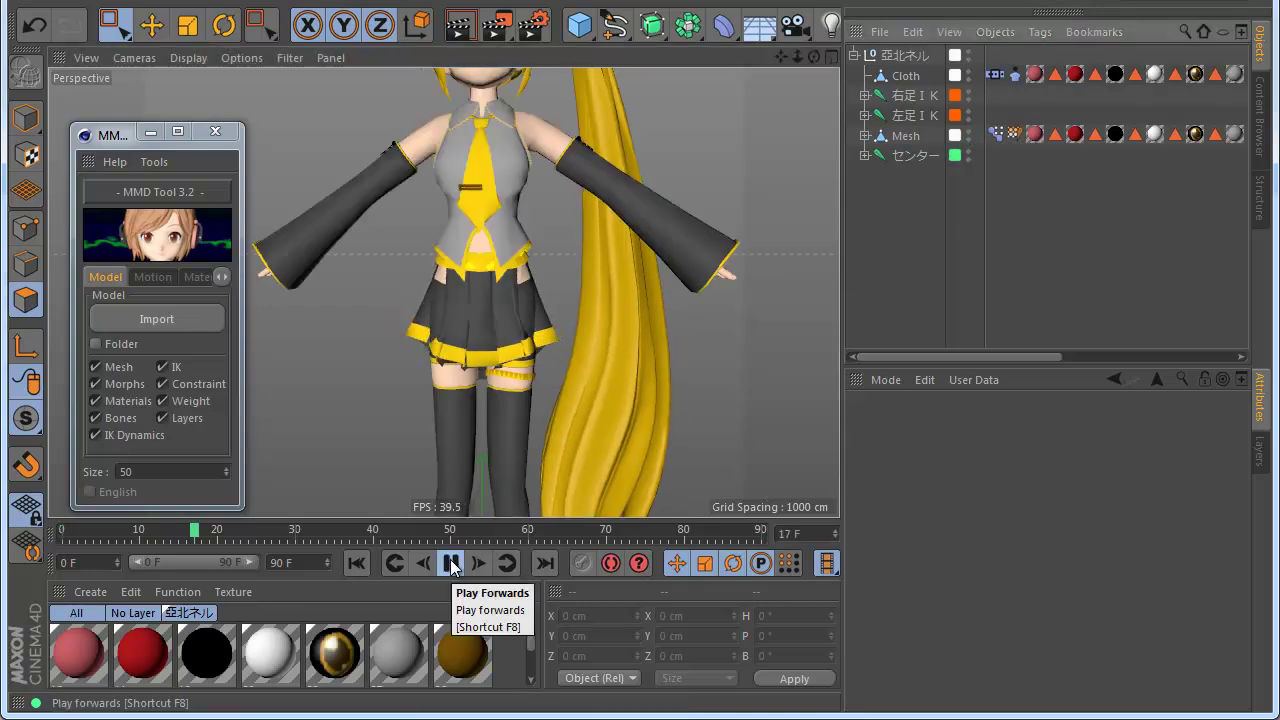
pyautogui.scroll(3, 480, 300)
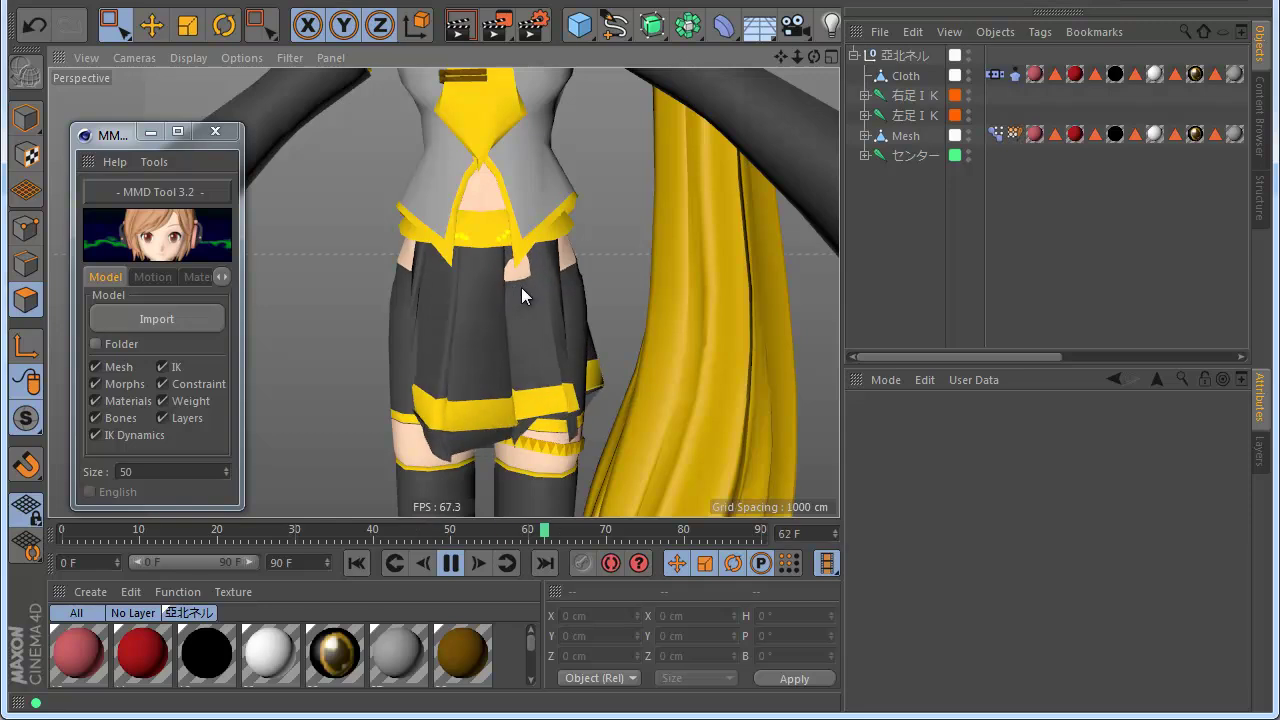
pyautogui.scroll(-8, 463, 281)
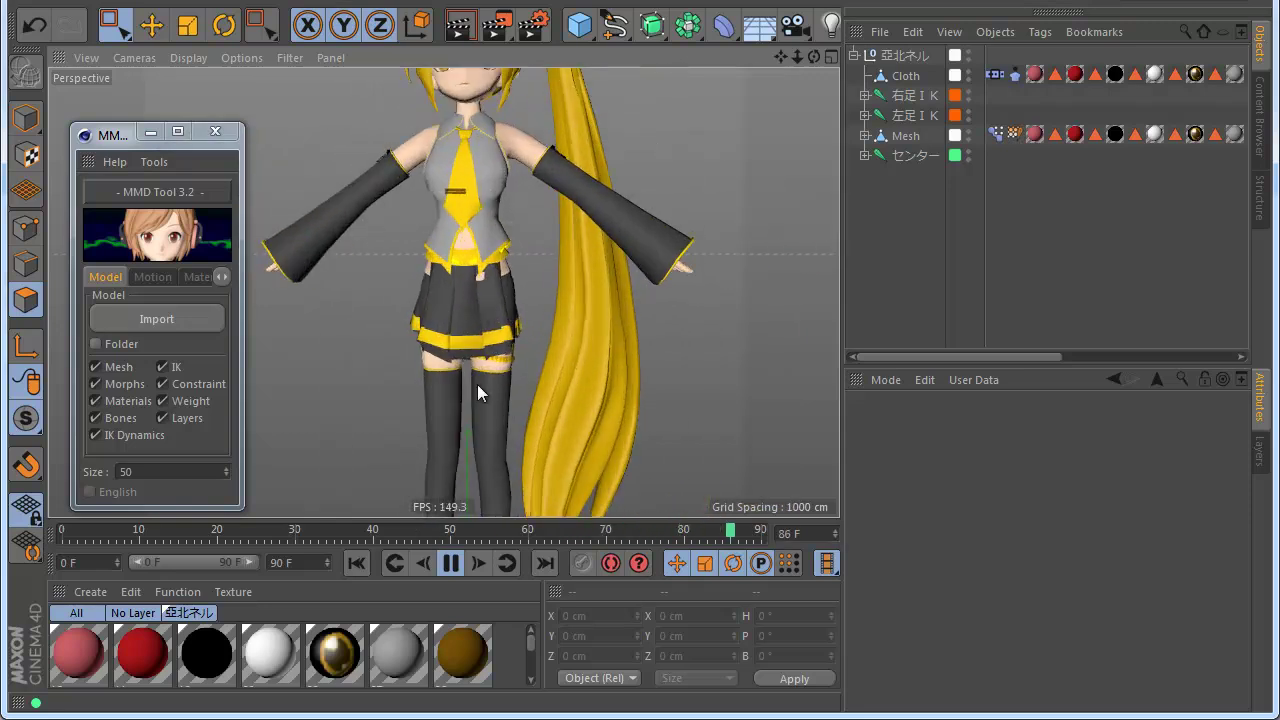
pyautogui.click(450, 563)
pyautogui.click(356, 563)
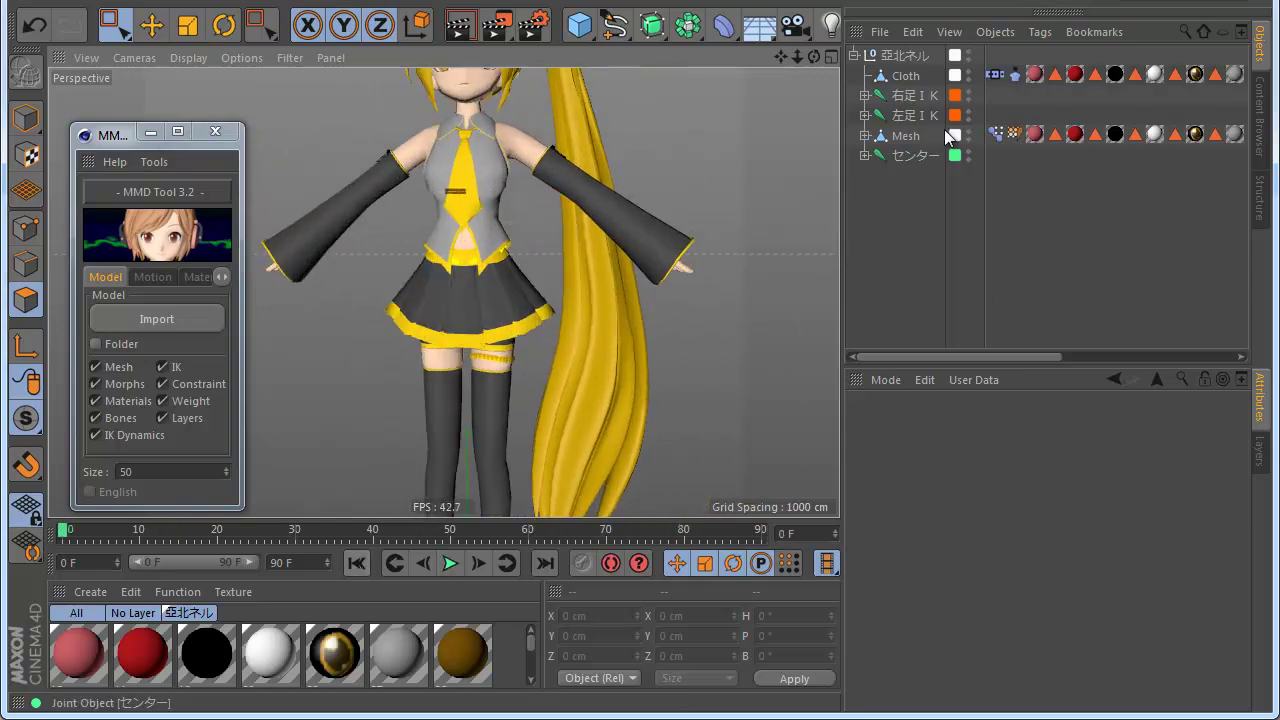
# - Hide the Cloth object and select the body's Mesh object around the hips and thighs
pyautogui.click(968, 74)
pyautogui.click(565, 340)
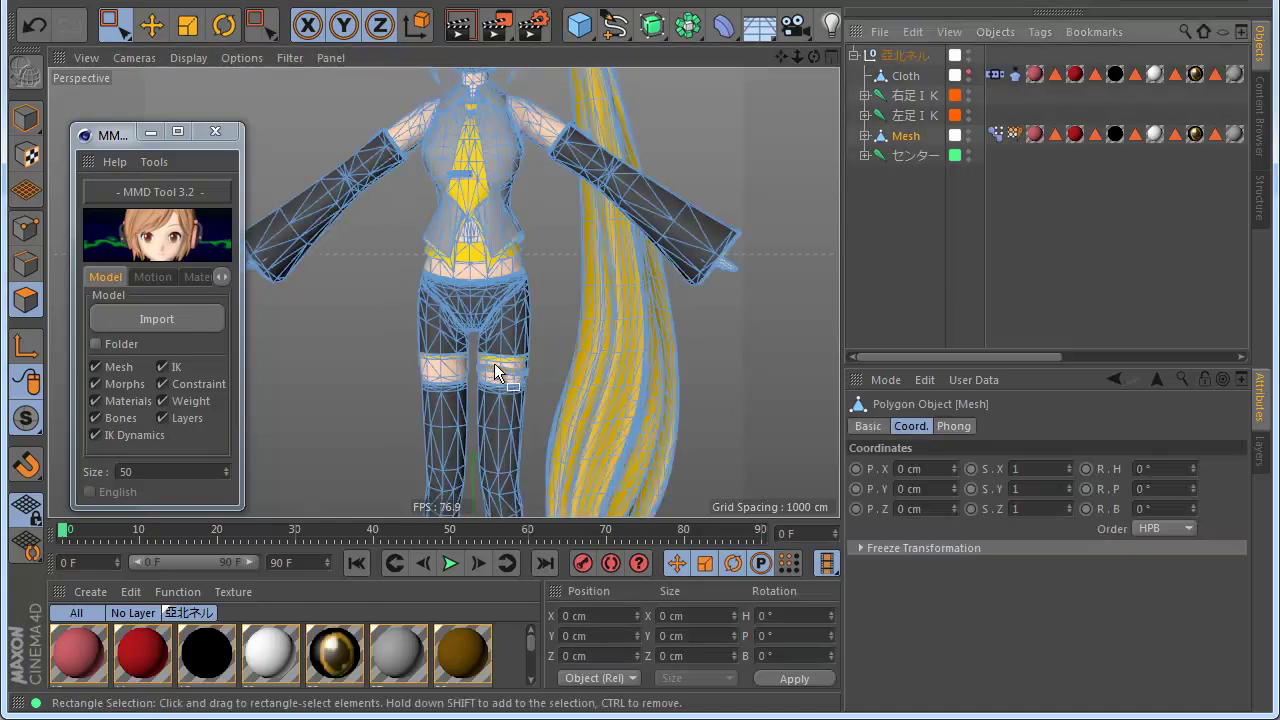
pyautogui.scroll(5, 538, 305)
pyautogui.keyDown('alt'); pyautogui.moveTo(494, 322); pyautogui.dragTo(538, 347); pyautogui.keyUp('alt')
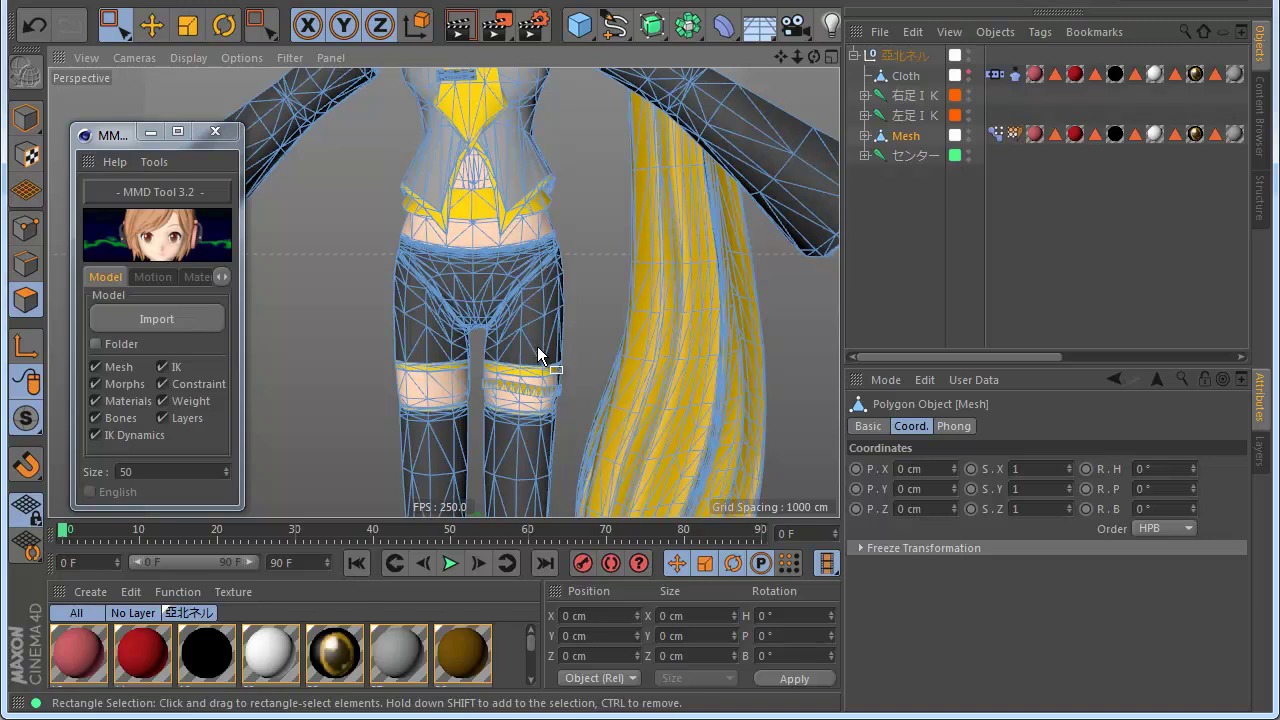
# - Rectangle-select the Mesh polygons of the hips and upper legs, from the waist down to below the thigh bands
pyautogui.click(115, 24)
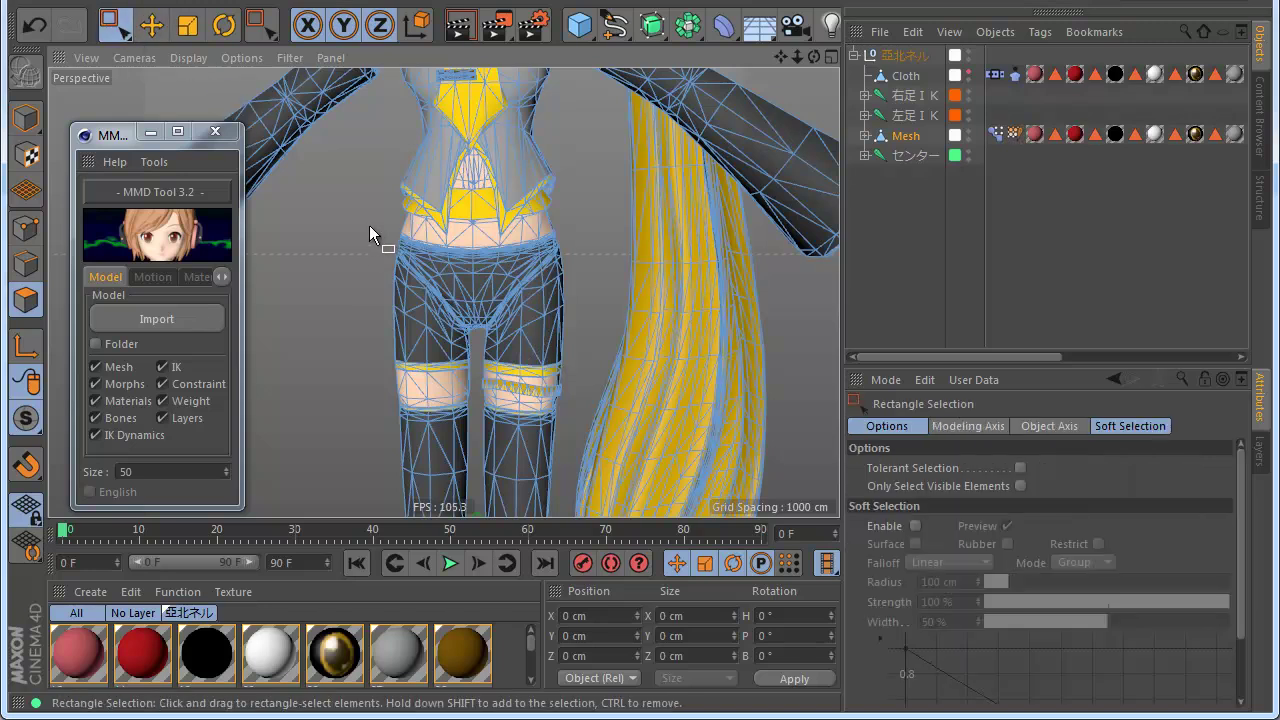
pyautogui.moveTo(491, 339); pyautogui.dragTo(576, 490)
pyautogui.scroll(-2, 496, 232)
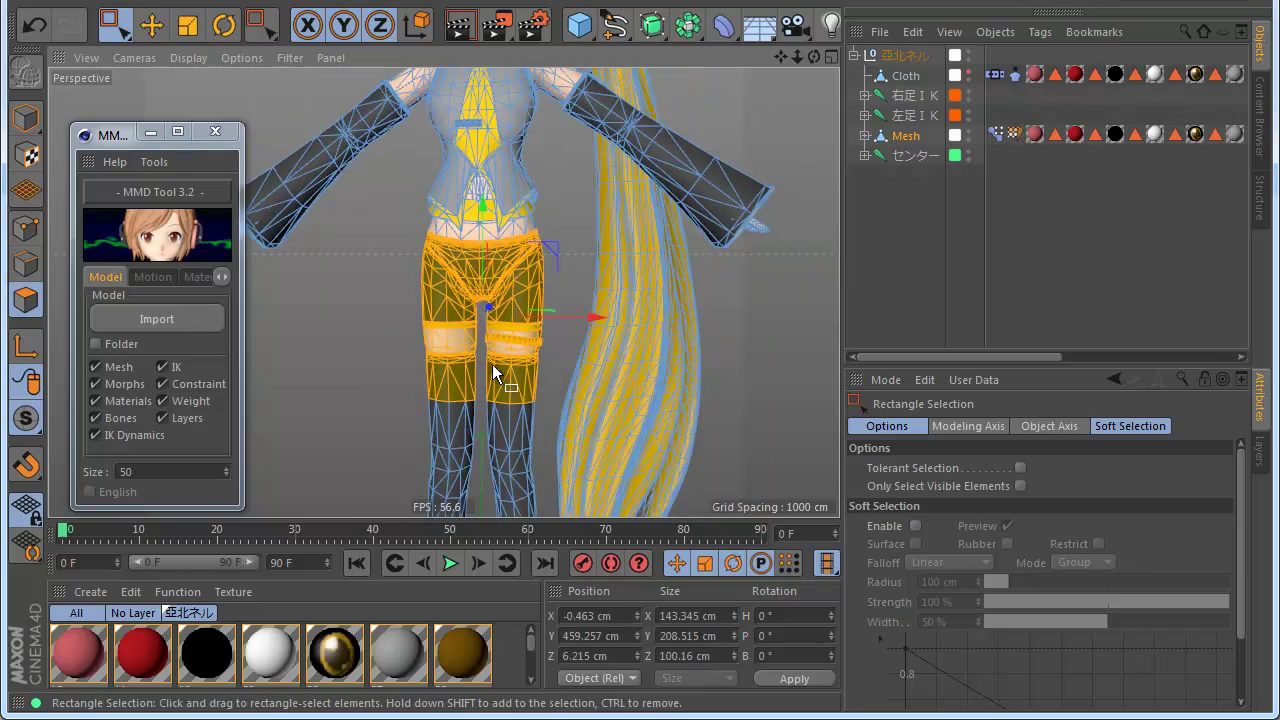
pyautogui.scroll(1, 493, 365)
pyautogui.moveTo(814, 57); pyautogui.dragTo(639, 444)
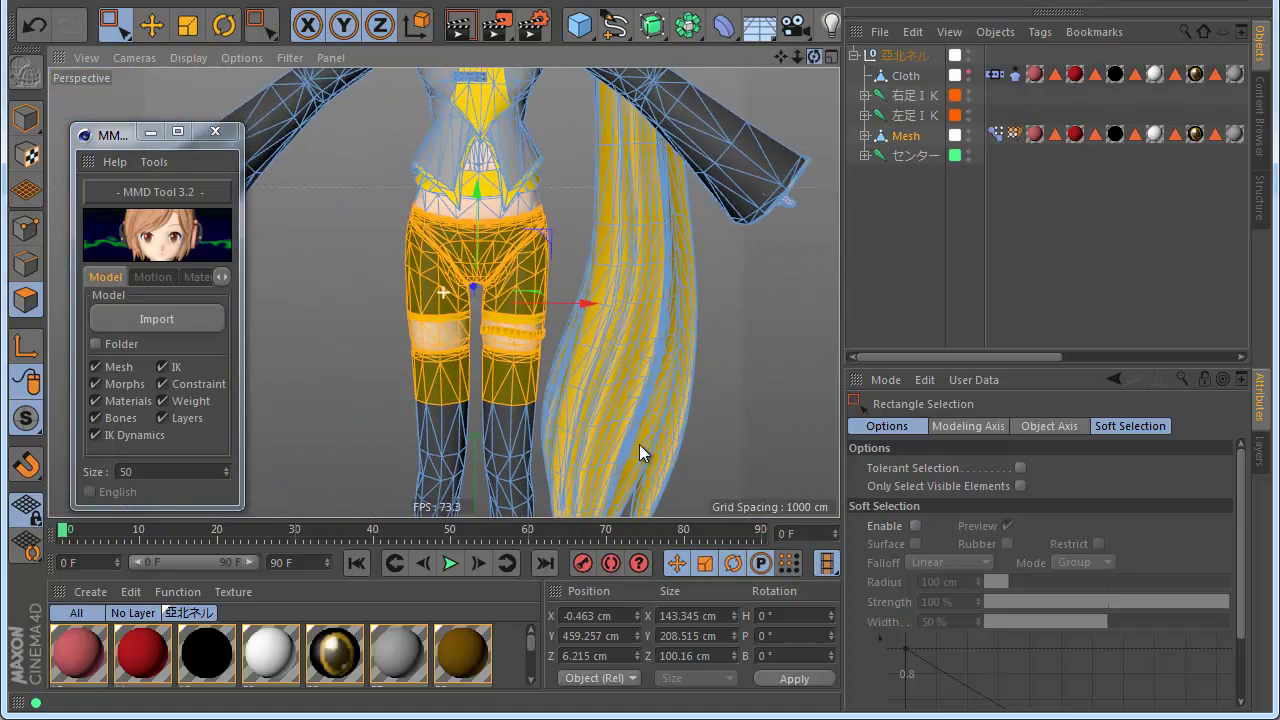
# - Turn the selected hip and thigh polygons into a collision object with the MMD Tool's Make Collision Cloth command
pyautogui.click(158, 161)
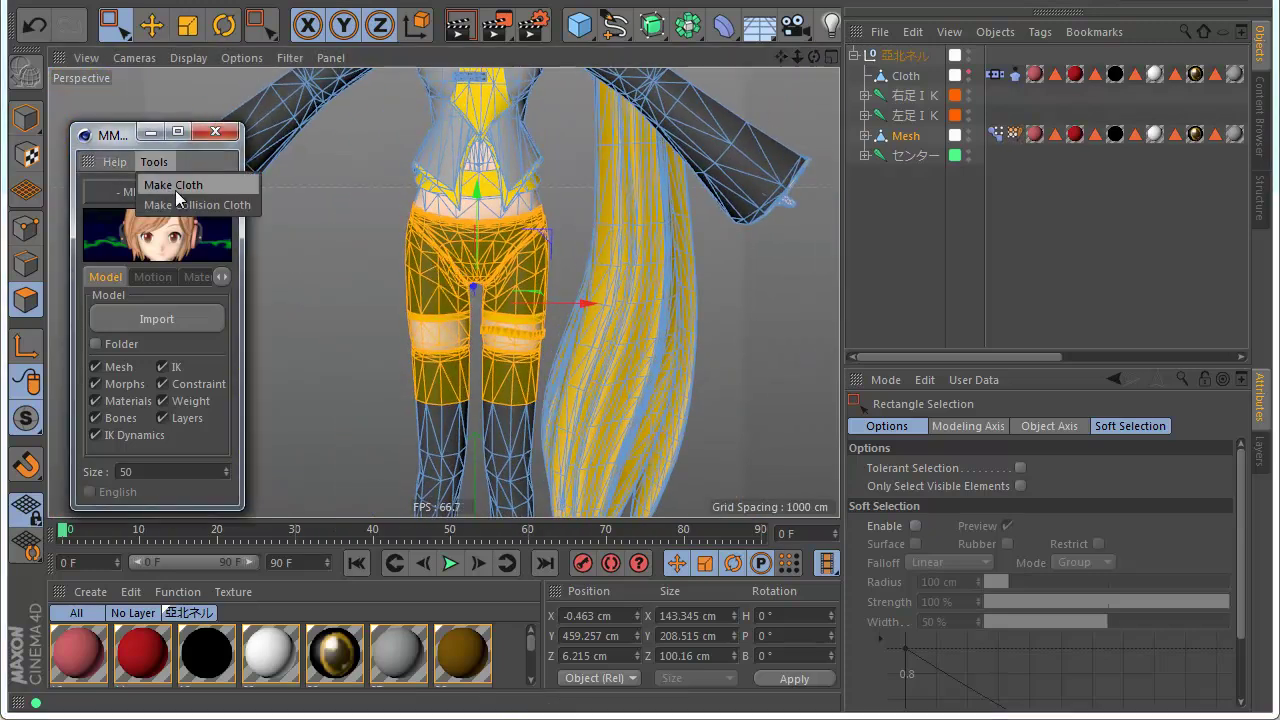
pyautogui.click(197, 205)
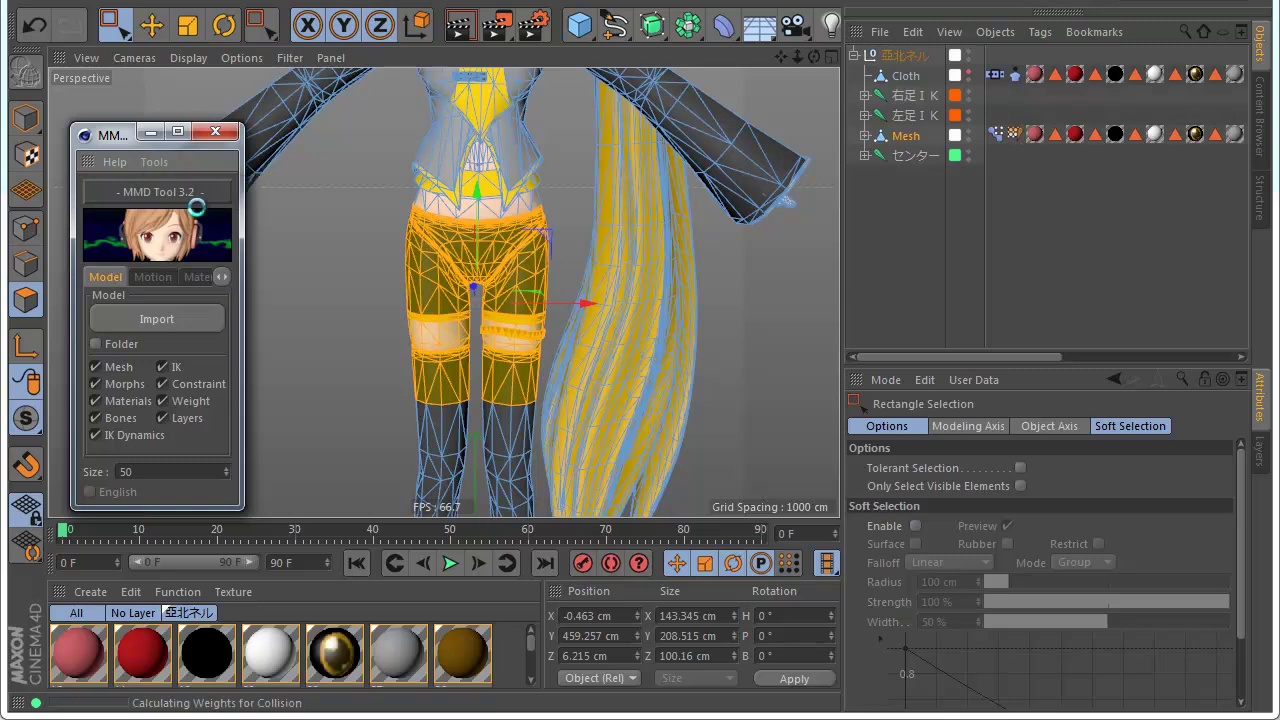
pyautogui.click(875, 278)
pyautogui.scroll(-7, 437, 287)
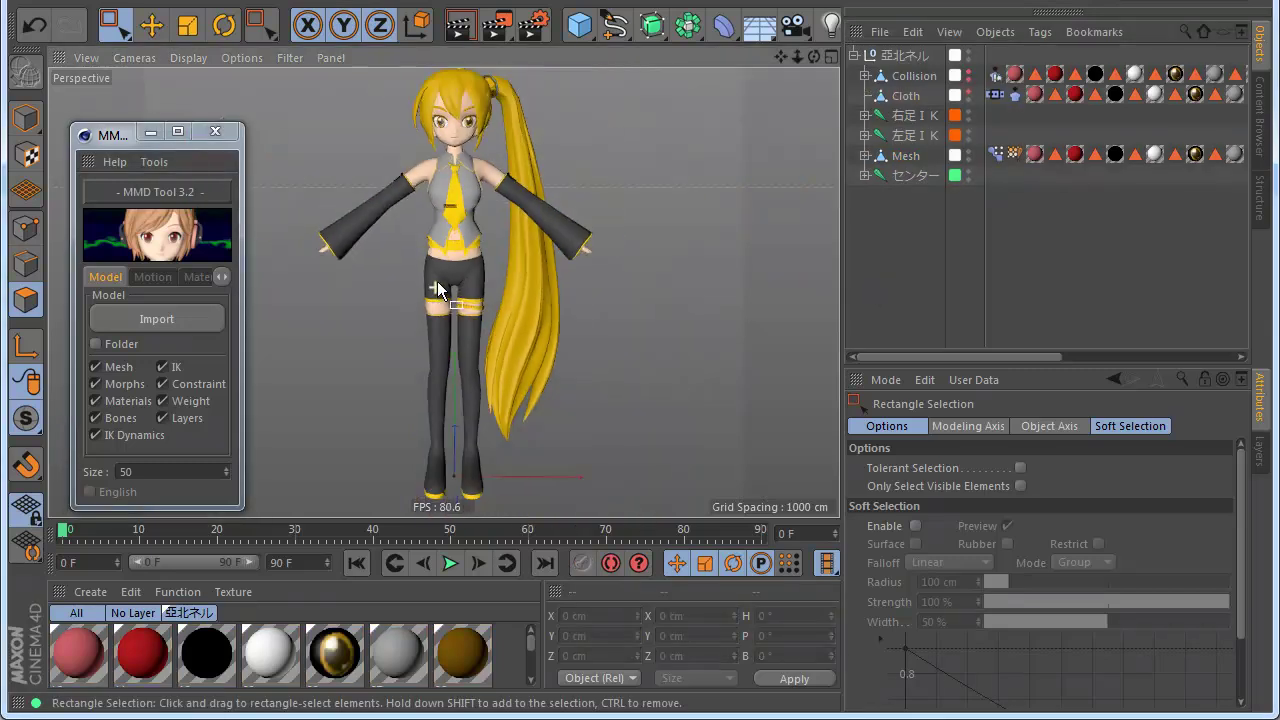
# - Show the Cloth object again and play the animation to examine how the skirt collides with the body
pyautogui.click(969, 93)
pyautogui.scroll(2, 556, 260)
pyautogui.click(459, 563)
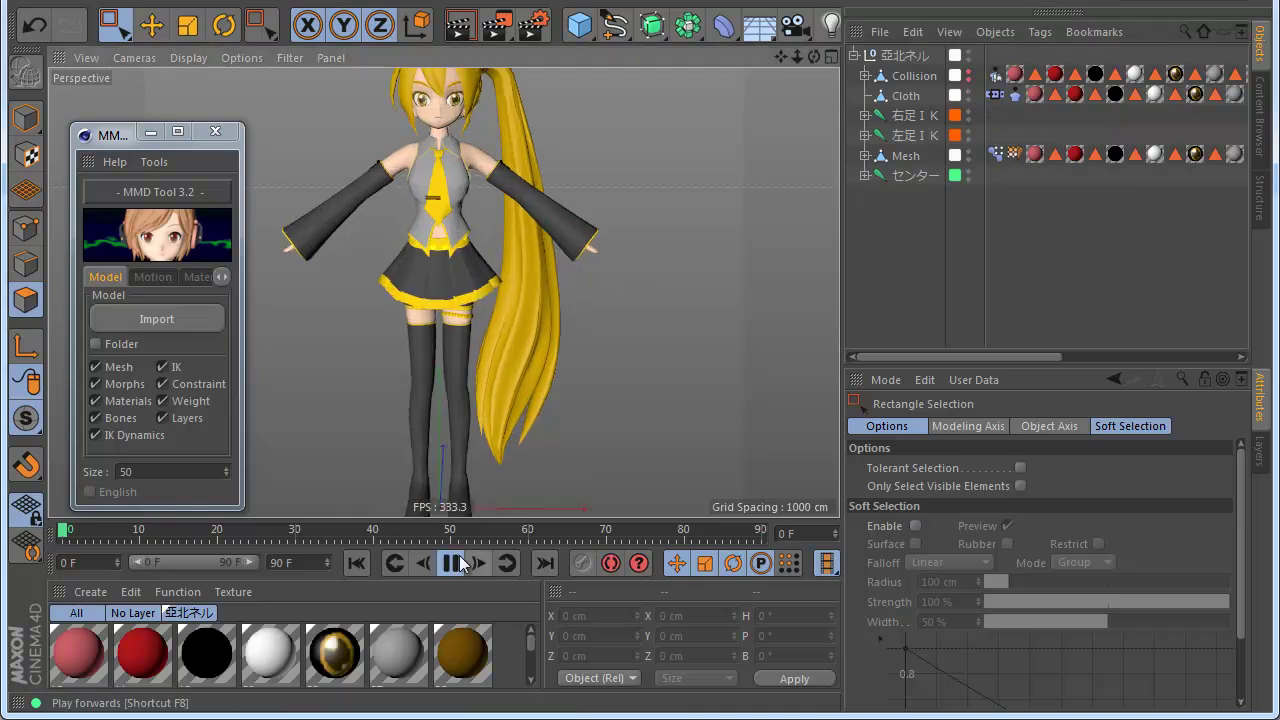
pyautogui.scroll(3, 424, 271)
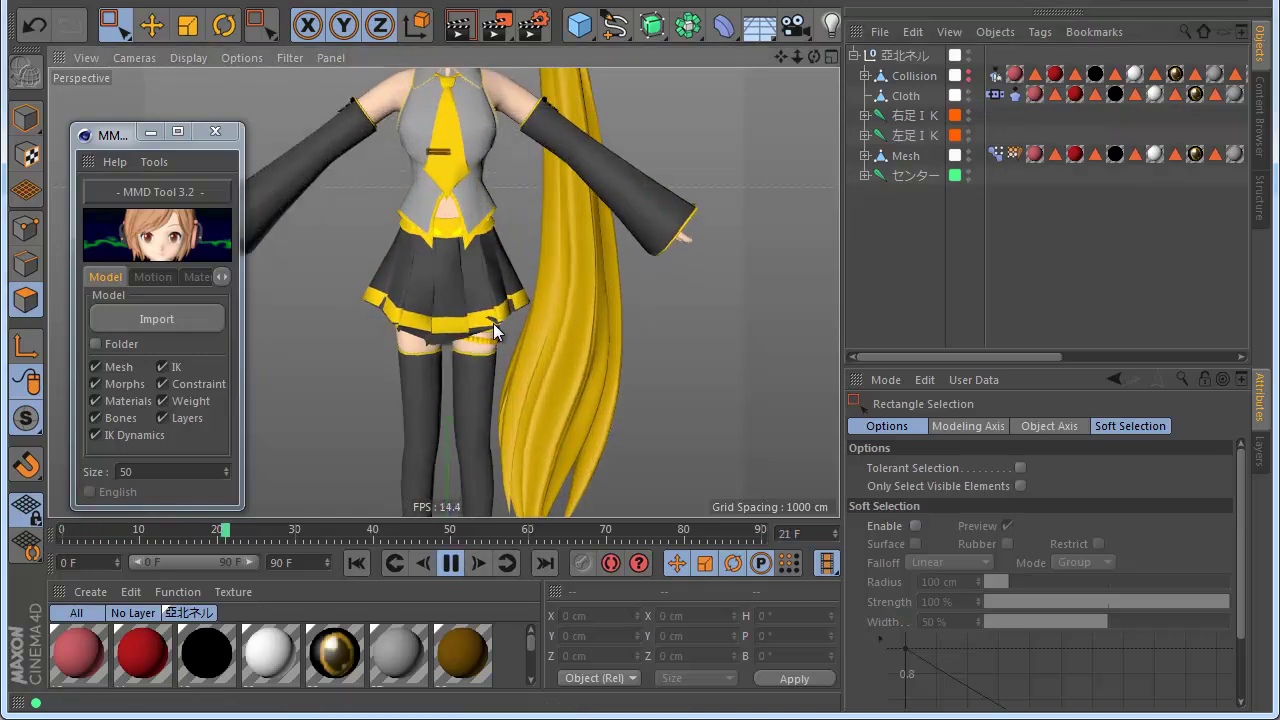
pyautogui.scroll(-5, 455, 280)
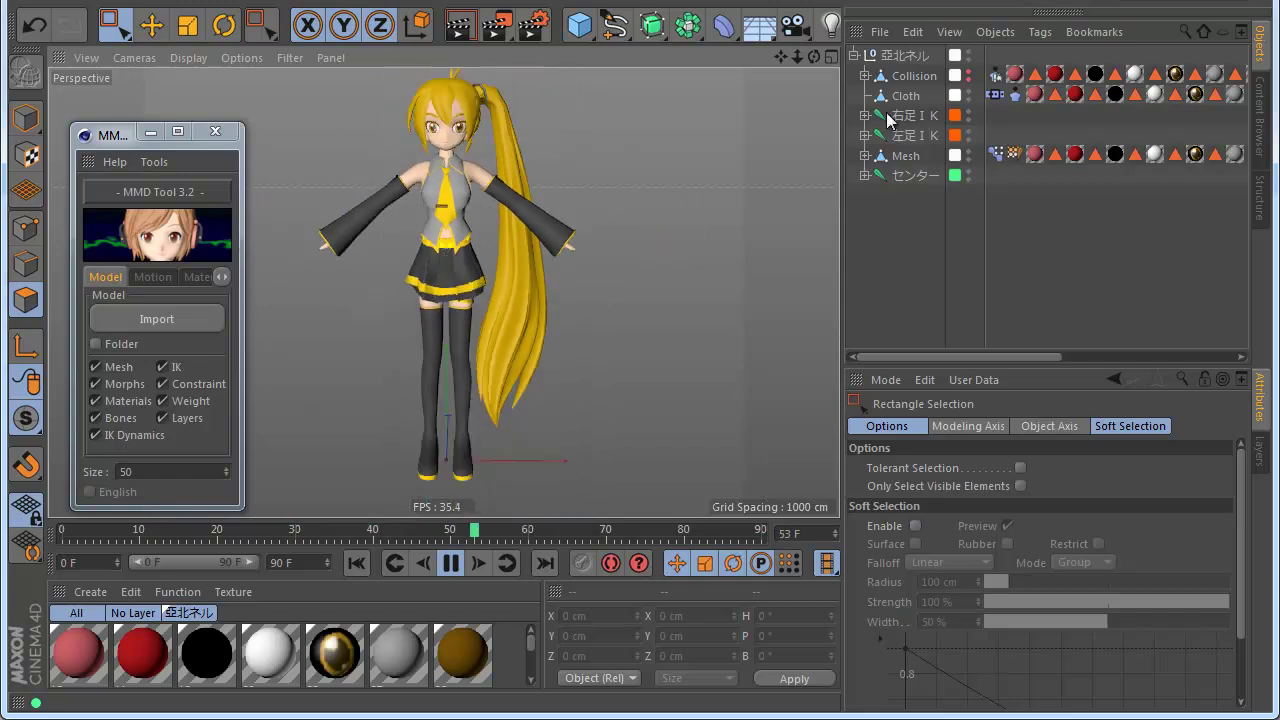
# - Select the model's root null 亞北ネル and move it to about X 10.4 cm while the cloth simulation plays
pyautogui.click(888, 57)
pyautogui.moveTo(547, 465)
pyautogui.mouseDown()
pyautogui.moveTo(535, 465)
pyautogui.moveTo(549, 462)
pyautogui.mouseUp()
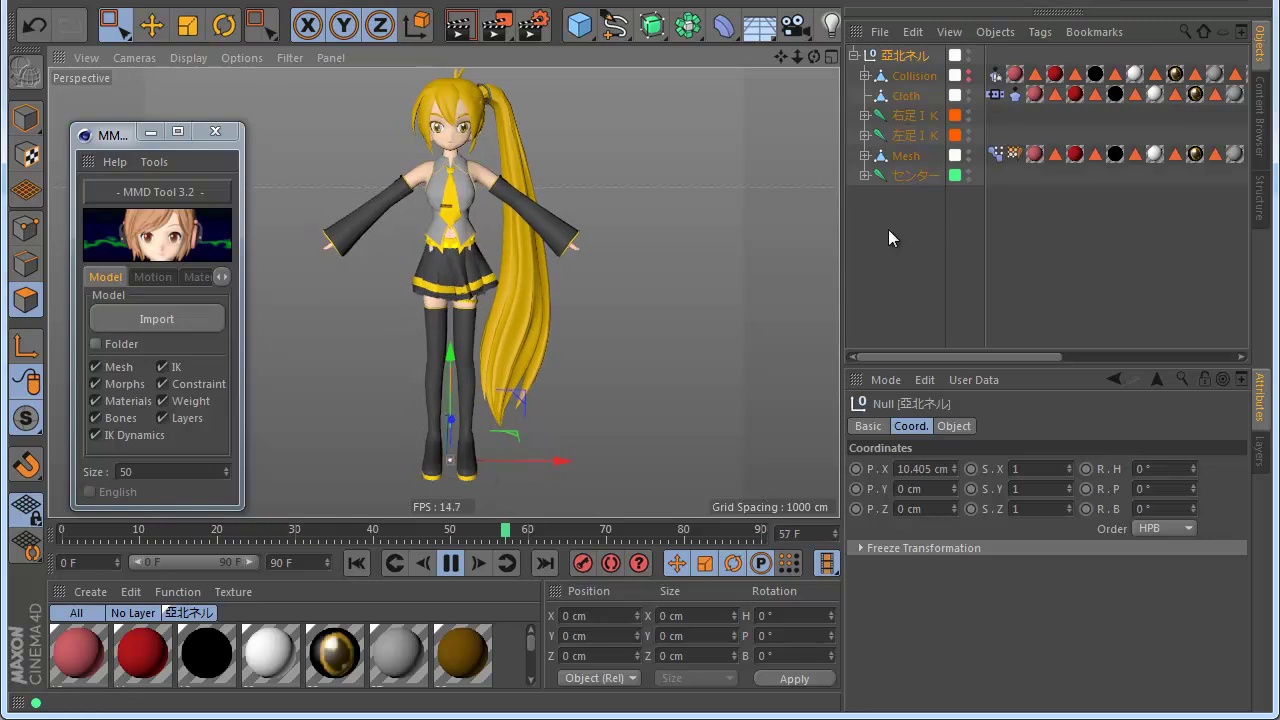
pyautogui.scroll(4, 448, 316)
pyautogui.scroll(3, 448, 316)
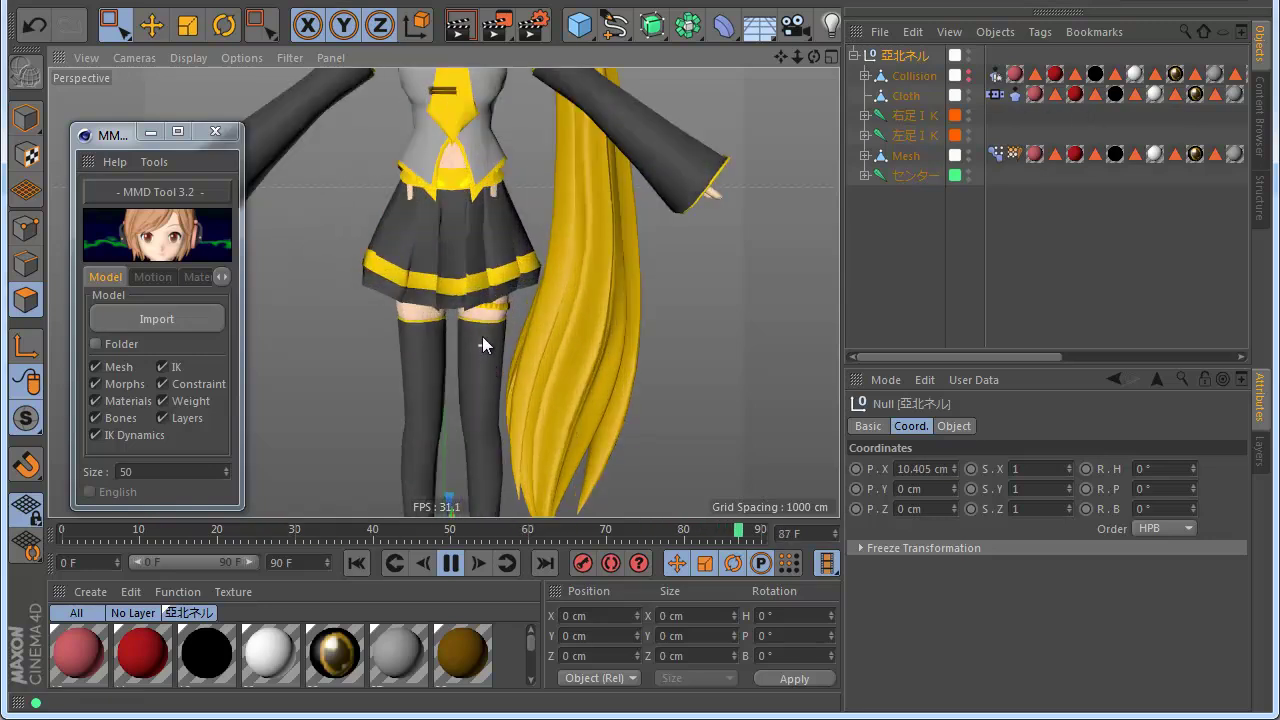
# - Enable Self Collision in the Expert settings of the skirt's Cloth tag
pyautogui.click(1013, 95)
pyautogui.click(1060, 428)
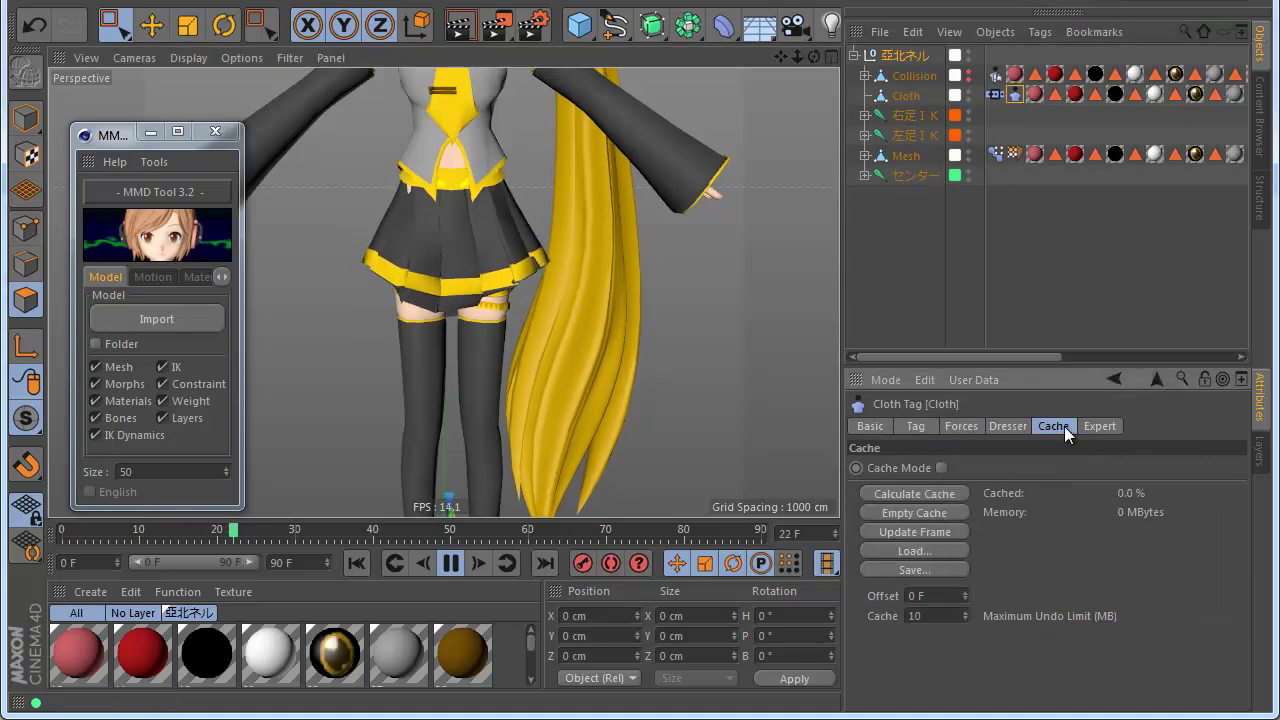
pyautogui.click(1079, 428)
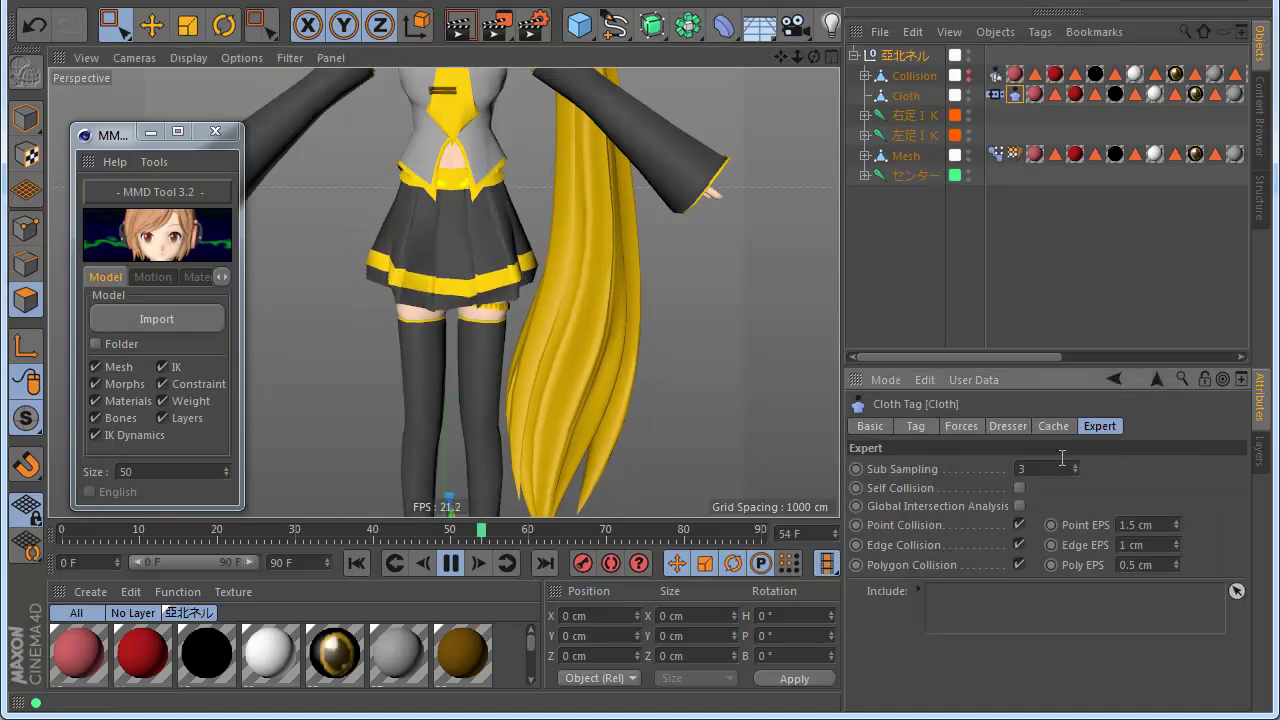
pyautogui.click(1019, 488)
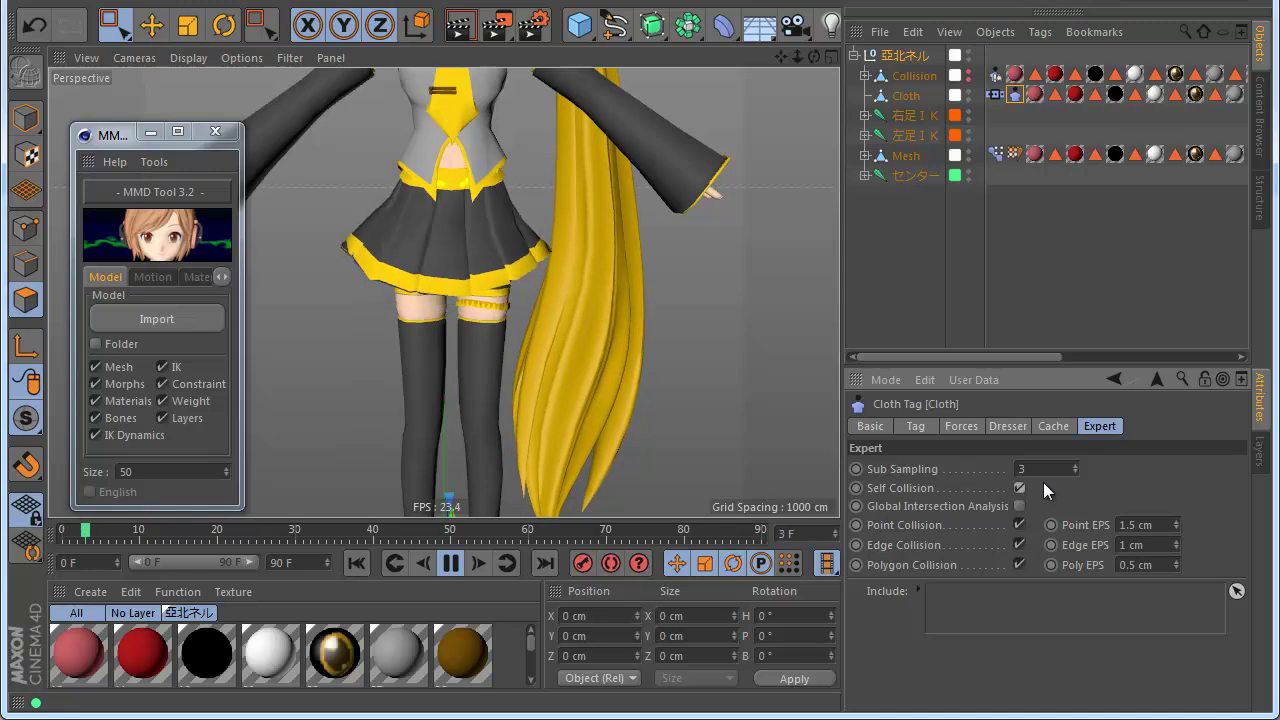
# - Set the Flexion of the skirt's Cloth tag to 50%
pyautogui.click(1004, 427)
pyautogui.click(965, 426)
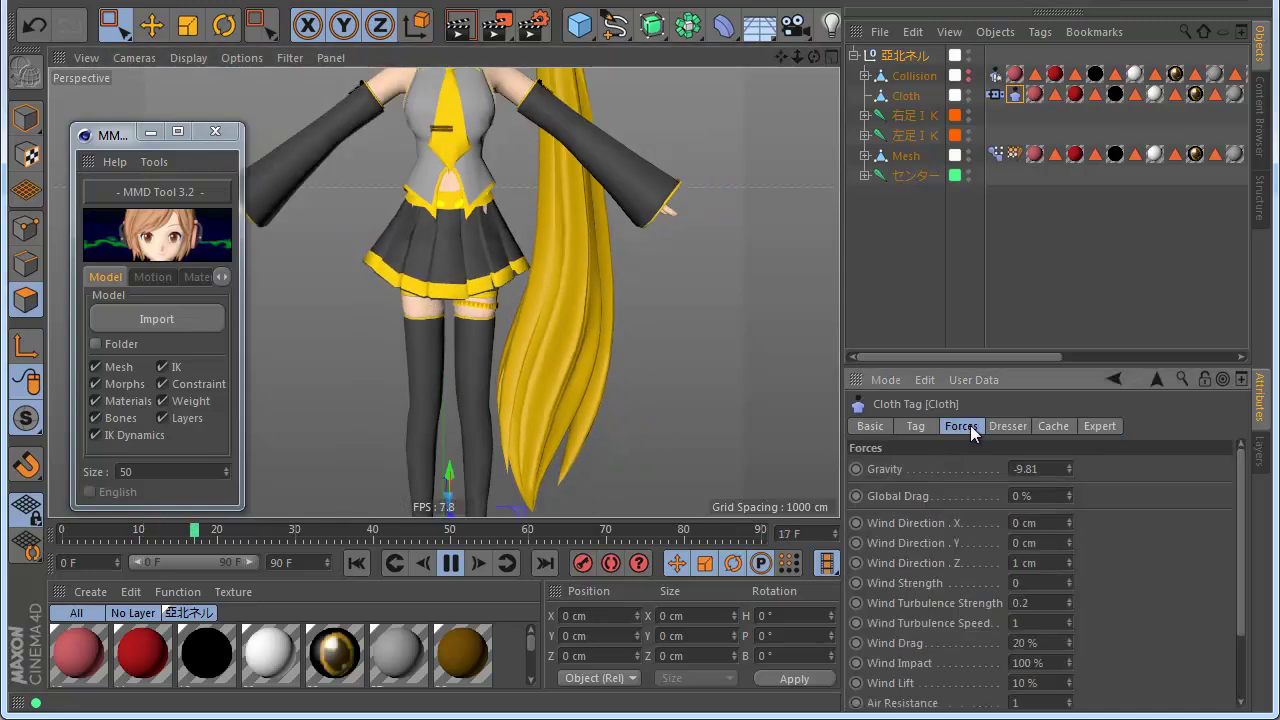
pyautogui.click(914, 427)
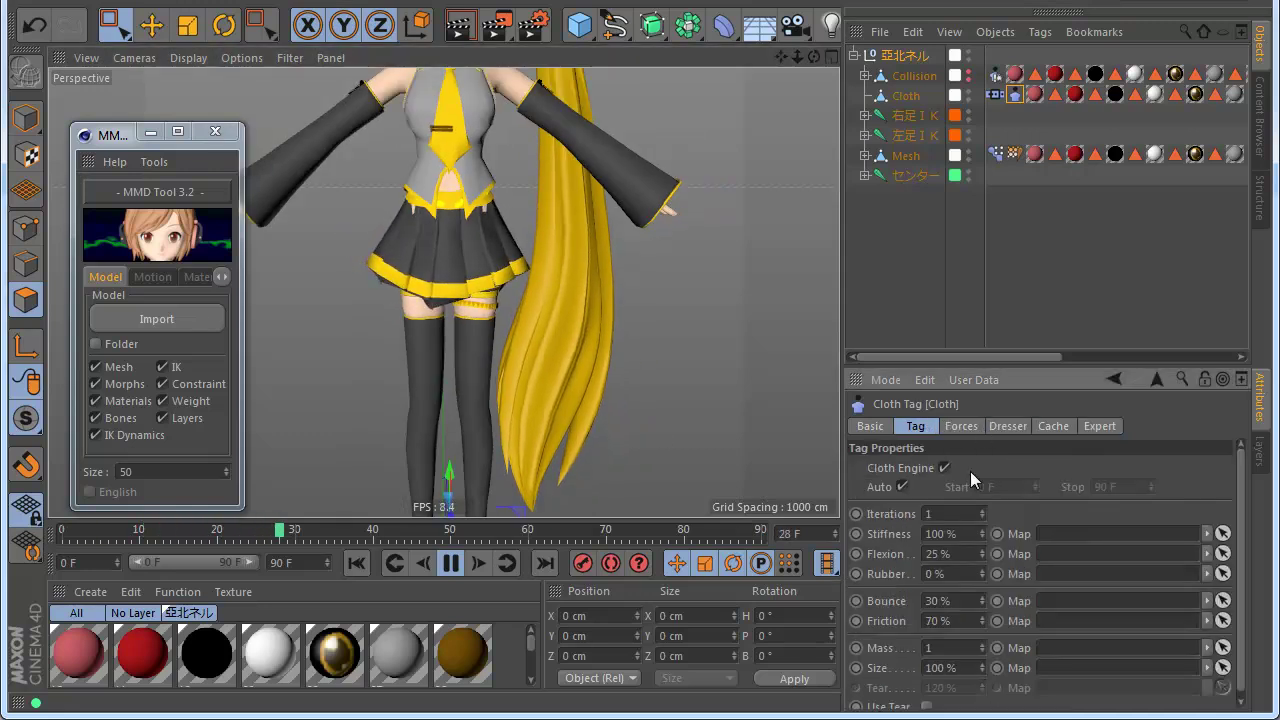
pyautogui.click(938, 553)
pyautogui.write('50')
pyautogui.press('Return')
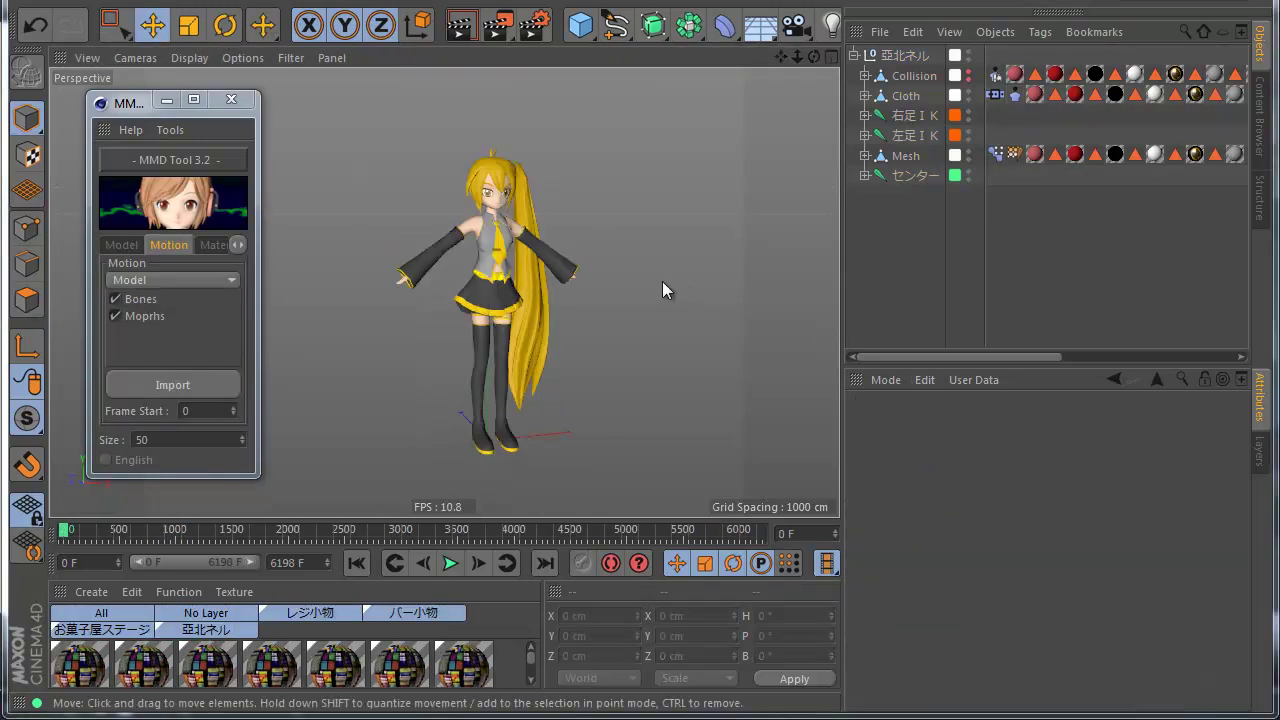
# - Make the Cloth object a child of the センター joint and select that joint to check the hierarchy
pyautogui.click(905, 96)
pyautogui.click(867, 175)
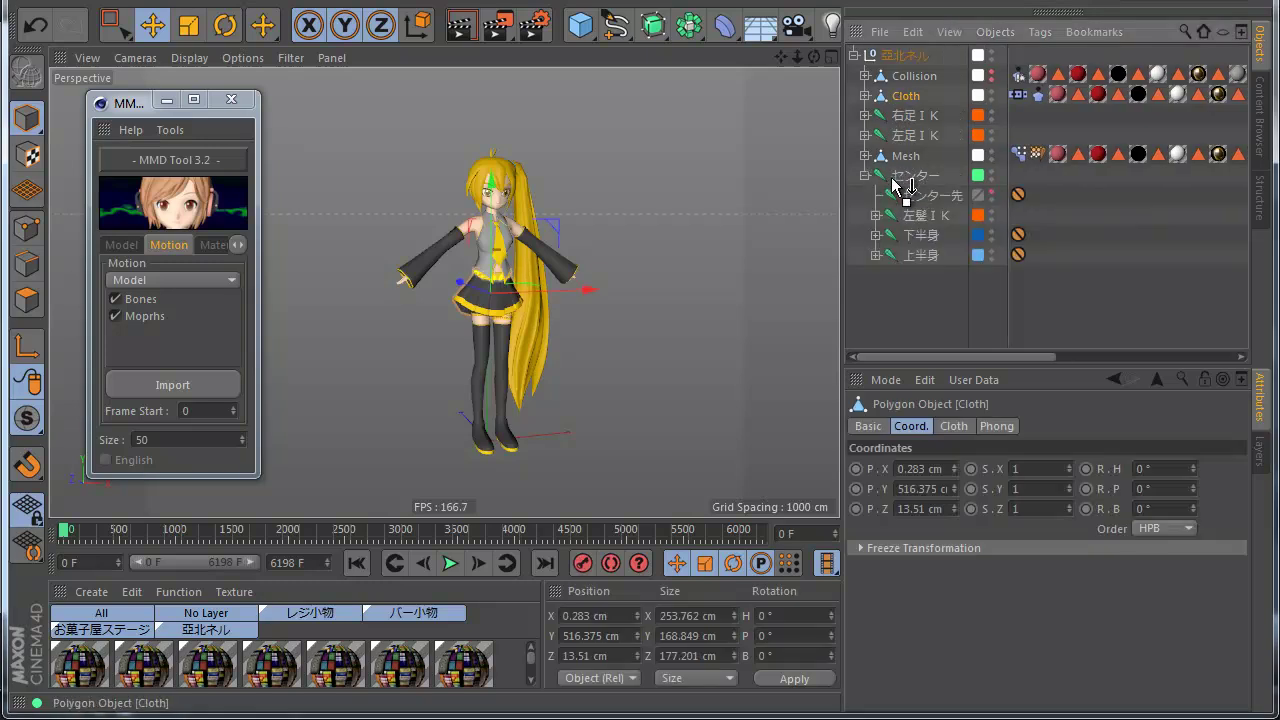
pyautogui.moveTo(895, 185); pyautogui.dragTo(895, 187)
pyautogui.click(908, 156)
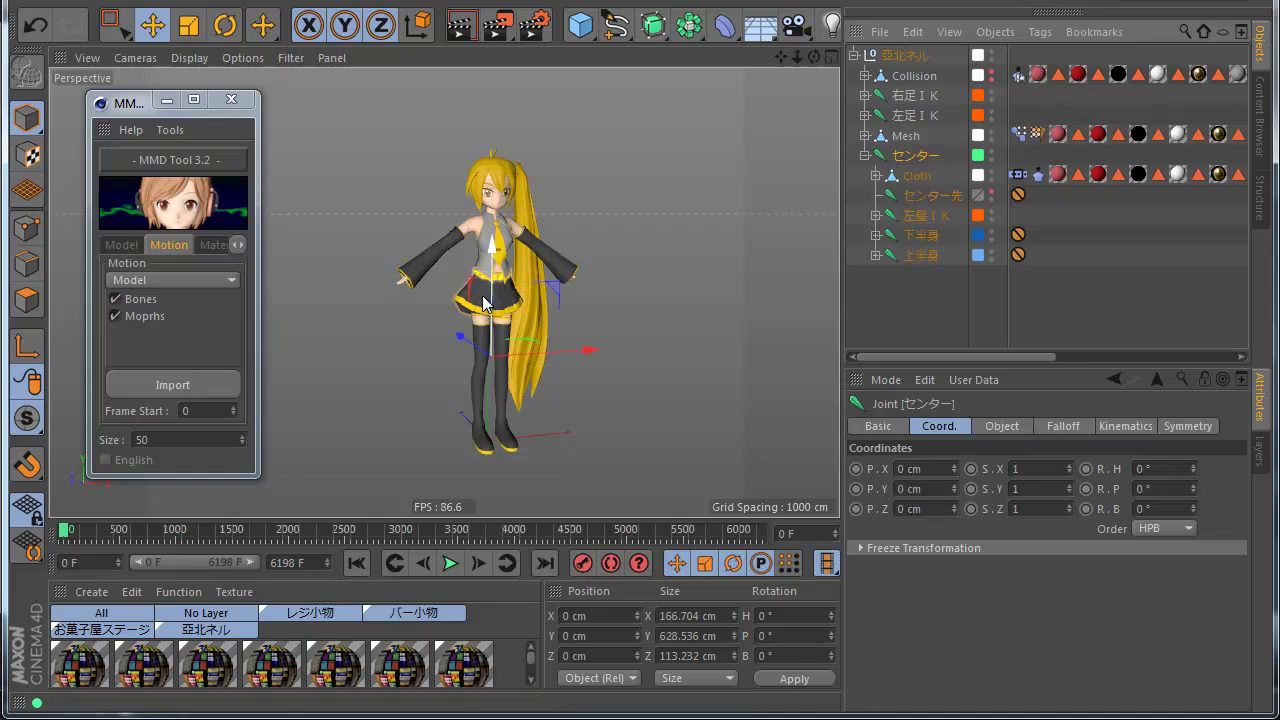
pyautogui.click(914, 323)
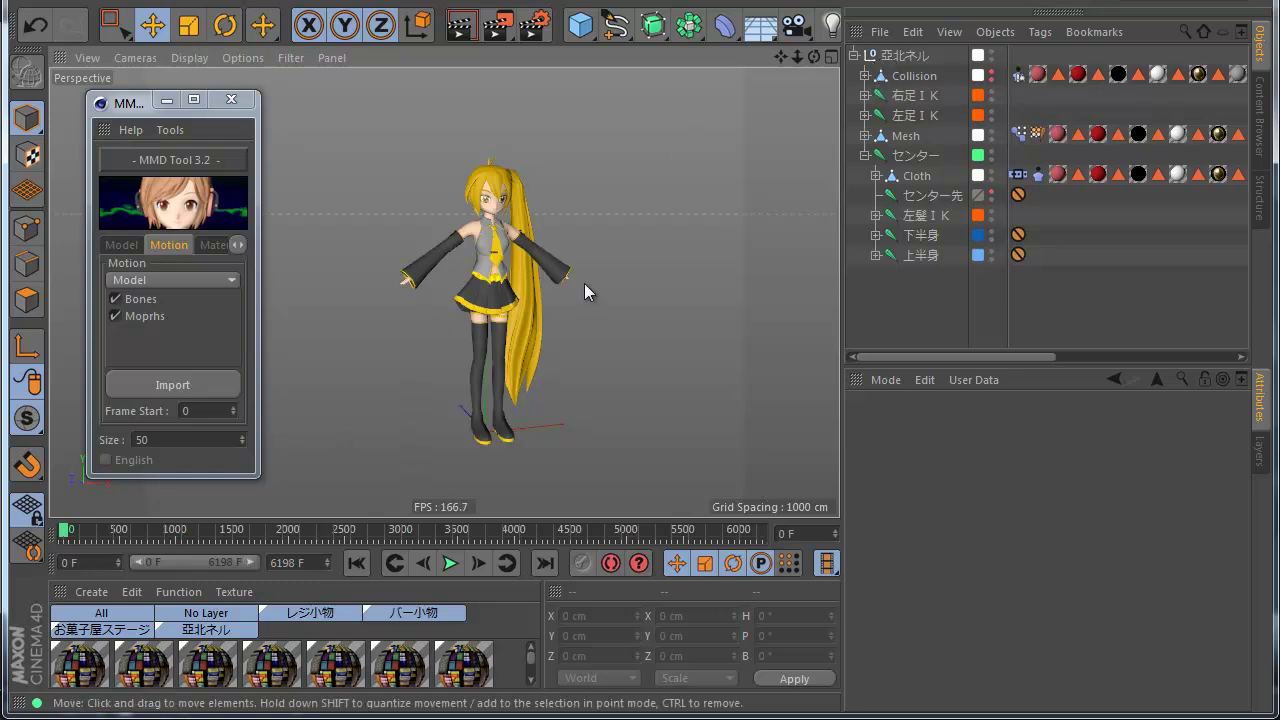
# - Try importing the Character Motion.vmd bone and morph motion onto the model's root null 亞北ネル
pyautogui.click(908, 56)
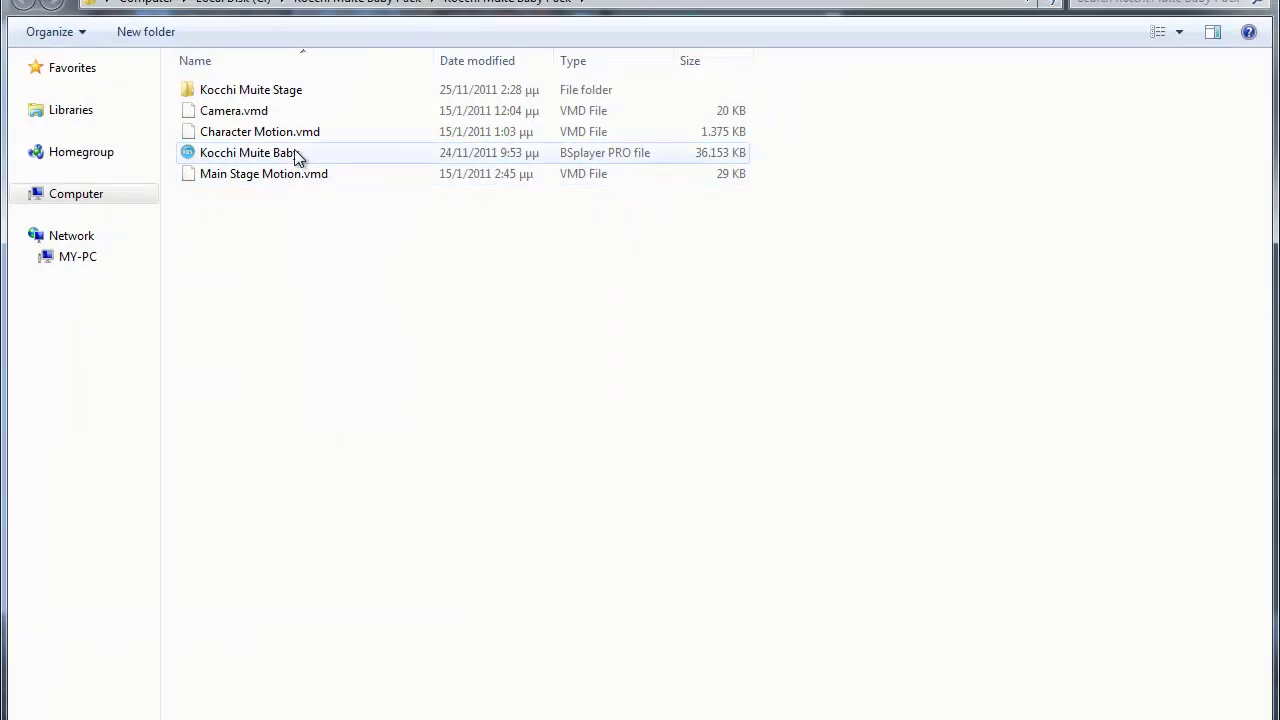
pyautogui.click(294, 150)
pyautogui.click(300, 136)
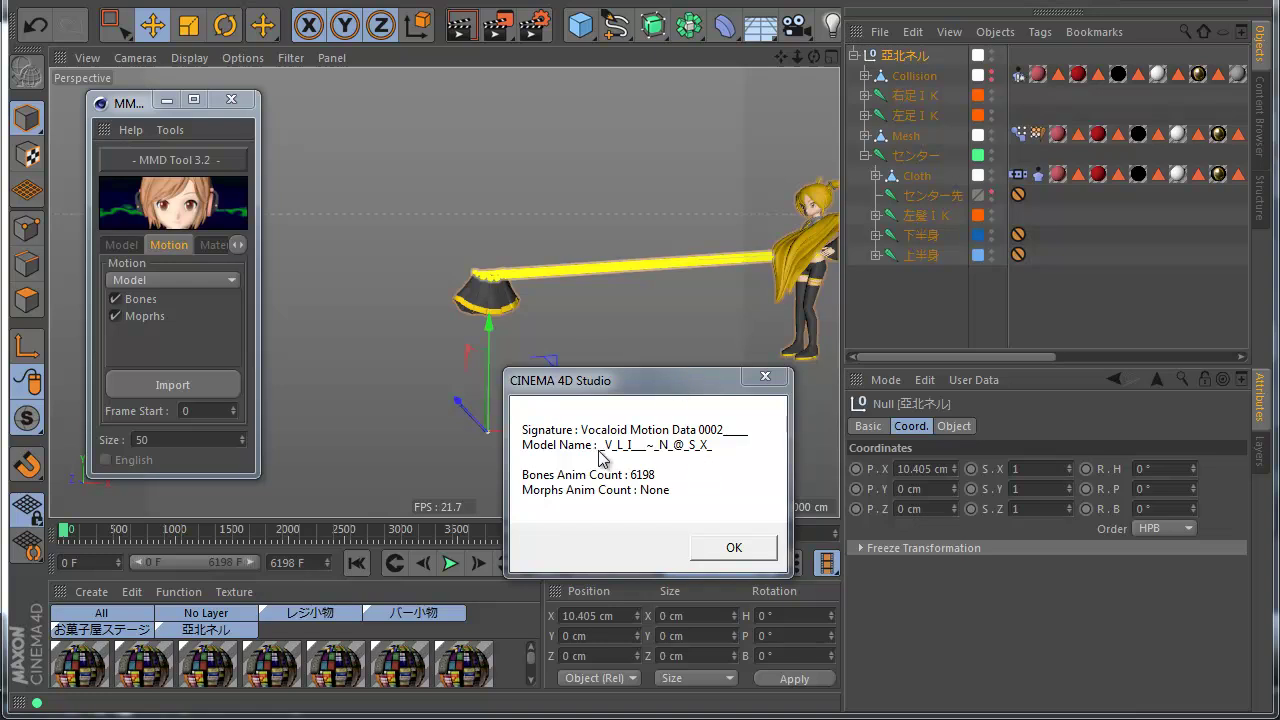
pyautogui.click(733, 547)
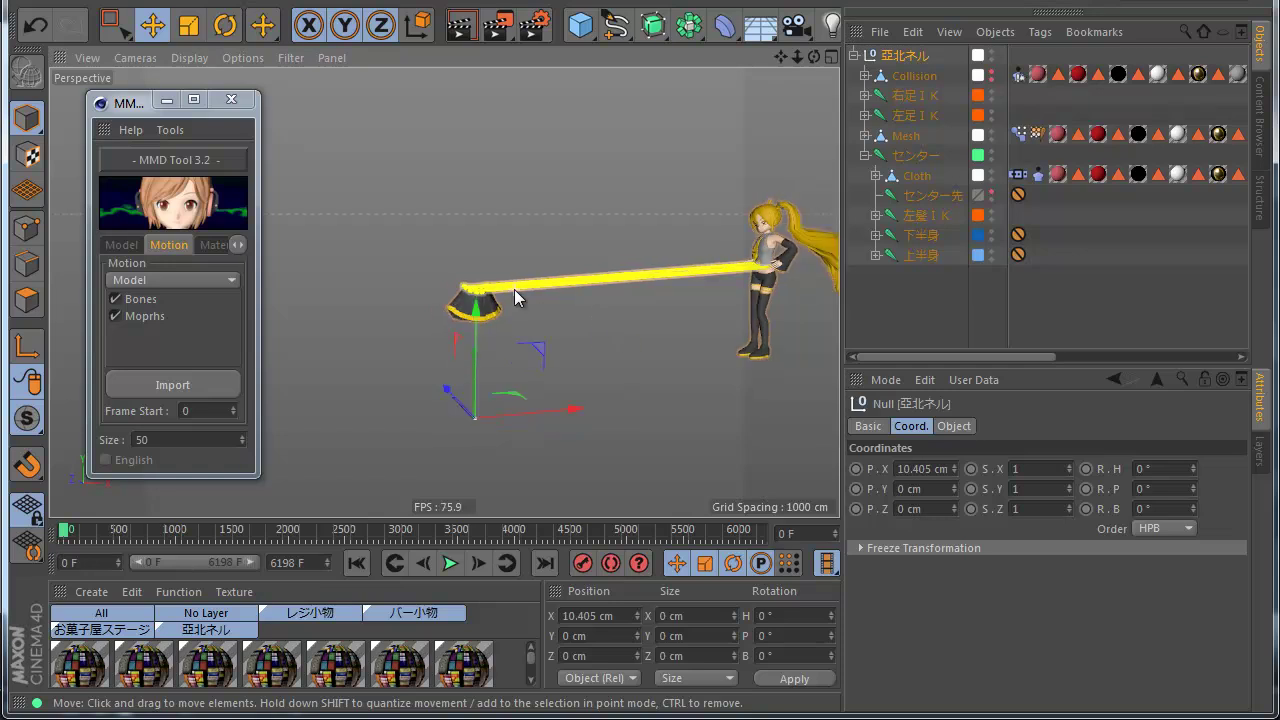
# - Undo the motion import on the model and clear the selection
pyautogui.click(35, 25)
pyautogui.scroll(5, 497, 346)
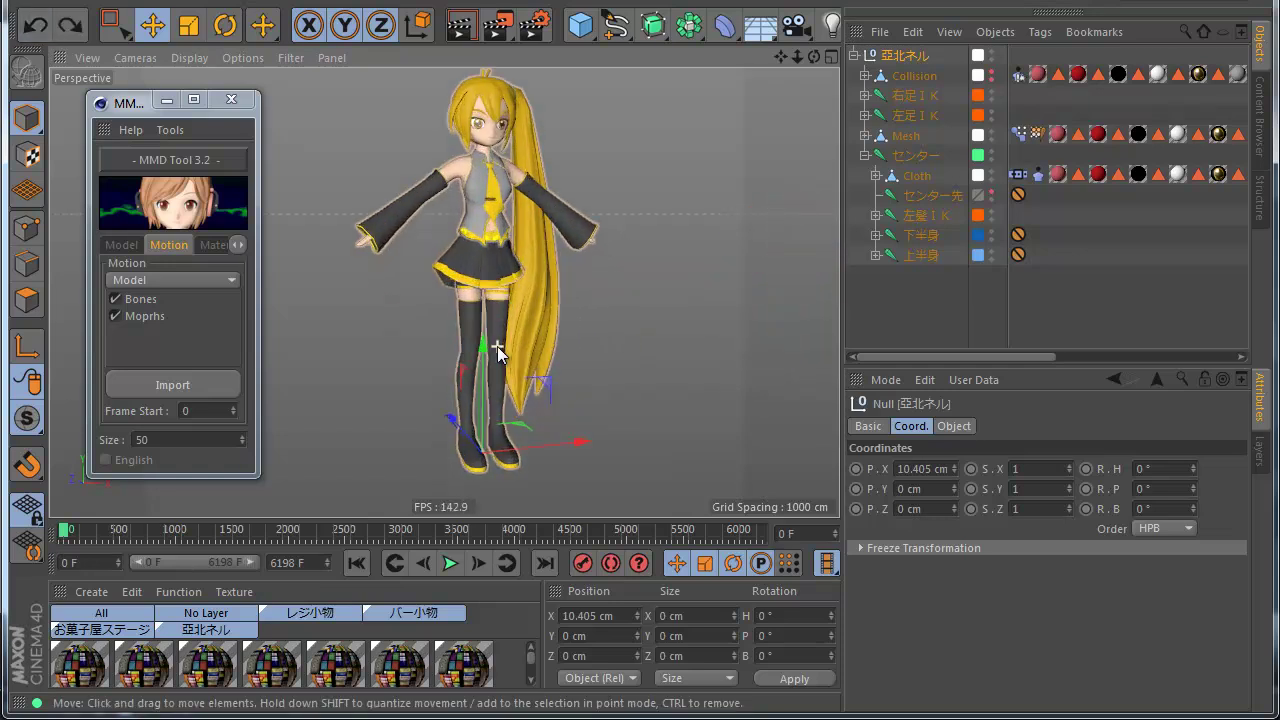
pyautogui.click(630, 347)
# - Try raising the 右足ＩＫ joint to a Y position of about 142 cm, and undo the move
pyautogui.click(864, 156)
pyautogui.click(914, 95)
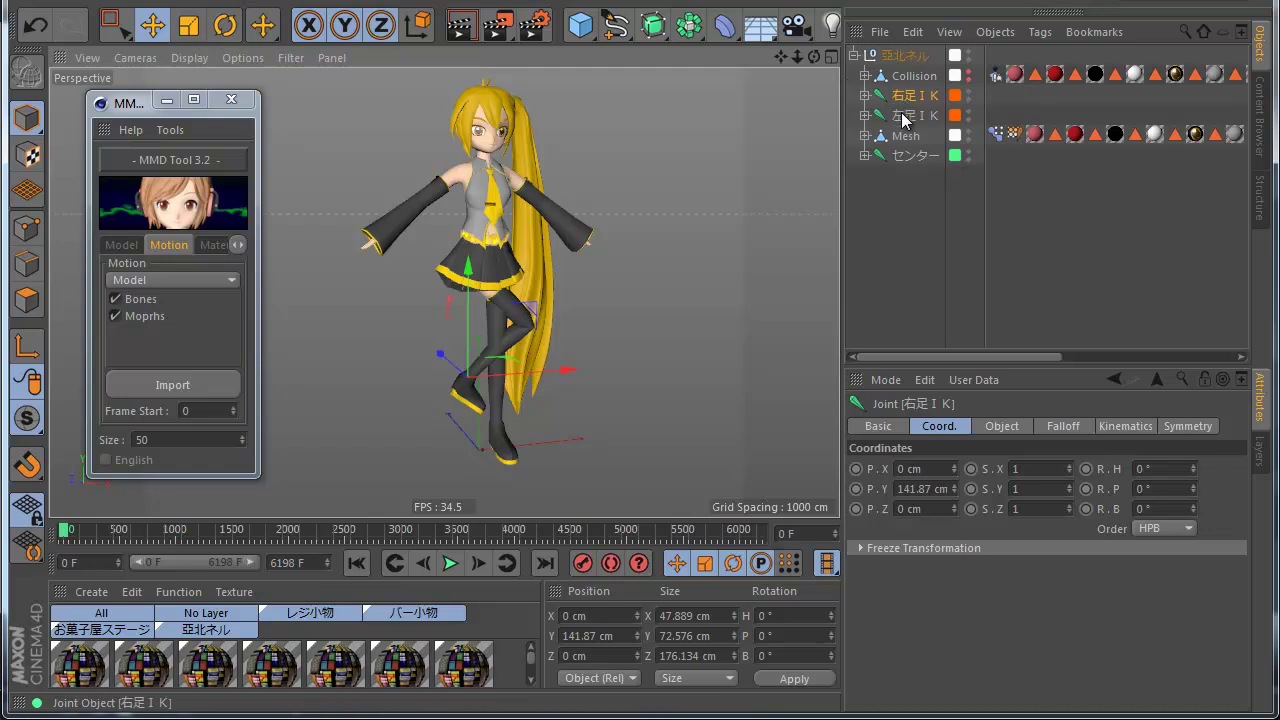
pyautogui.hotkey('ctrl', 'z')
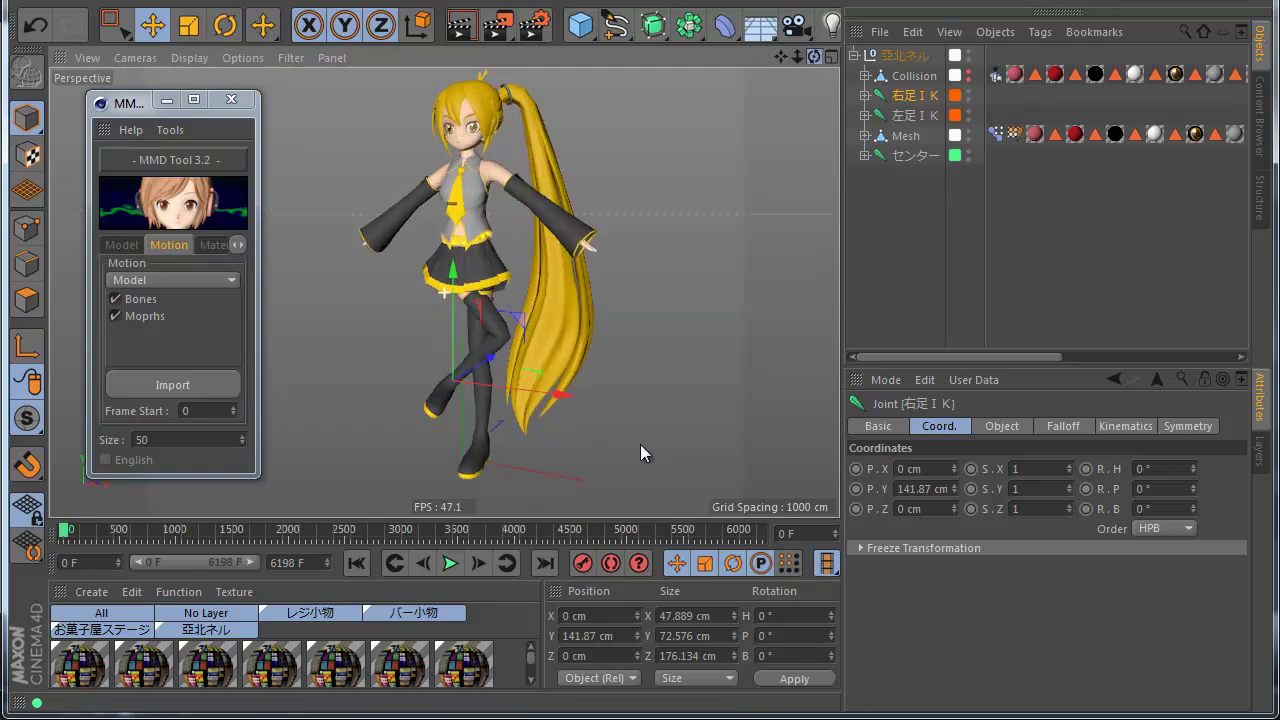
# - Select the 右足ＩＫ and 左足ＩＫ joints together and raise them to a Y position of about 192 cm
pyautogui.keyDown('ctrl'); pyautogui.click(914, 95); pyautogui.keyUp('ctrl')
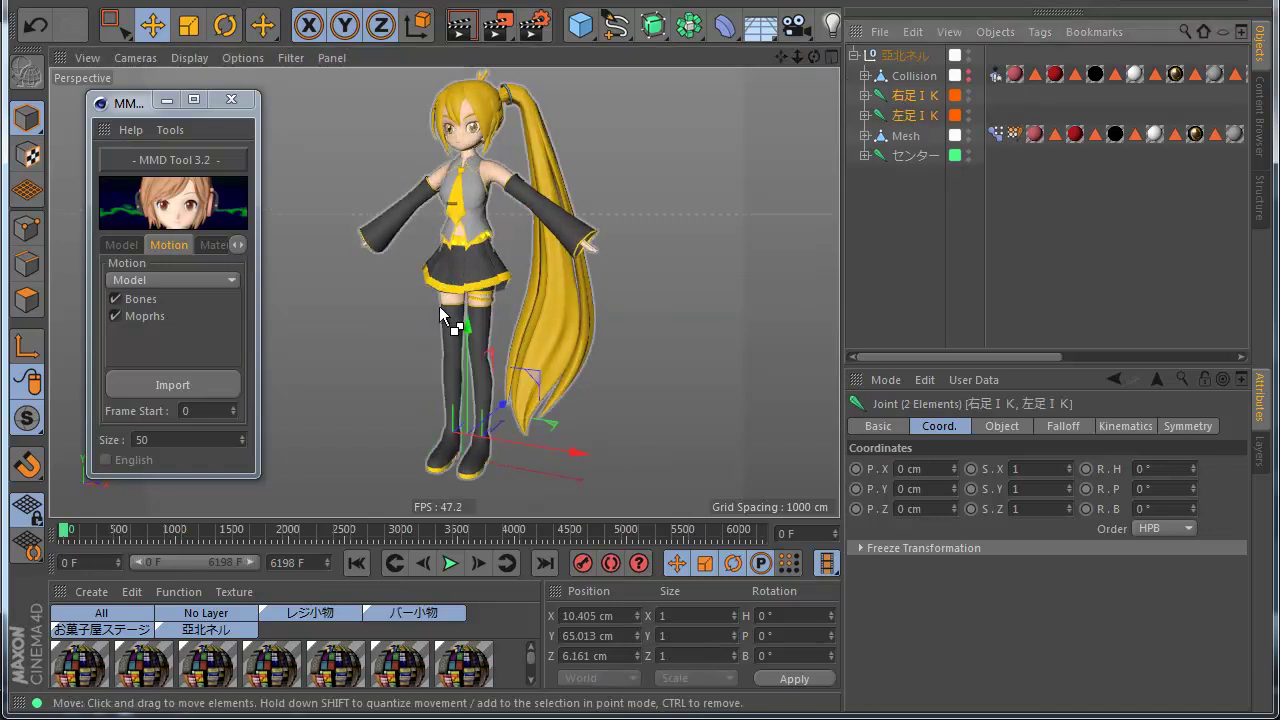
pyautogui.moveTo(478, 365); pyautogui.dragTo(477, 287)
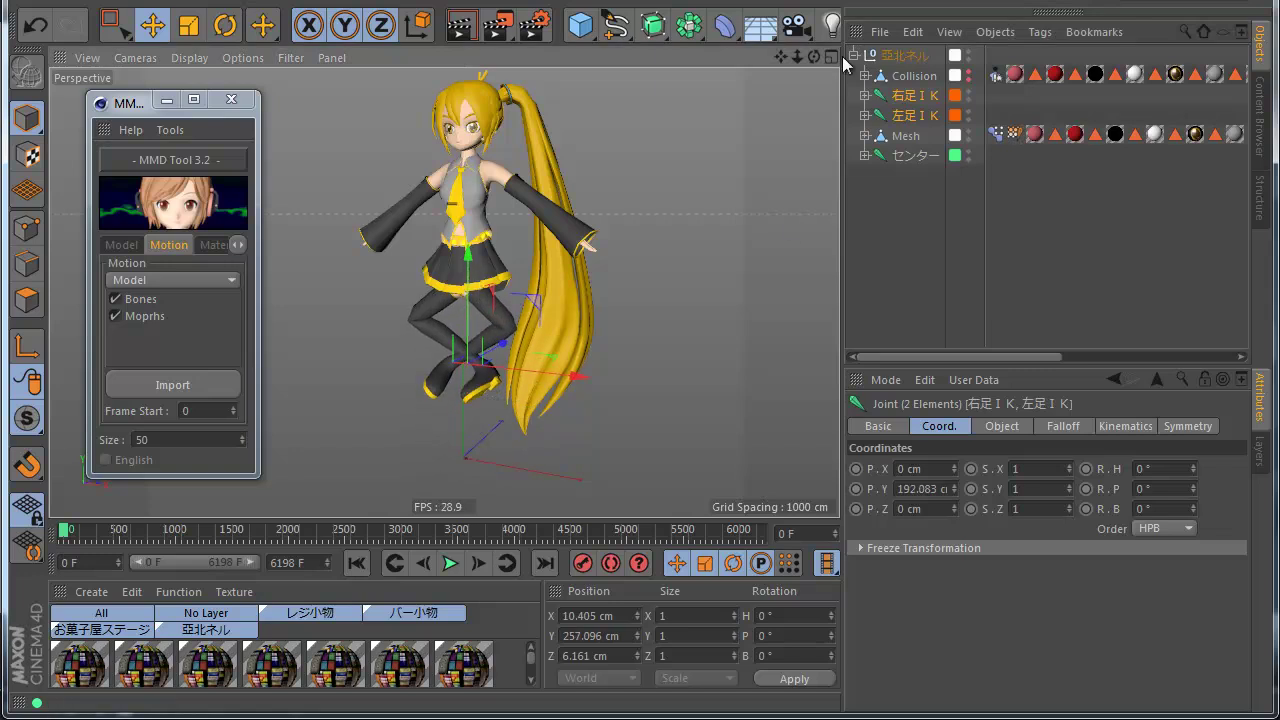
pyautogui.moveTo(814, 57); pyautogui.dragTo(680, 217)
pyautogui.scroll(1, 404, 412)
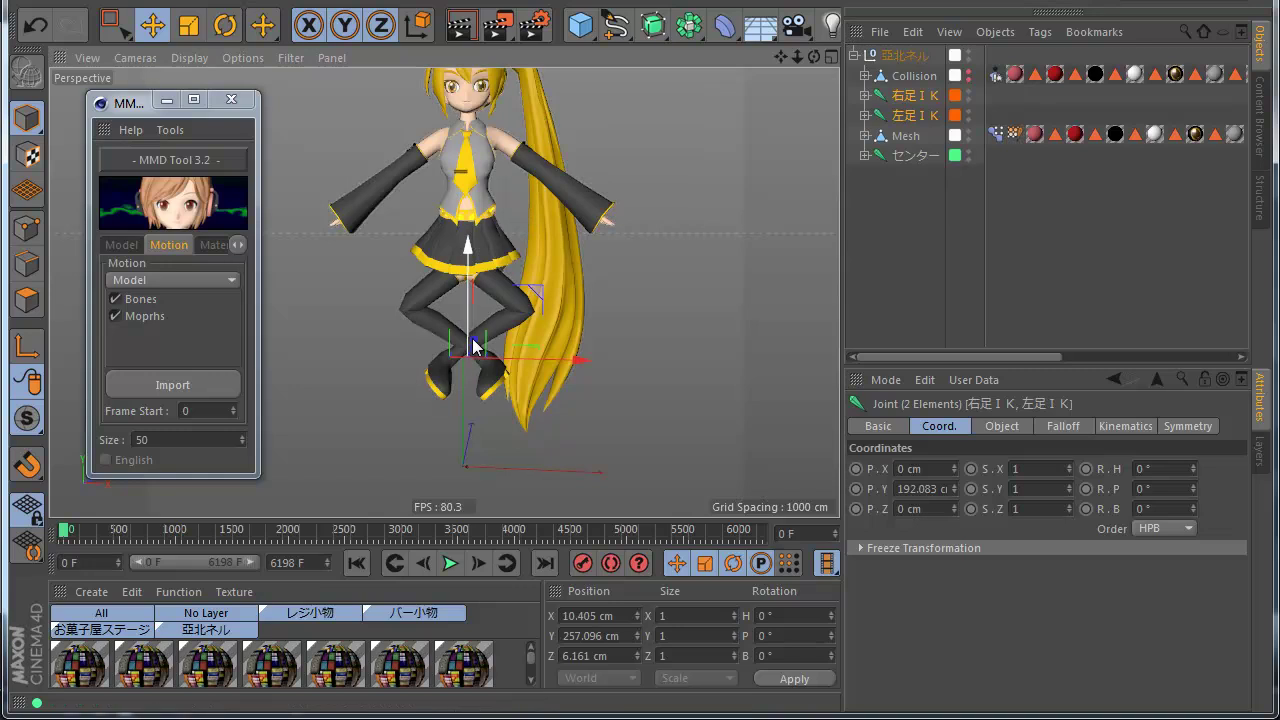
pyautogui.scroll(-3, 510, 332)
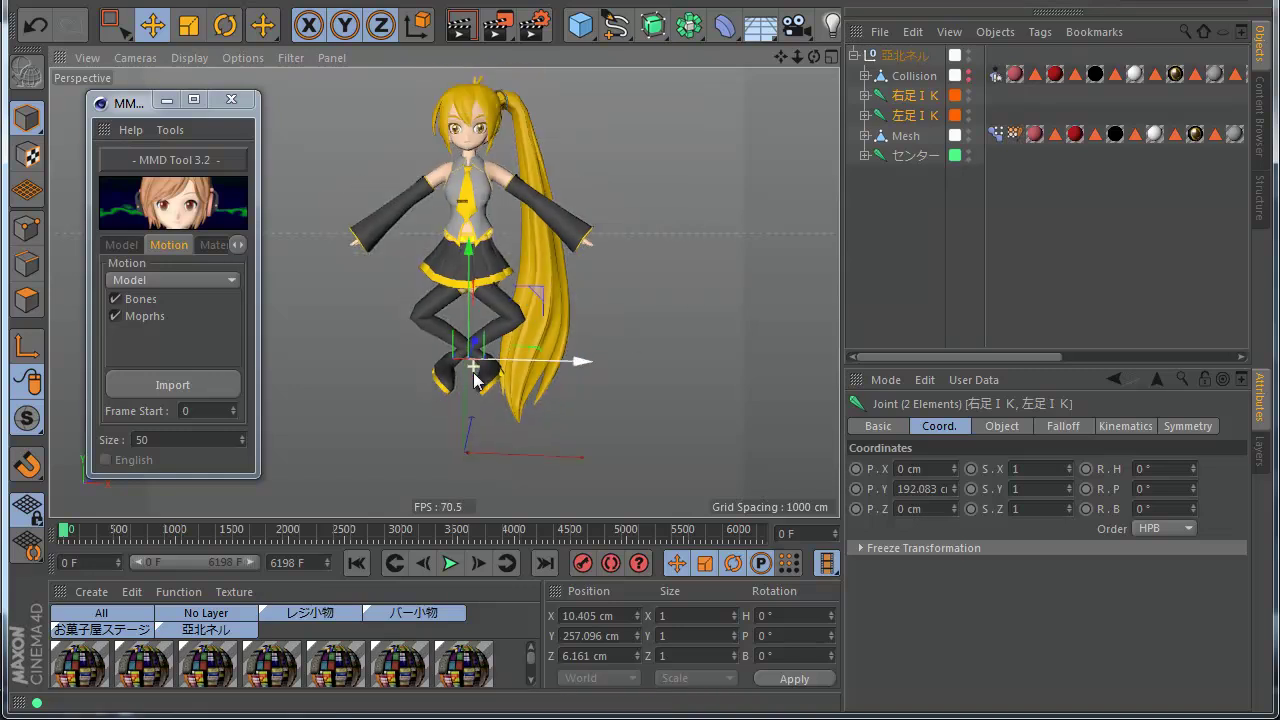
# - Unfold the model's whole hierarchy and set the Pole Vector Twist of the 右足 joint's IK tag to 75°
pyautogui.rightClick(907, 70)
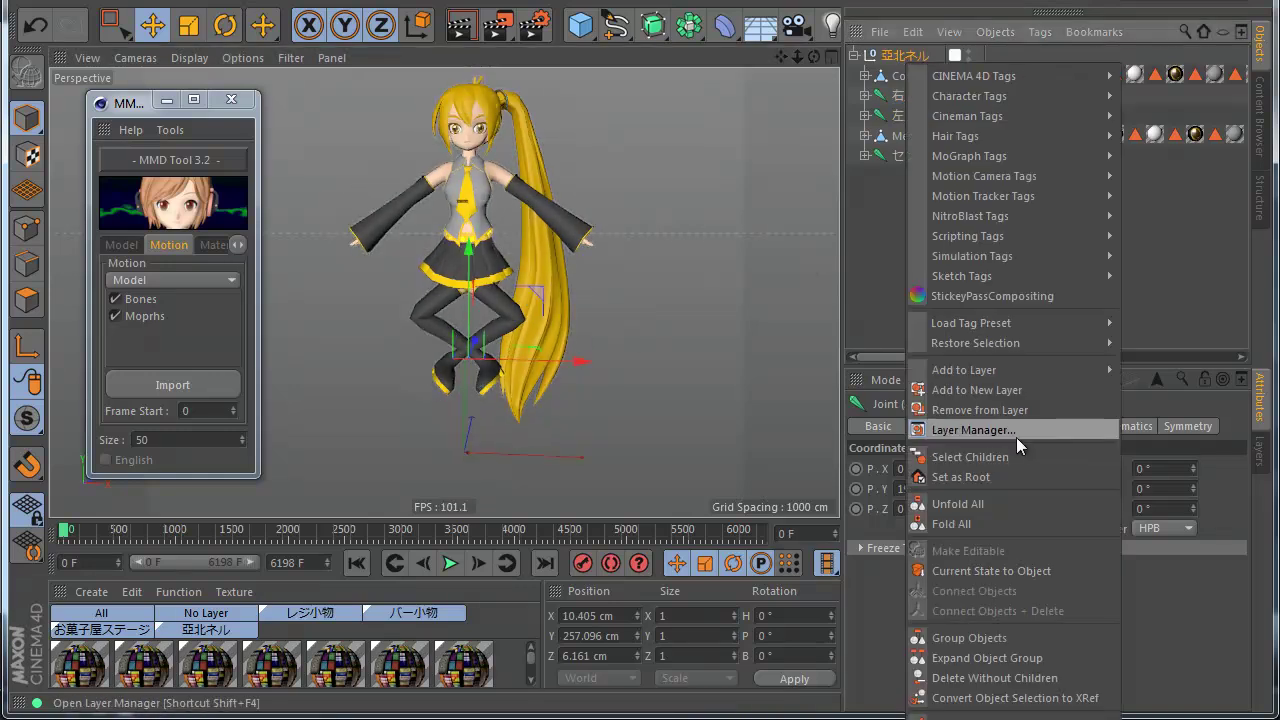
pyautogui.click(984, 505)
pyautogui.scroll(-5, 997, 256)
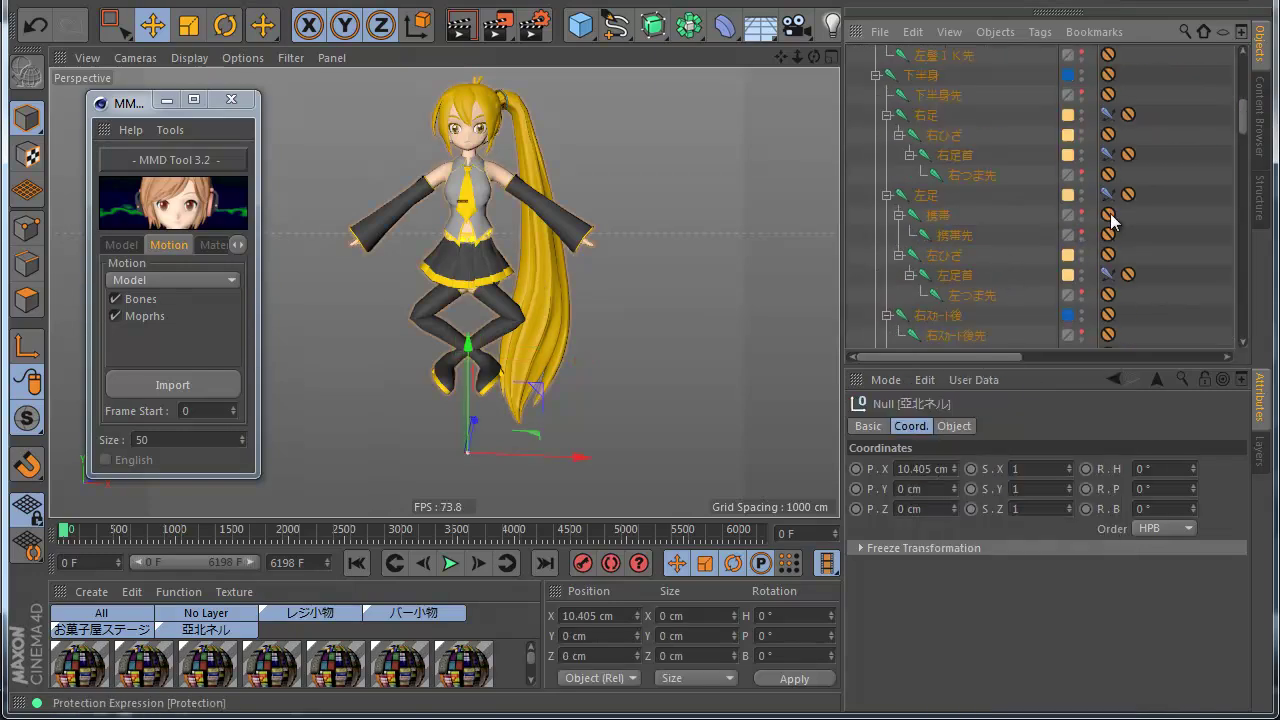
pyautogui.click(1107, 114)
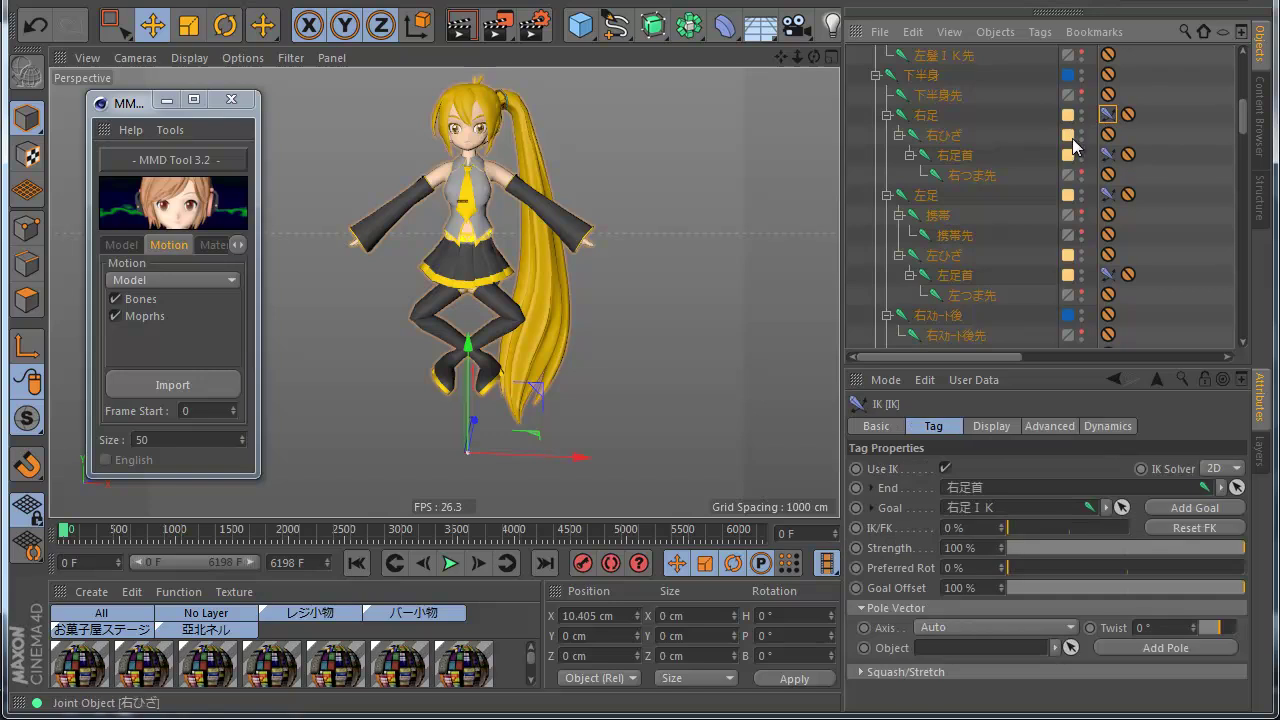
pyautogui.moveTo(1198, 628); pyautogui.dragTo(1203, 638)
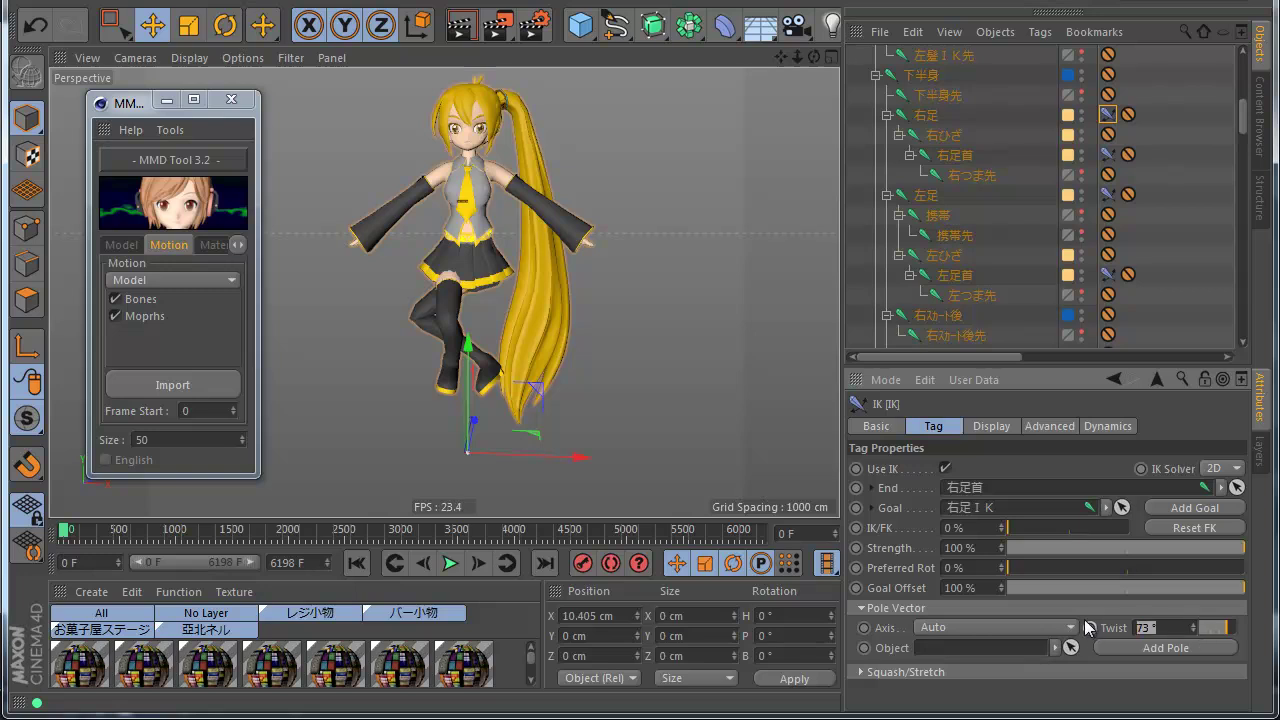
pyautogui.press('Return')
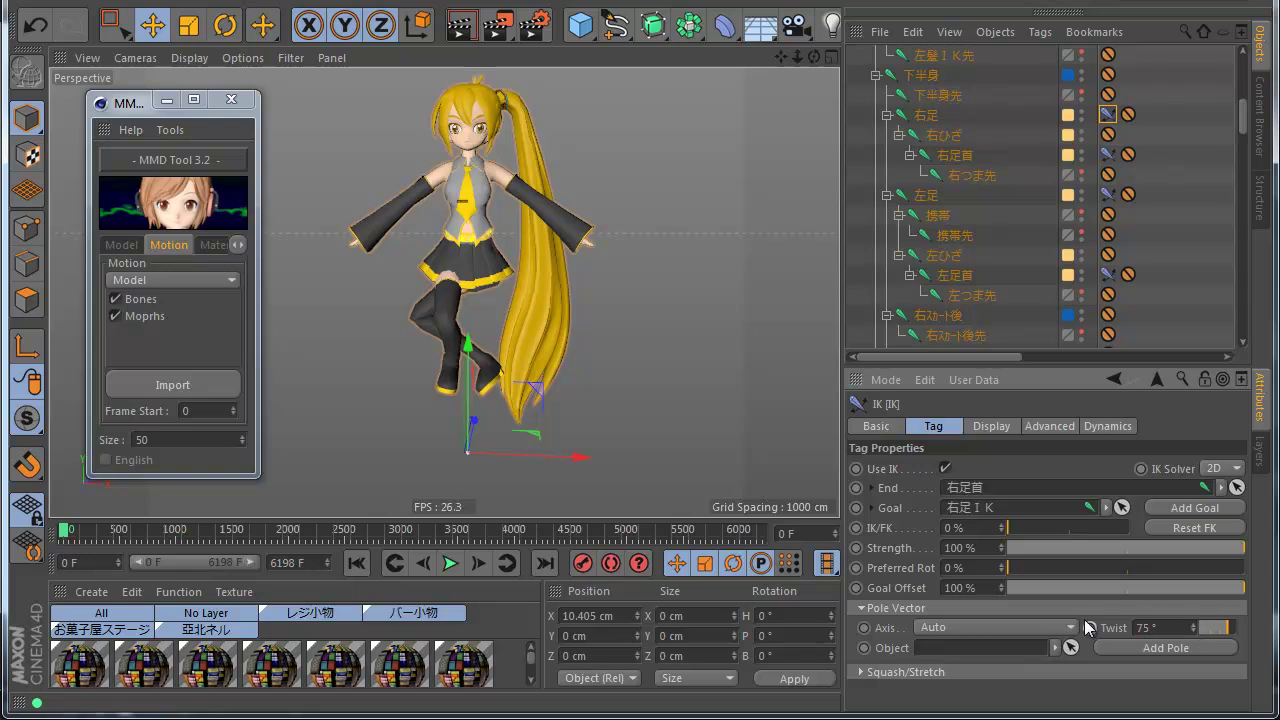
# - Set the Pole Vector Twist of the 左足 joint's IK tag to -75°
pyautogui.click(1108, 194)
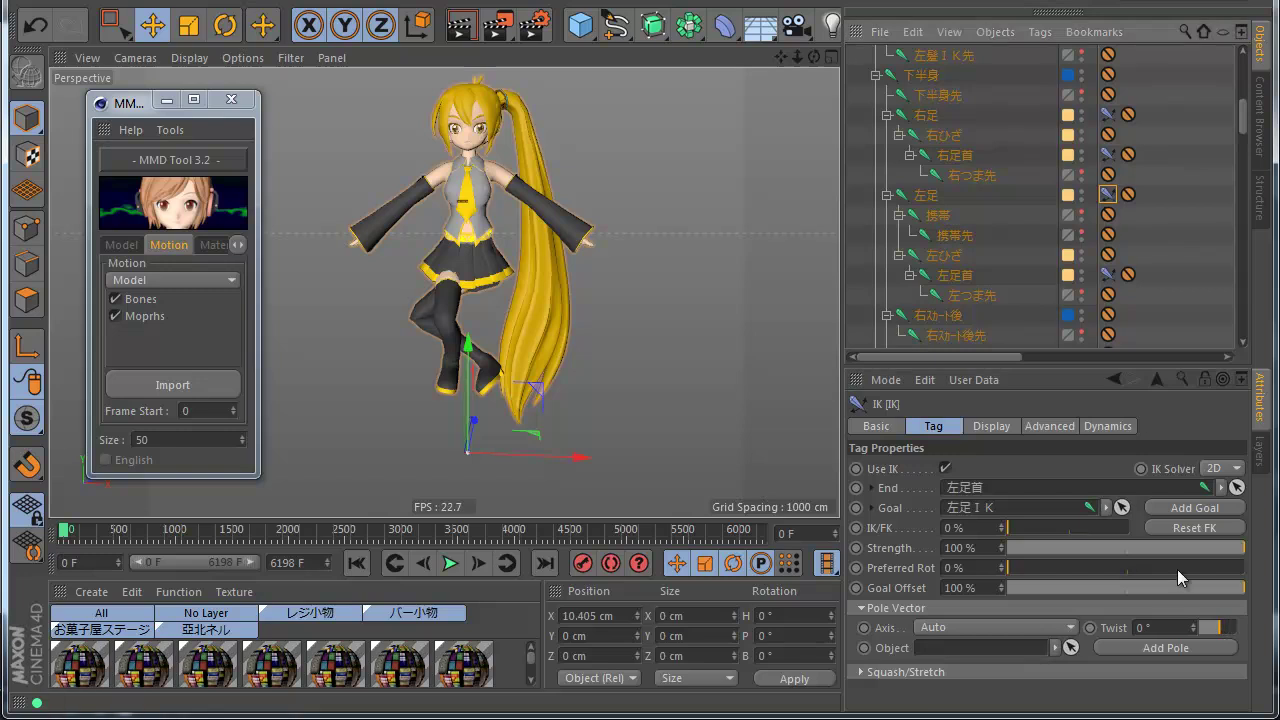
pyautogui.click(1163, 627)
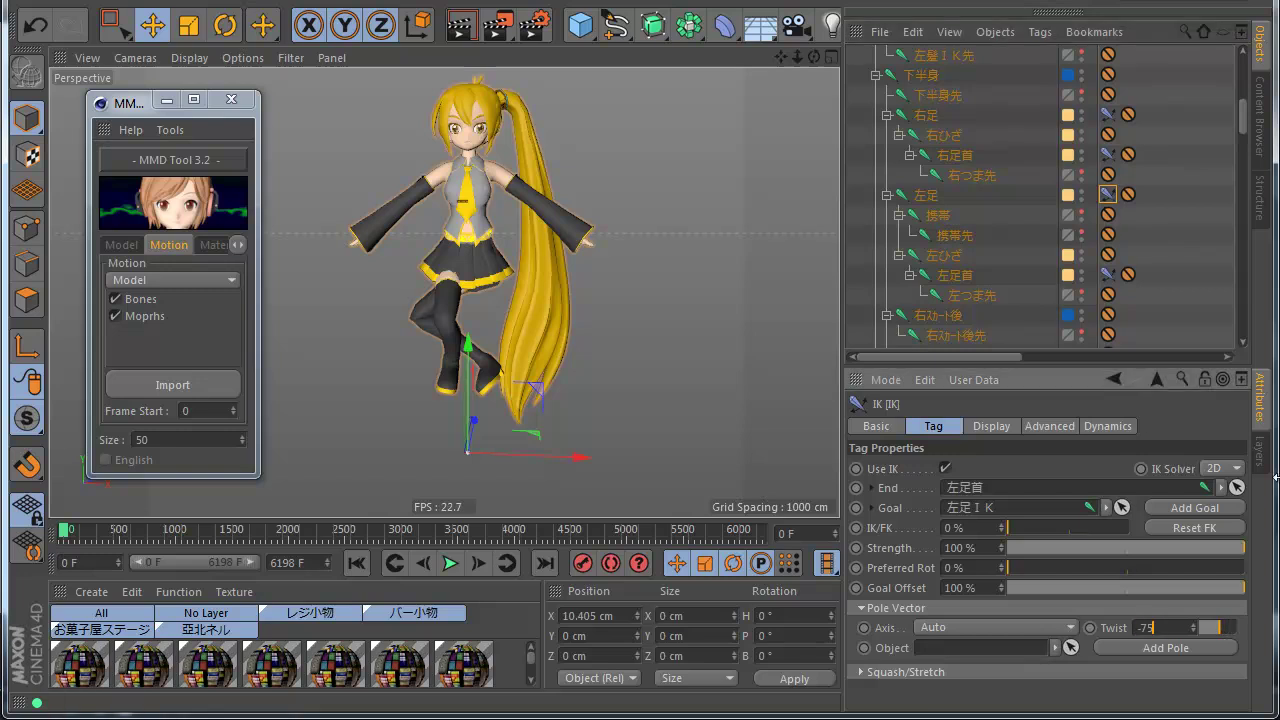
pyautogui.press('Return')
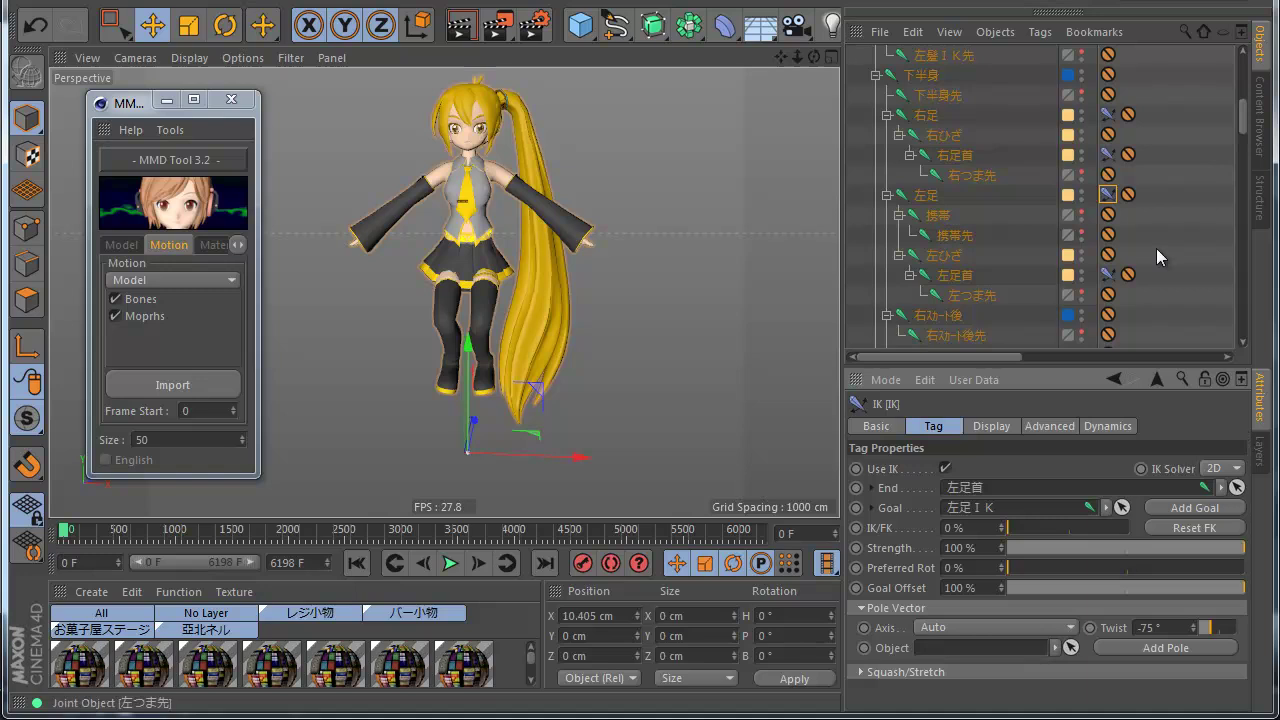
# - Select the 右足ＩＫ and 左足ＩＫ joints together and set their Y position to 0 cm
pyautogui.scroll(6, 1030, 200)
pyautogui.click(925, 117)
pyautogui.keyDown('ctrl'); pyautogui.click(915, 196); pyautogui.keyUp('ctrl')
pyautogui.doubleClick(927, 488)
pyautogui.write('0')
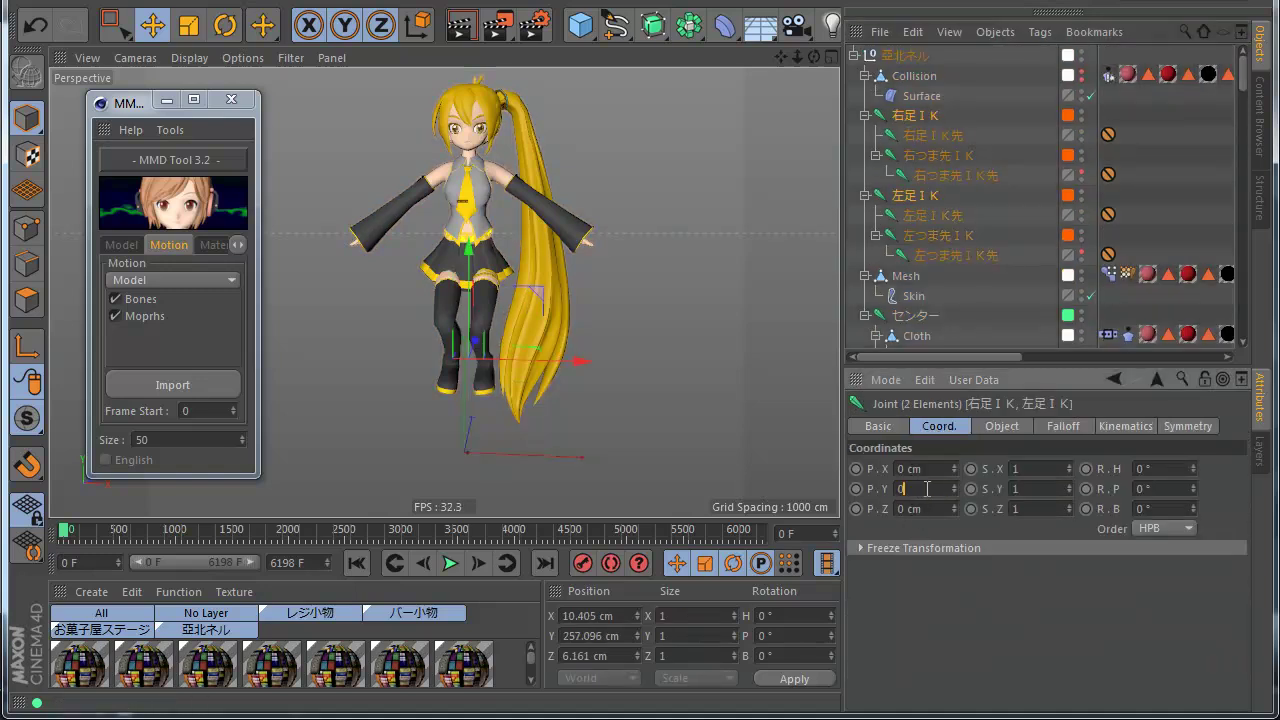
pyautogui.press('Return')
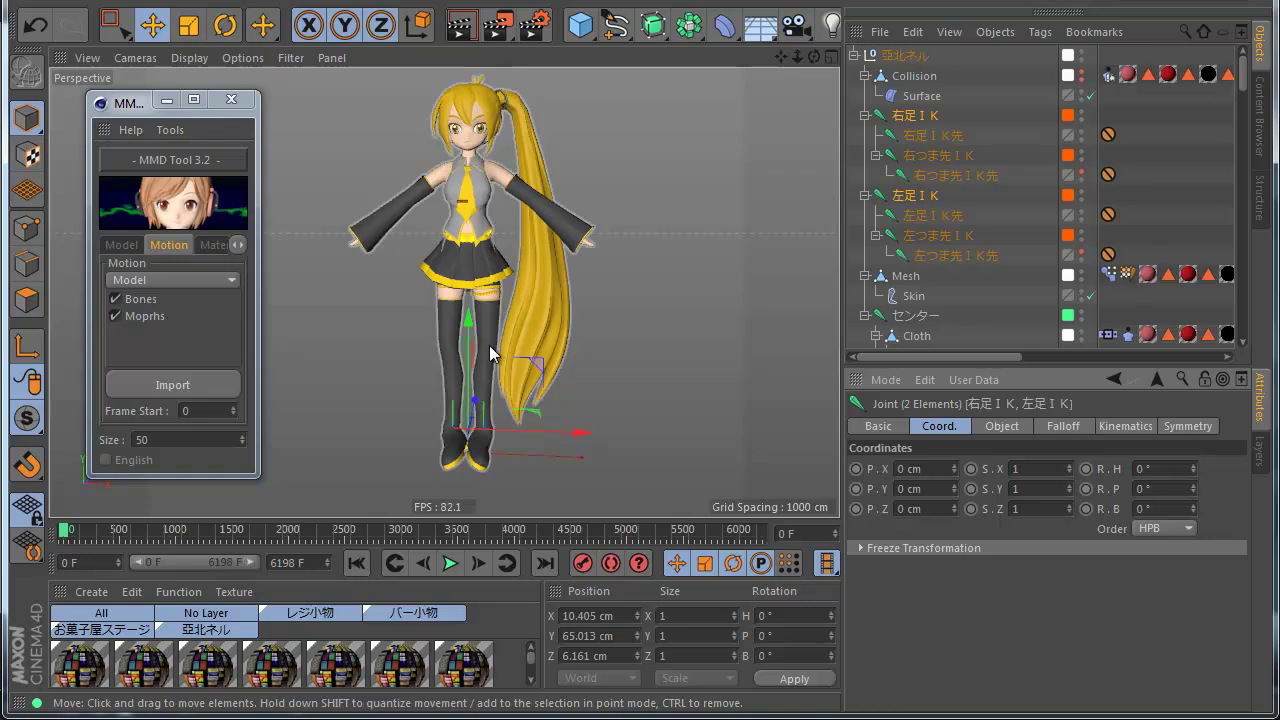
# - Set the bind pose in the Mesh object's Weight tag and clear the selection
pyautogui.click(1127, 274)
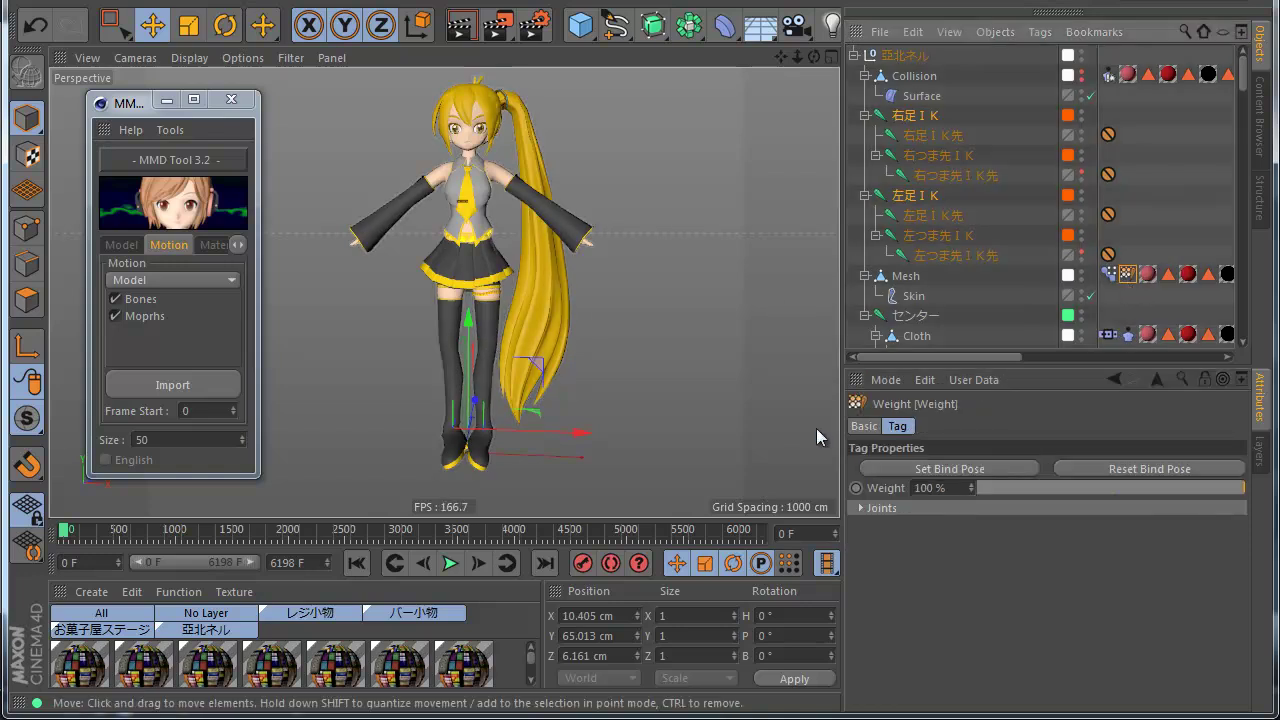
pyautogui.click(950, 470)
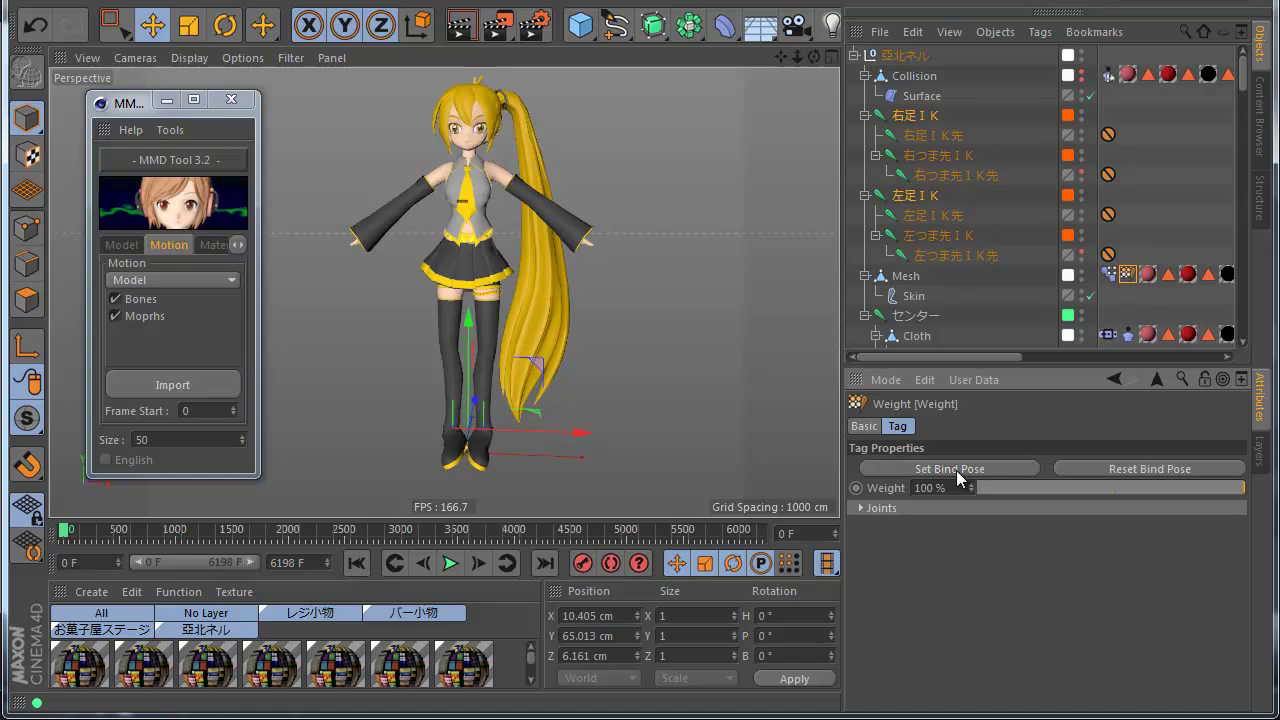
pyautogui.scroll(-4, 477, 326)
pyautogui.scroll(2, 477, 322)
pyautogui.click(1147, 198)
pyautogui.click(1146, 193)
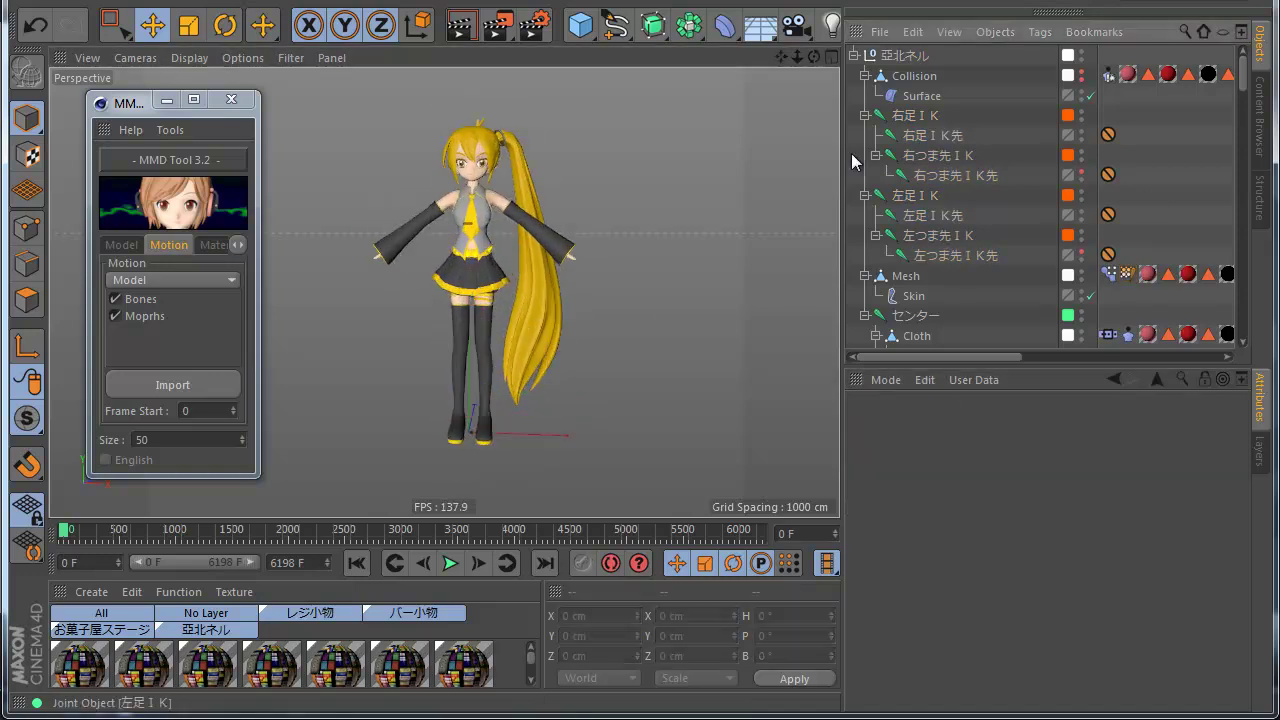
# - Fold the 右足ＩＫ, 左足ＩＫ and センター branches of the model's hierarchy
pyautogui.click(865, 115)
pyautogui.click(865, 135)
pyautogui.click(865, 195)
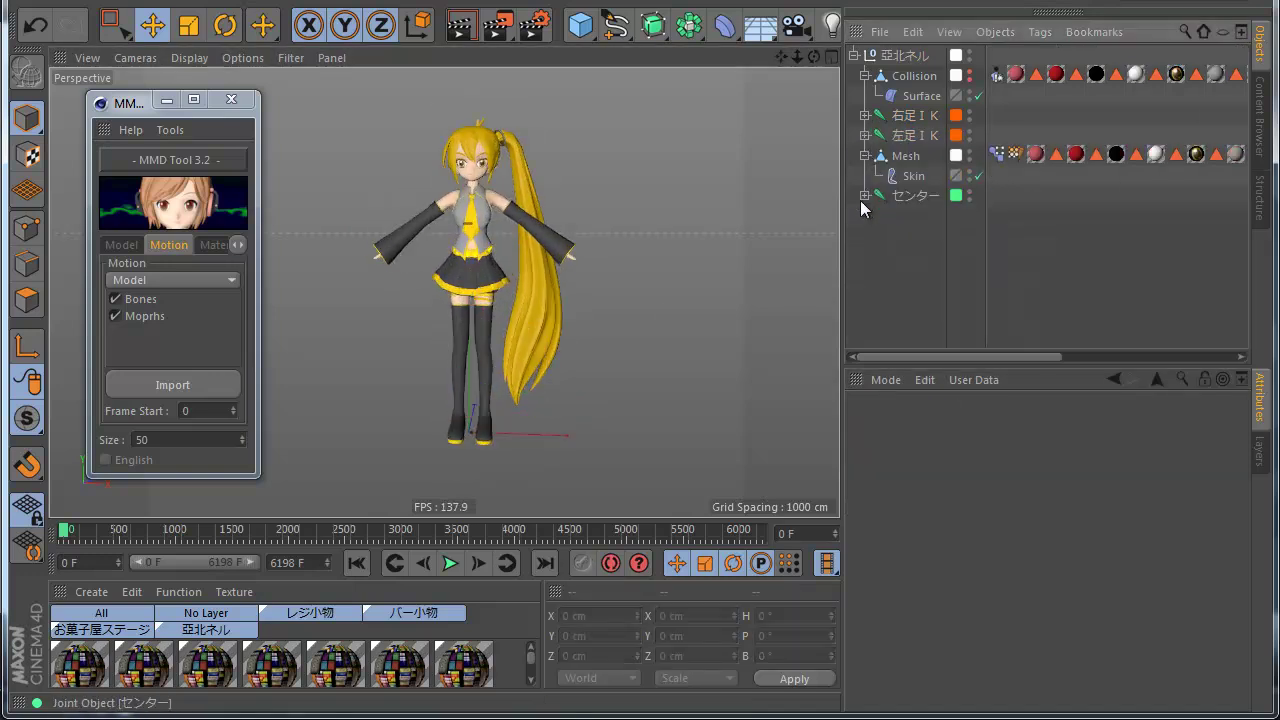
pyautogui.scroll(-2, 524, 389)
pyautogui.scroll(2, 466, 325)
pyautogui.scroll(2, 472, 370)
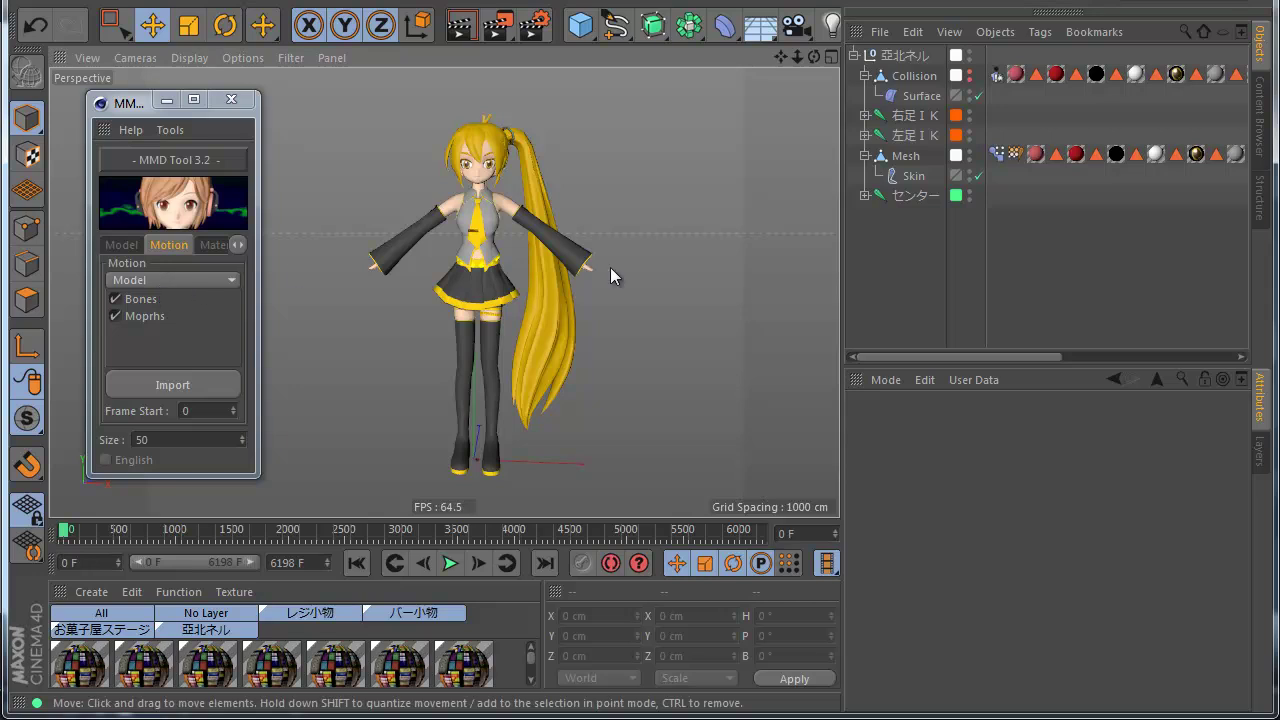
# - Unfold the センター branch and turn off the Cloth Engine in the Cloth object's cloth tag
pyautogui.click(864, 156)
pyautogui.click(864, 176)
pyautogui.click(1038, 195)
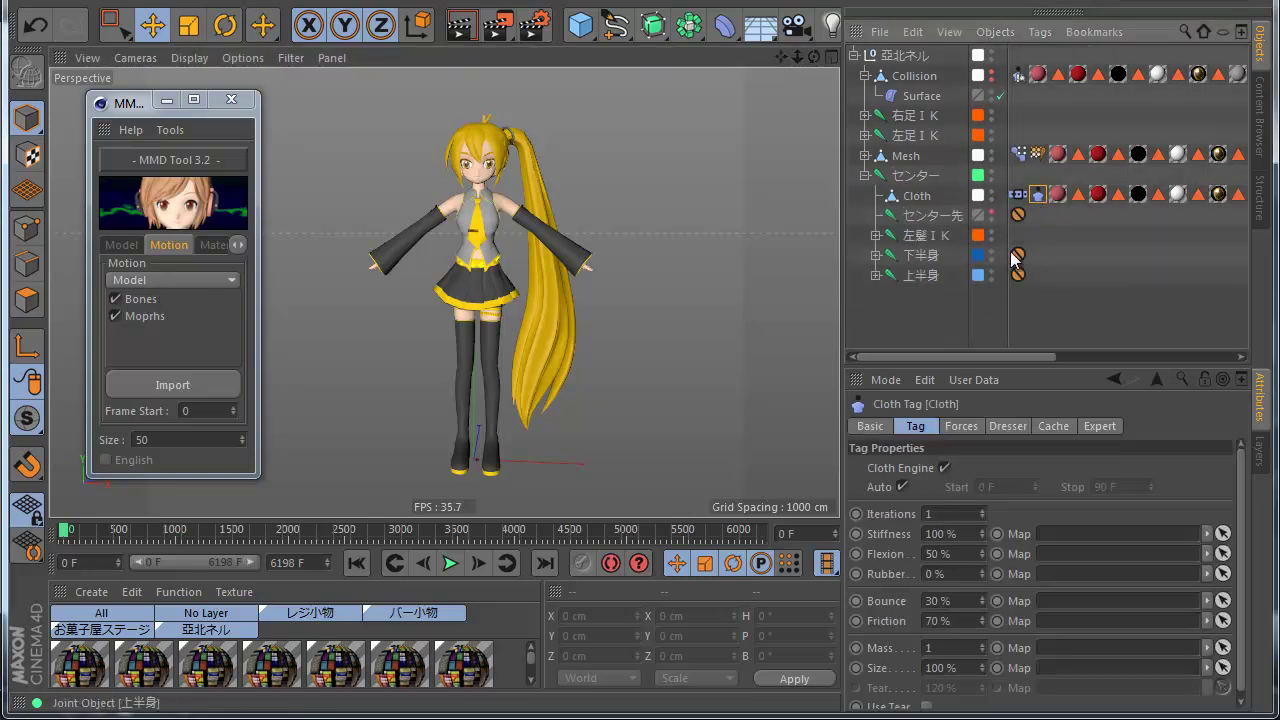
pyautogui.click(943, 468)
# - Select the 亞北ネル root object and import Character Motion.vmd onto it as model motion
pyautogui.scroll(-3, 572, 324)
pyautogui.click(897, 56)
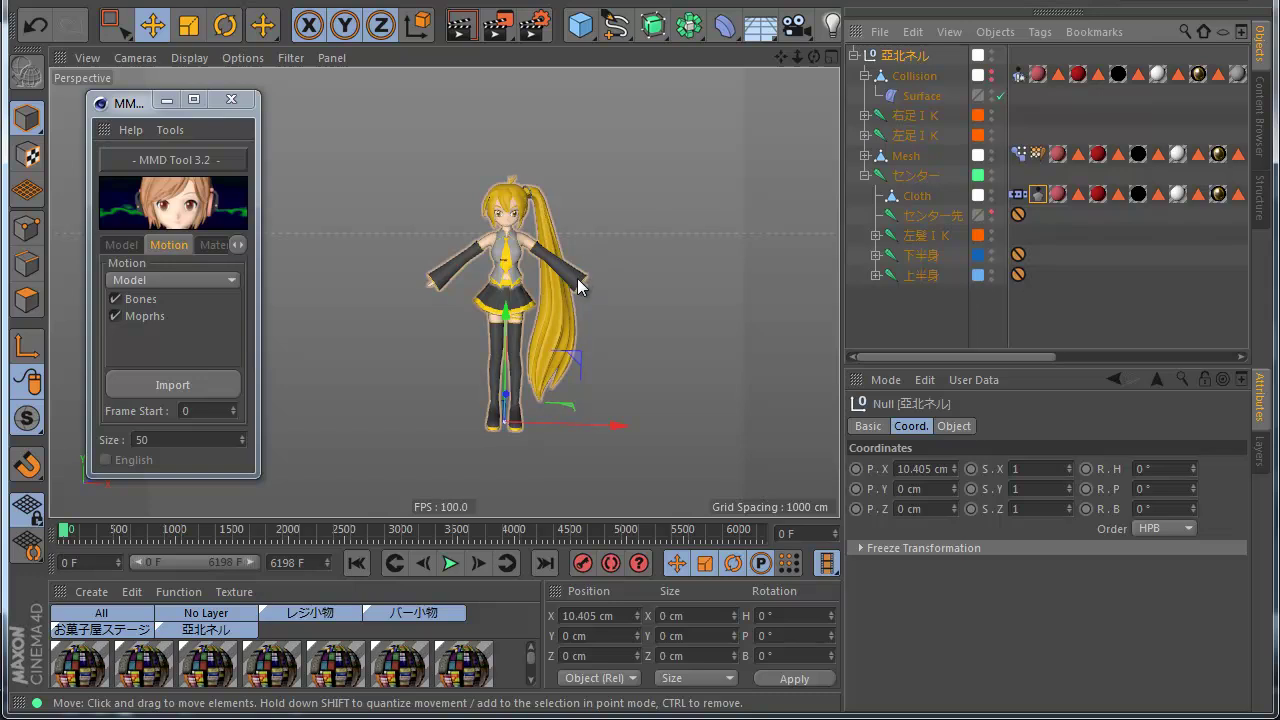
pyautogui.click(187, 390)
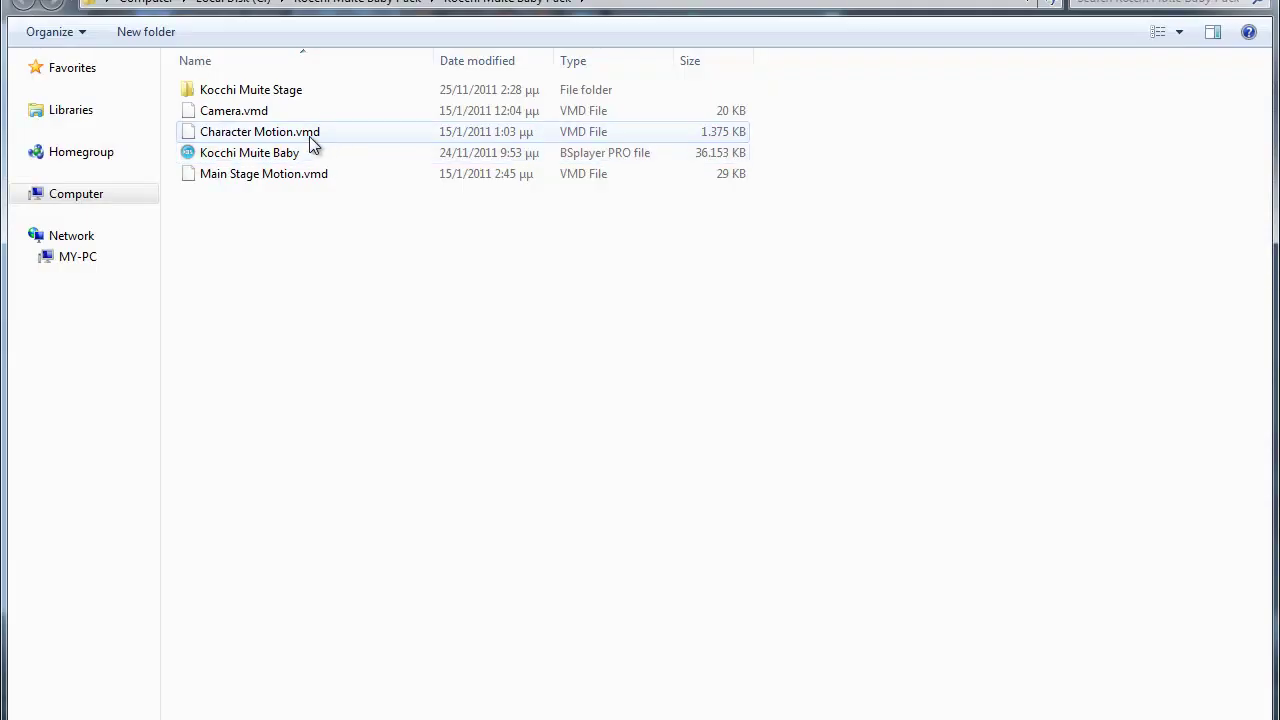
pyautogui.doubleClick(312, 145)
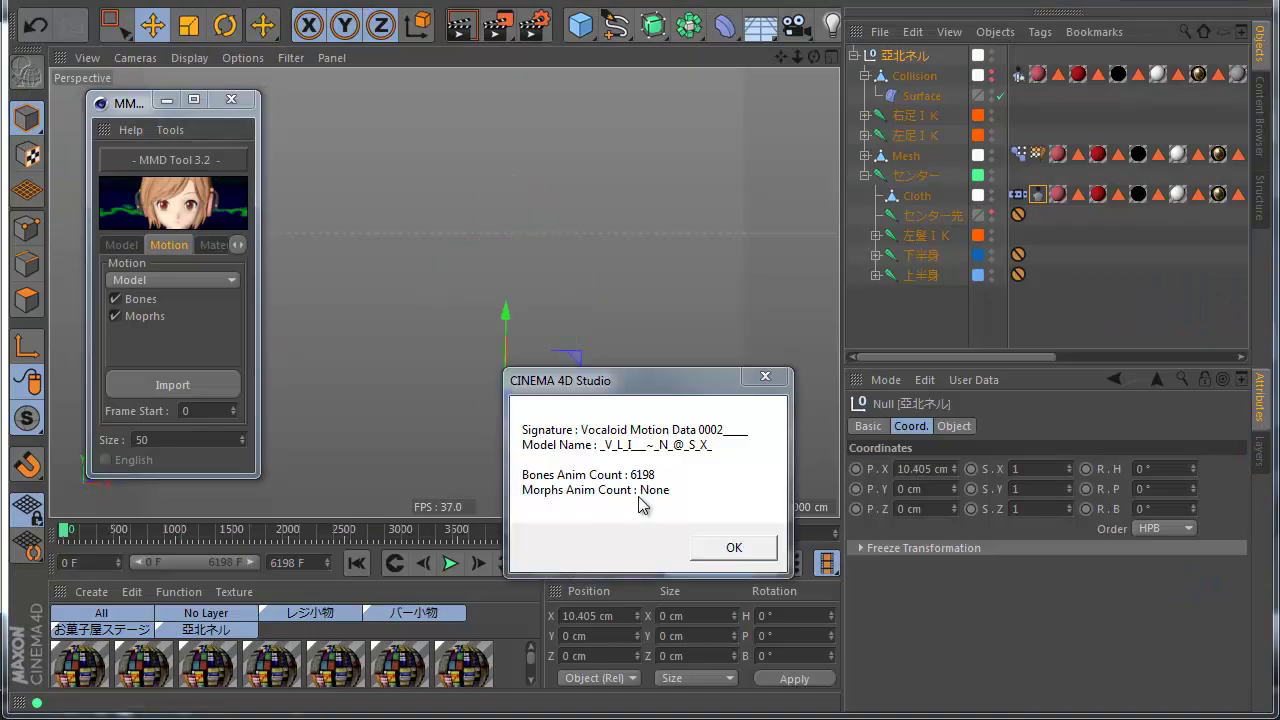
pyautogui.click(734, 548)
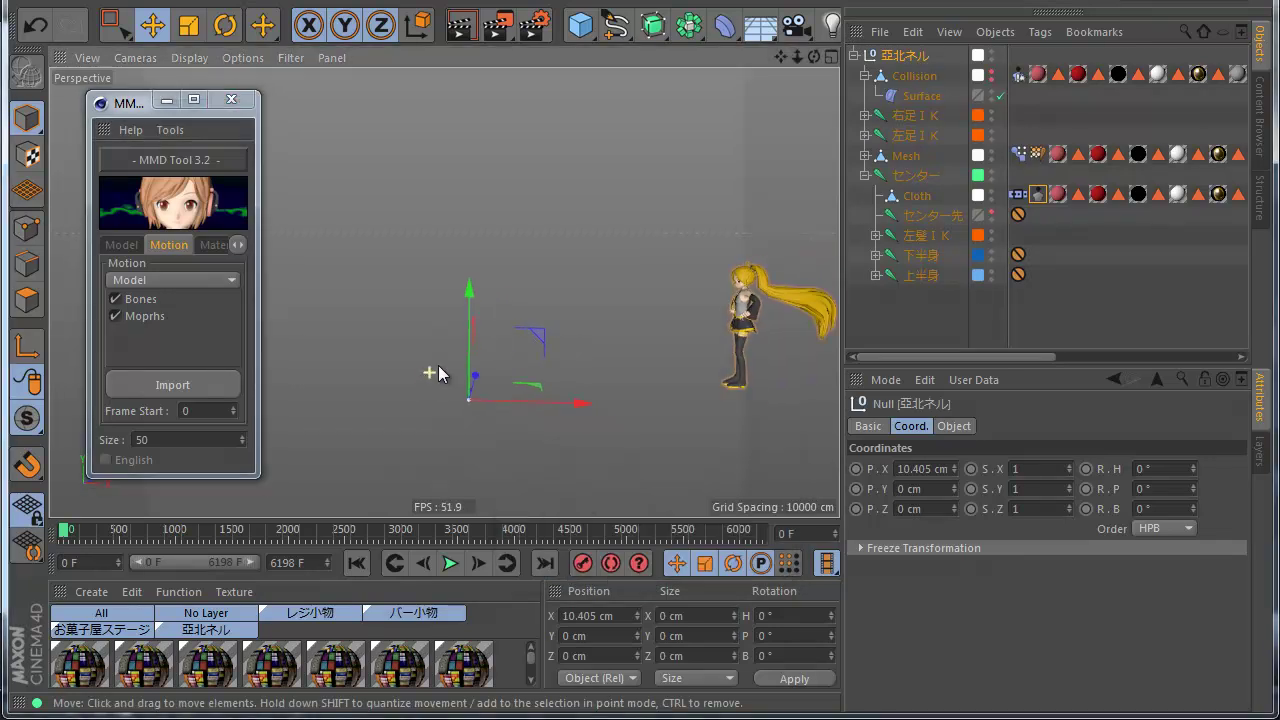
# - Set the Init State of the Cloth object's cloth tag to the model's starting pose
pyautogui.scroll(3, 782, 317)
pyautogui.keyDown('alt'); pyautogui.moveTo(659, 405); pyautogui.dragTo(714, 441); pyautogui.keyUp('alt')
pyautogui.scroll(5, 603, 311)
pyautogui.scroll(-1, 576, 310)
pyautogui.click(1020, 194)
pyautogui.click(1004, 427)
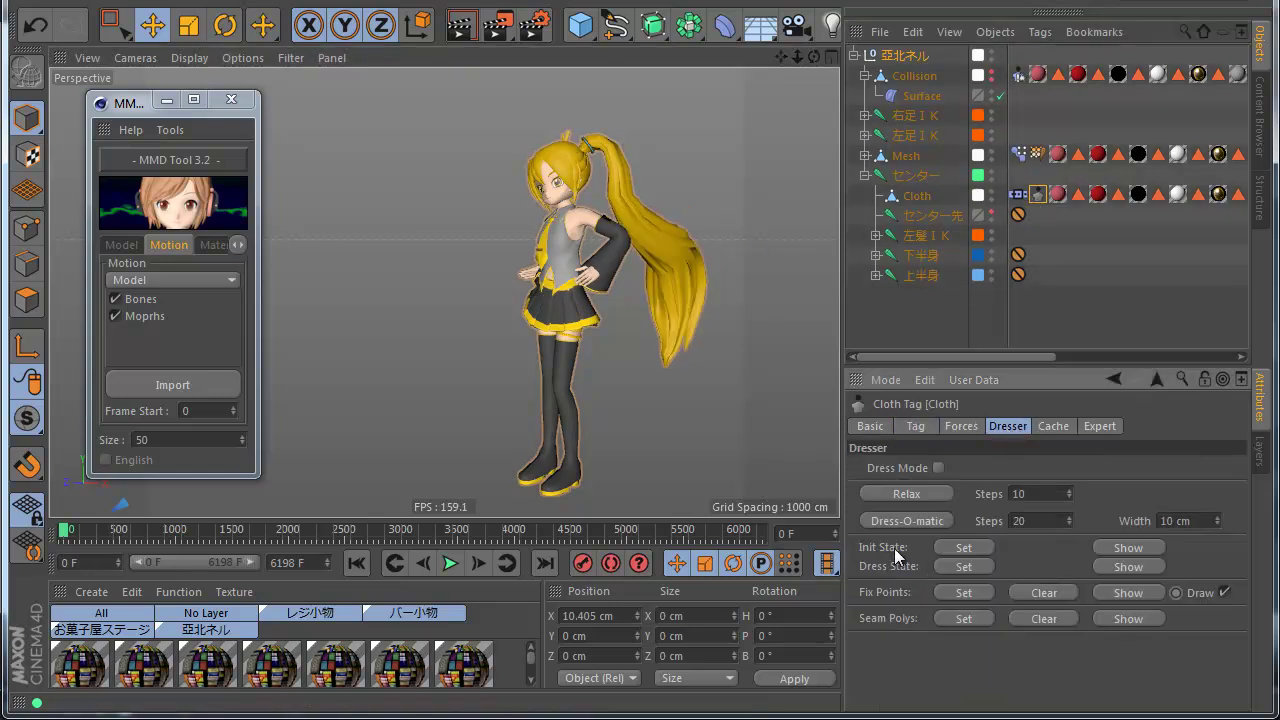
pyautogui.click(963, 550)
# - Turn the Cloth Engine back on in the cloth tag and clear the selection
pyautogui.click(962, 427)
pyautogui.click(920, 426)
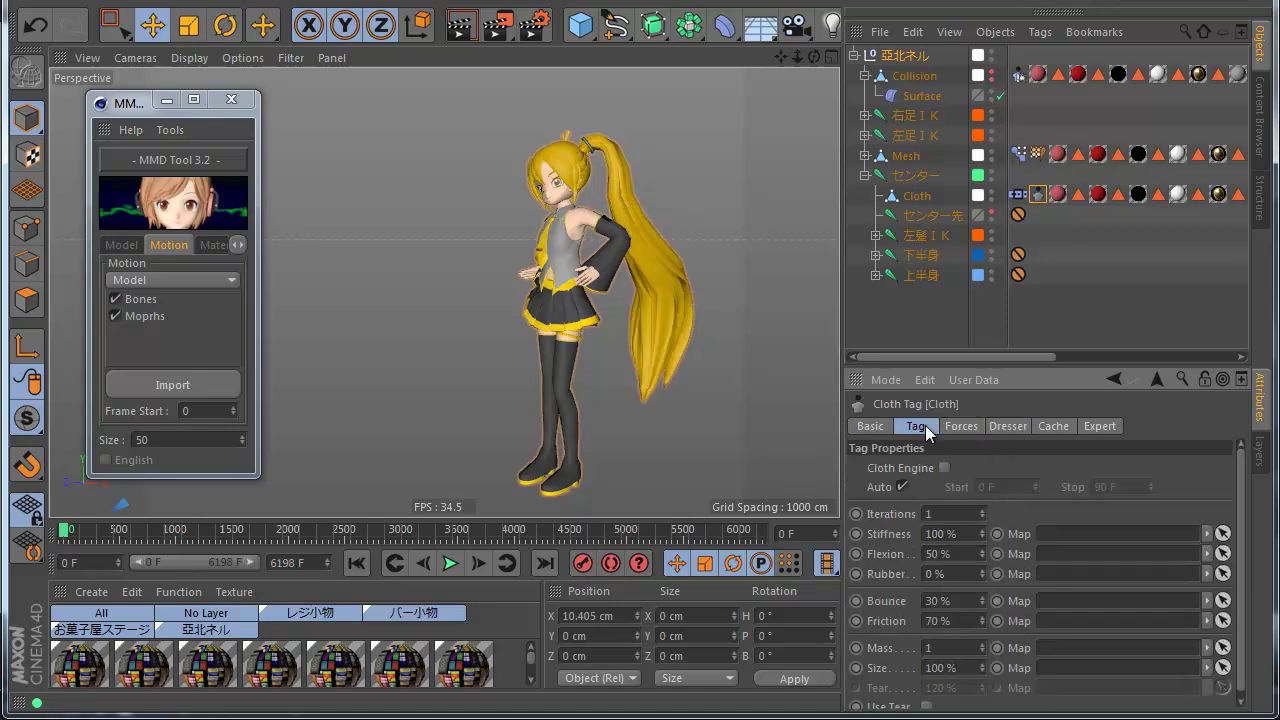
pyautogui.click(944, 468)
pyautogui.click(880, 330)
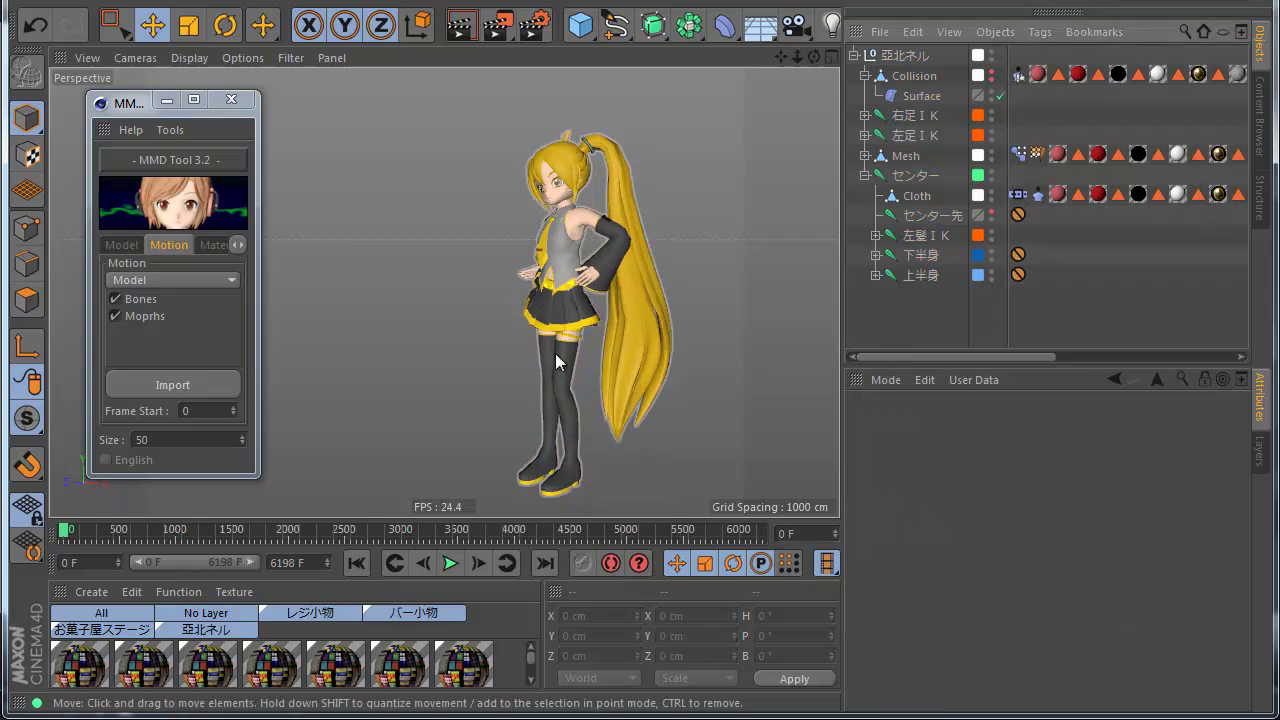
# - Play the animation and examine how the skirt cloth moves with the model
pyautogui.click(447, 556)
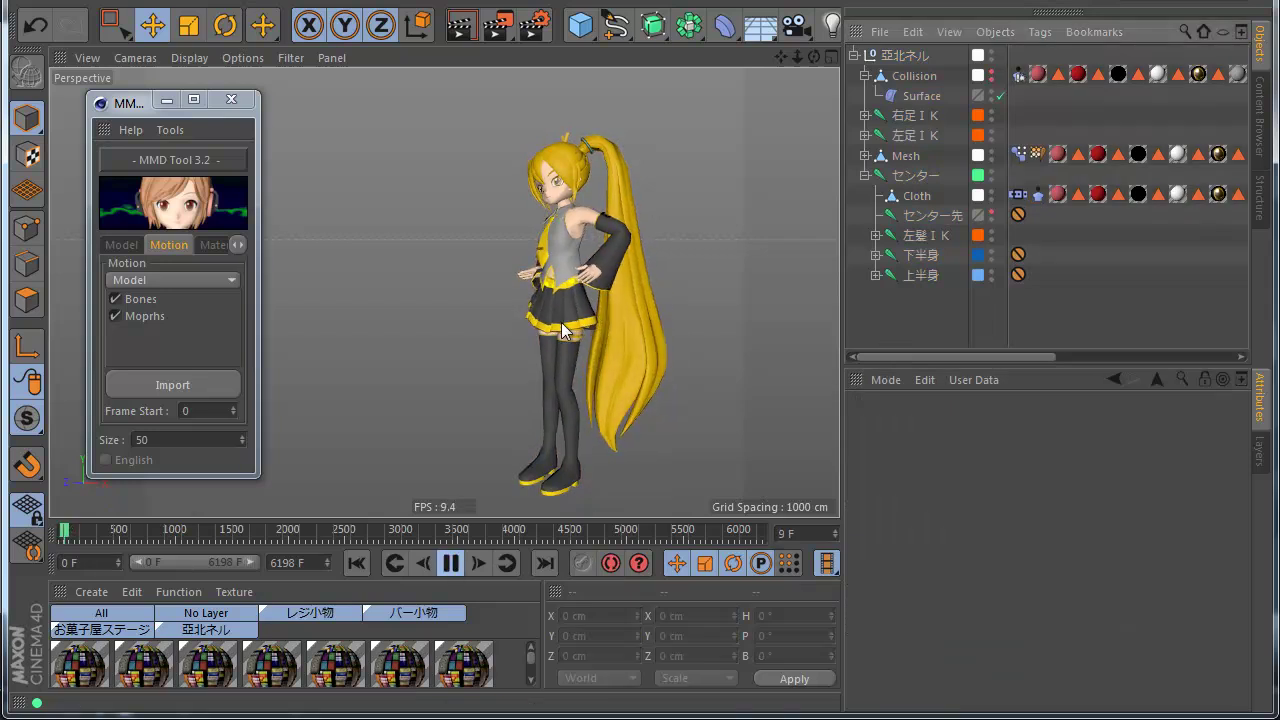
pyautogui.scroll(3, 561, 322)
pyautogui.scroll(-3, 579, 378)
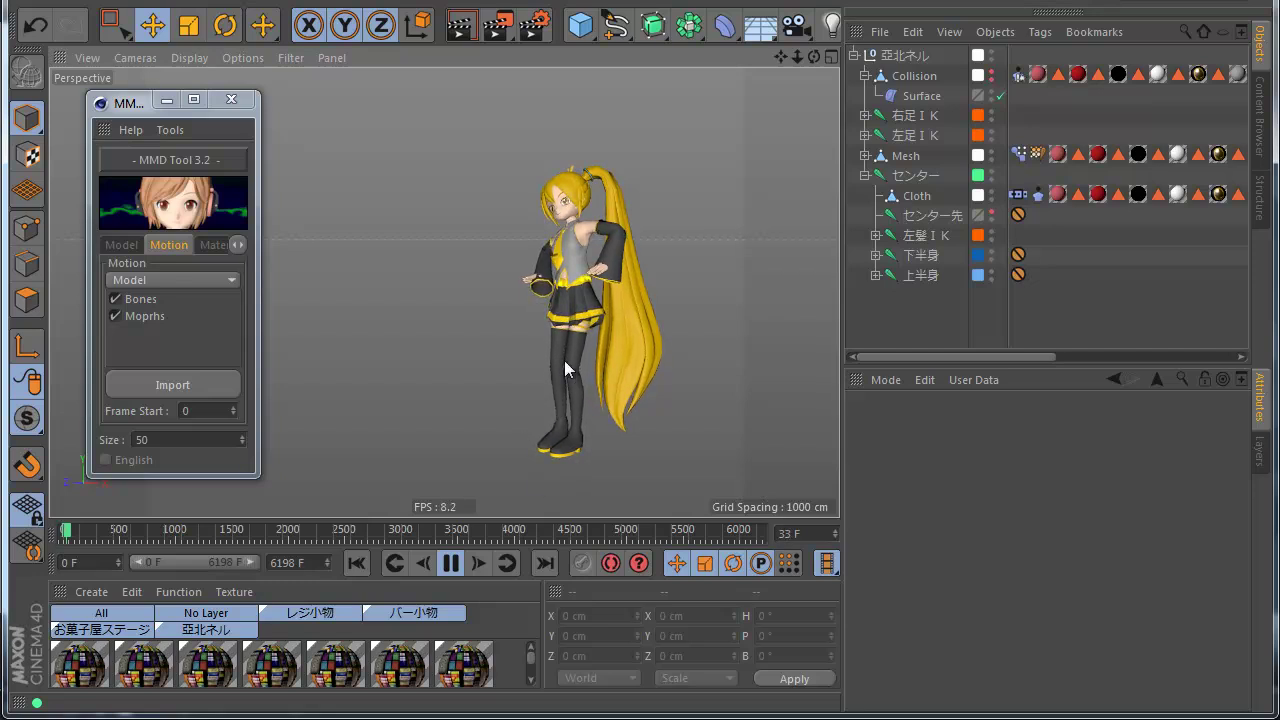
pyautogui.scroll(-2, 563, 369)
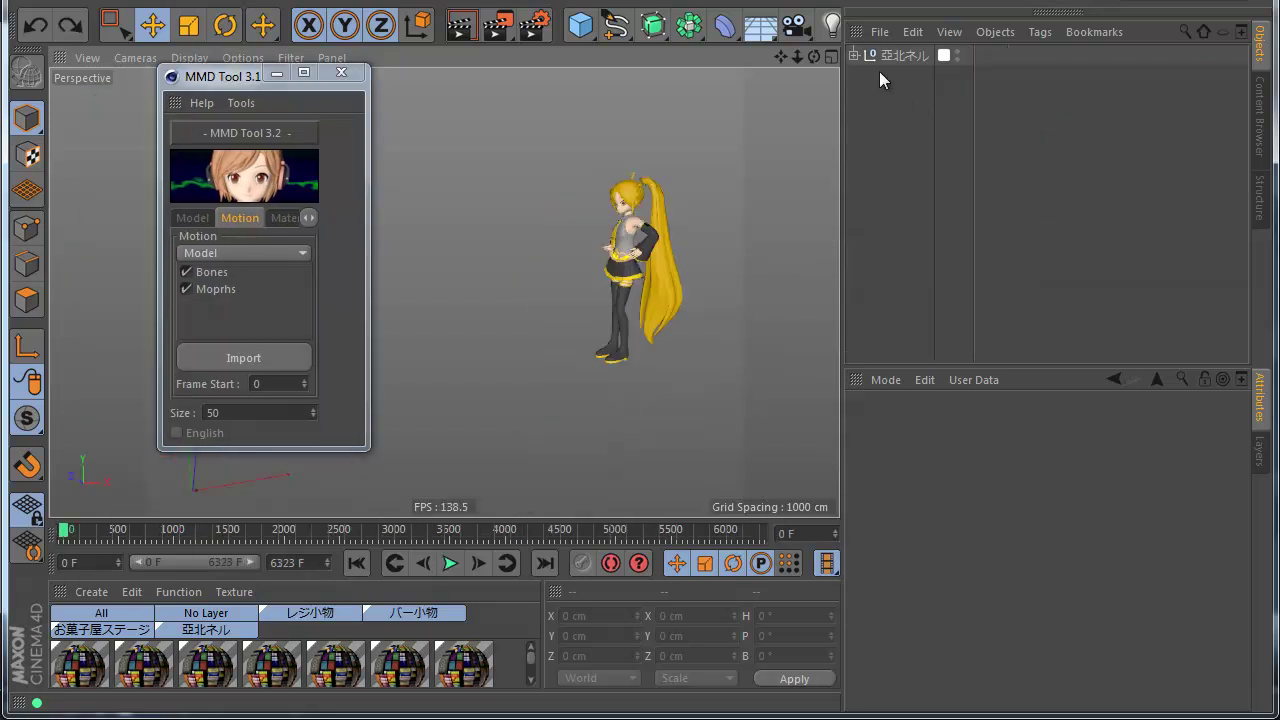
# - Unfold the 亞北ネル hierarchy and open the cache settings of the Cloth object's cloth tag
pyautogui.click(853, 56)
pyautogui.scroll(3, 681, 188)
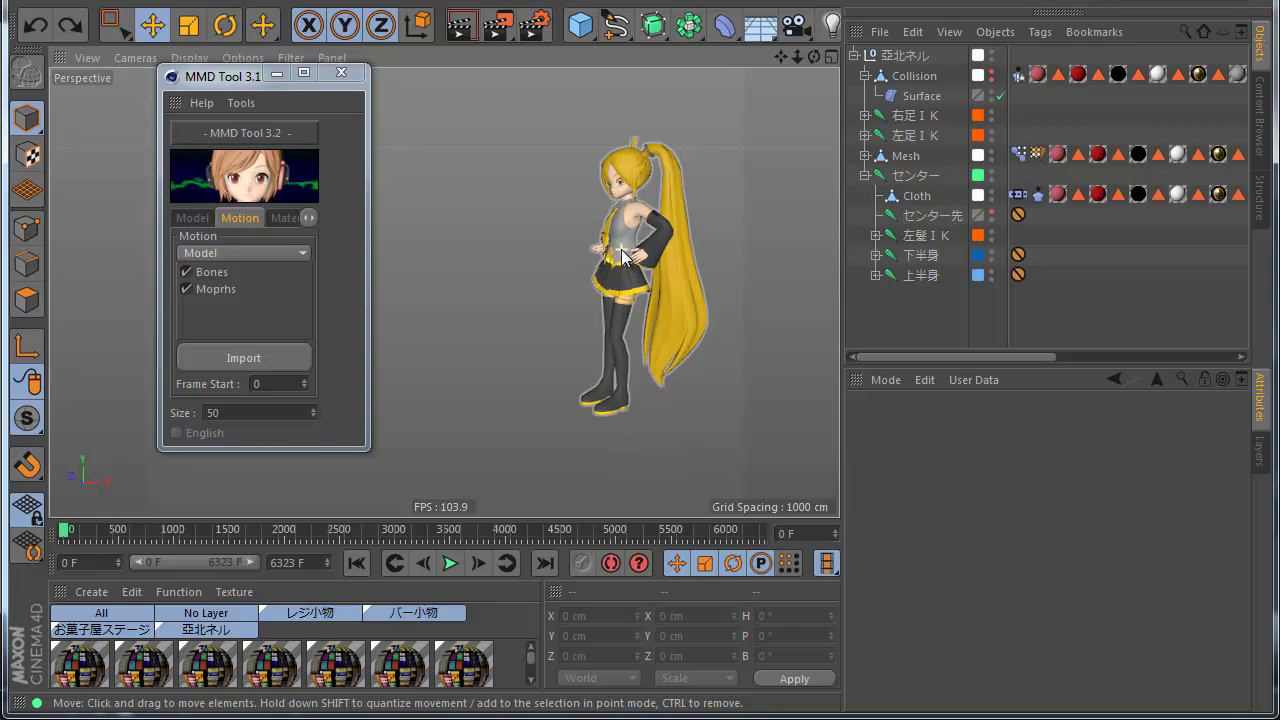
pyautogui.click(1037, 194)
pyautogui.click(1058, 426)
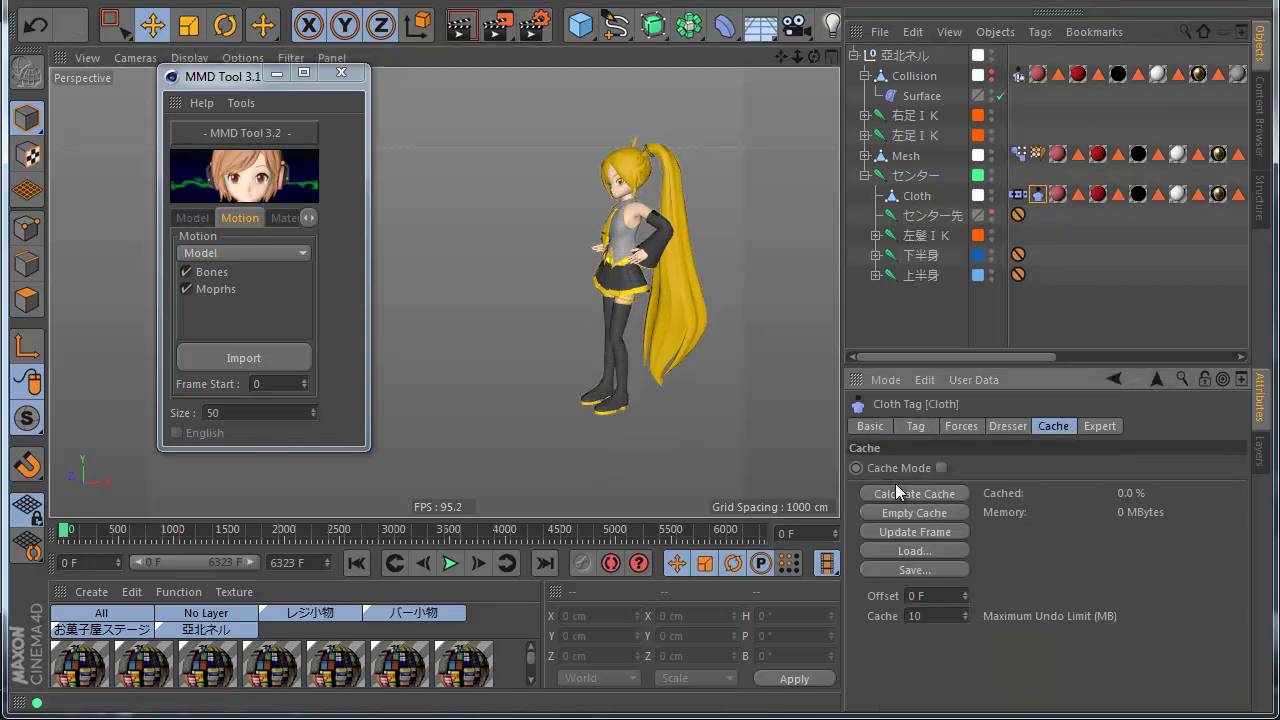
pyautogui.click(925, 488)
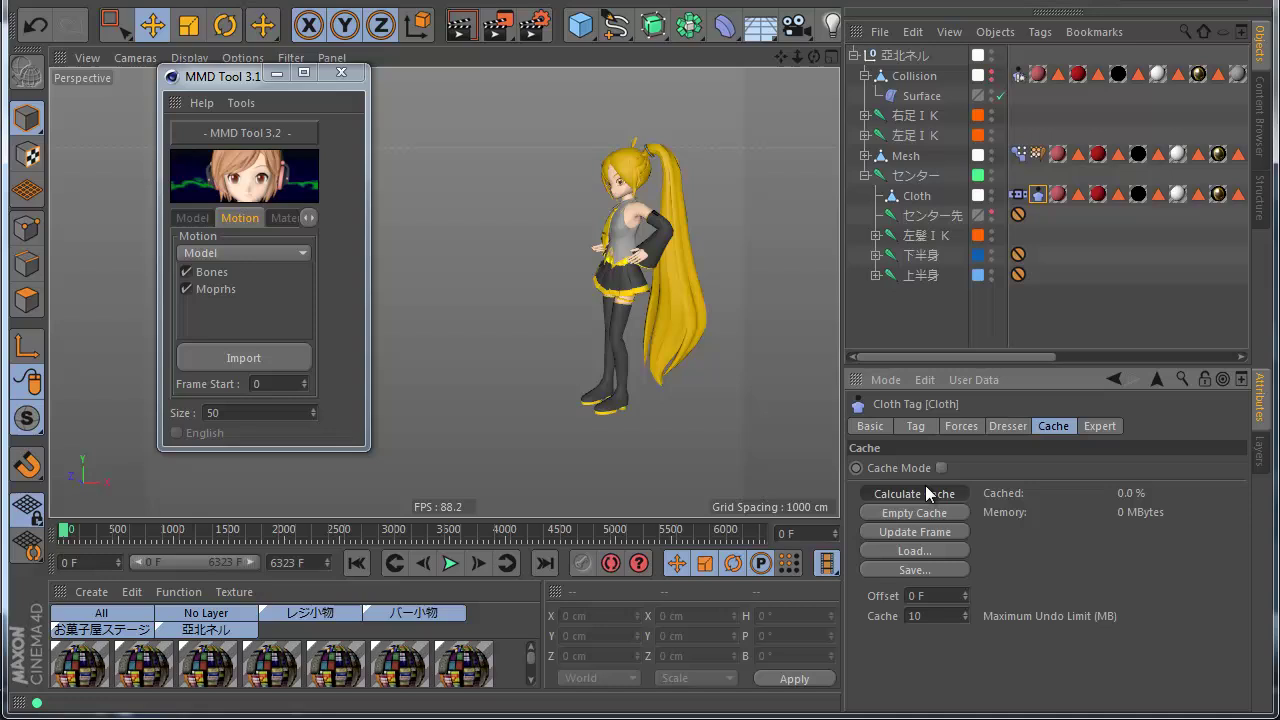
pyautogui.click(1097, 427)
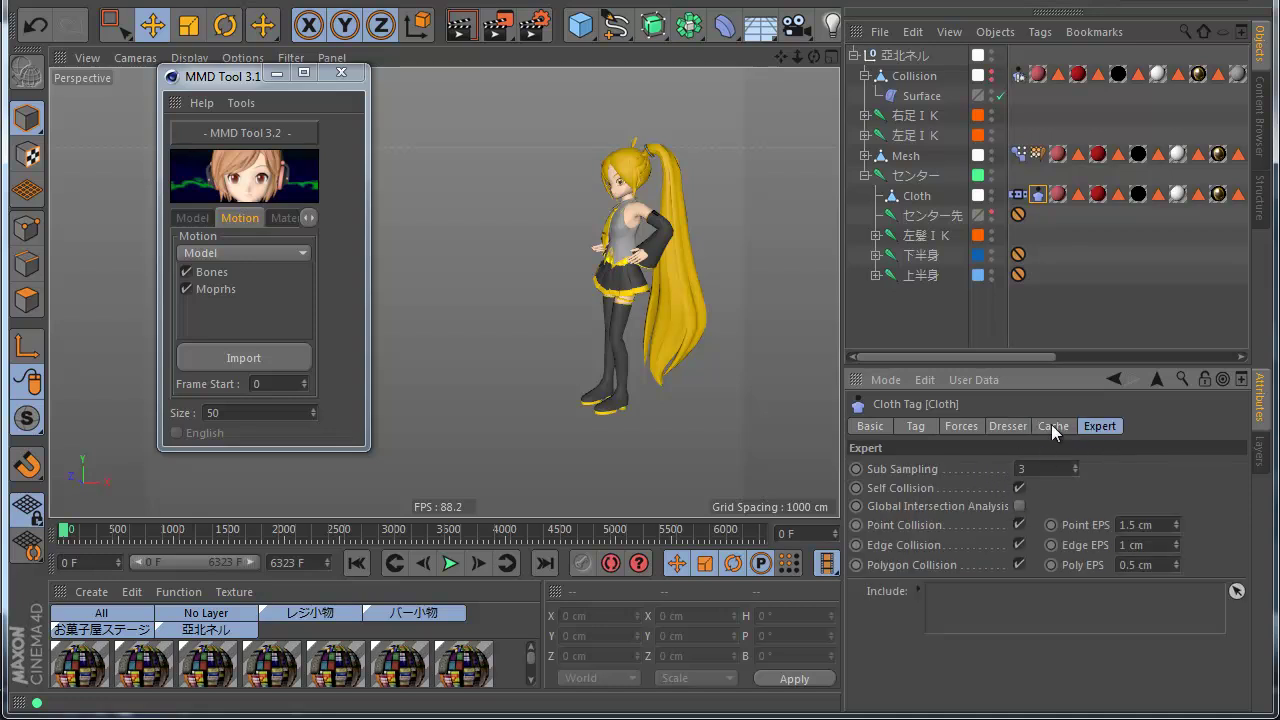
pyautogui.click(1051, 424)
pyautogui.click(941, 489)
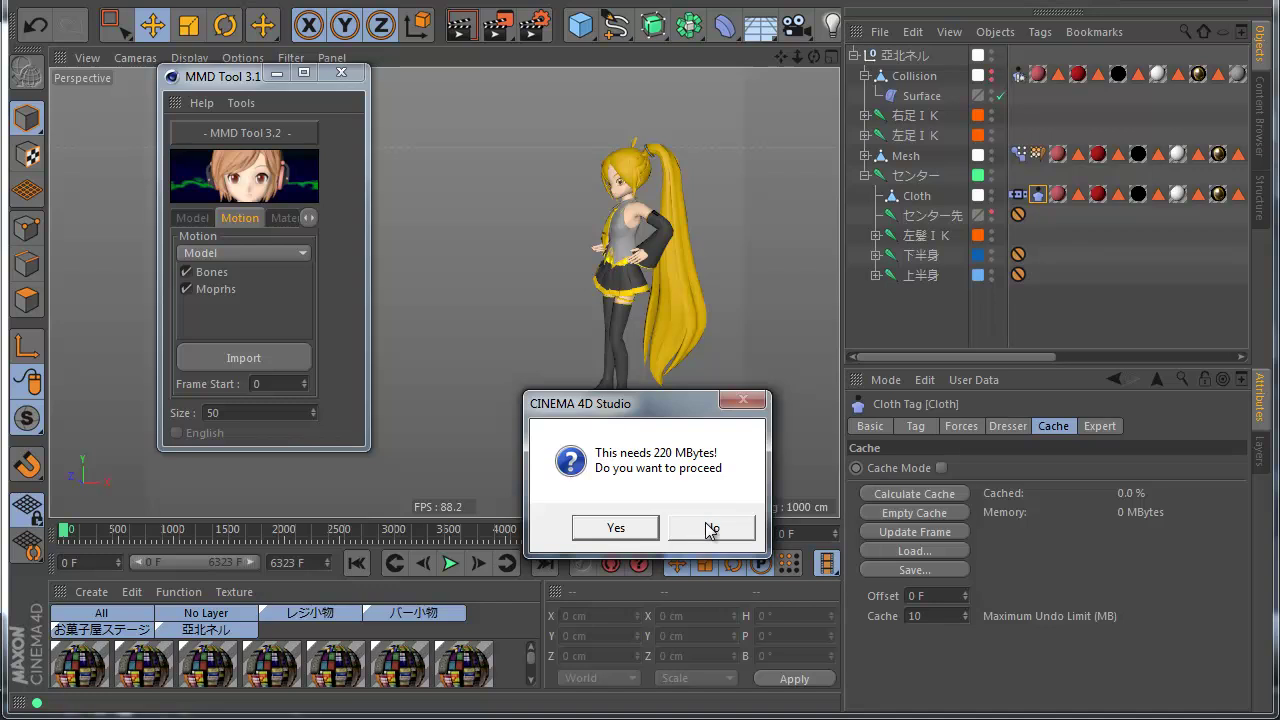
pyautogui.click(710, 528)
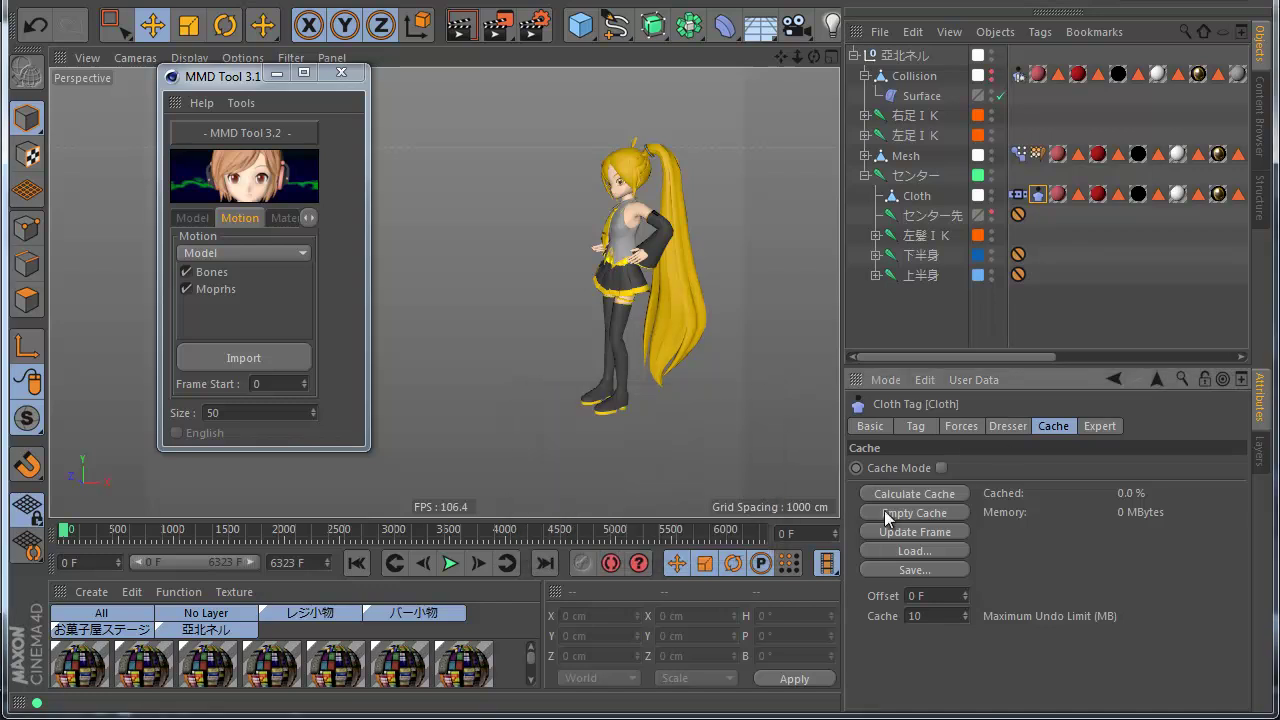
# - Calculate the skirt's cloth cache, accepting the memory use, and stop the calculation after the first frames
pyautogui.click(944, 495)
pyautogui.click(618, 527)
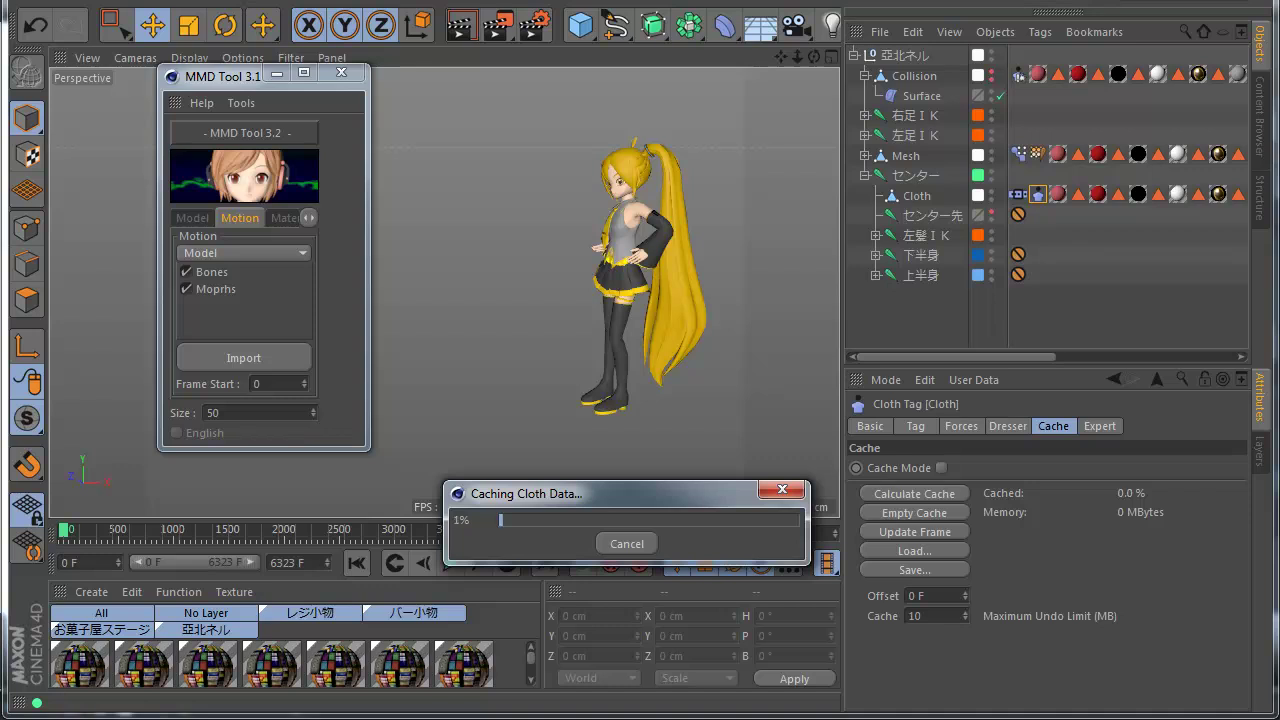
pyautogui.press('Escape')
# - Play the animation with the cached cloth, pause it and return to the first frame
pyautogui.press('F8')
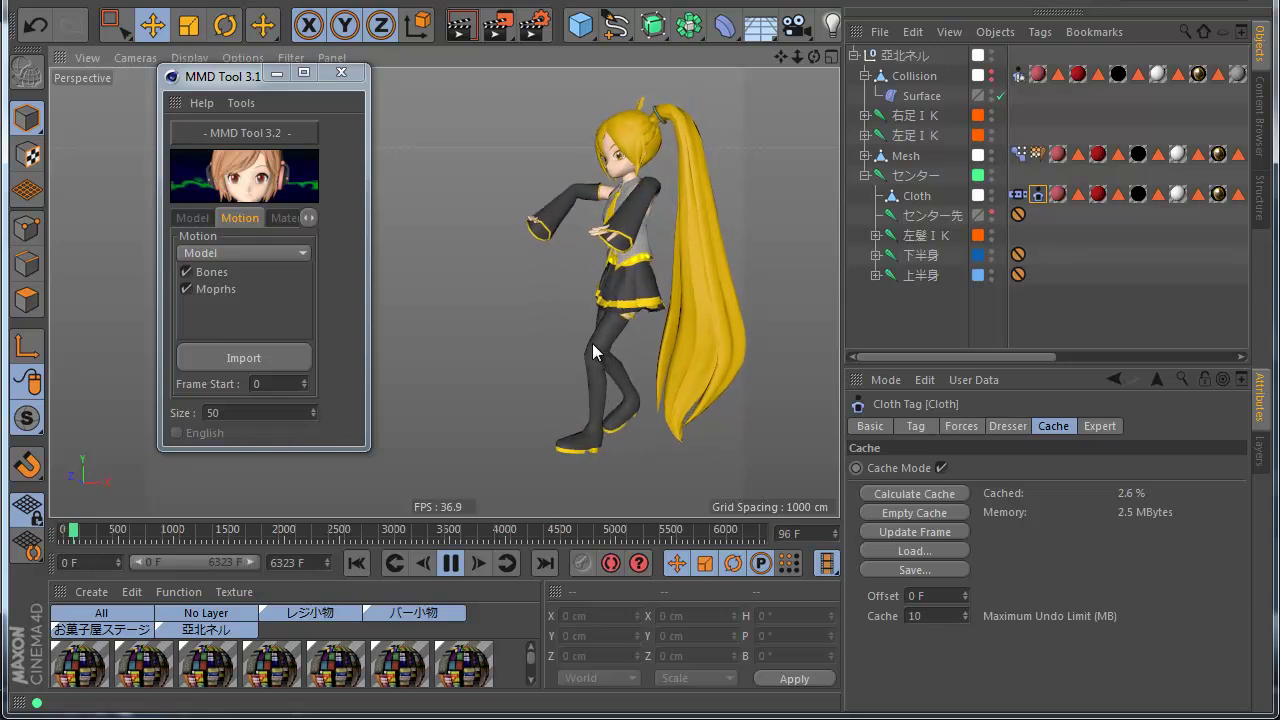
pyautogui.click(451, 563)
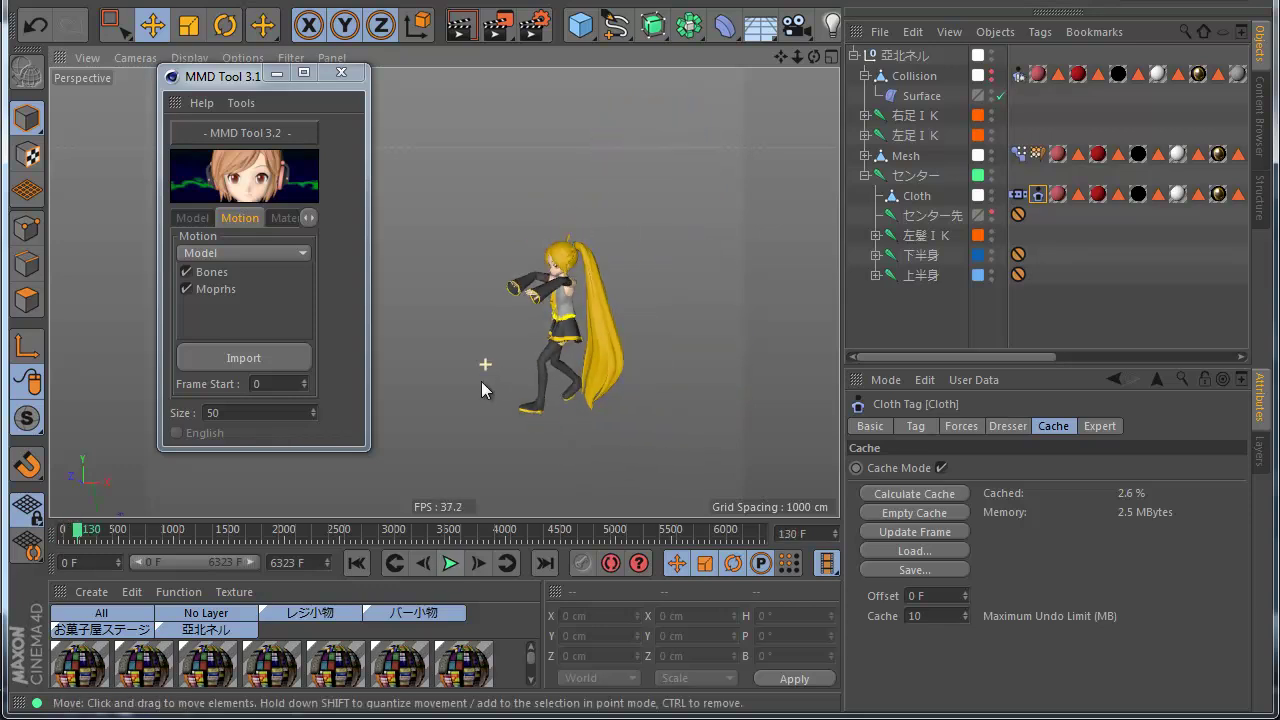
pyautogui.click(357, 563)
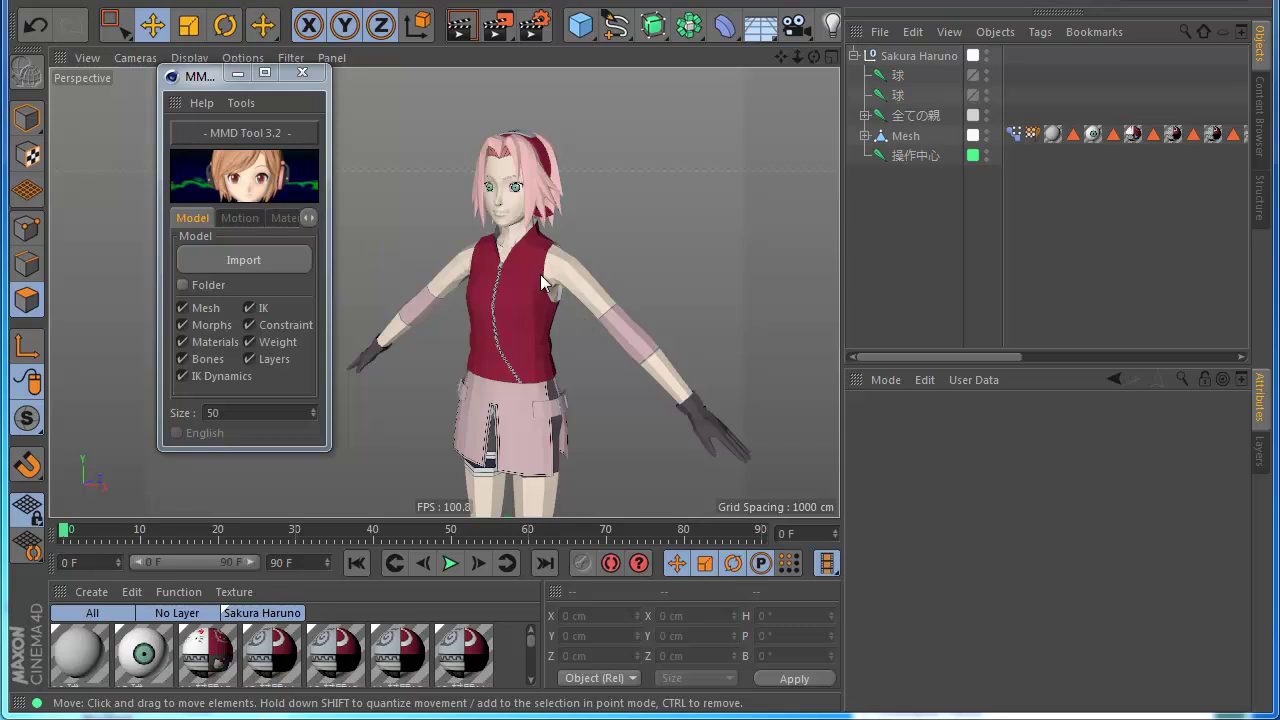
# - Try moving a polygon on the Sakura Haruno Mesh's upper arm upward, undo the move and clear the selection
pyautogui.scroll(5, 580, 277)
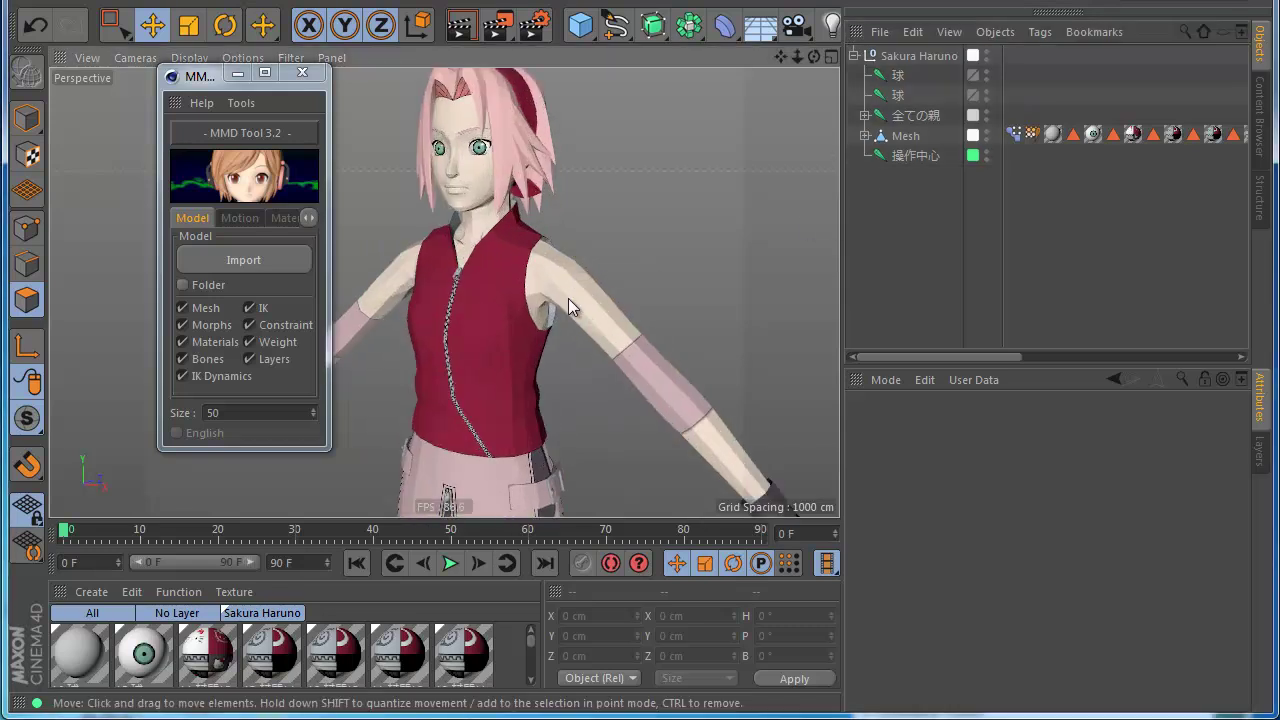
pyautogui.click(905, 136)
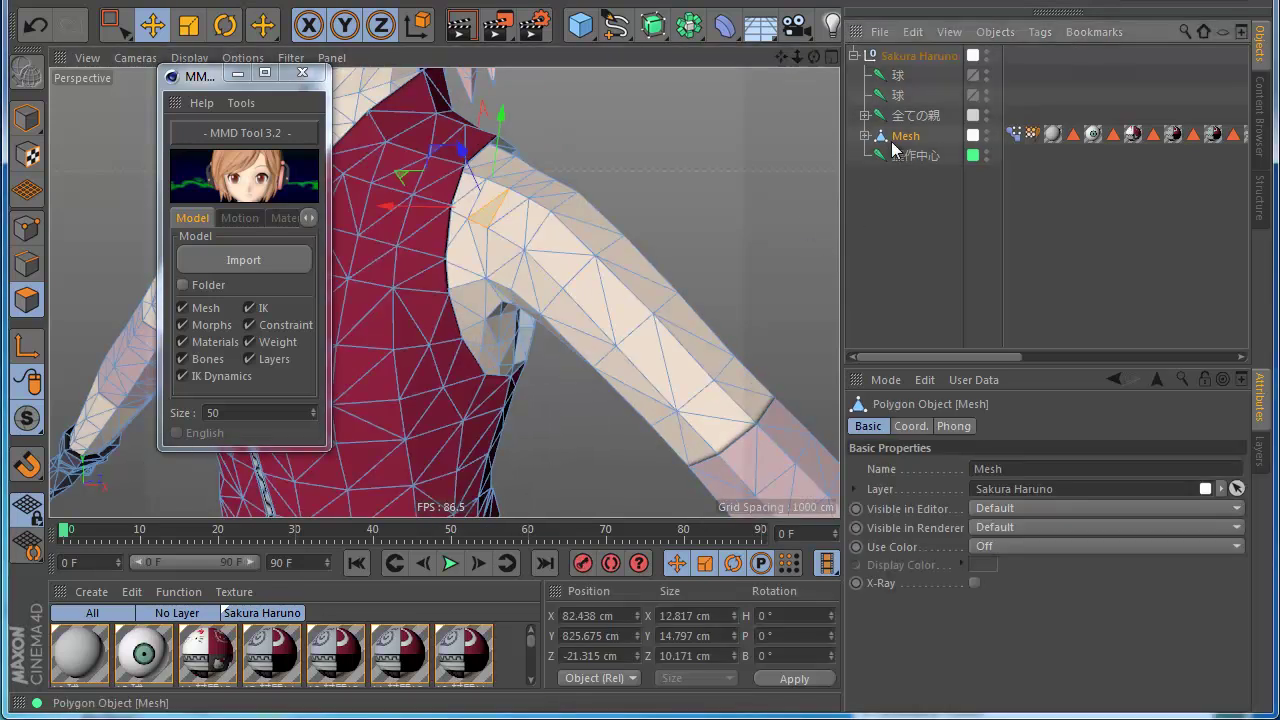
pyautogui.click(572, 245)
pyautogui.moveTo(562, 140); pyautogui.dragTo(564, 80)
pyautogui.hotkey('ctrl', 'z')
pyautogui.scroll(-5, 528, 274)
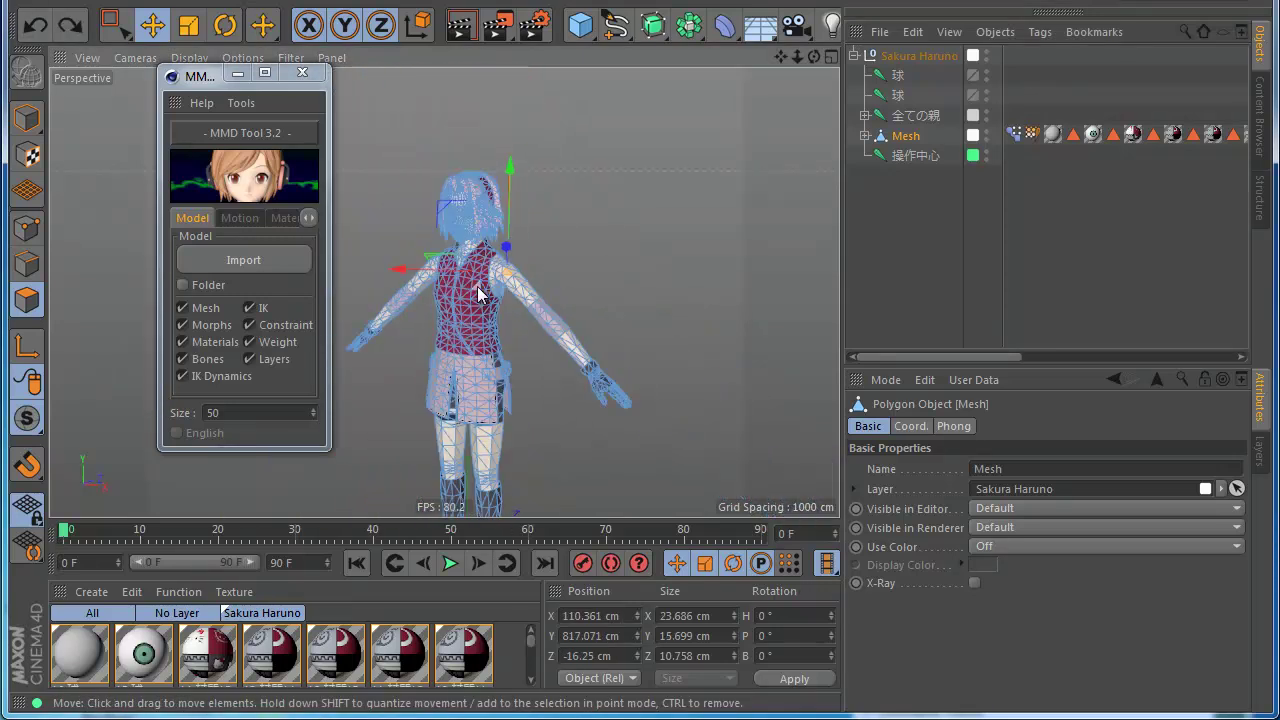
pyautogui.click(910, 258)
pyautogui.scroll(3, 505, 276)
pyautogui.scroll(-1, 490, 276)
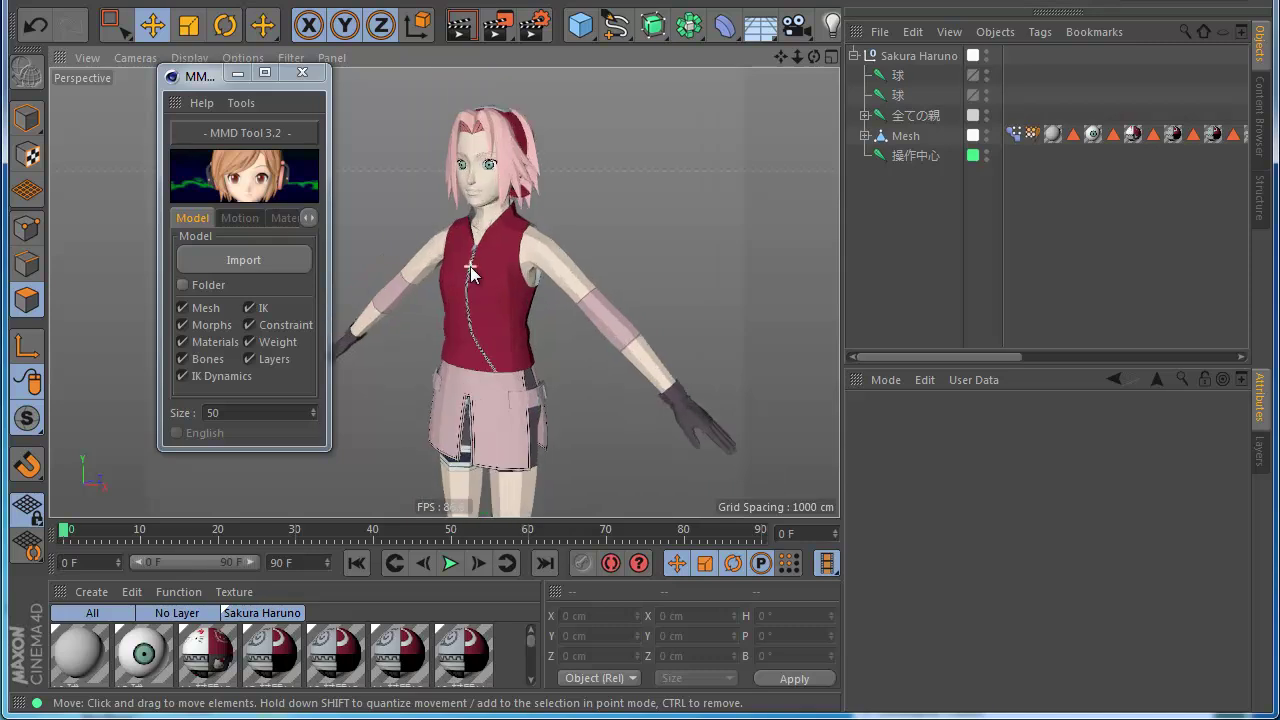
# - Add a Connect object inside the Sakura Haruno hierarchy, nest the Mesh under it and switch to model mode
pyautogui.click(688, 24)
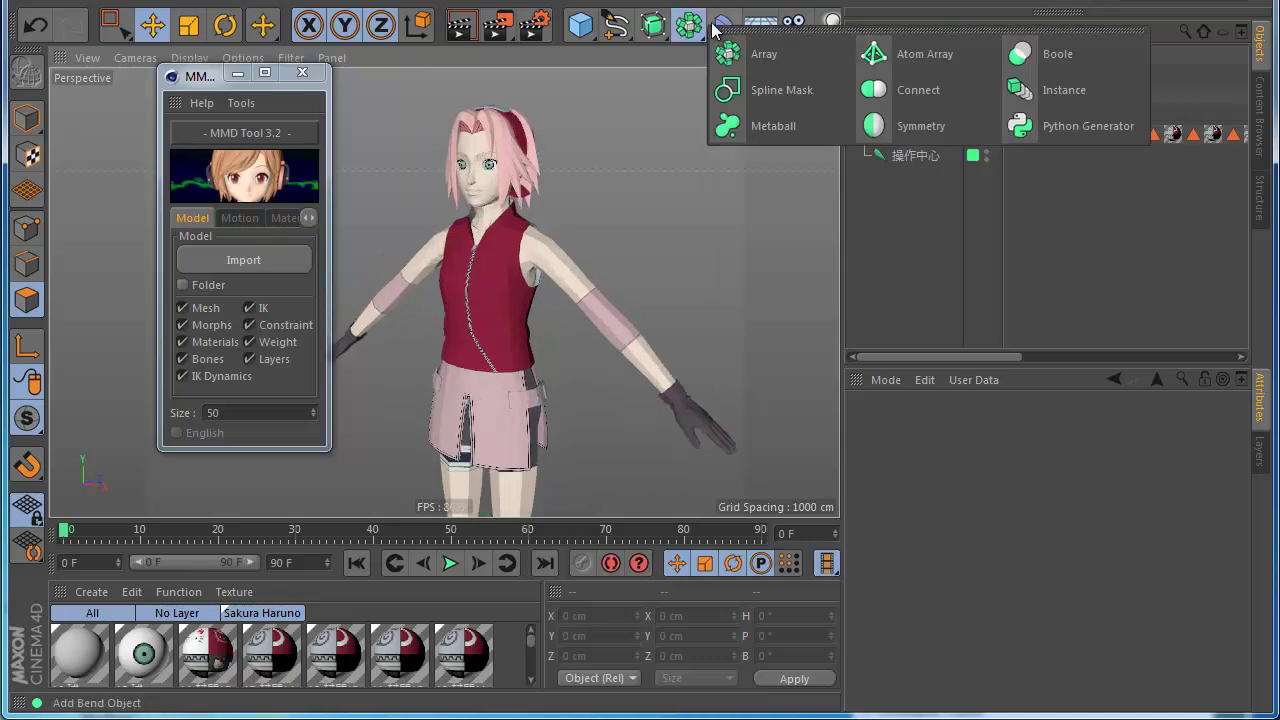
pyautogui.click(912, 93)
pyautogui.moveTo(906, 57); pyautogui.dragTo(893, 137)
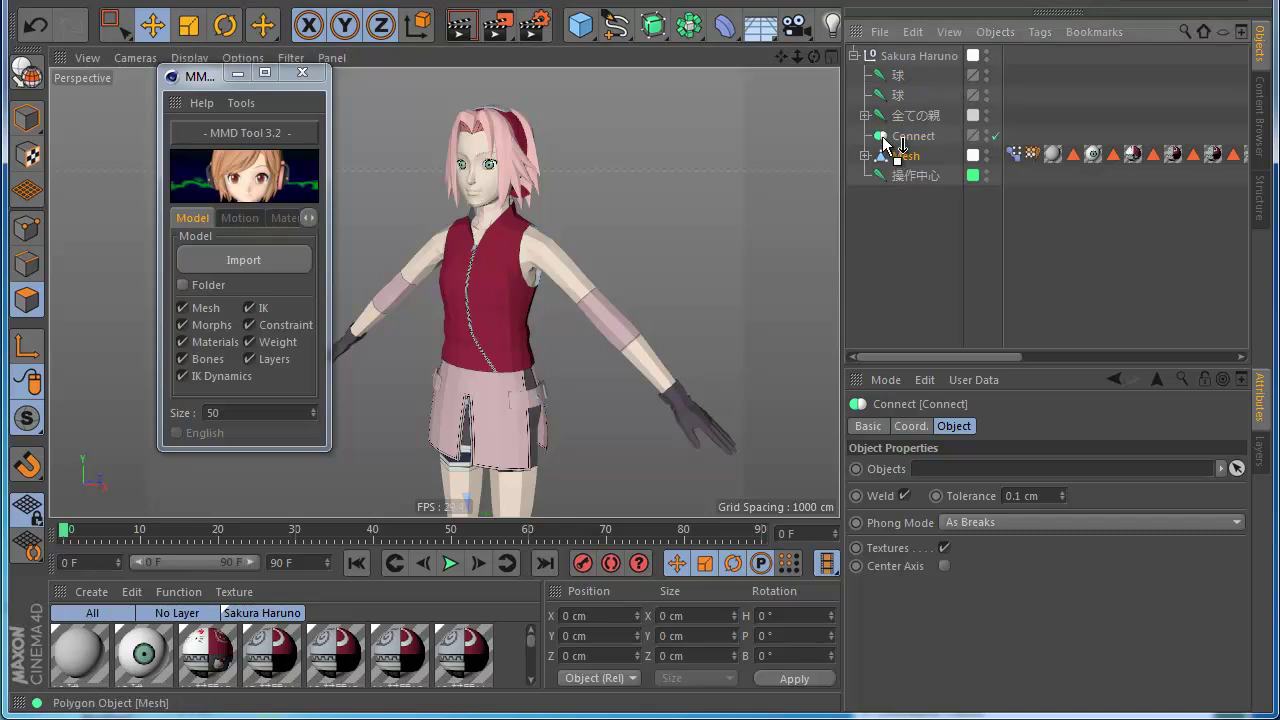
pyautogui.click(34, 118)
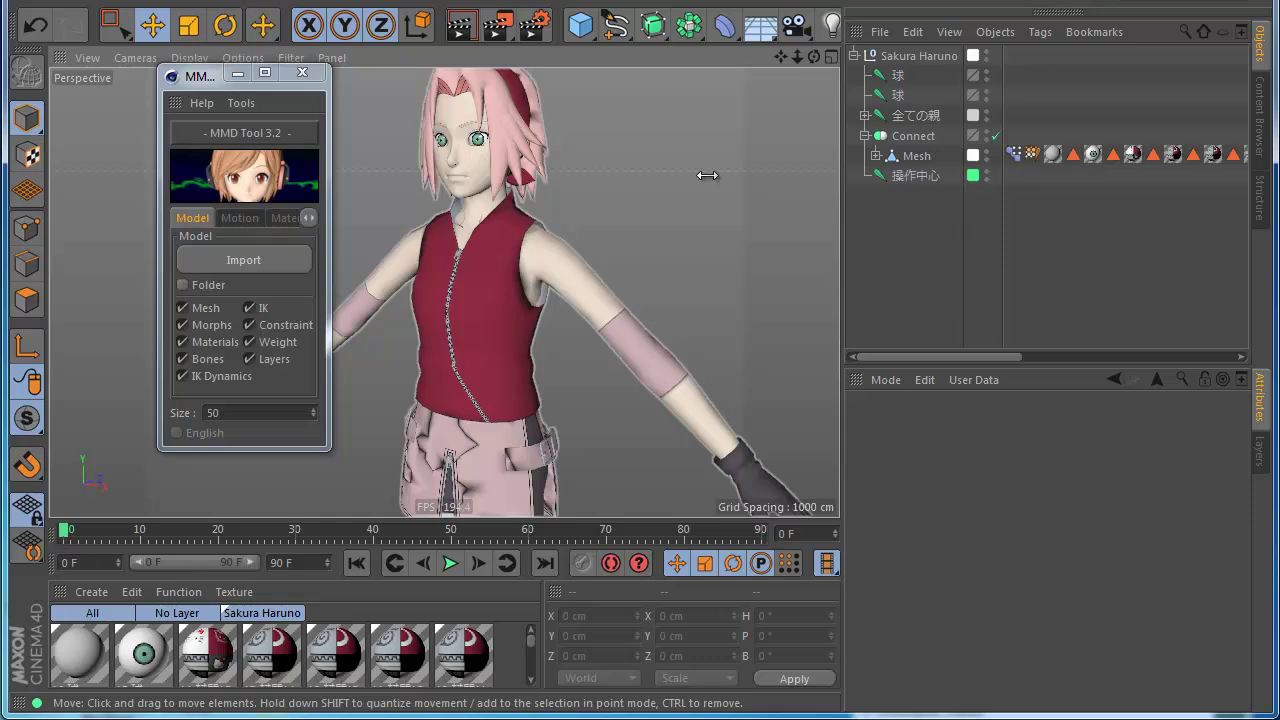
# - Set the Connect object's phong mode to Highest and its weld tolerance to 0.001 cm, and clear the selection
pyautogui.click(917, 137)
pyautogui.click(1007, 523)
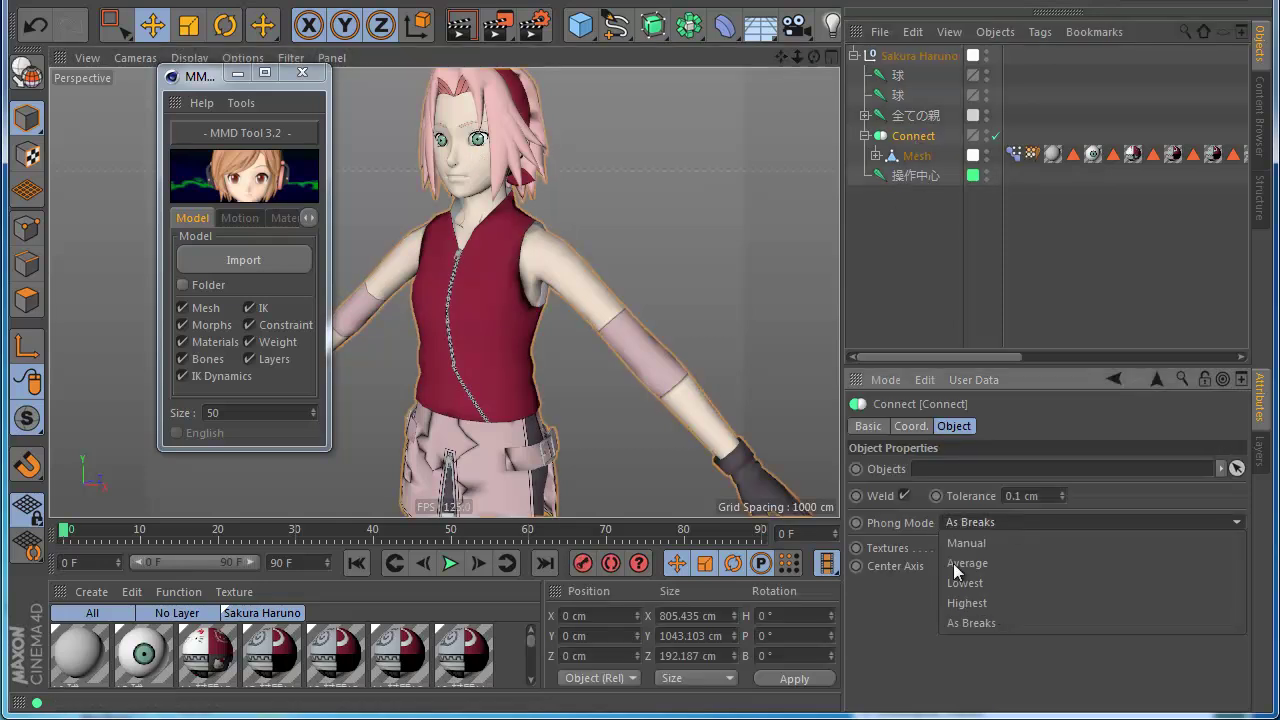
pyautogui.click(1000, 602)
pyautogui.scroll(-4, 566, 265)
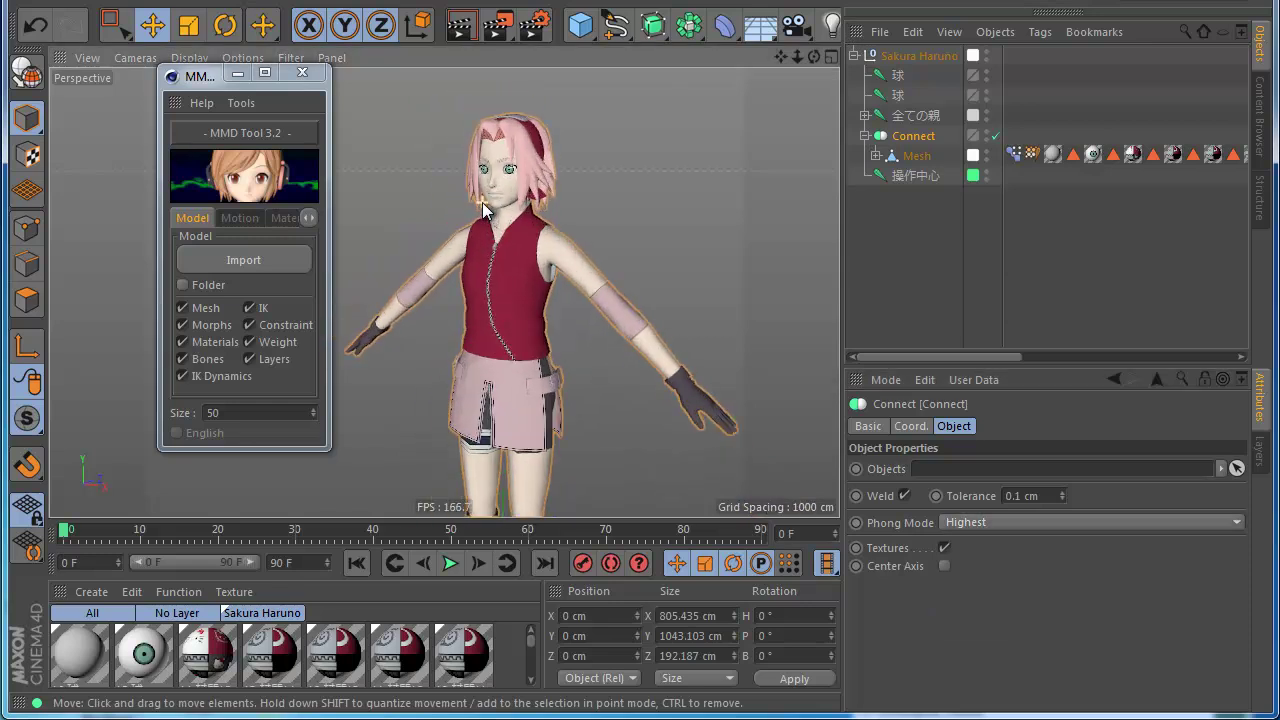
pyautogui.click(1019, 495)
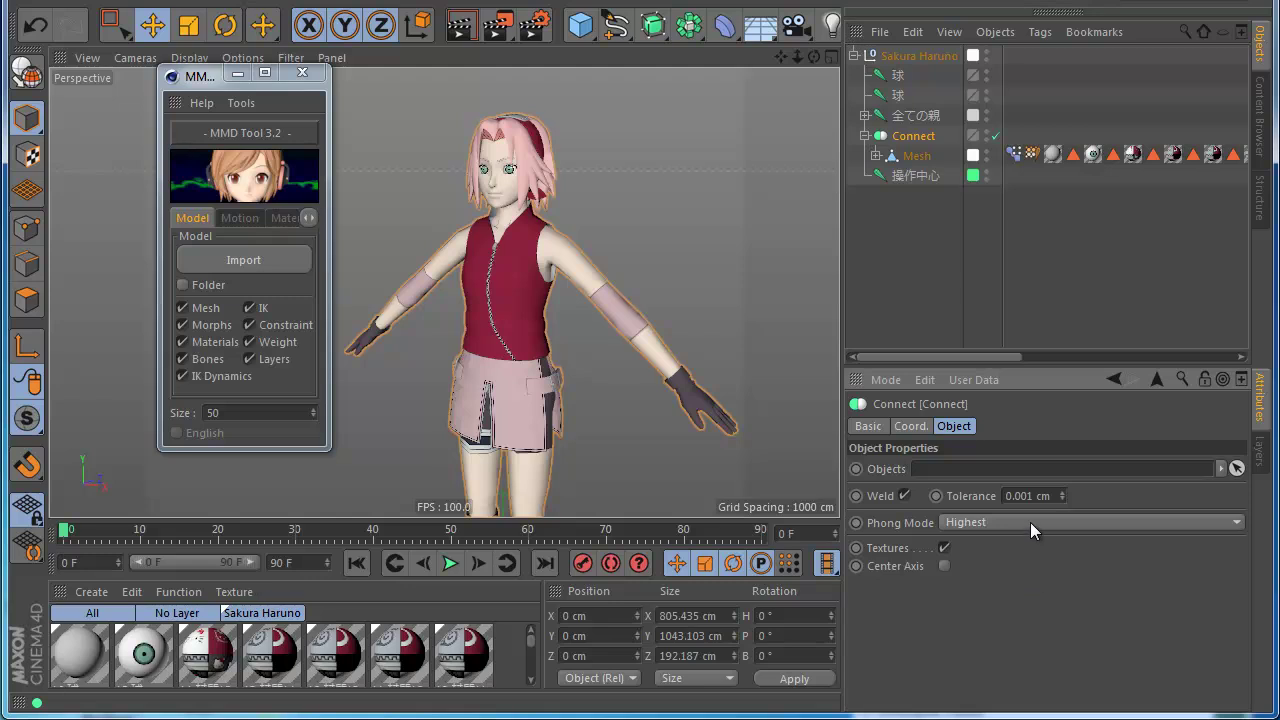
pyautogui.click(943, 294)
pyautogui.scroll(-1, 525, 213)
pyautogui.scroll(3, 514, 199)
pyautogui.scroll(-4, 514, 202)
pyautogui.scroll(2, 510, 213)
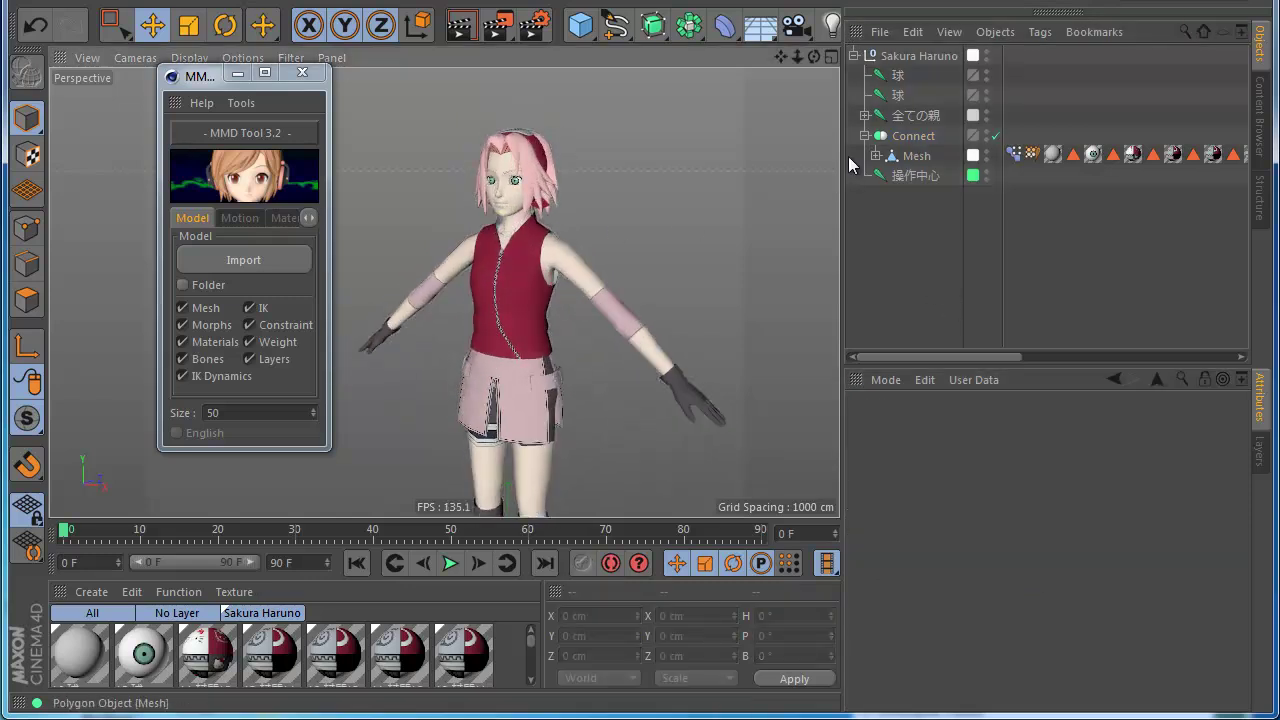
# - Add a Subdivision Surface to the Sakura Haruno hierarchy and nest the Connect object under it
pyautogui.click(652, 25)
pyautogui.moveTo(905, 56); pyautogui.dragTo(891, 137)
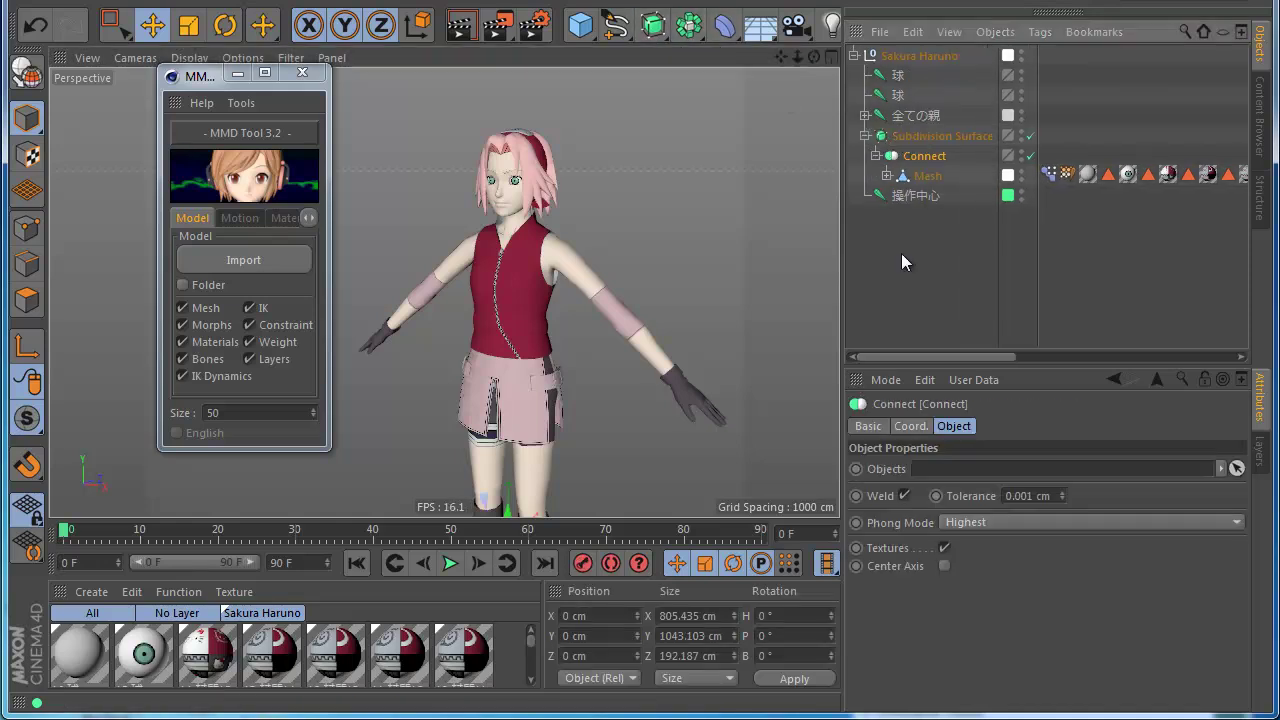
pyautogui.click(901, 253)
# - Compare the model's upper body with the Subdivision Surface switched off and on again
pyautogui.scroll(10, 515, 212)
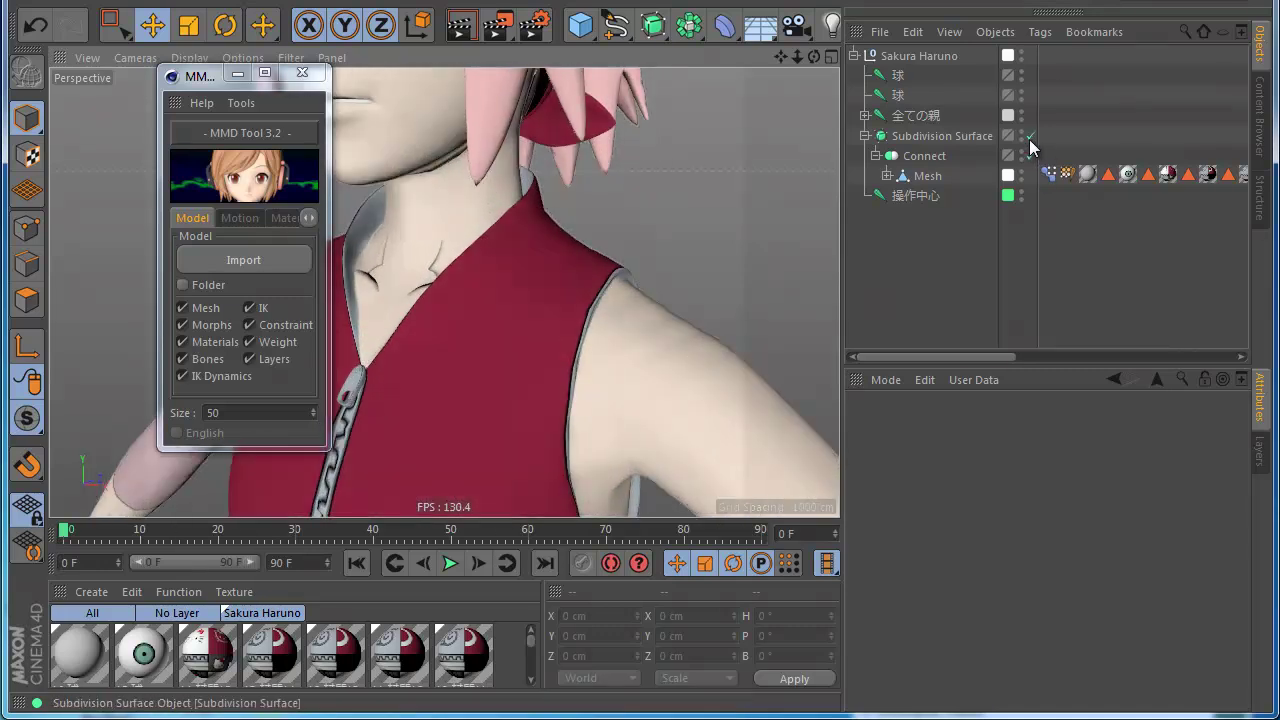
pyautogui.click(1030, 136)
pyautogui.click(1031, 136)
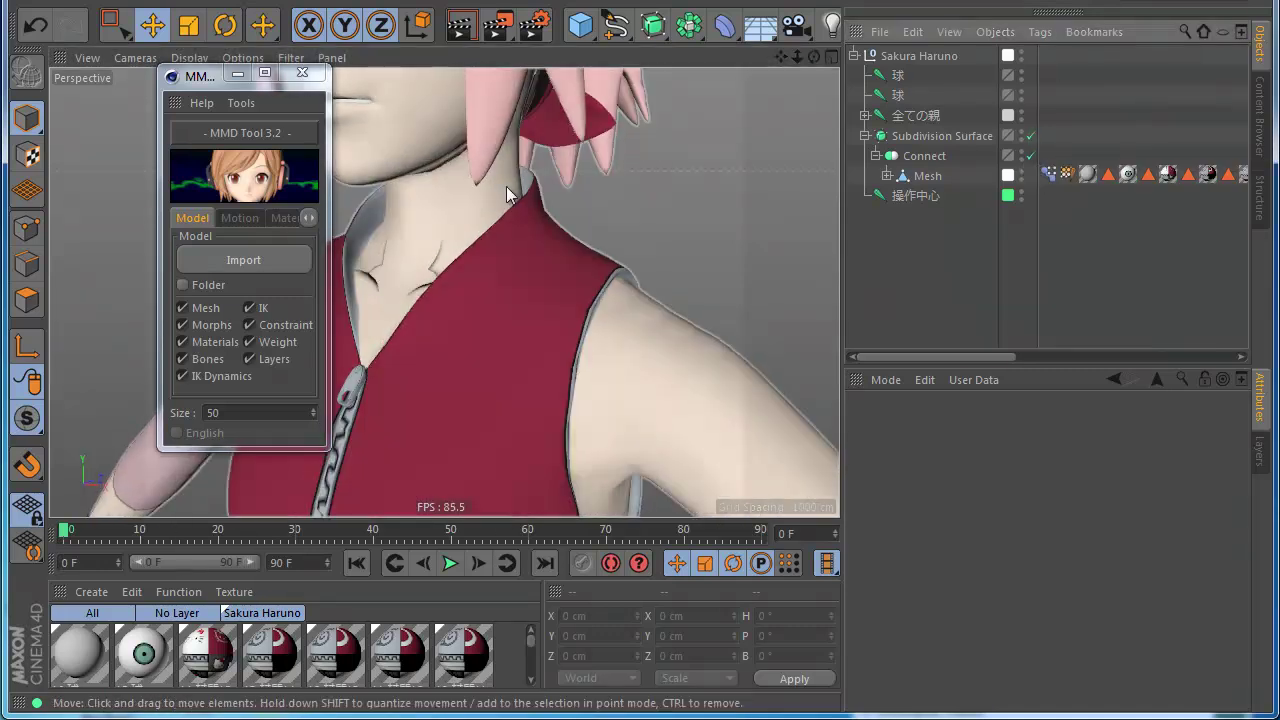
pyautogui.scroll(-10, 545, 240)
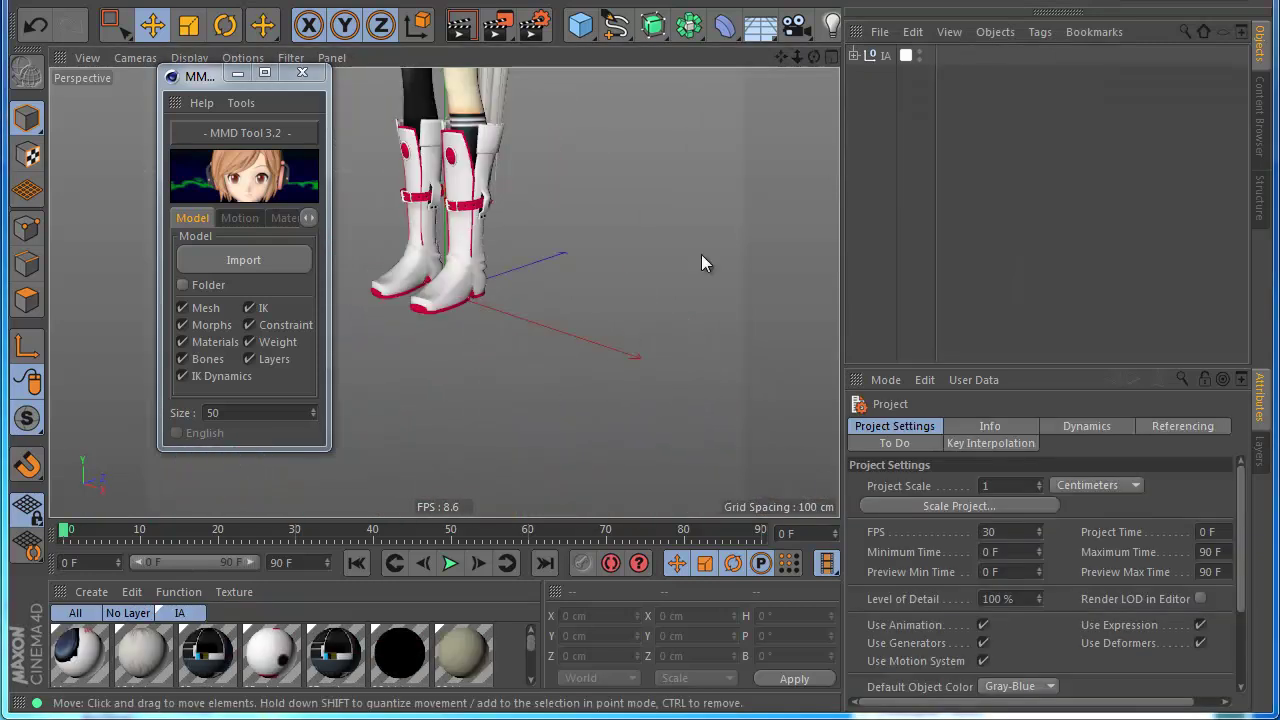
# - Examine the IA model as a whole and from closer up around the head, top and skirt
pyautogui.moveTo(779, 56); pyautogui.dragTo(638, 447)
pyautogui.scroll(-3, 560, 89)
pyautogui.scroll(-1, 560, 97)
pyautogui.scroll(5, 512, 118)
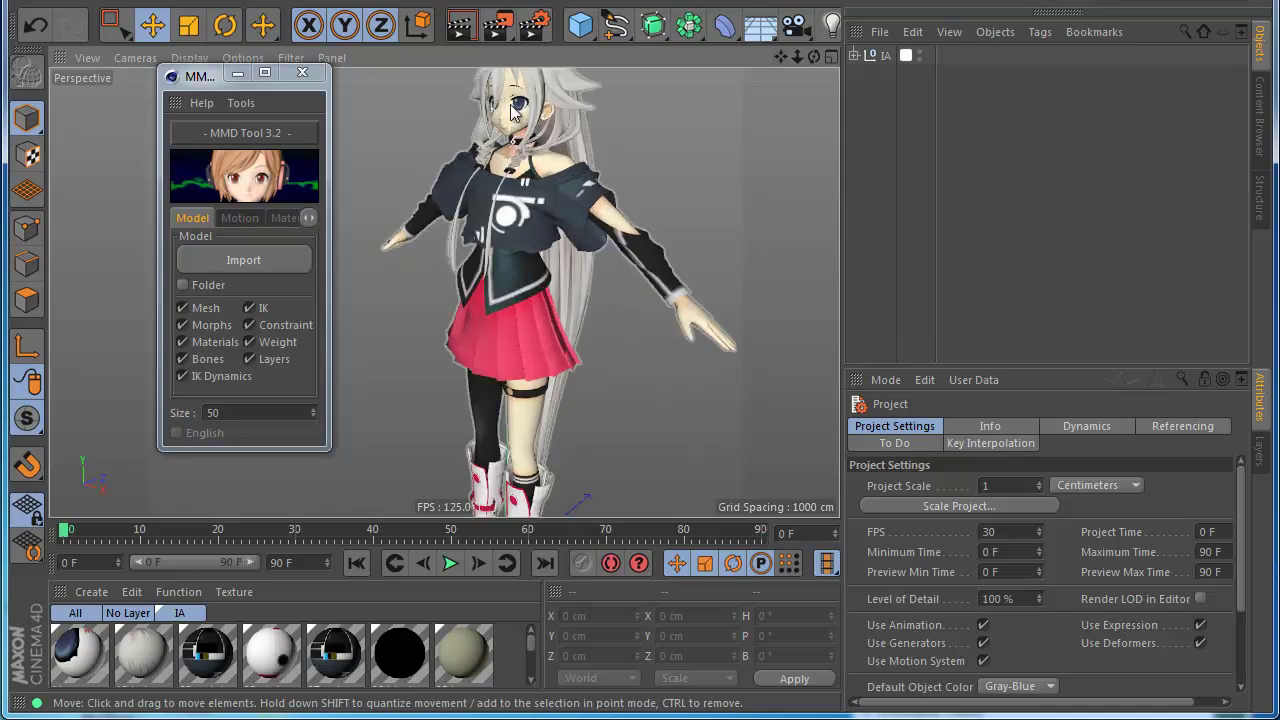
pyautogui.moveTo(813, 56); pyautogui.dragTo(640, 452)
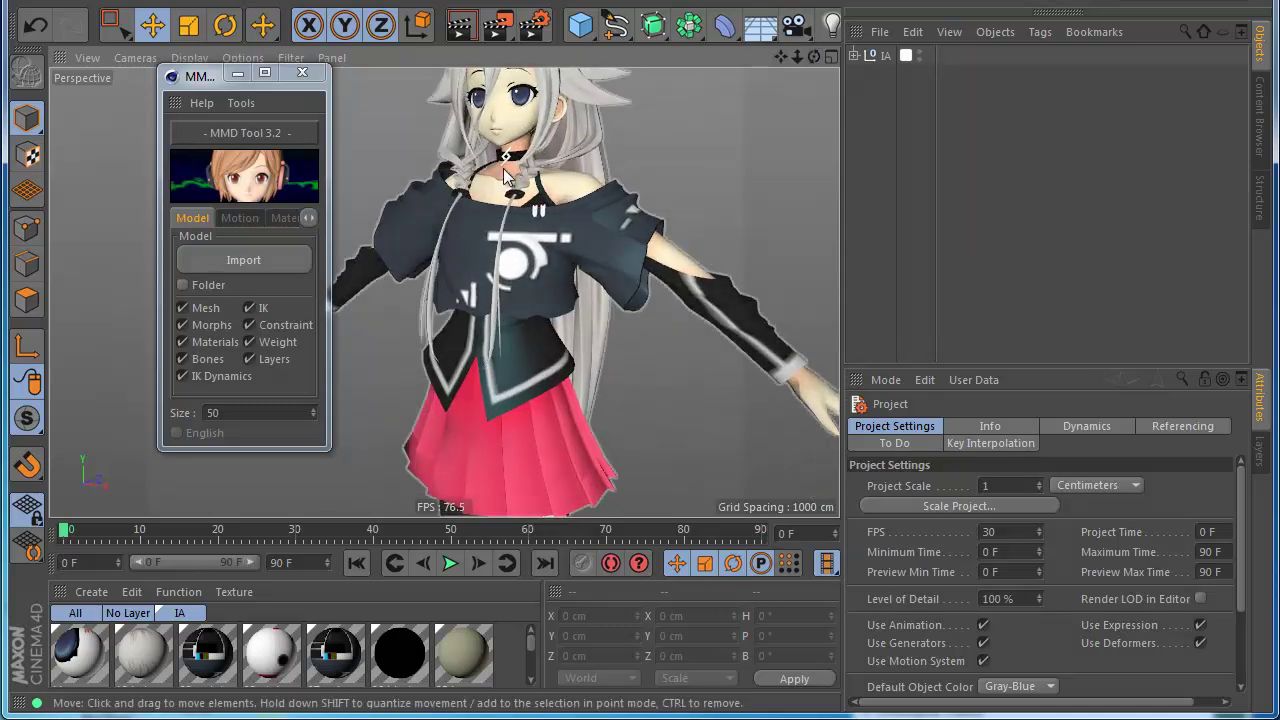
pyautogui.scroll(-5, 503, 168)
pyautogui.scroll(3, 503, 168)
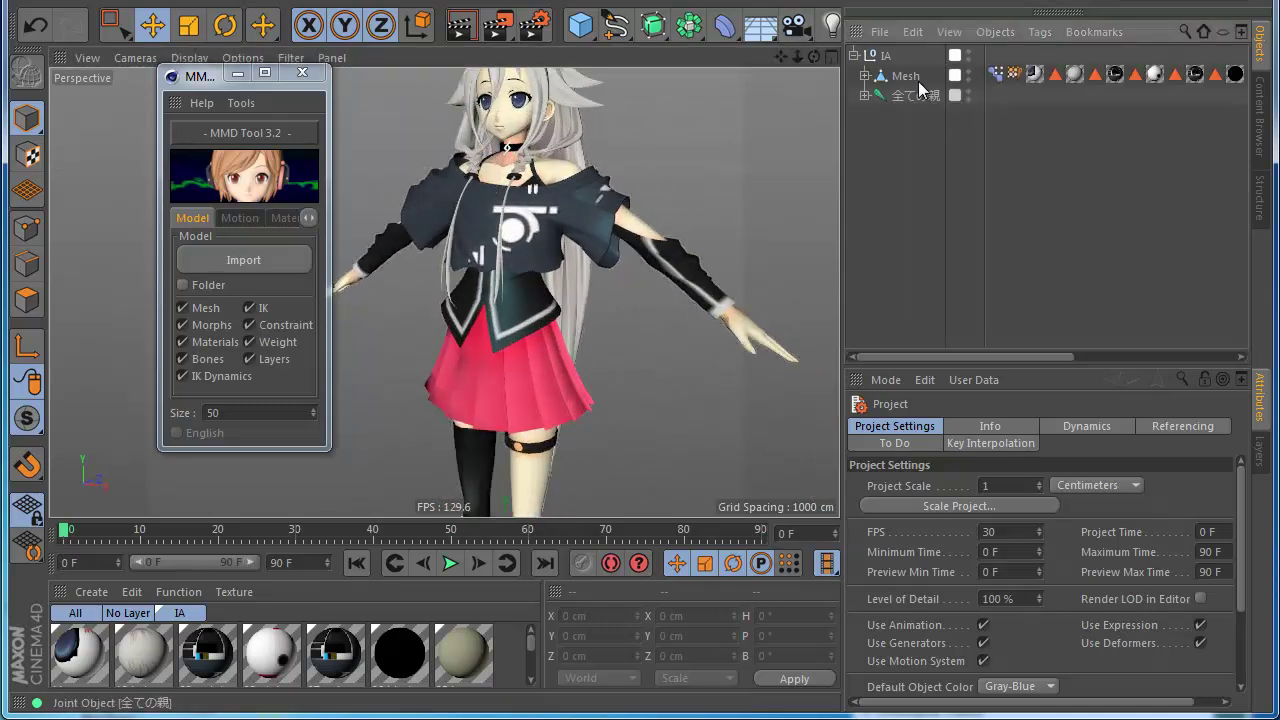
# - Unfold the IA hierarchy, pick its Mesh in polygon mode and select all of its polygons
pyautogui.click(855, 55)
pyautogui.click(905, 75)
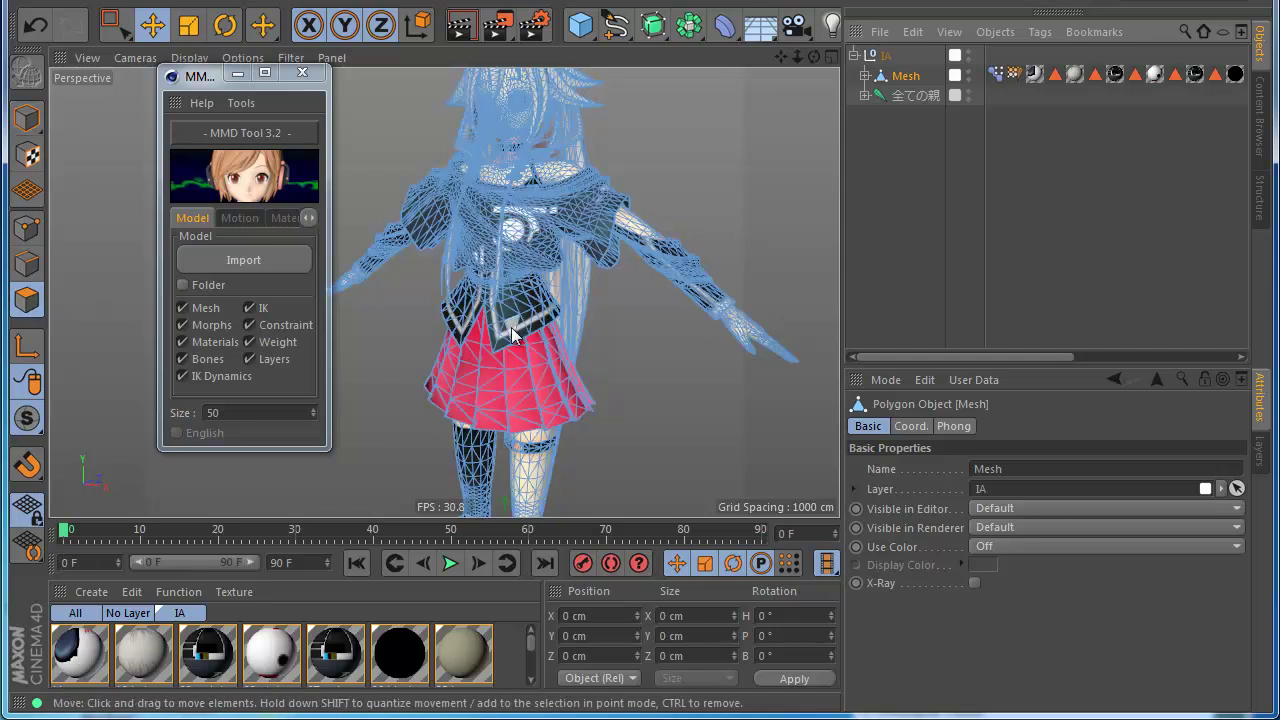
pyautogui.scroll(5, 542, 398)
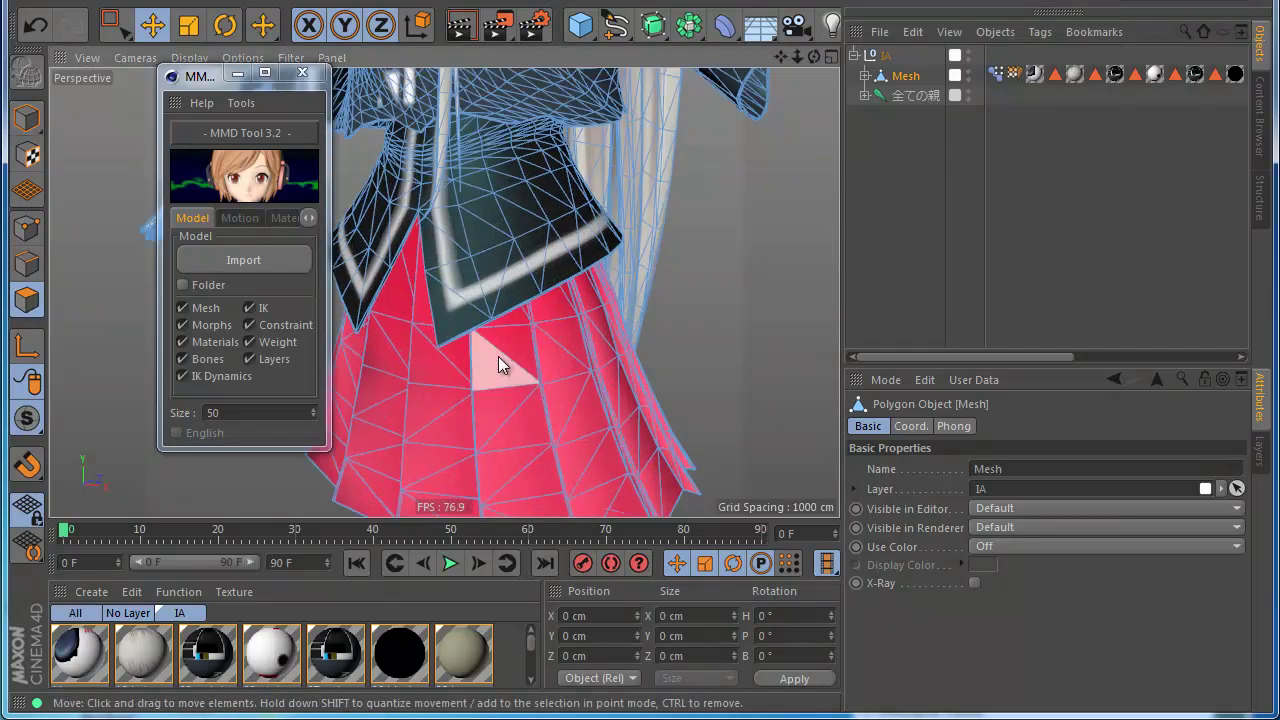
pyautogui.scroll(-8, 498, 356)
pyautogui.scroll(2, 480, 295)
pyautogui.scroll(-2, 470, 275)
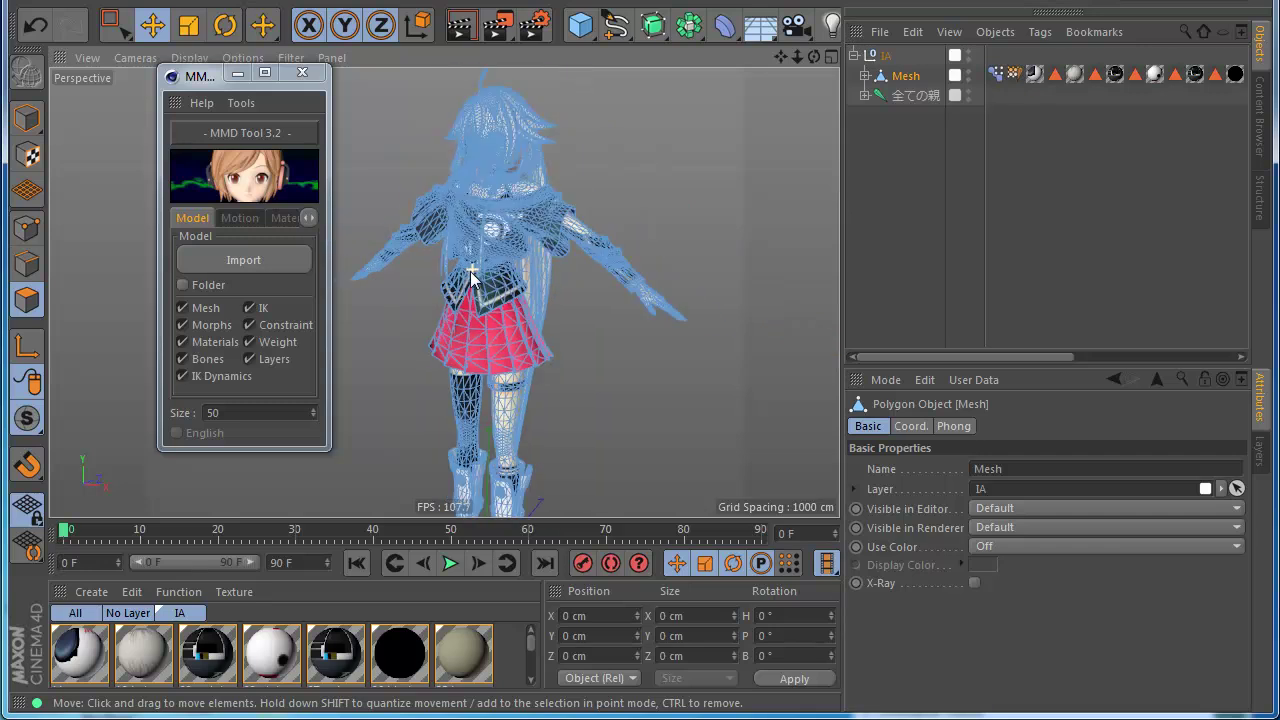
pyautogui.scroll(2, 486, 280)
pyautogui.click(498, 282)
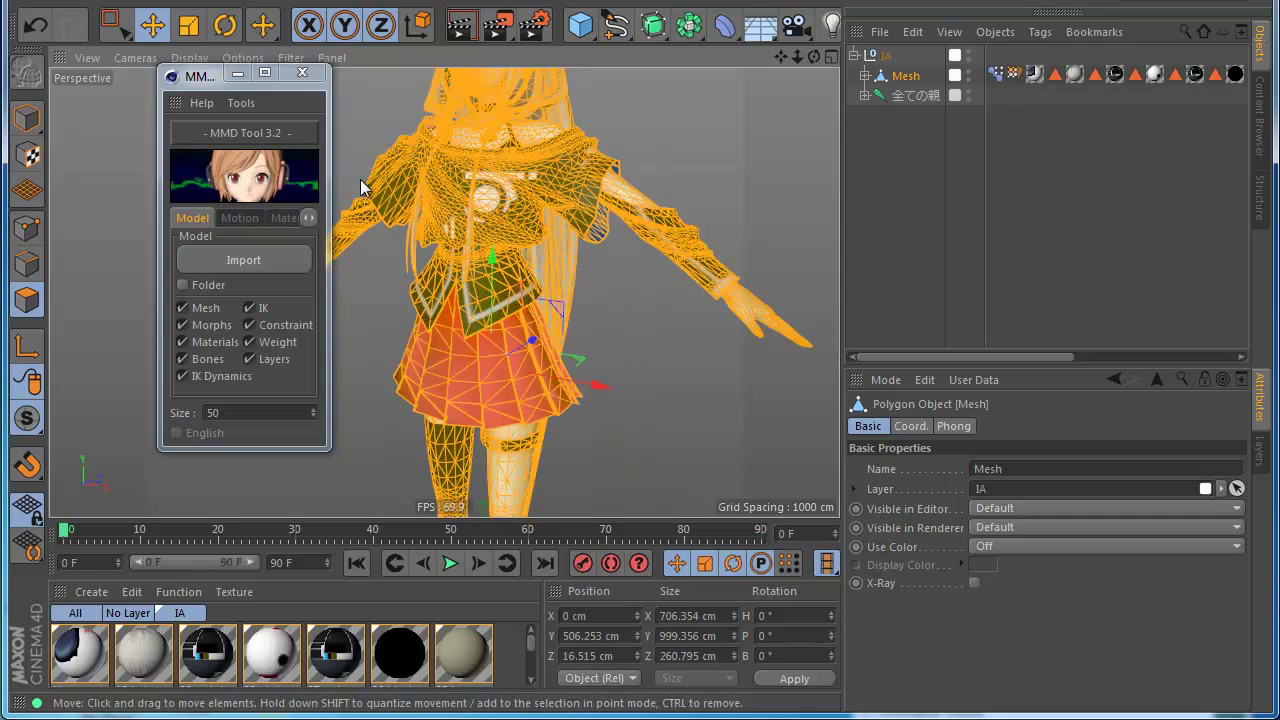
# - Untriangulate the selected polygons with Evaluate Angle on and an angle of 180, and deselect the Mesh
pyautogui.click(228, 2)
pyautogui.moveTo(285, 49)
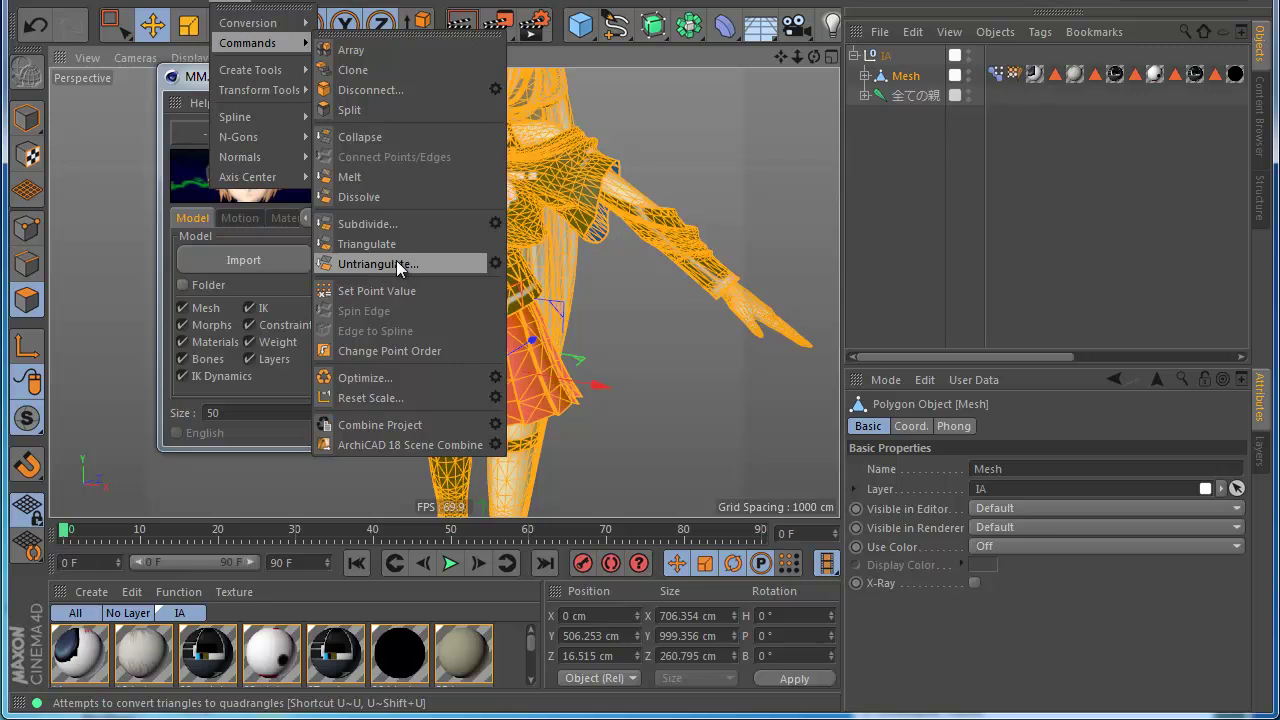
pyautogui.click(494, 263)
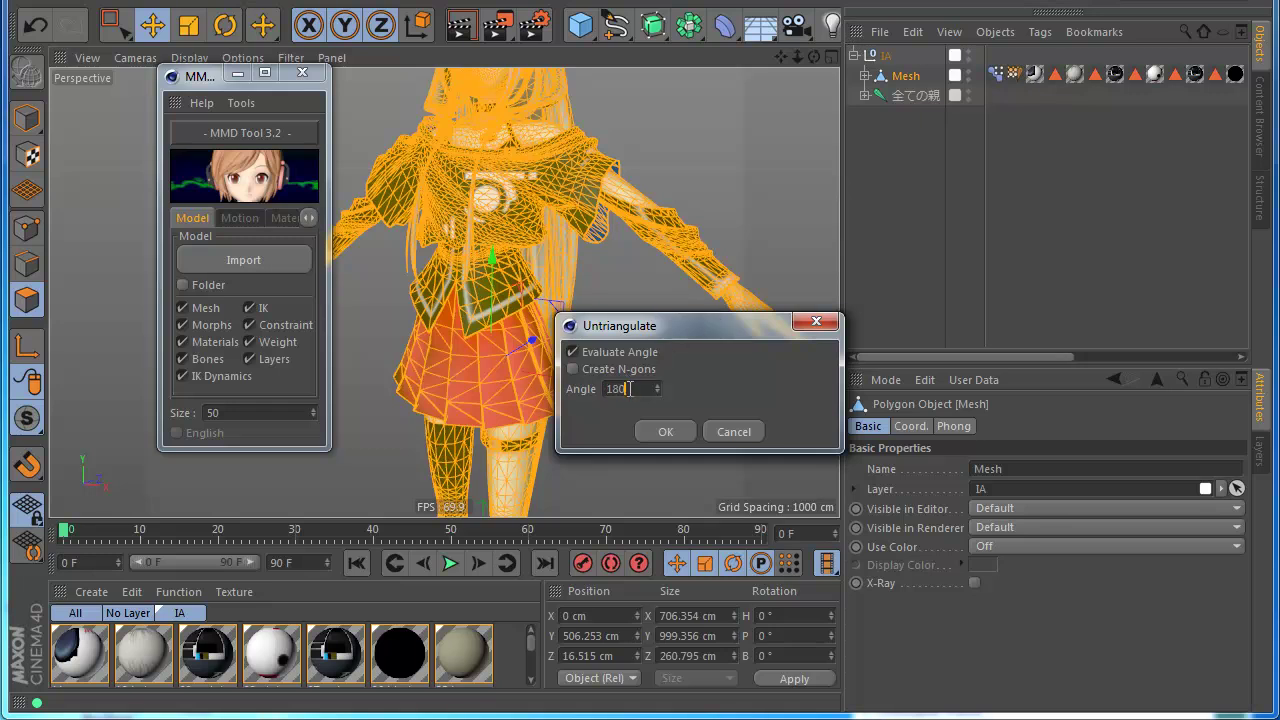
pyautogui.click(665, 431)
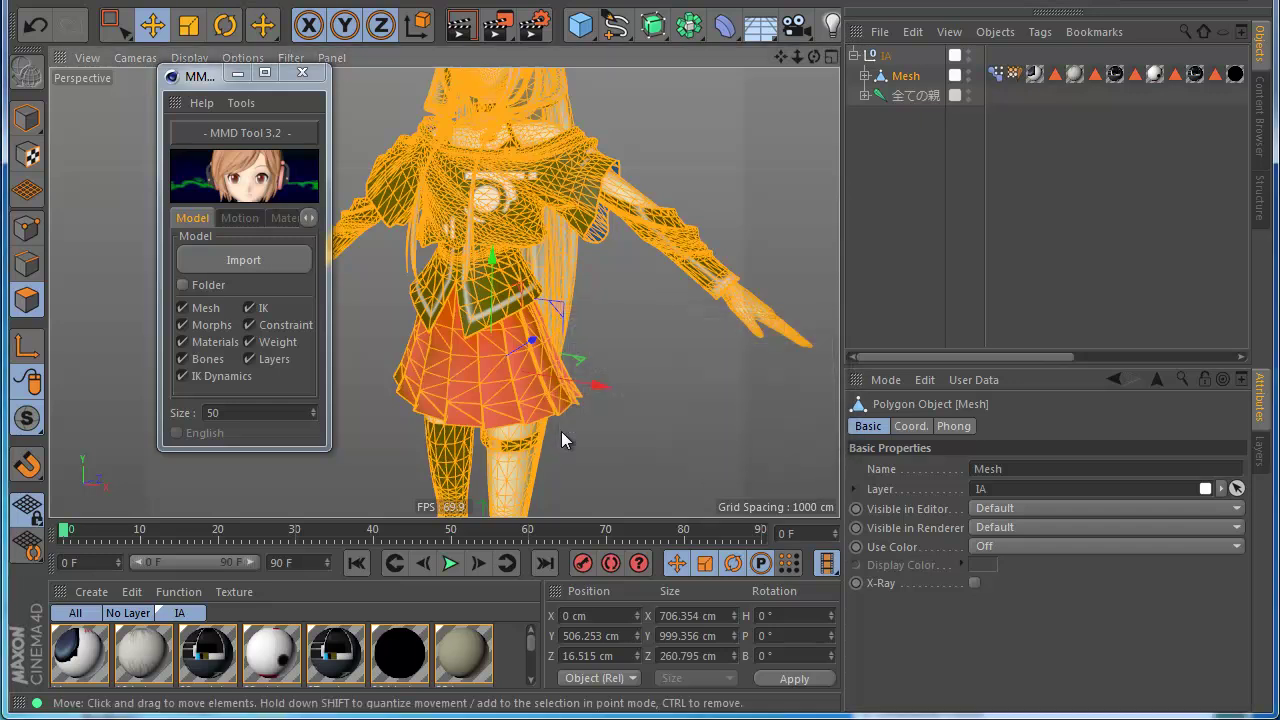
pyautogui.scroll(5, 500, 373)
pyautogui.scroll(-8, 510, 374)
pyautogui.click(868, 244)
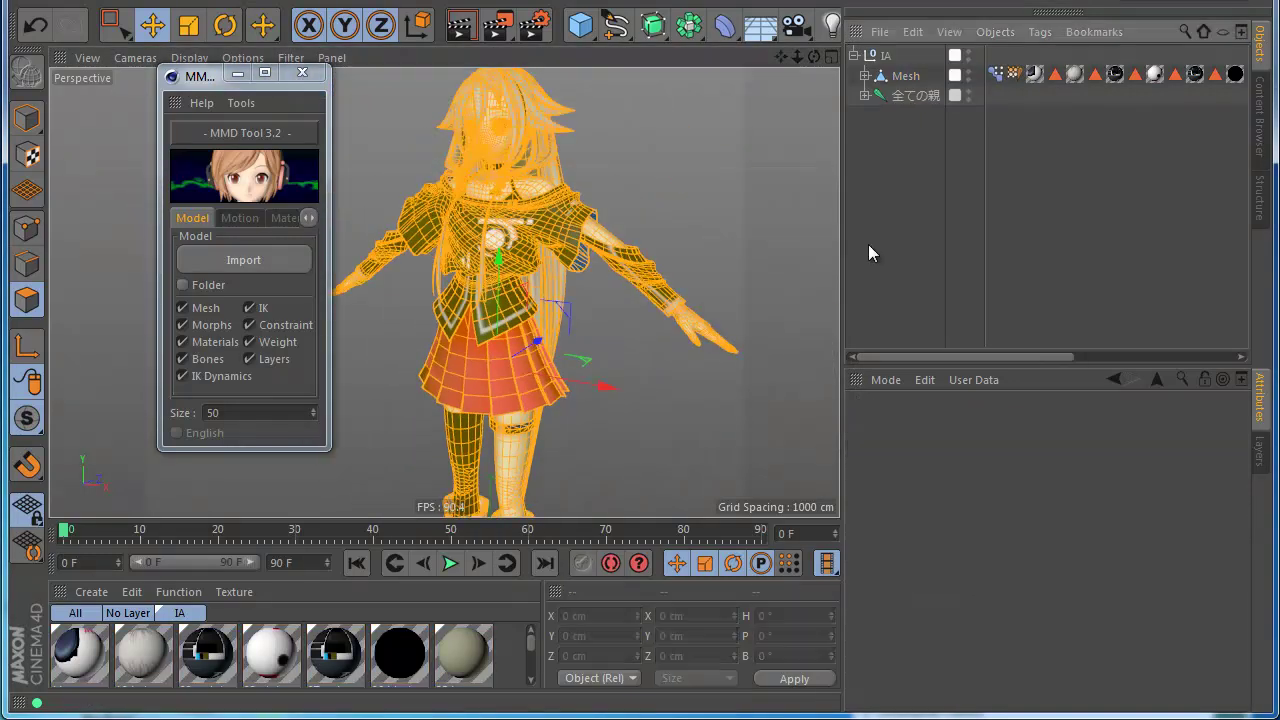
pyautogui.scroll(-5, 508, 262)
pyautogui.scroll(7, 499, 308)
pyautogui.scroll(-7, 495, 299)
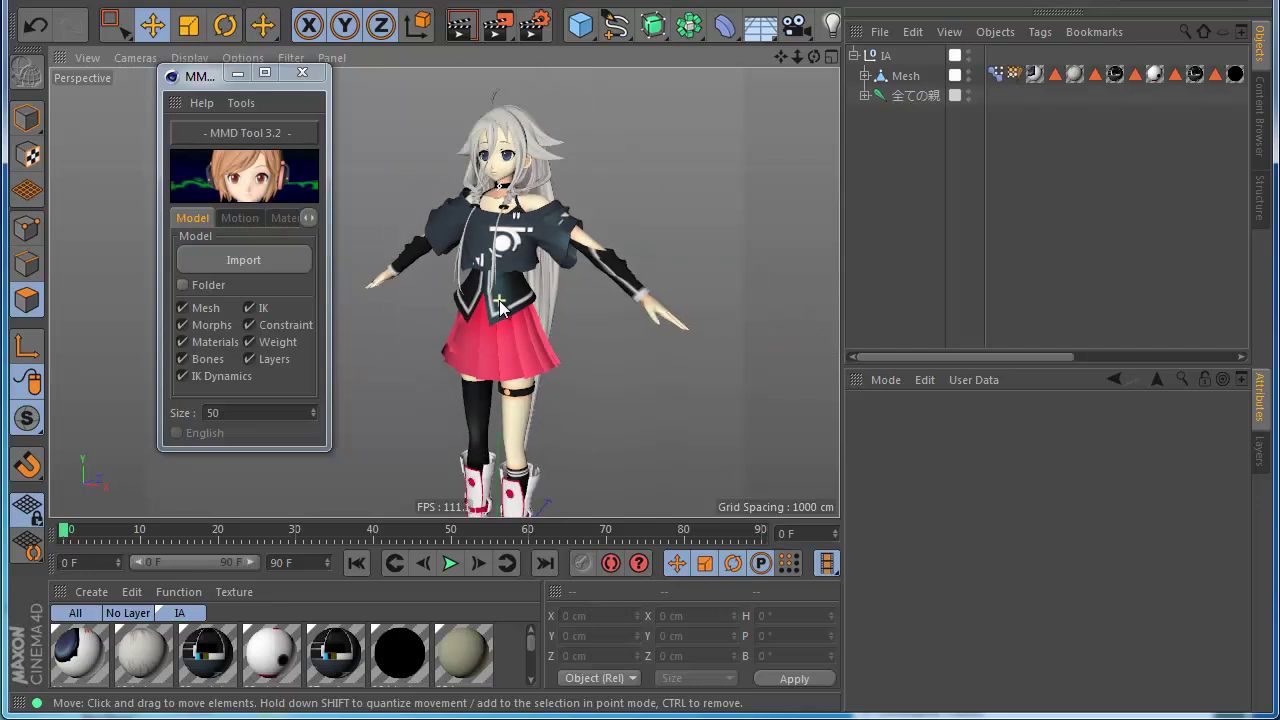
# - Add a Subdivision Surface to the IA hierarchy, nest the Mesh under it and clear the object selection
pyautogui.scroll(5, 510, 232)
pyautogui.click(653, 26)
pyautogui.moveTo(931, 58); pyautogui.dragTo(884, 76)
pyautogui.moveTo(890, 96); pyautogui.dragTo(888, 78)
pyautogui.click(888, 150)
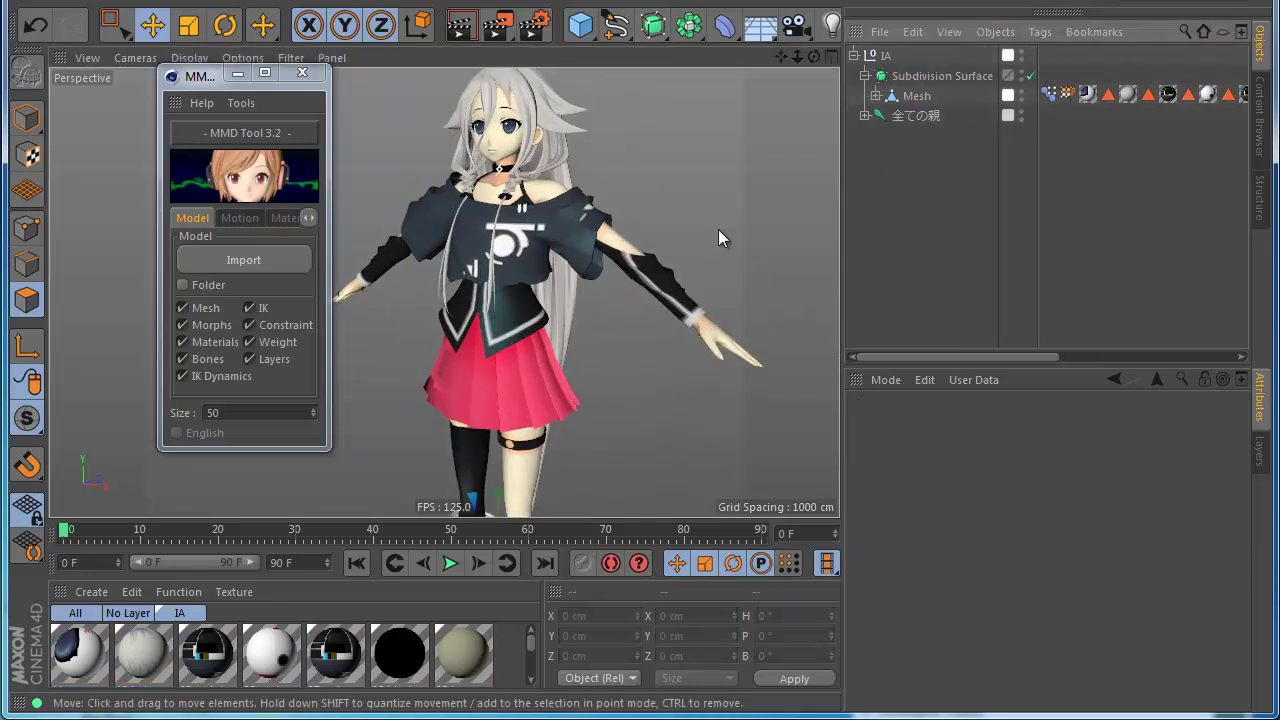
# - Examine the subdivided surface of the IA model's skirt from near and far
pyautogui.scroll(-3, 640, 245)
pyautogui.scroll(5, 513, 268)
pyautogui.scroll(4, 511, 312)
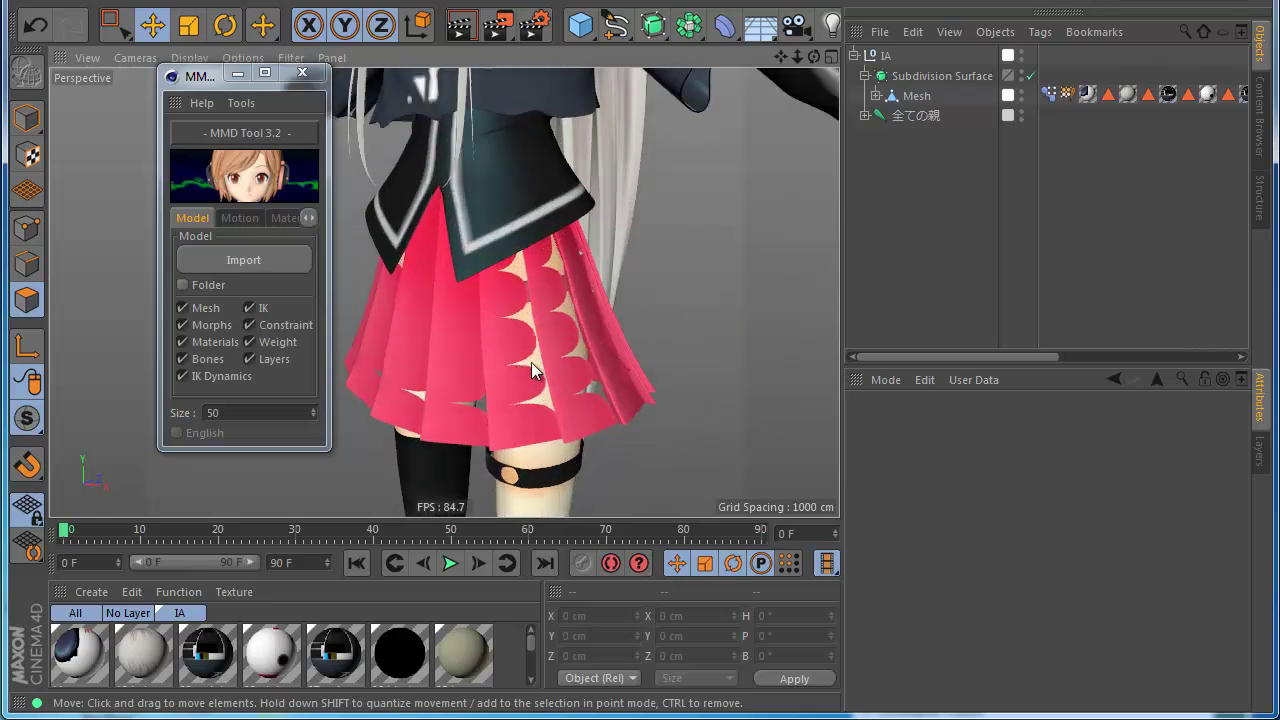
pyautogui.scroll(-4, 531, 362)
pyautogui.scroll(2, 531, 356)
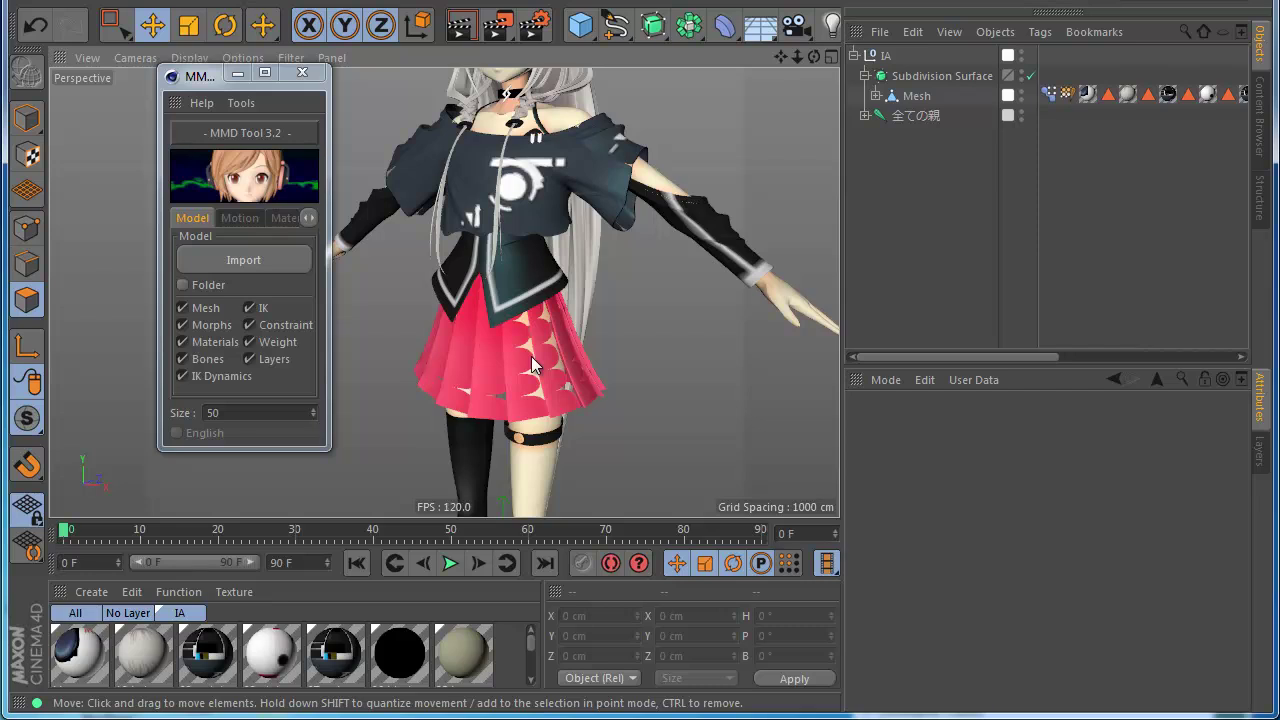
pyautogui.scroll(1, 530, 350)
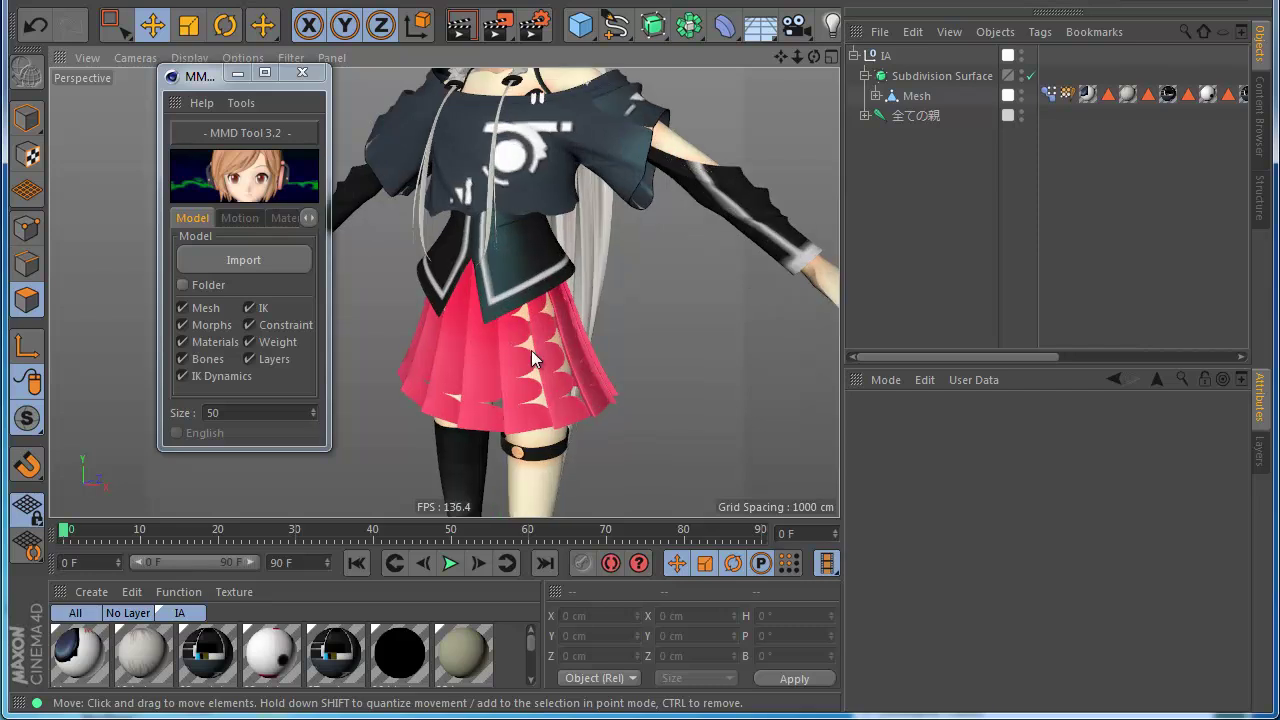
pyautogui.scroll(-2, 540, 345)
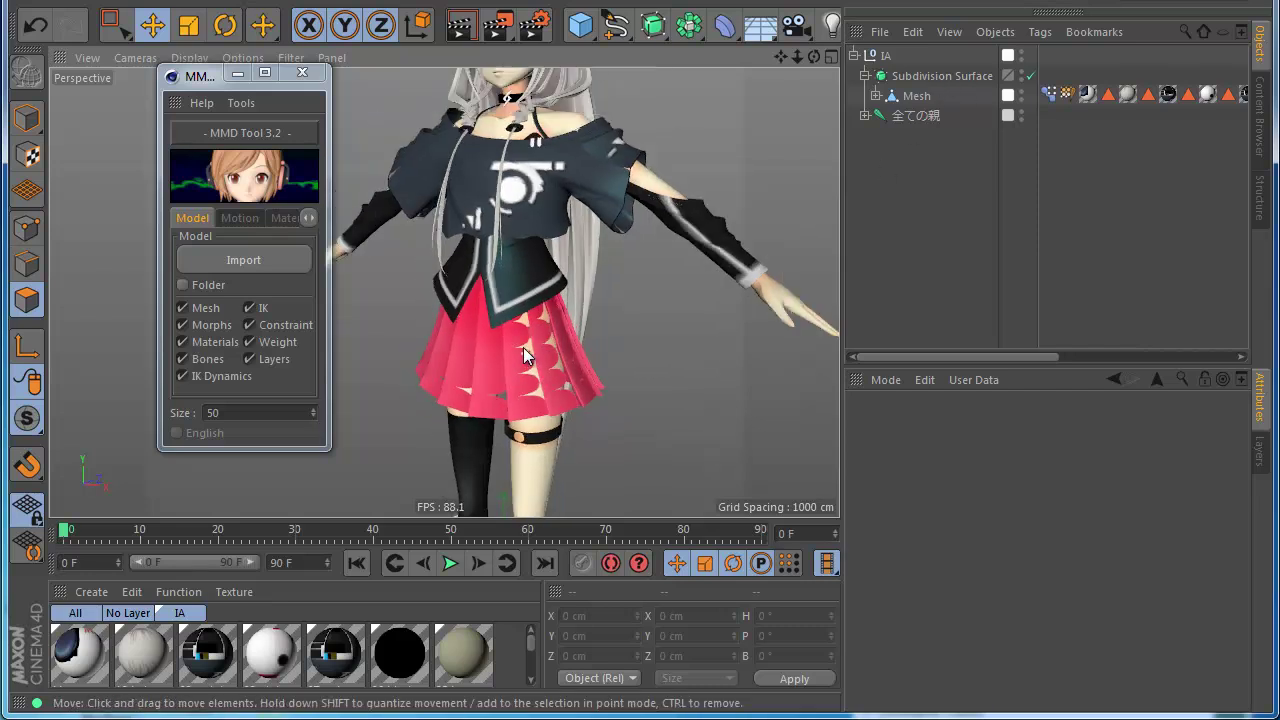
# - Insert a Connect object between the IA Subdivision Surface and the Mesh, and set its phong mode to Highest
pyautogui.moveTo(692, 33); pyautogui.dragTo(900, 97)
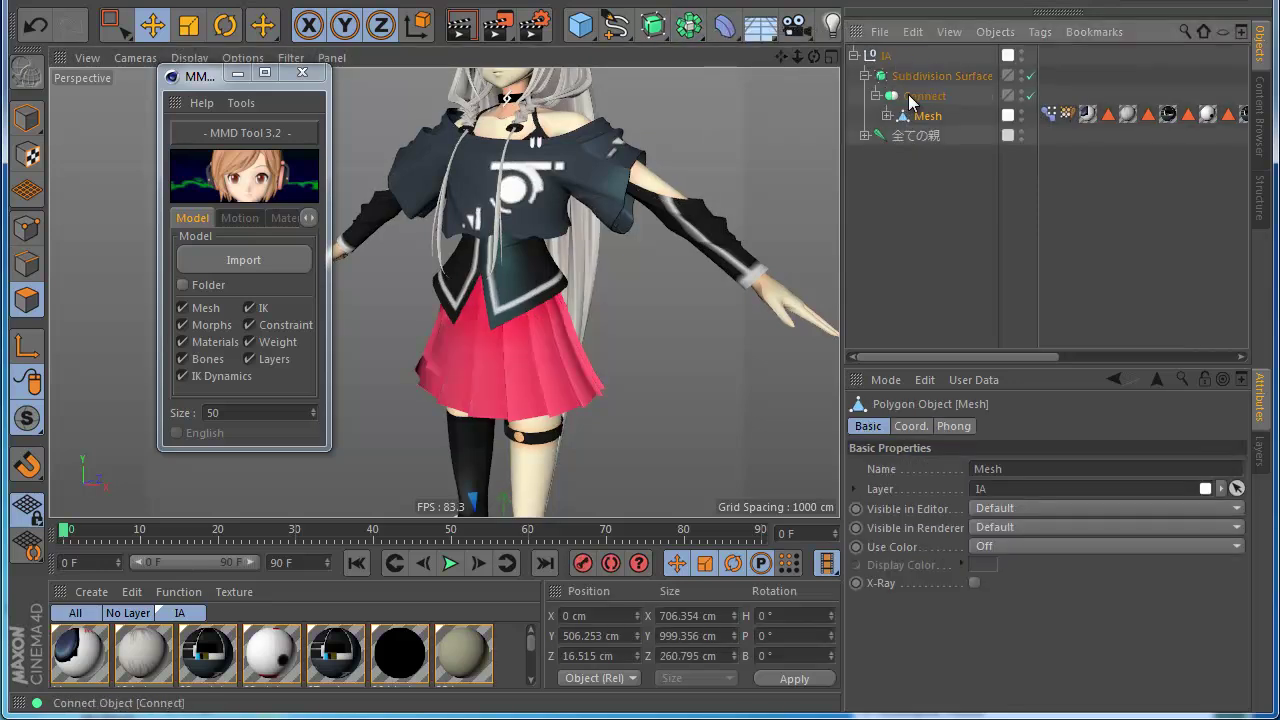
pyautogui.click(908, 97)
pyautogui.click(1003, 522)
pyautogui.click(1025, 596)
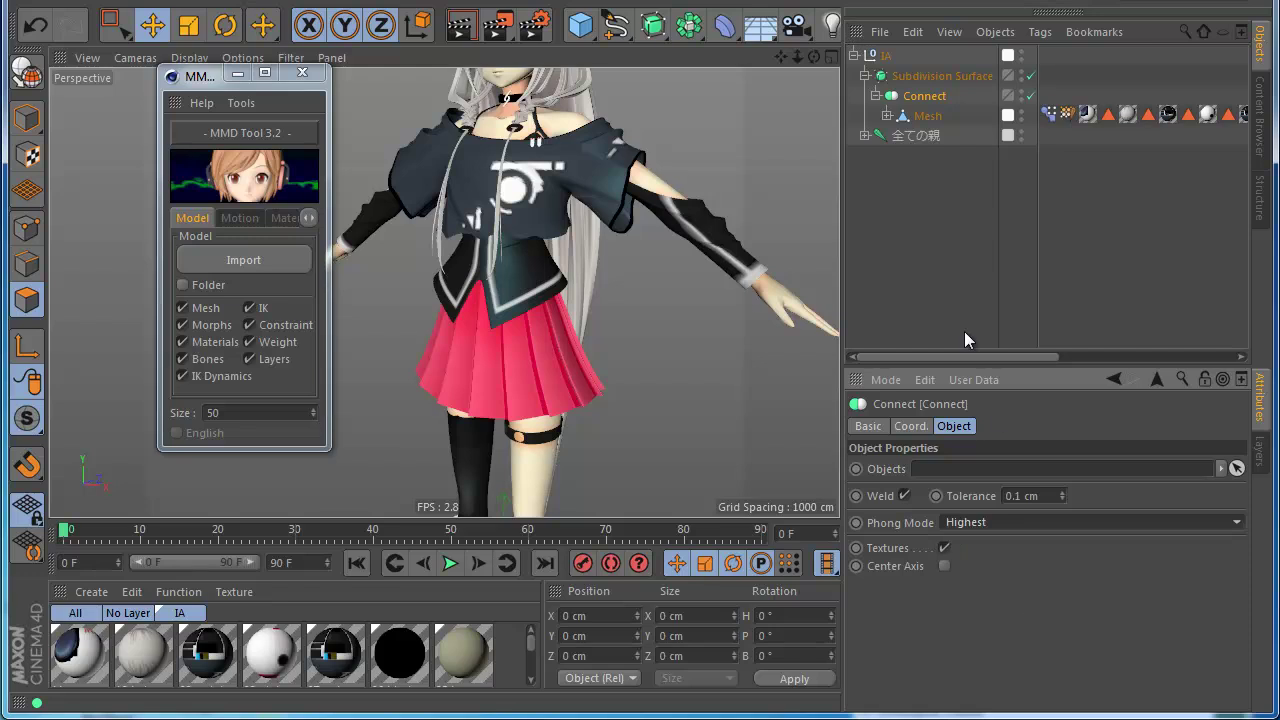
pyautogui.click(964, 331)
pyautogui.scroll(-3, 557, 351)
pyautogui.scroll(3, 515, 377)
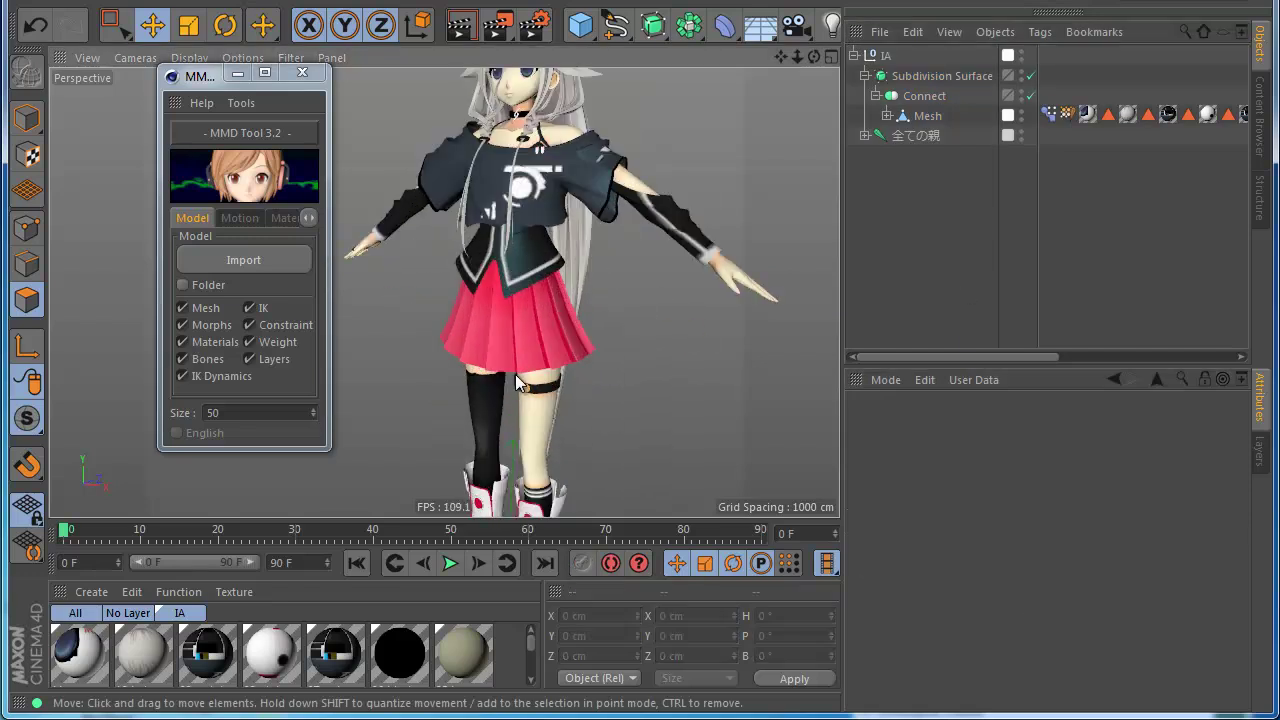
pyautogui.scroll(-2, 509, 367)
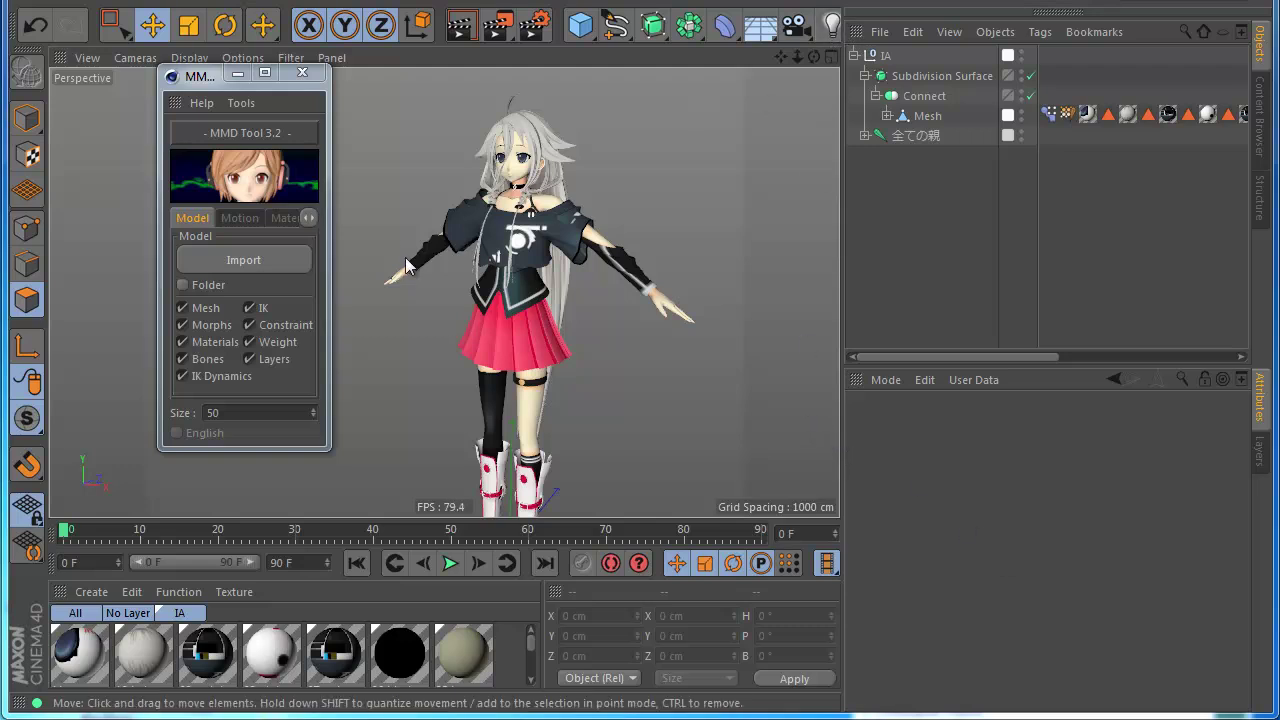
# - Close the MMD Tool window, add a light to the scene and enable its No Illumination option
pyautogui.click(302, 73)
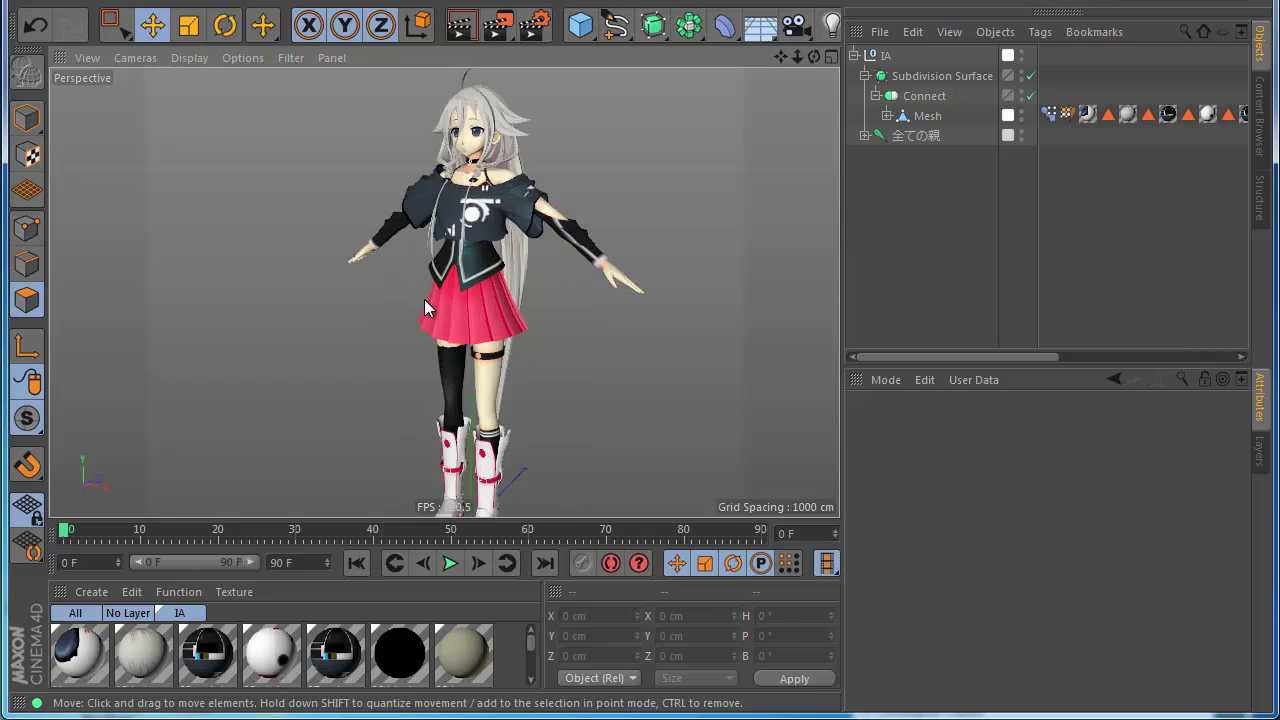
pyautogui.click(831, 24)
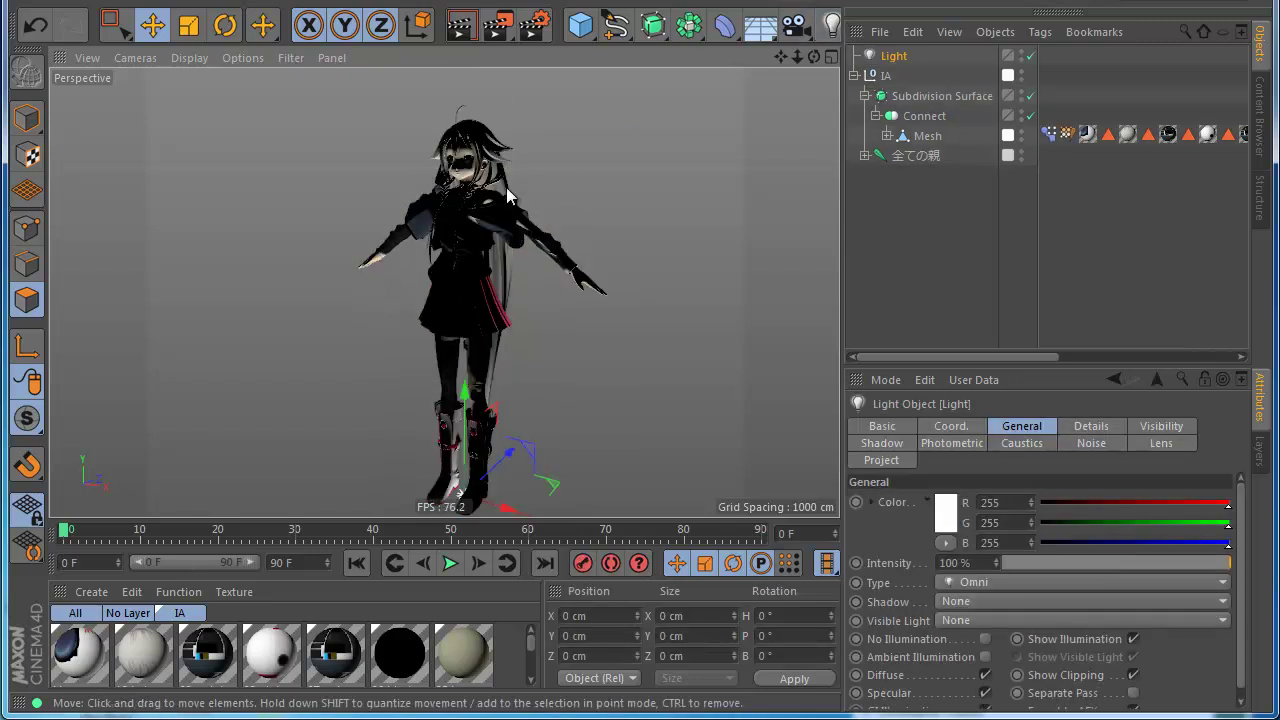
pyautogui.click(985, 639)
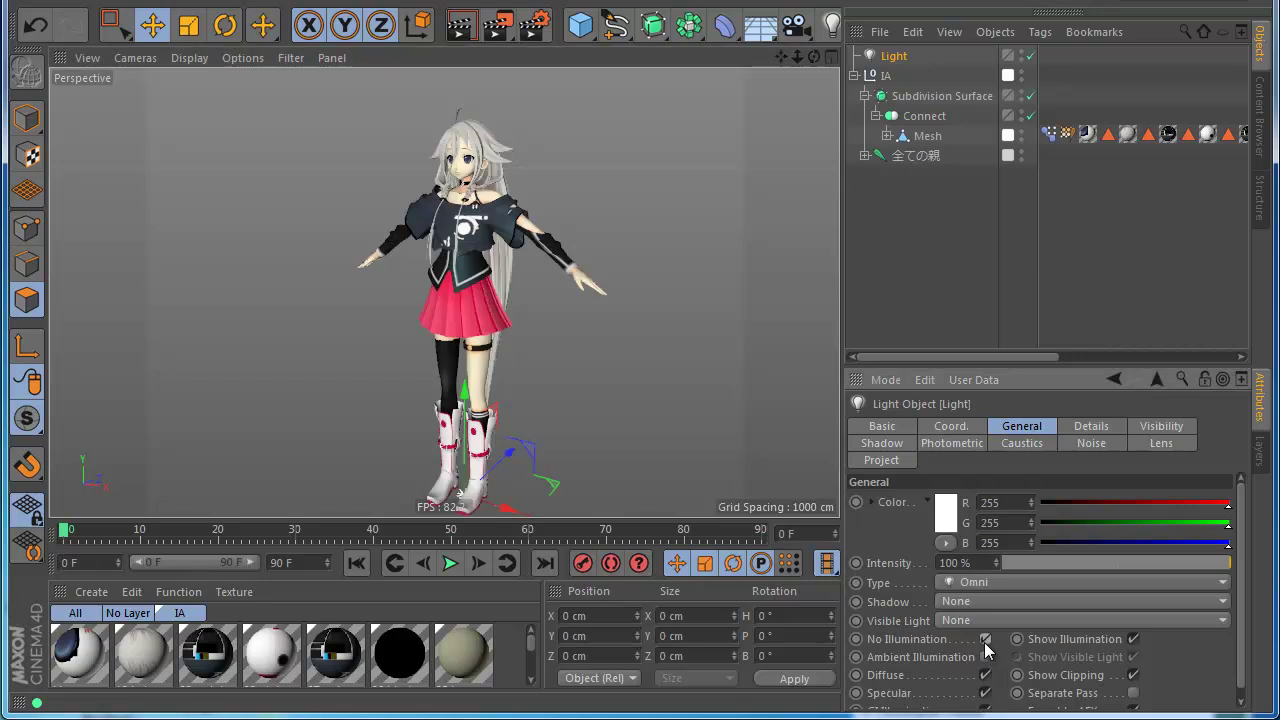
# - Disable No Illumination on the light, enable Ambient Illumination instead, and clear the object selection
pyautogui.click(985, 639)
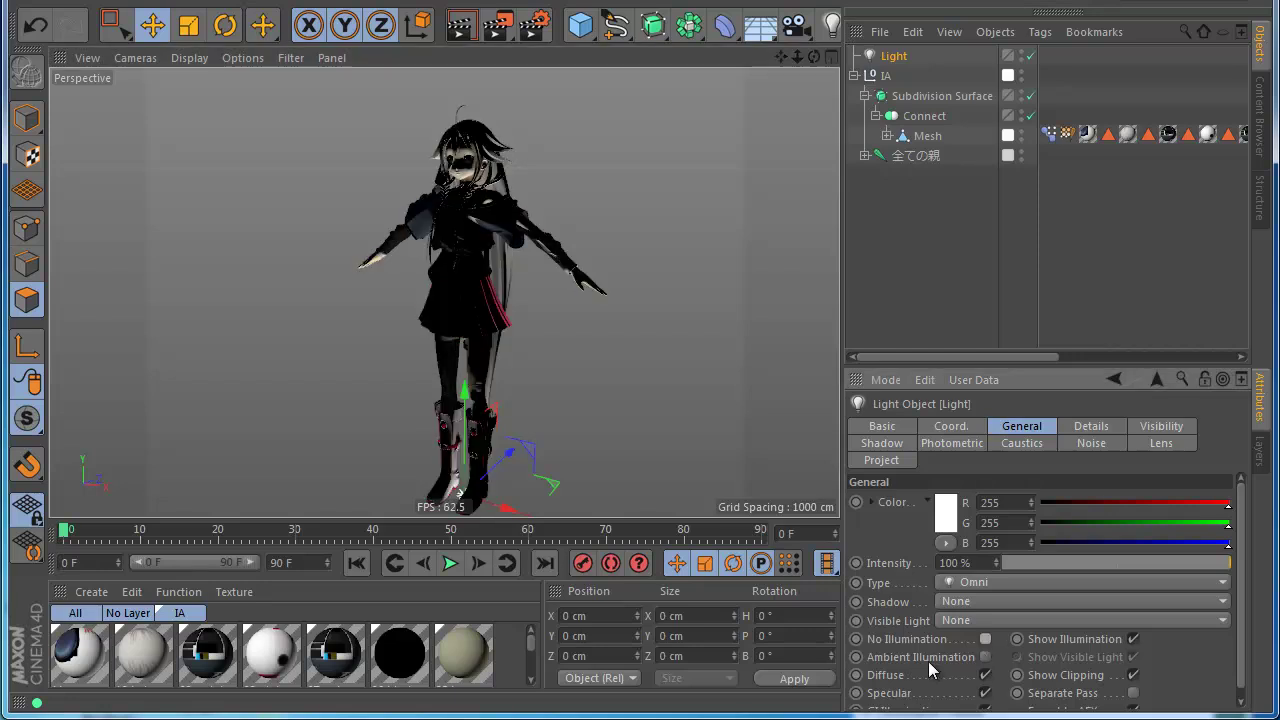
pyautogui.click(985, 657)
pyautogui.scroll(5, 621, 136)
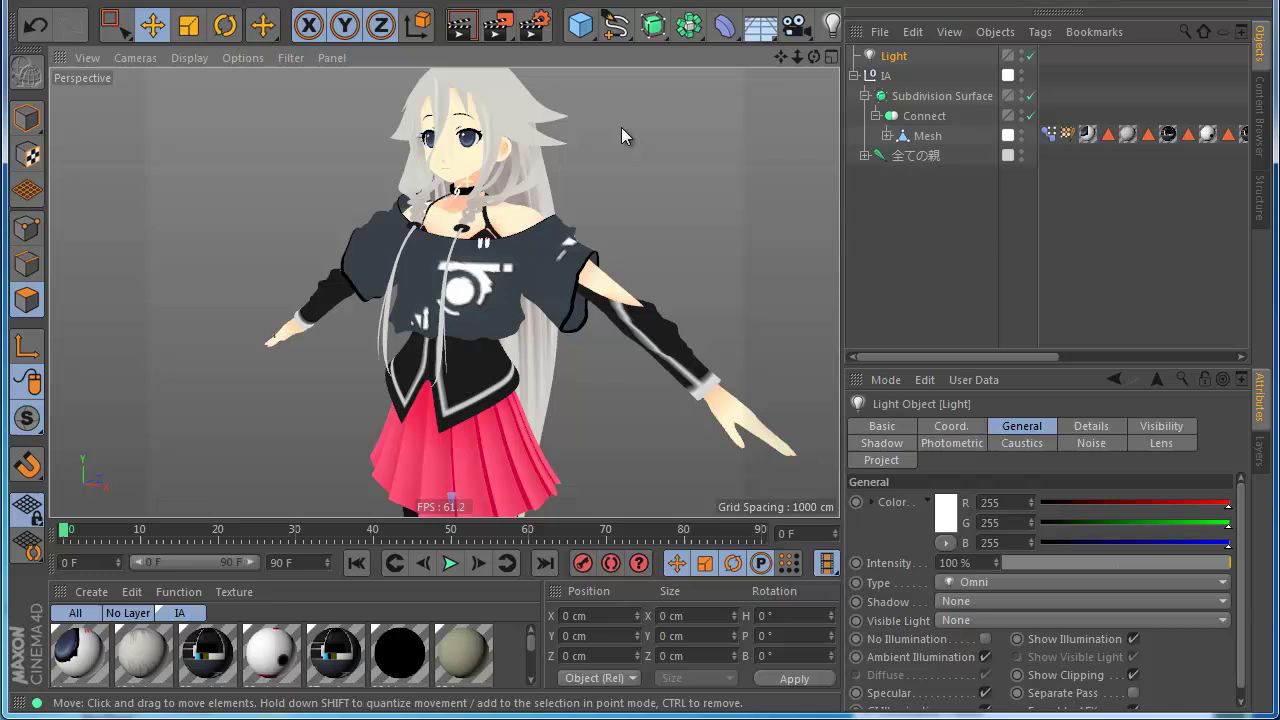
pyautogui.moveTo(814, 57); pyautogui.dragTo(641, 443)
pyautogui.scroll(-6, 412, 196)
pyautogui.scroll(3, 412, 196)
pyautogui.scroll(2, 421, 222)
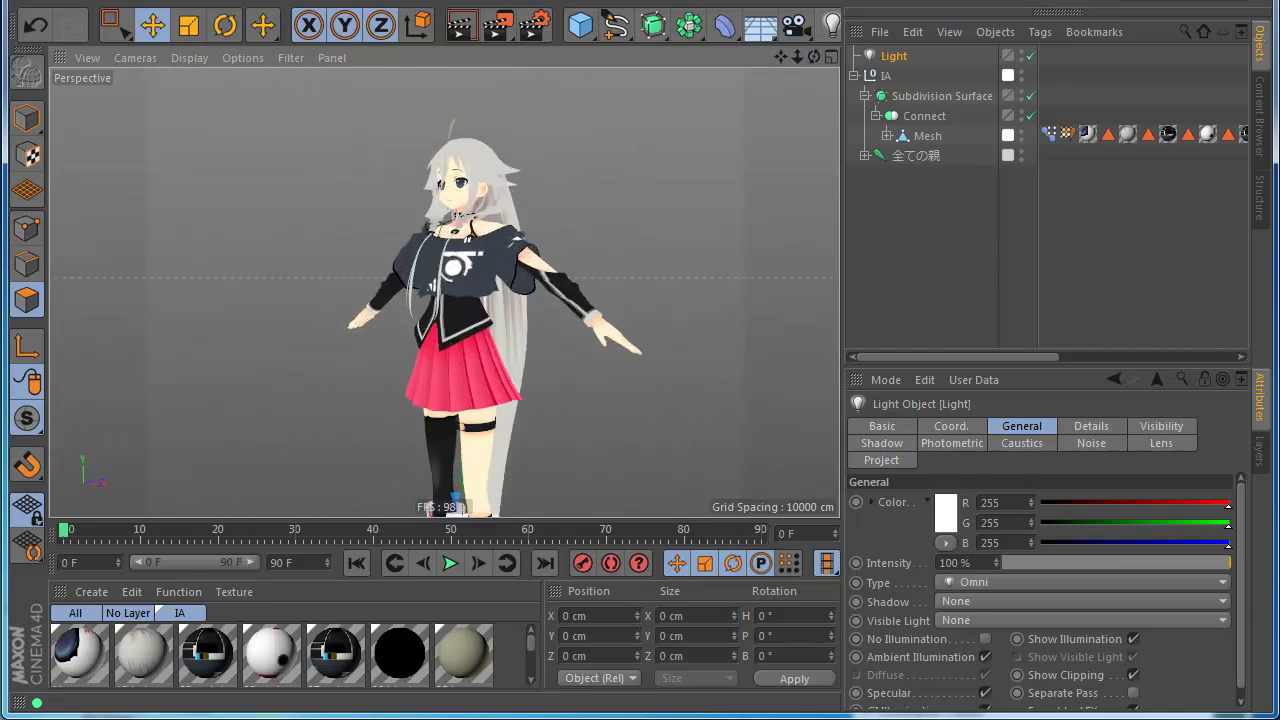
pyautogui.click(554, 393)
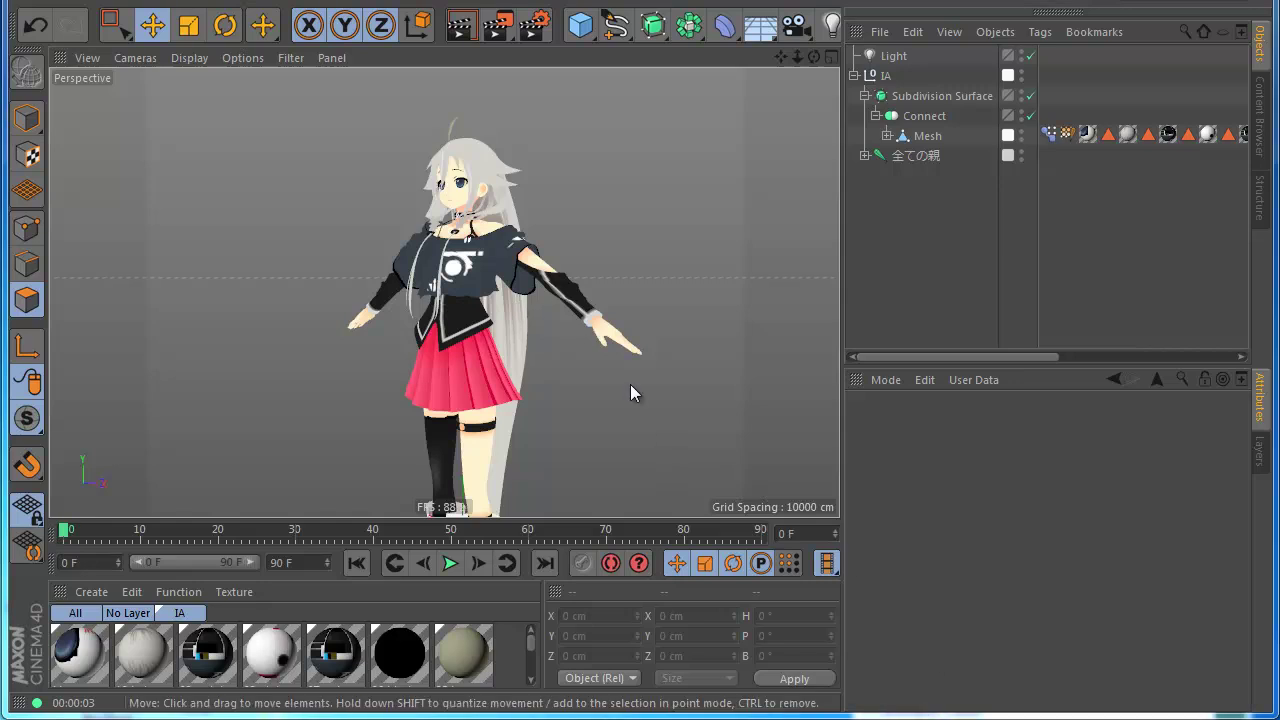
# - Set the Subdivision Editor level of IA's Subdivision Surface to 0
pyautogui.click(923, 118)
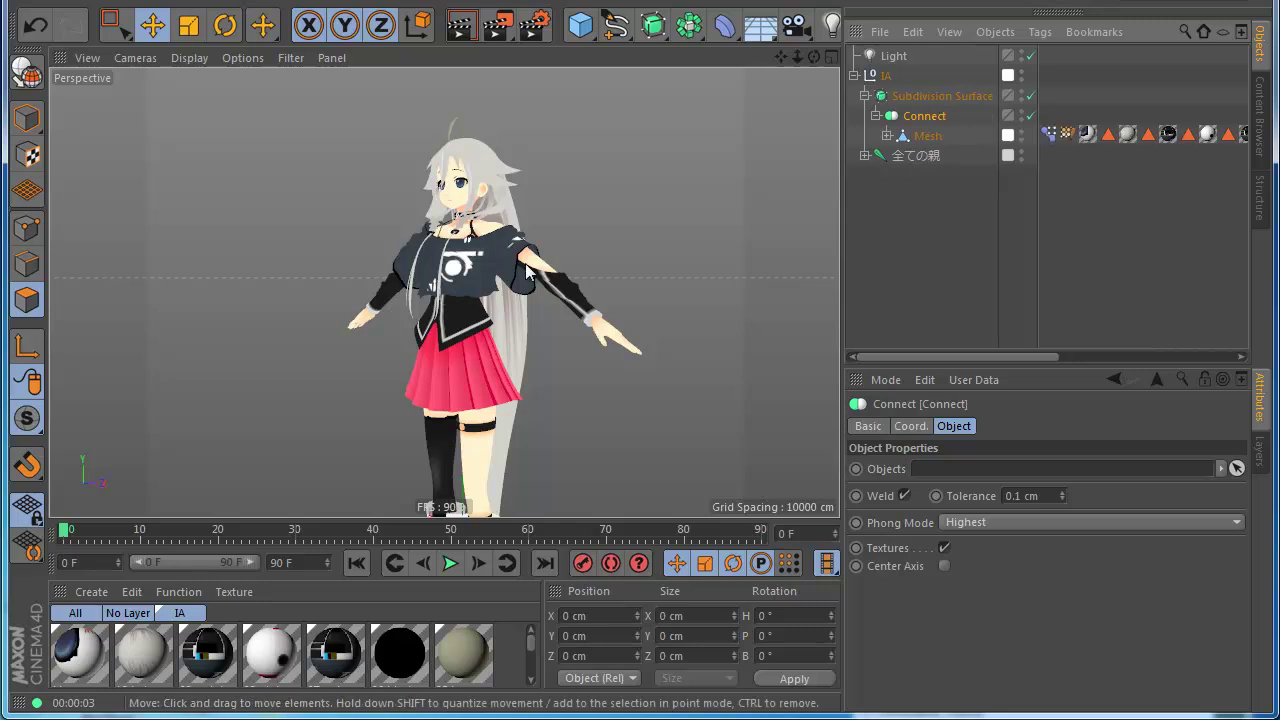
pyautogui.click(900, 97)
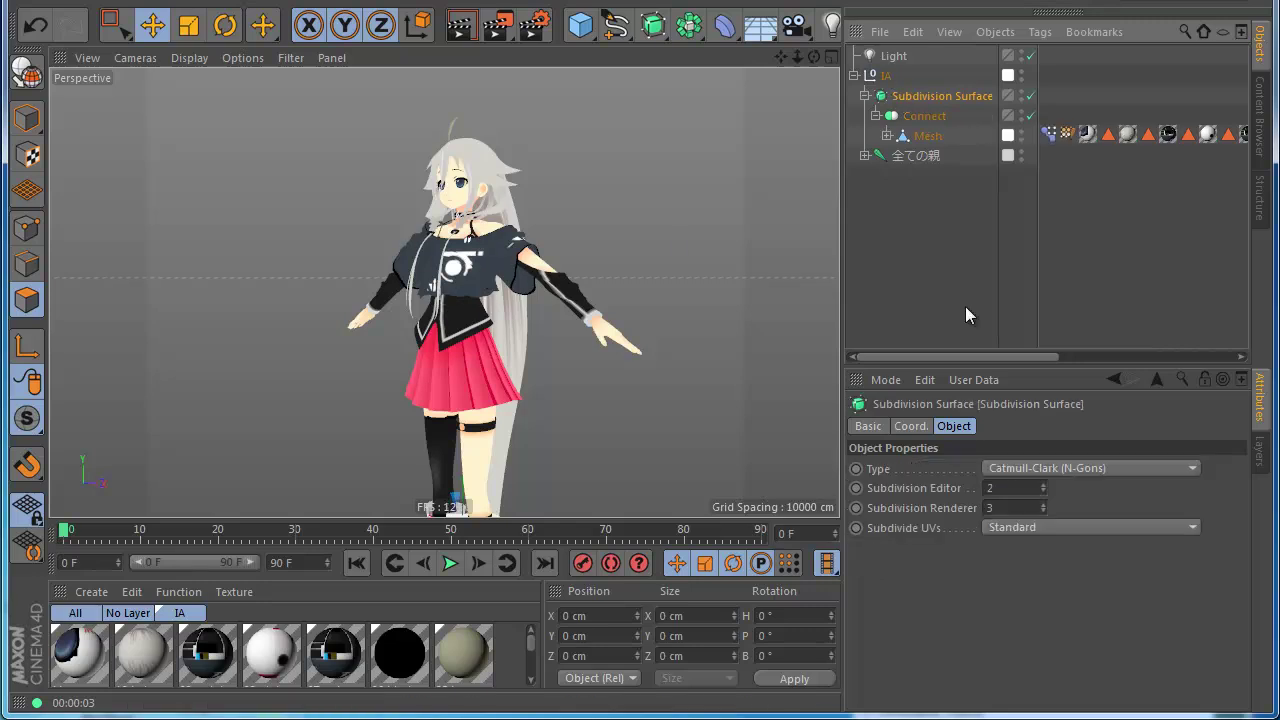
pyautogui.click(1043, 492)
pyautogui.click(1043, 492)
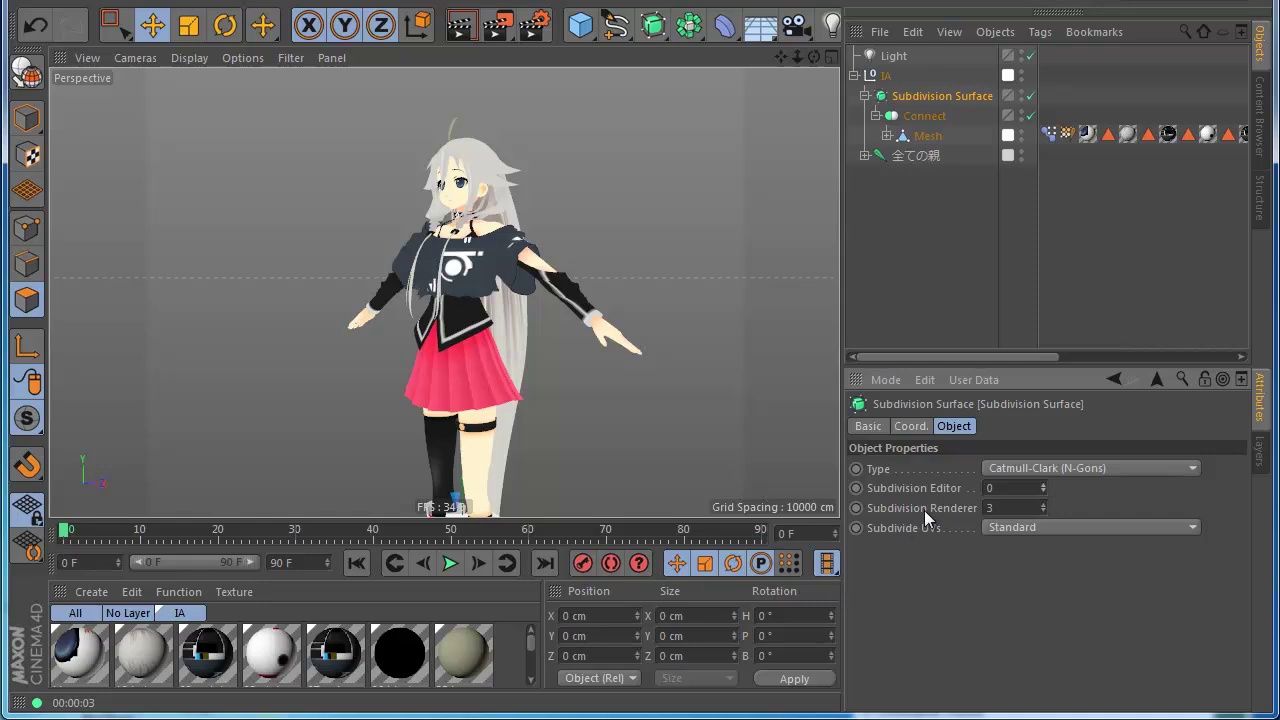
# - Compare the IA model with the Connect object disabled and enabled, and inspect the Connect object's weld tolerance
pyautogui.click(1031, 115)
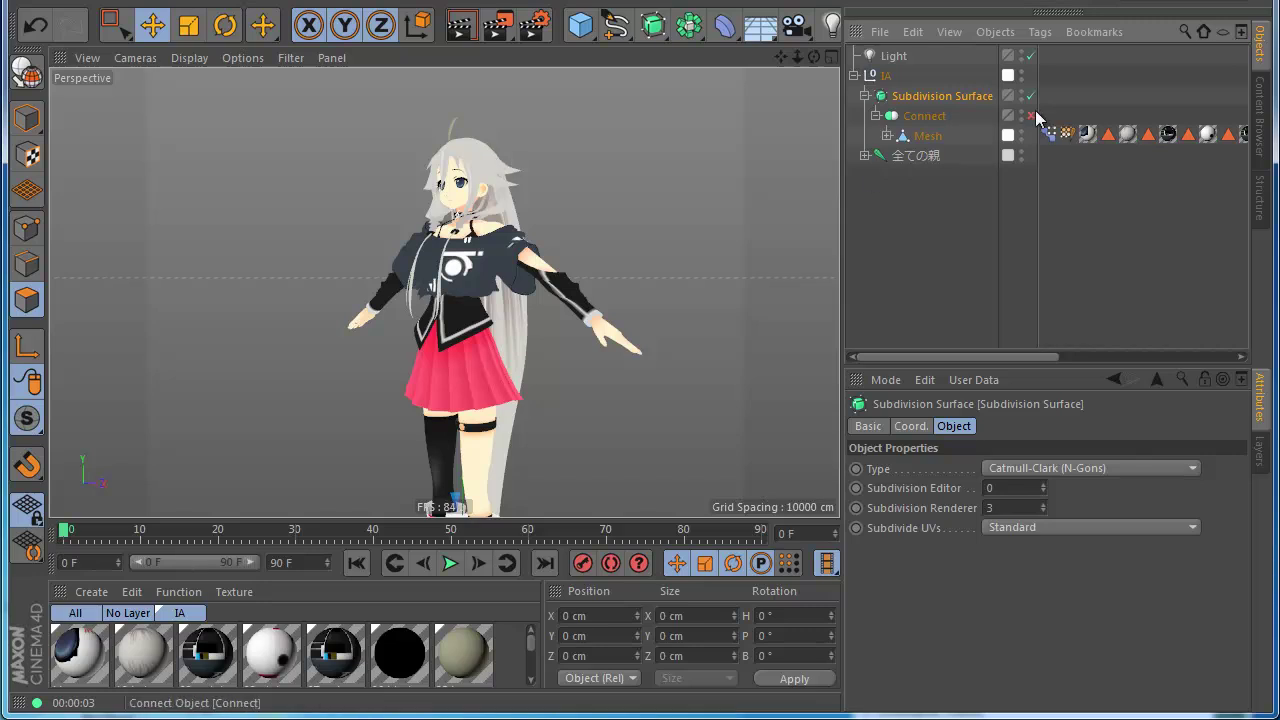
pyautogui.click(1031, 115)
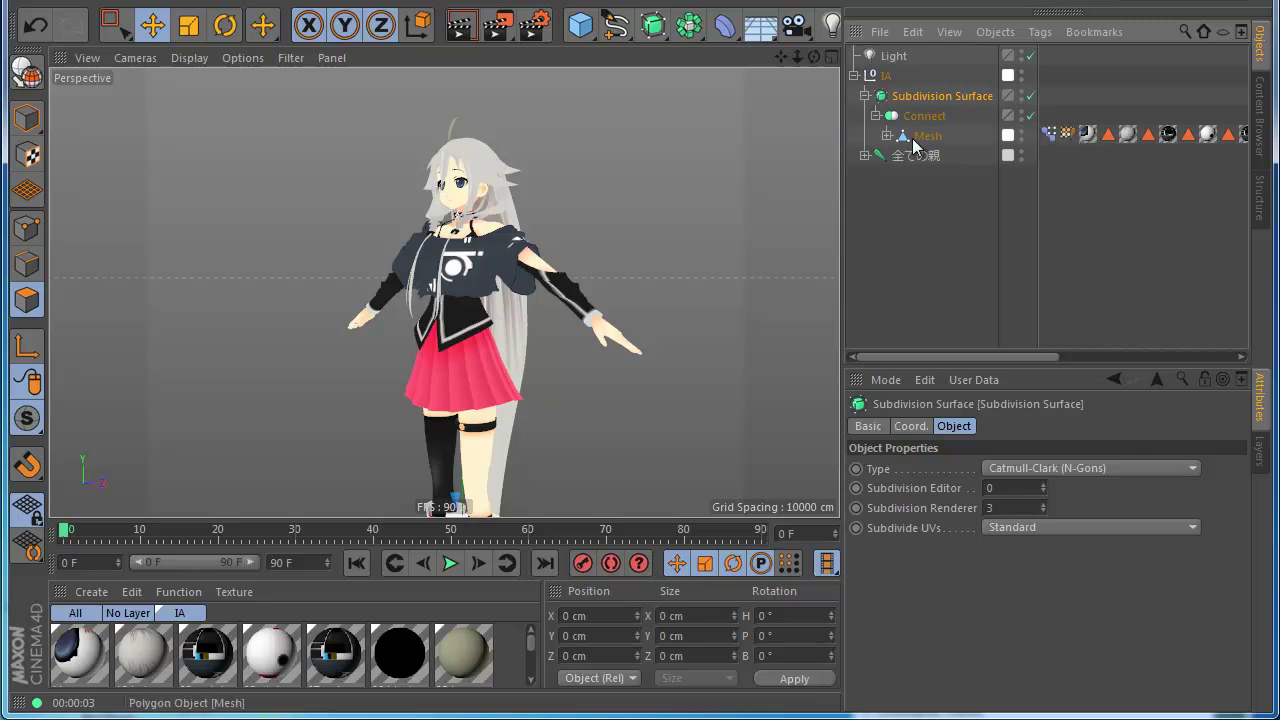
pyautogui.click(924, 117)
pyautogui.click(1019, 494)
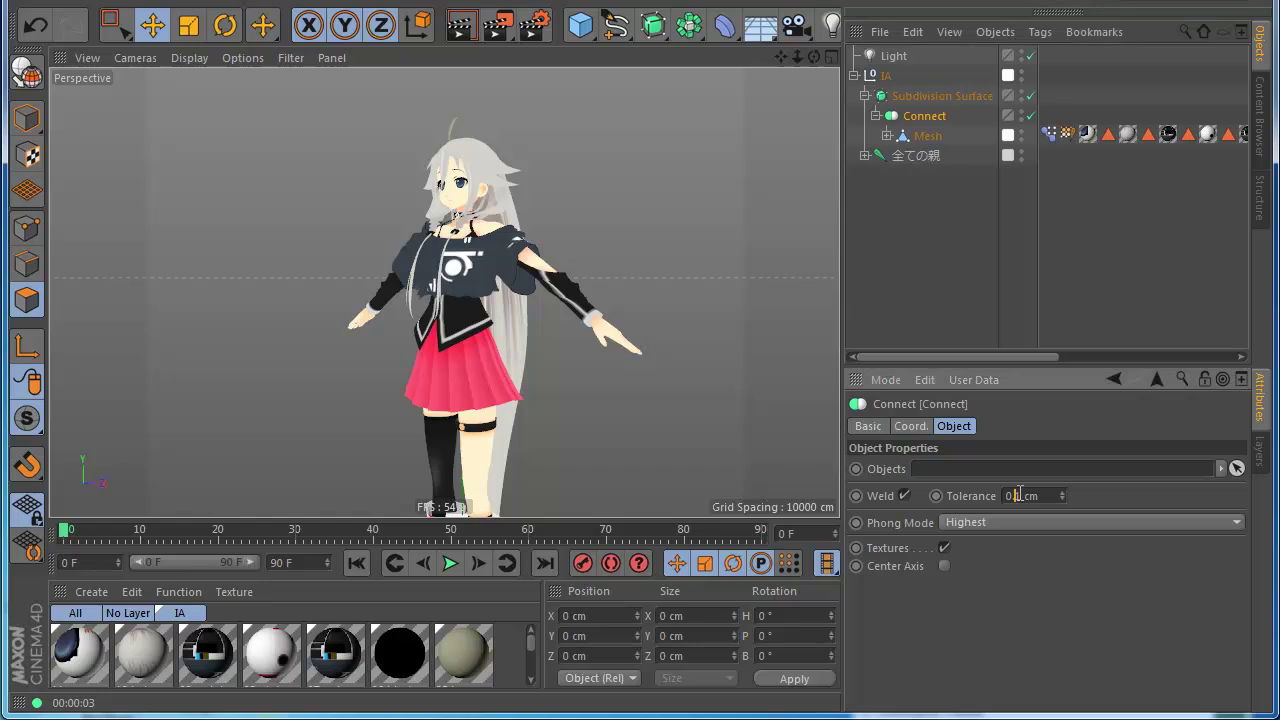
pyautogui.click(916, 267)
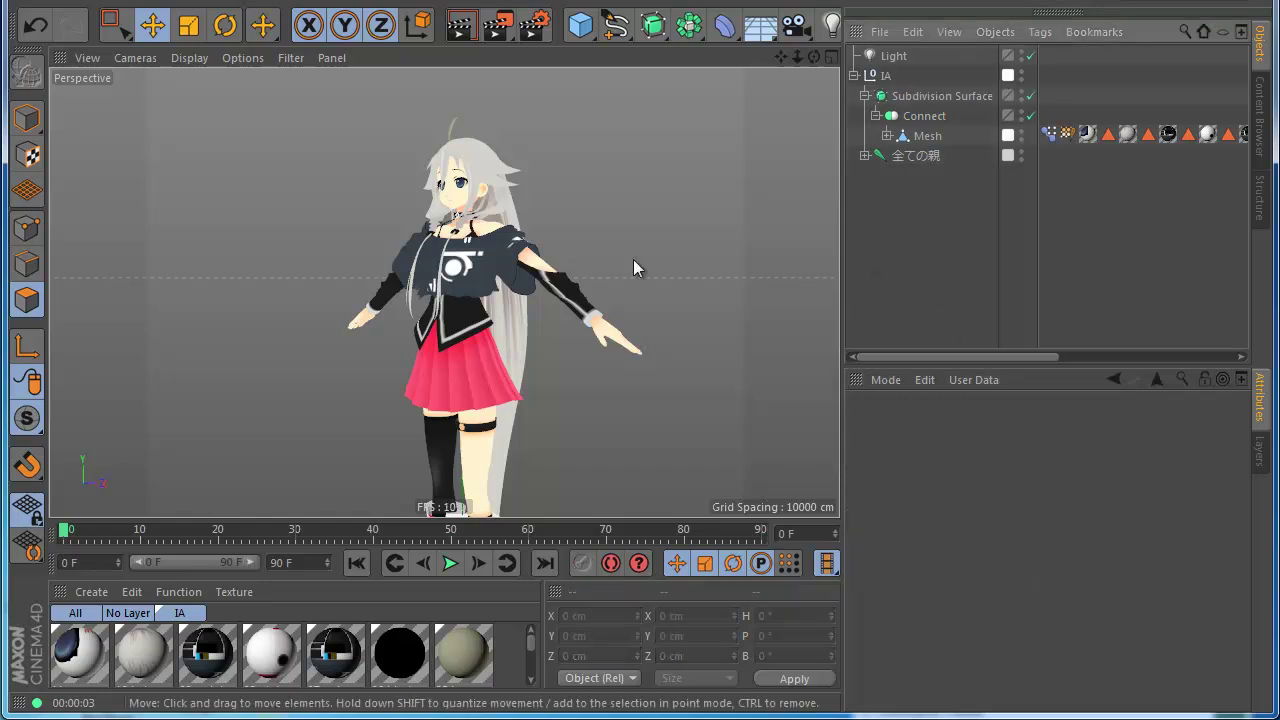
# - Import a motion onto the IA model with MMD Tool, including bones and morphs, with frame start 0 and size 50
pyautogui.scroll(-4, 506, 259)
pyautogui.scroll(3, 463, 340)
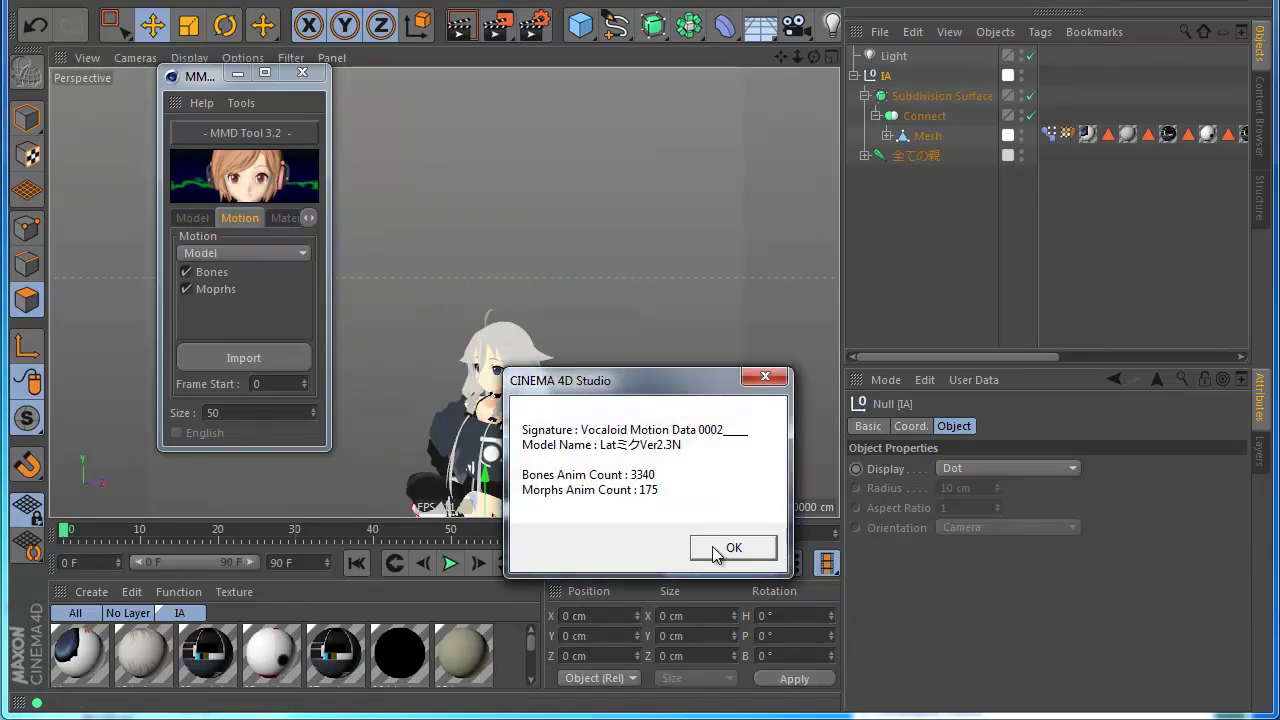
pyautogui.click(731, 546)
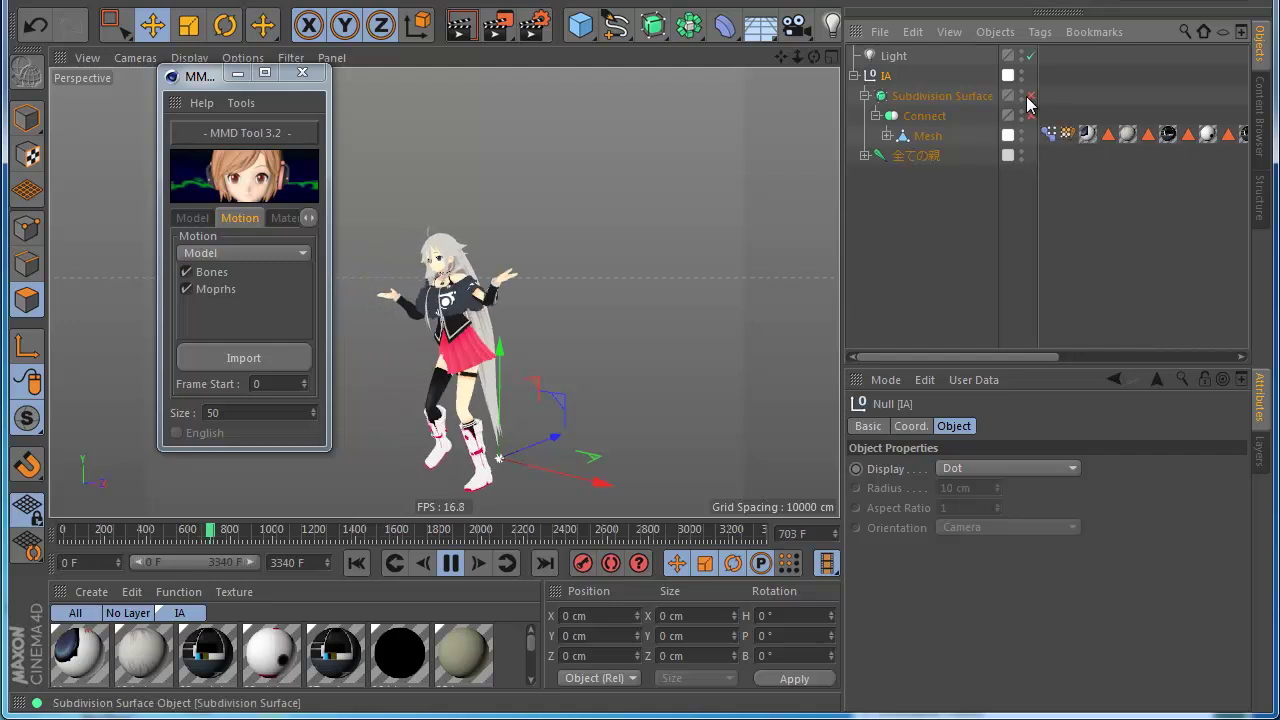
# - Examine the IA model's dance motion during playback from several distances and angles
pyautogui.keyDown('alt'); pyautogui.moveTo(634, 267); pyautogui.dragTo(697, 222, button='middle'); pyautogui.keyUp('alt')
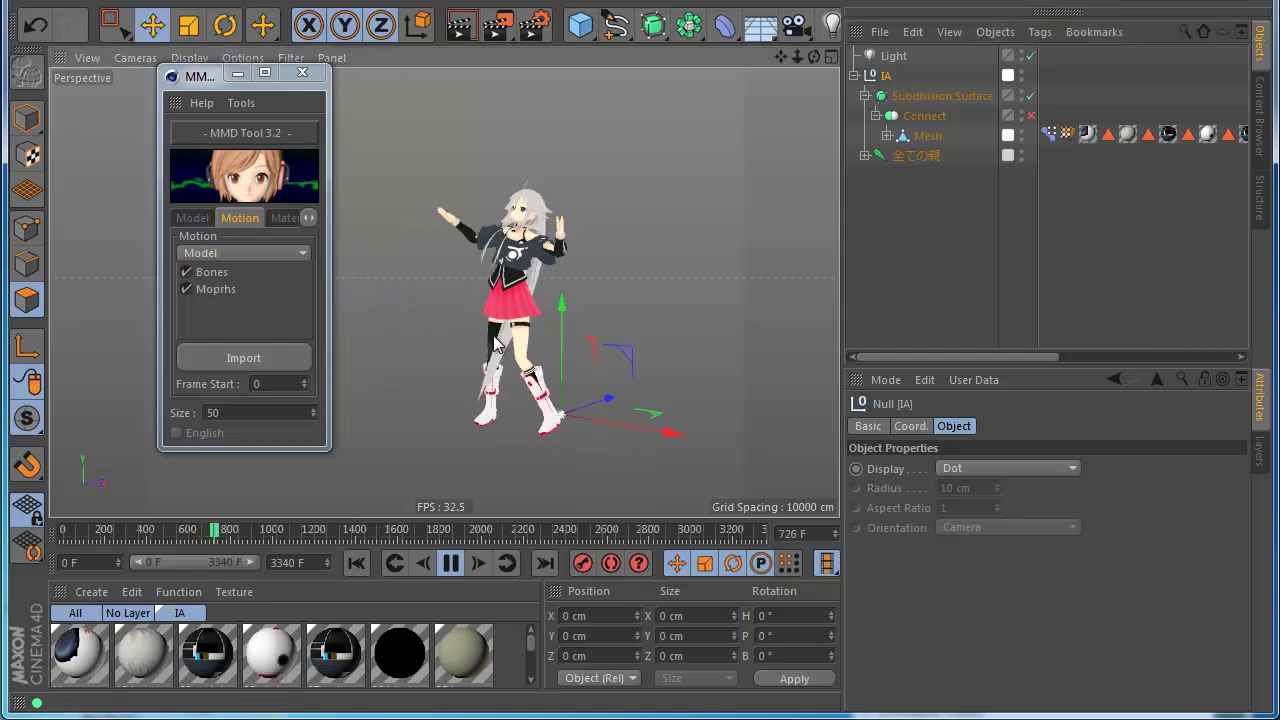
pyautogui.scroll(3, 506, 283)
pyautogui.scroll(-4, 506, 283)
pyautogui.scroll(4, 506, 283)
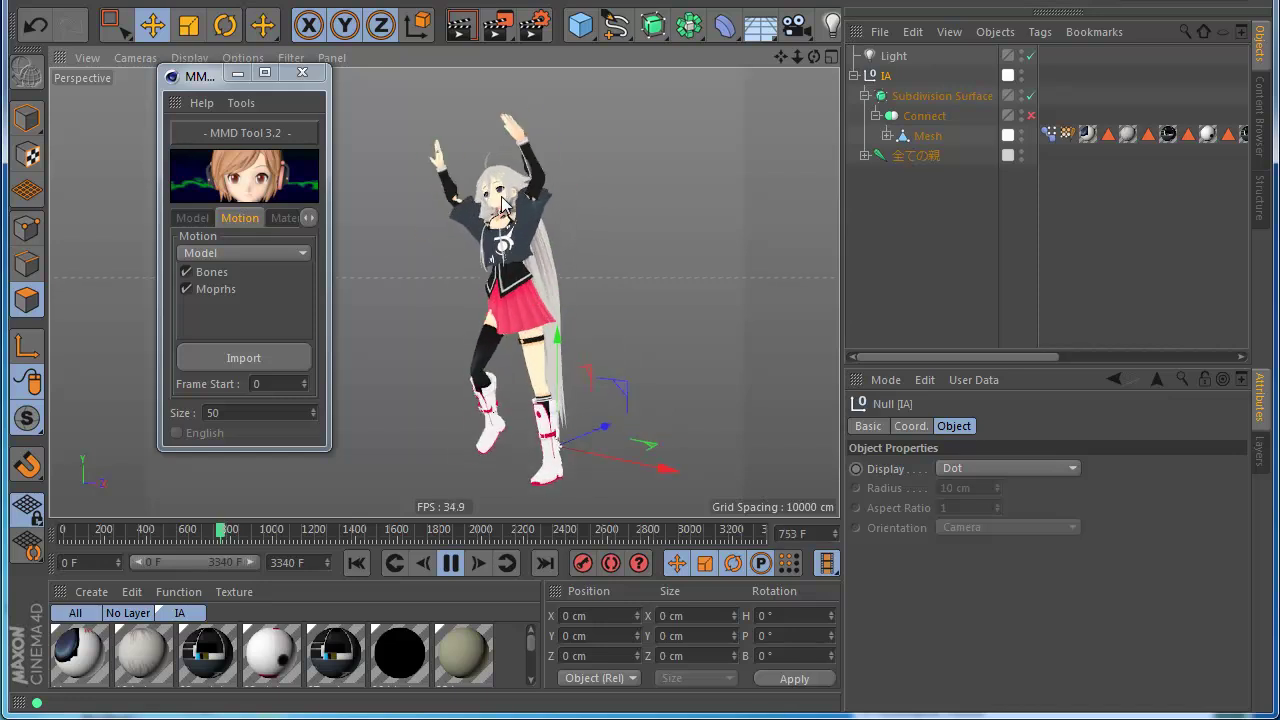
pyautogui.moveTo(813, 56); pyautogui.dragTo(612, 444)
pyautogui.keyDown('alt'); pyautogui.moveTo(556, 268); pyautogui.dragTo(556, 297, button='middle'); pyautogui.keyUp('alt')
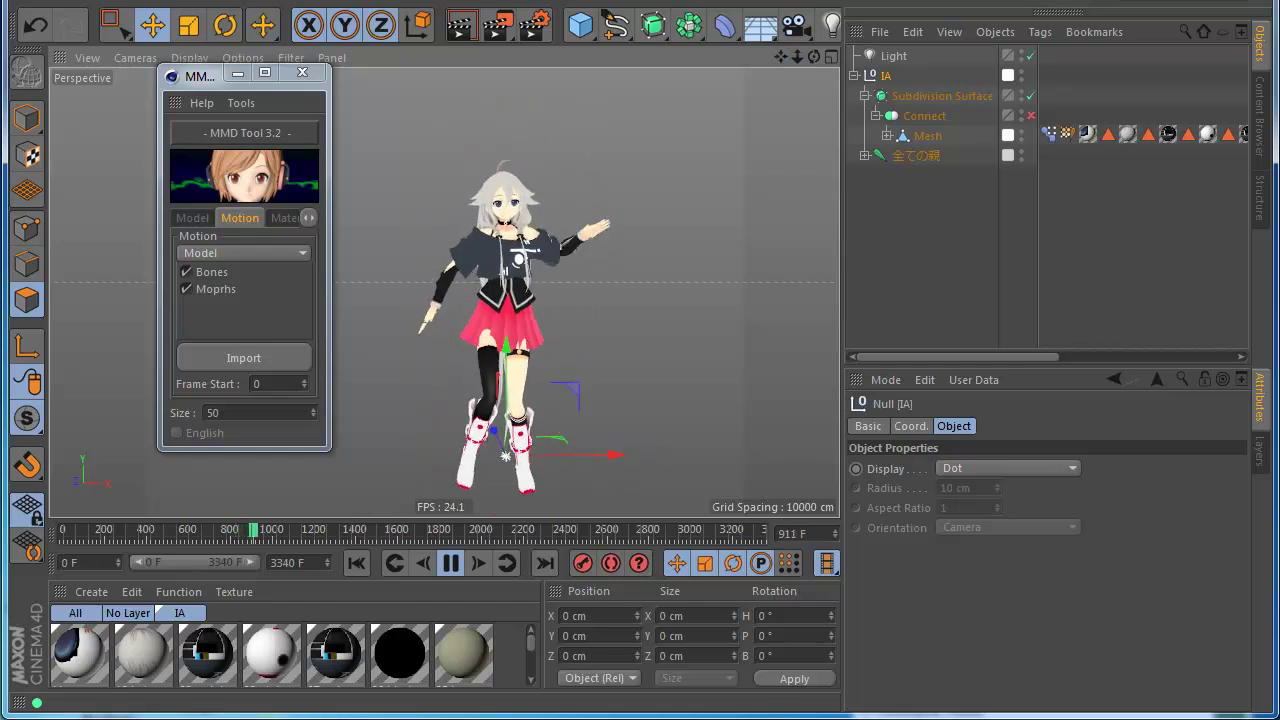